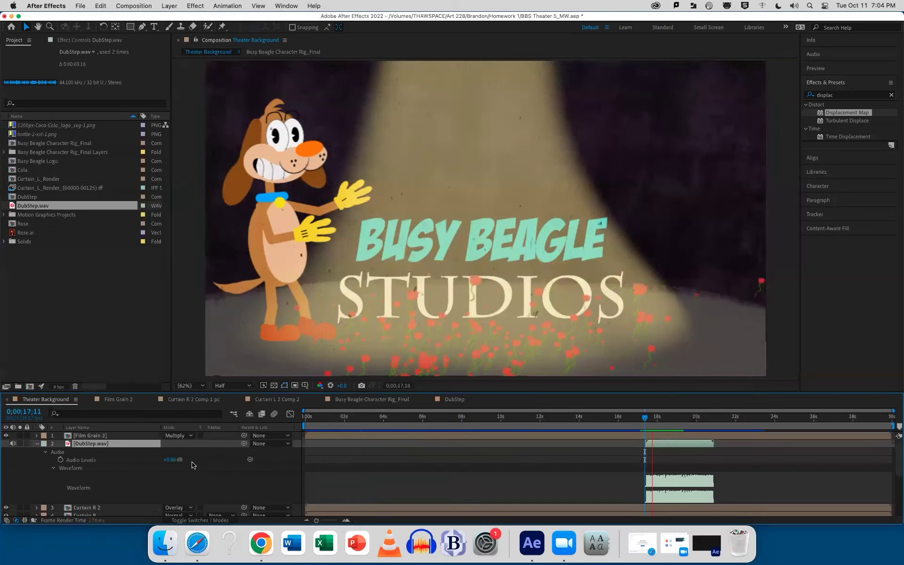
- Set the DubStep.wav layer's audio level to -20 dB and play back the composition to hear it
click(170, 460)
text(-20)
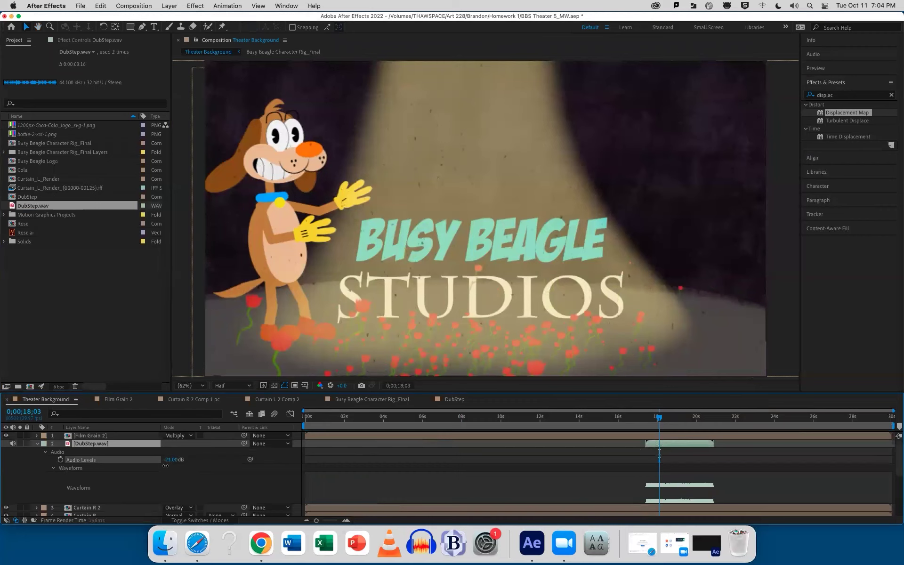
key(Return)
key(space)
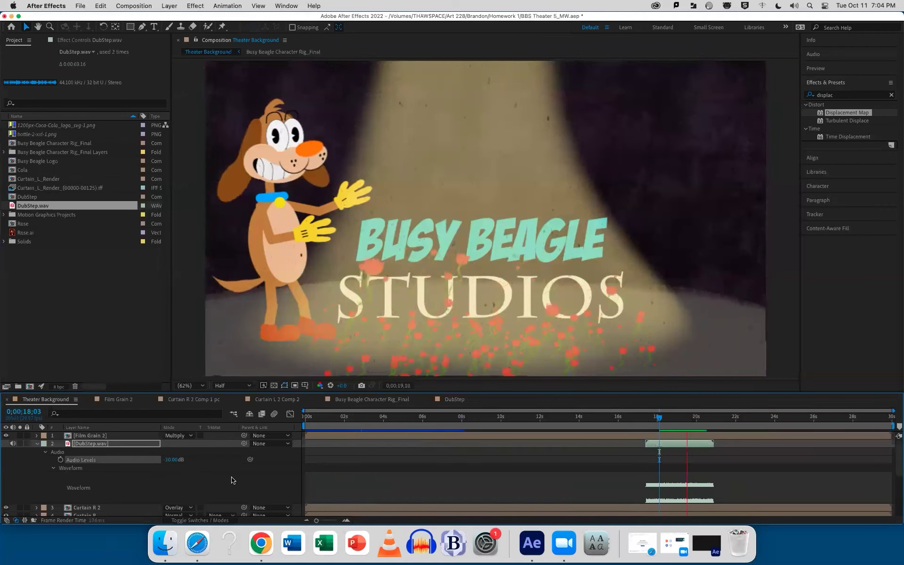
- Delete the DubStep.wav audio layer from the Theater Background composition
click(88, 444)
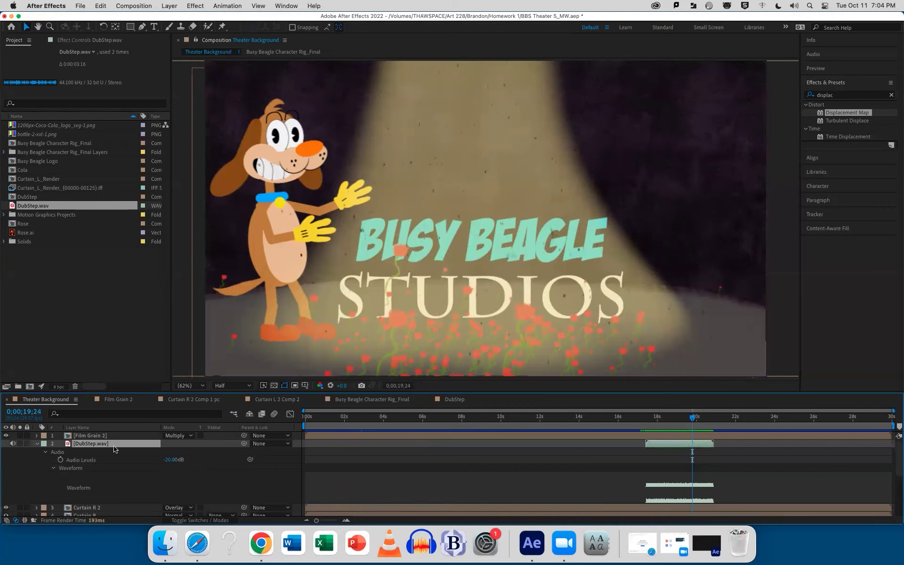
key(Delete)
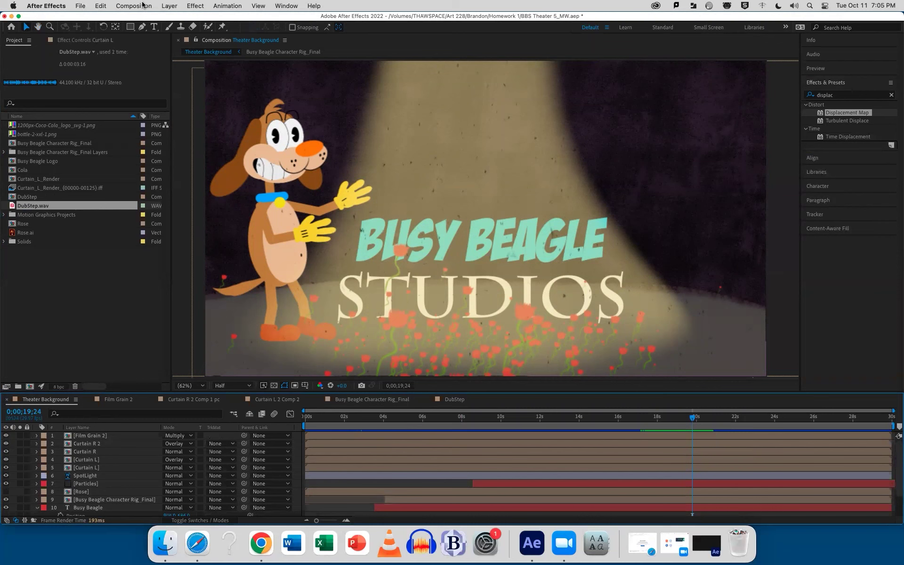
- Launch Adobe Media Encoder 2022 from the Applications folder and return to After Effects while it loads
click(171, 533)
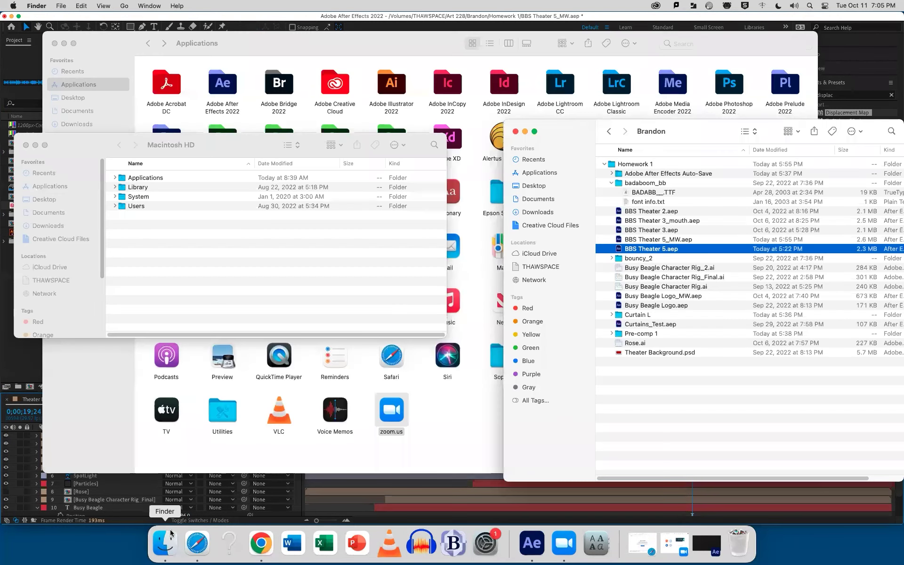
click(538, 55)
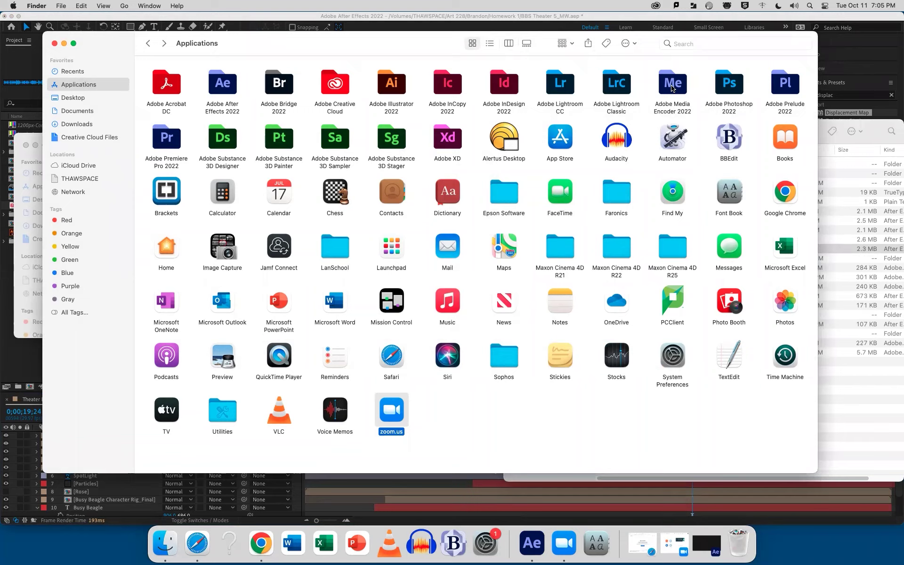
double_click(673, 87)
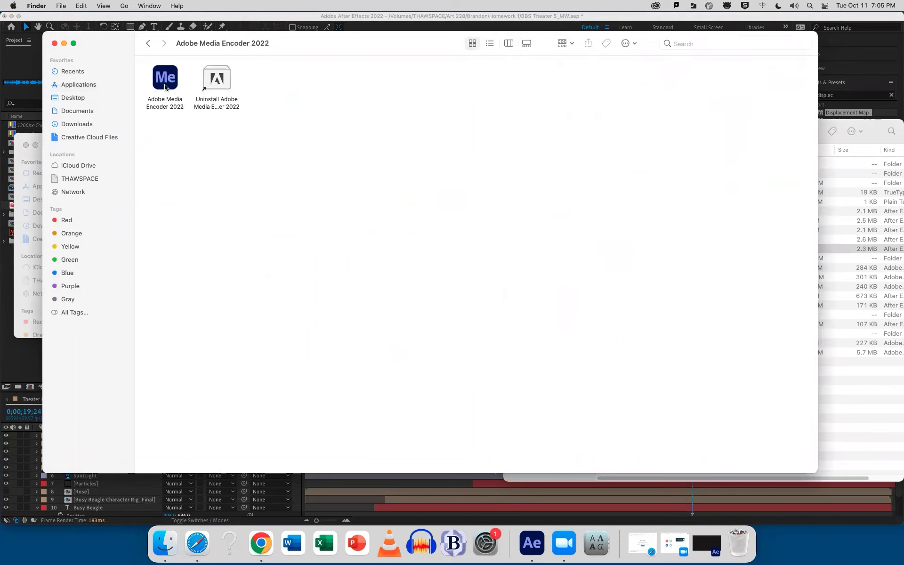
click(165, 83)
double_click(164, 82)
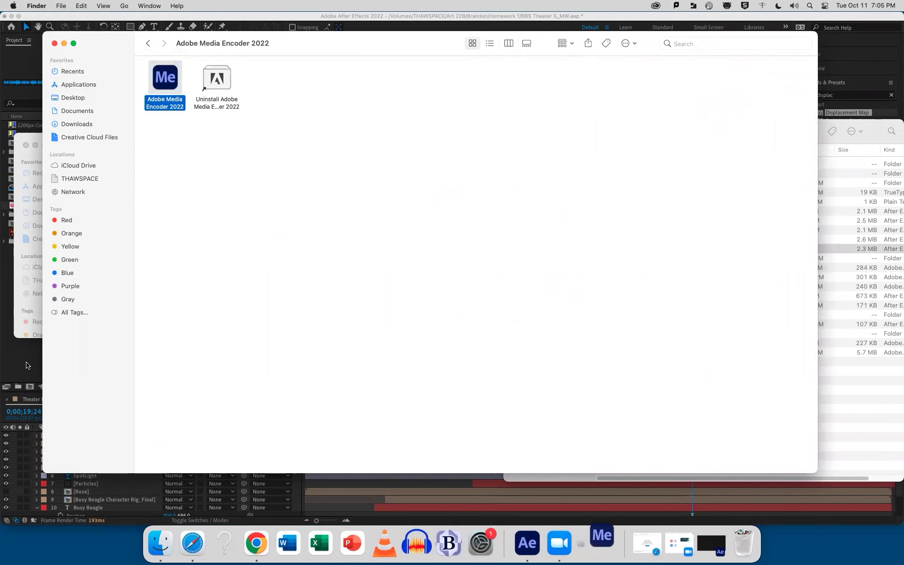
click(26, 365)
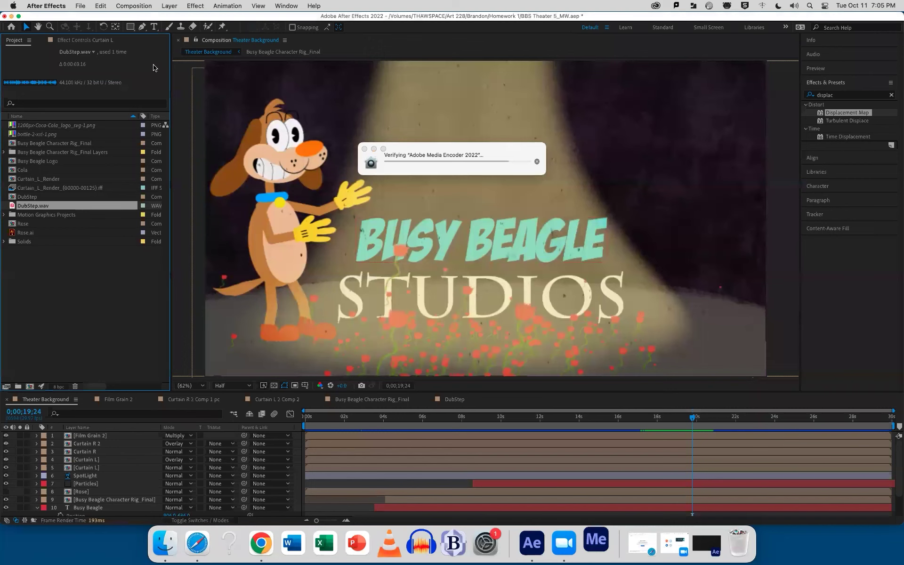
- Scrub through the Theater Background composition from start to end and enlarge the timeline to show all its layers
drag(374, 416, 278, 414)
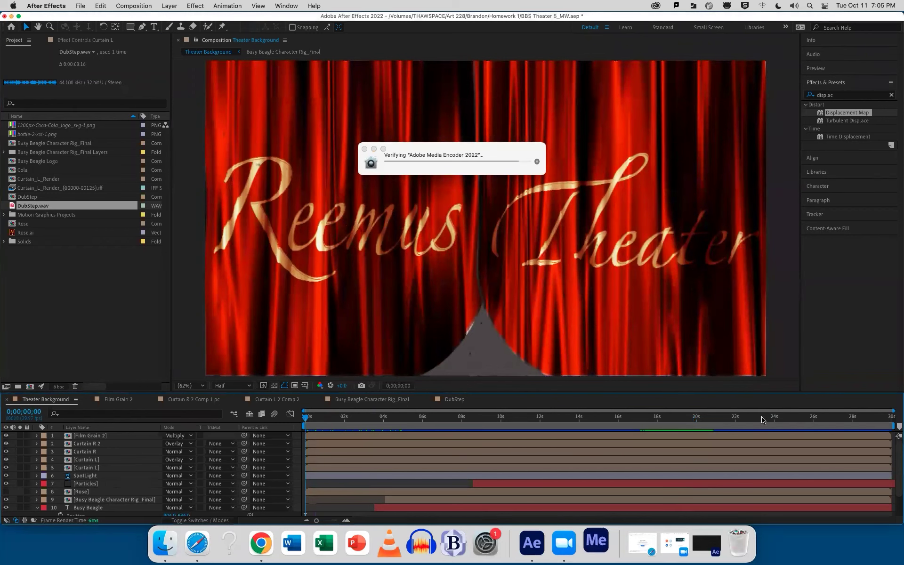
click(892, 425)
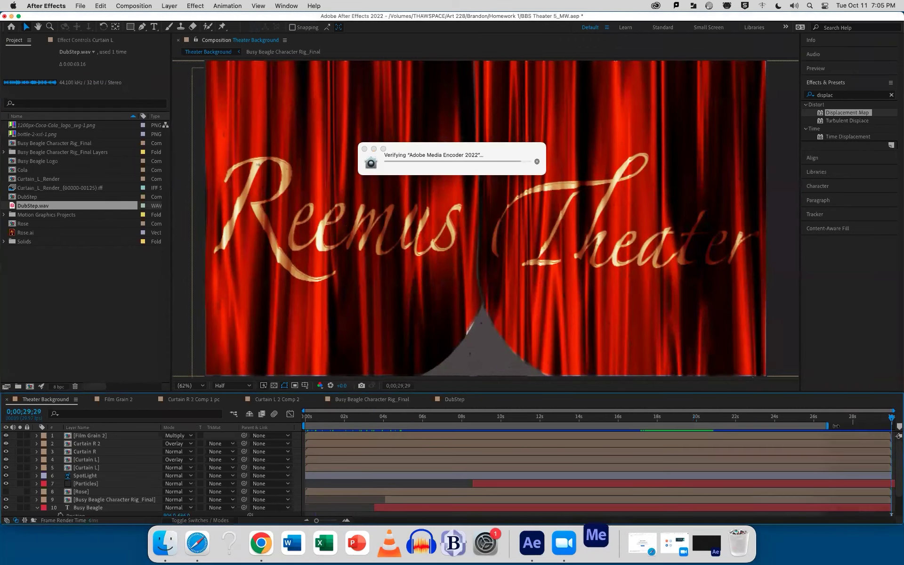
drag(892, 417, 316, 419)
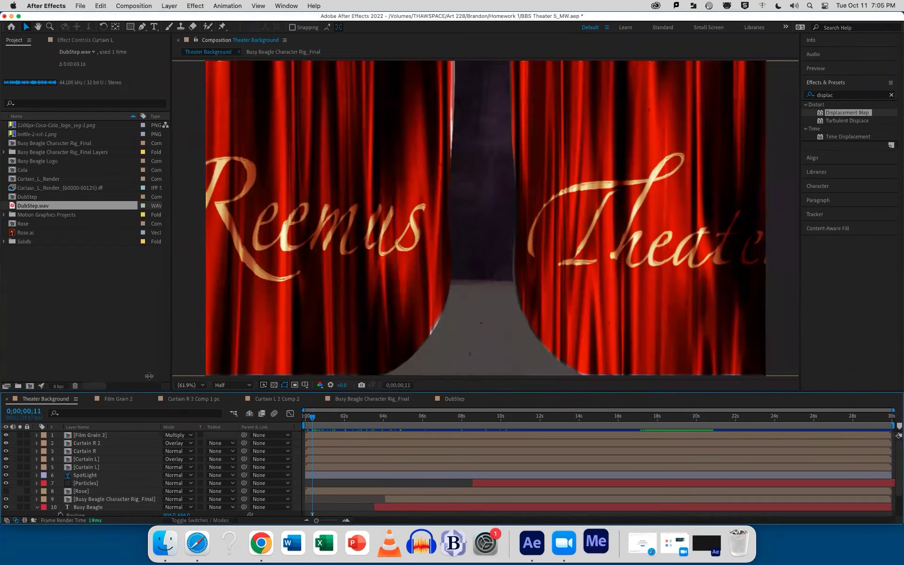
drag(149, 392, 145, 361)
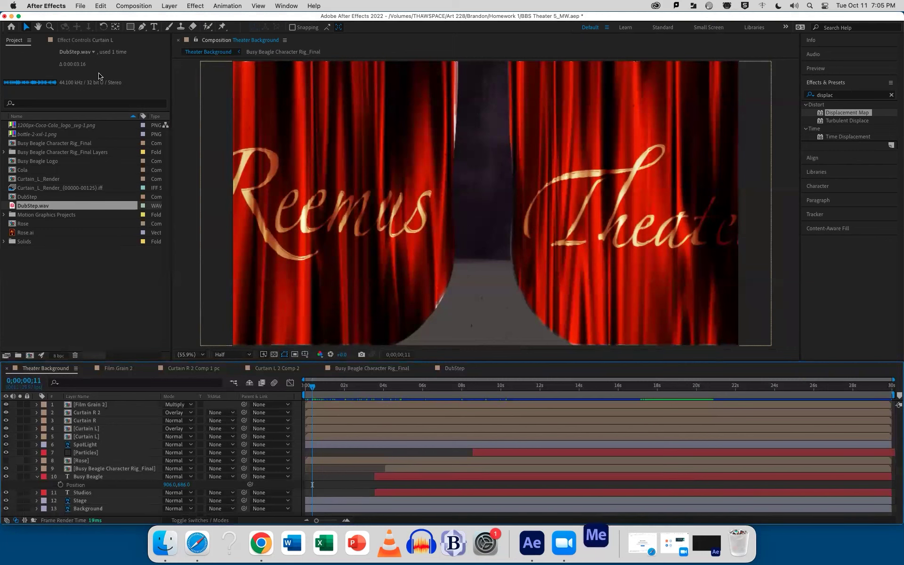
- Add the Theater Background composition to the render queue, with output named "Awesome render tutorial" in the Art 228 folder on THAWSPACE
click(134, 6)
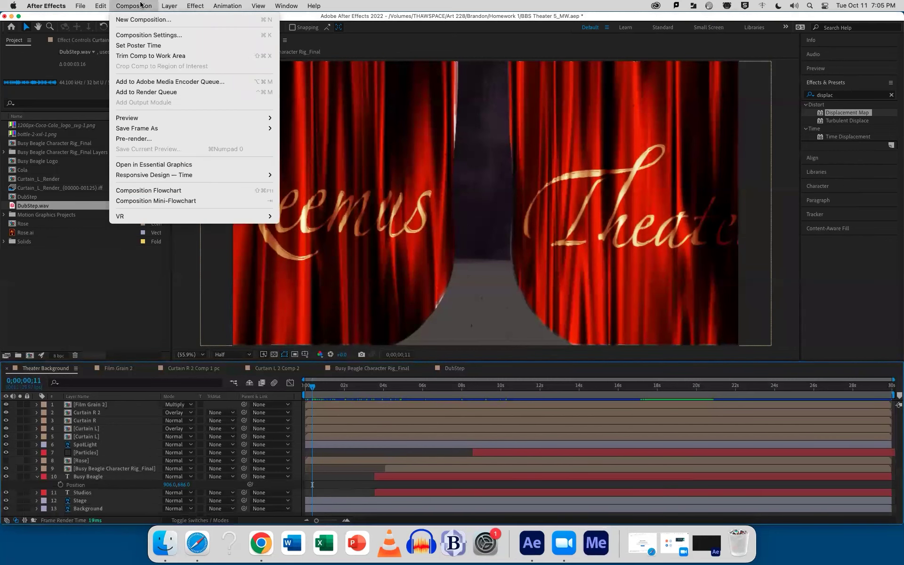
click(186, 93)
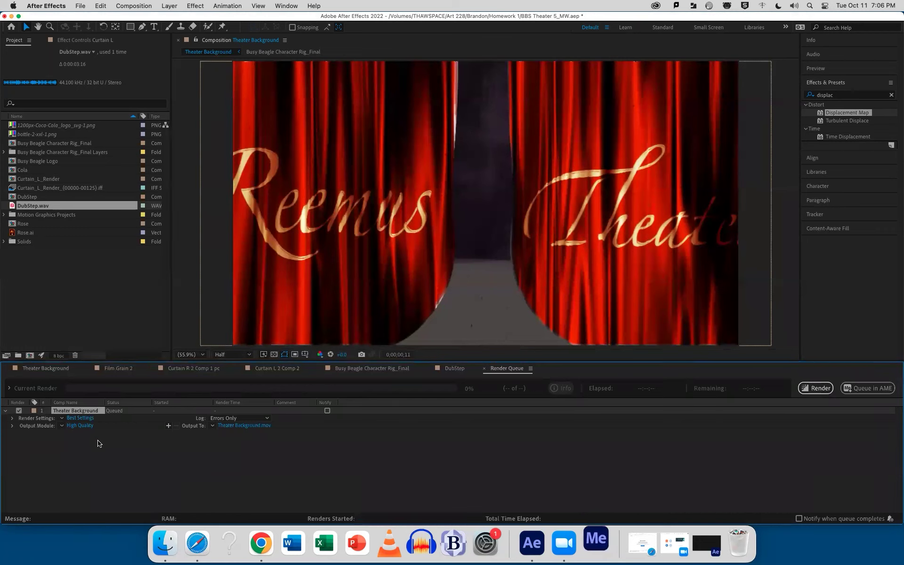
click(246, 426)
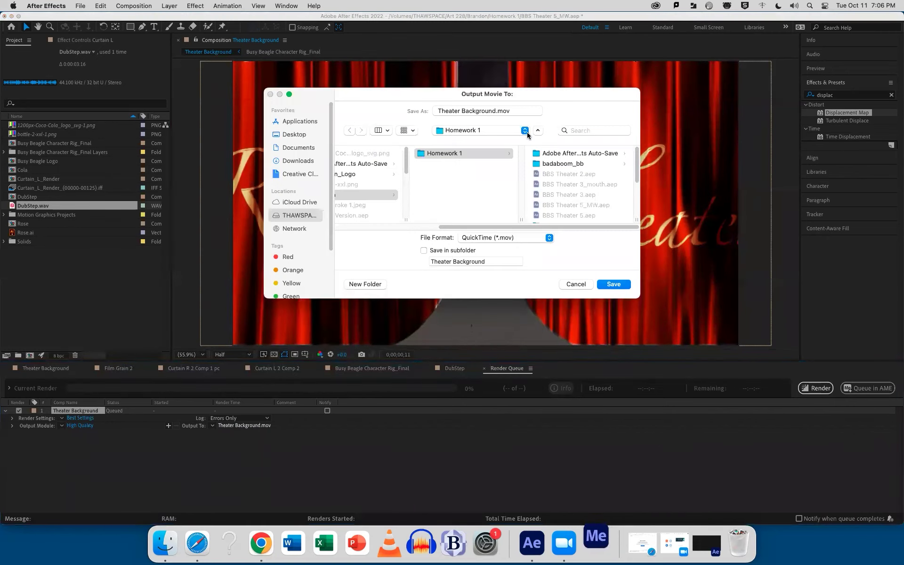
scroll(456, 196, left, 5)
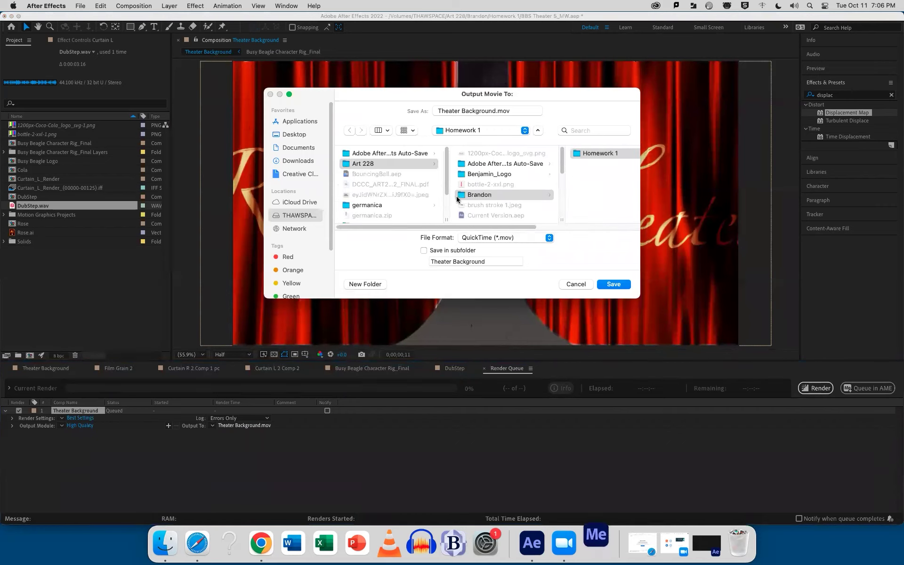
click(285, 134)
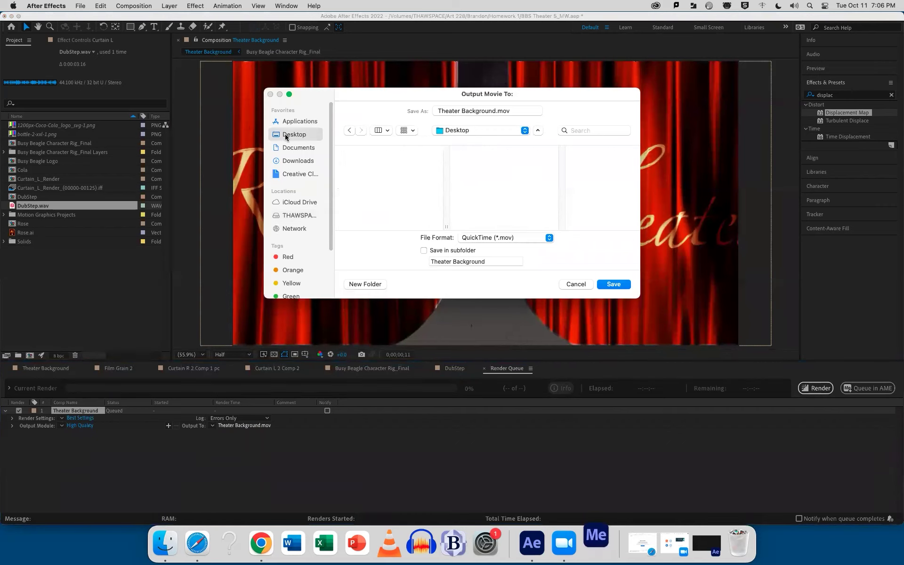
click(510, 111)
key(super+a)
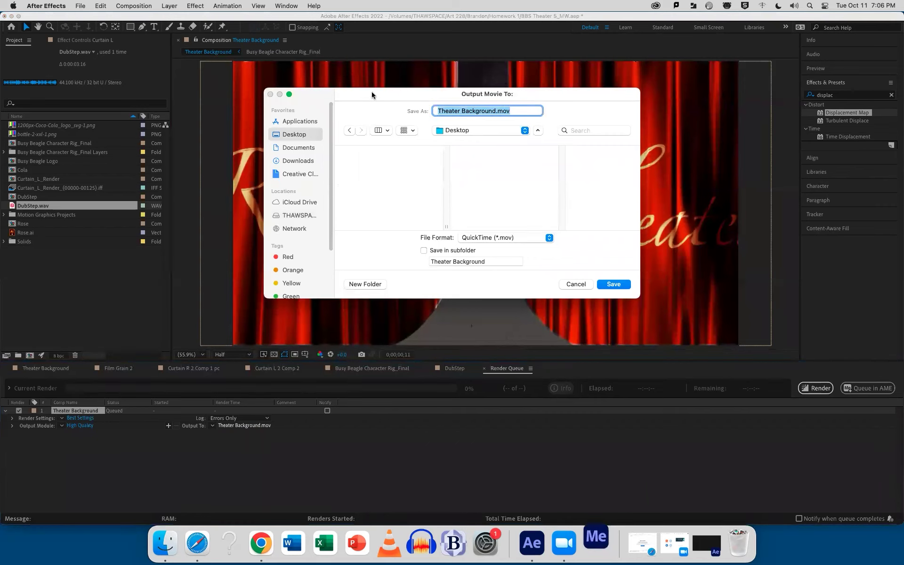
text(Awesome render tutorial)
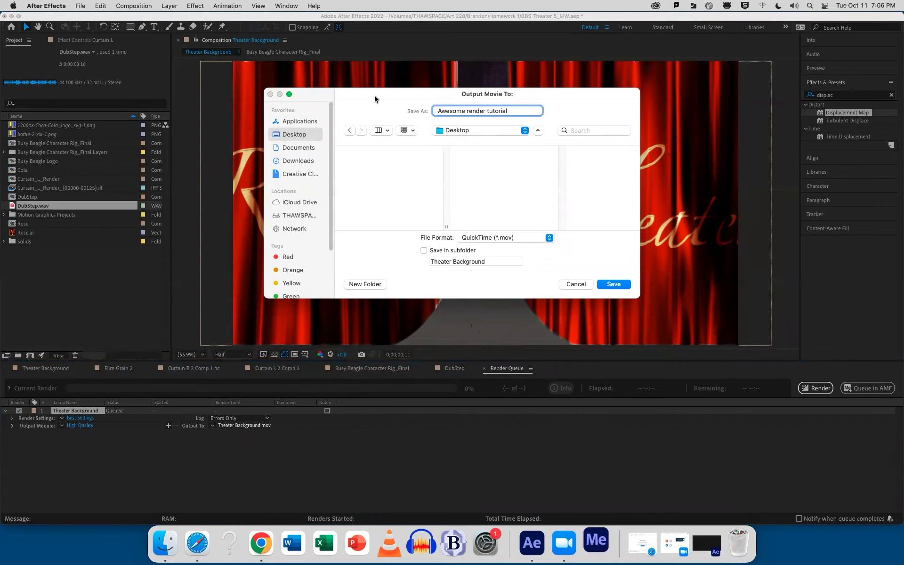
click(293, 214)
click(373, 164)
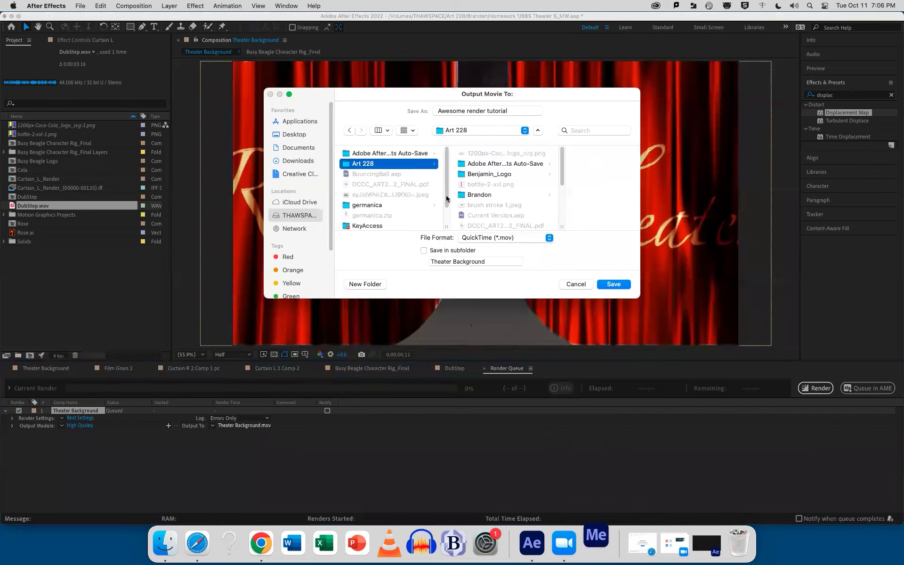
click(615, 284)
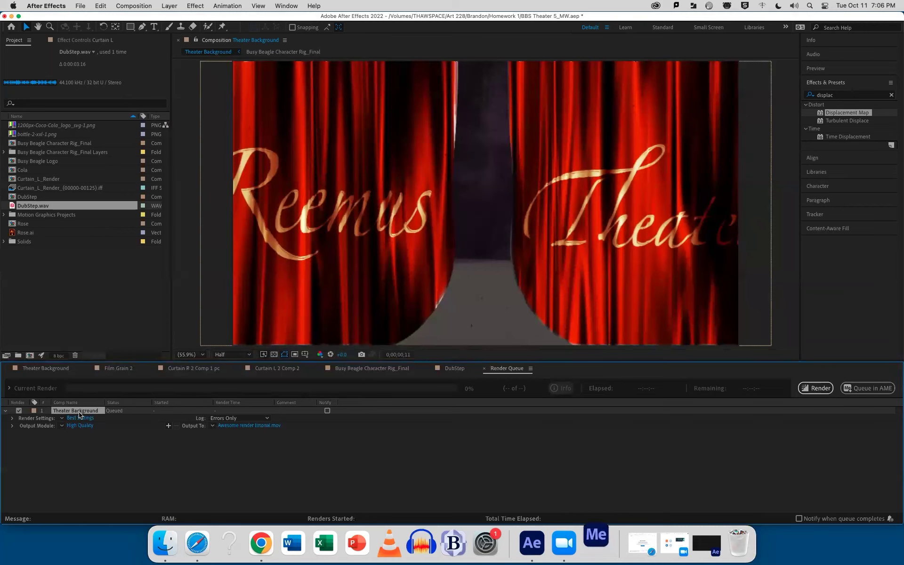
- Render the queued Theater Background composition and remove its finished item from the render queue
click(811, 389)
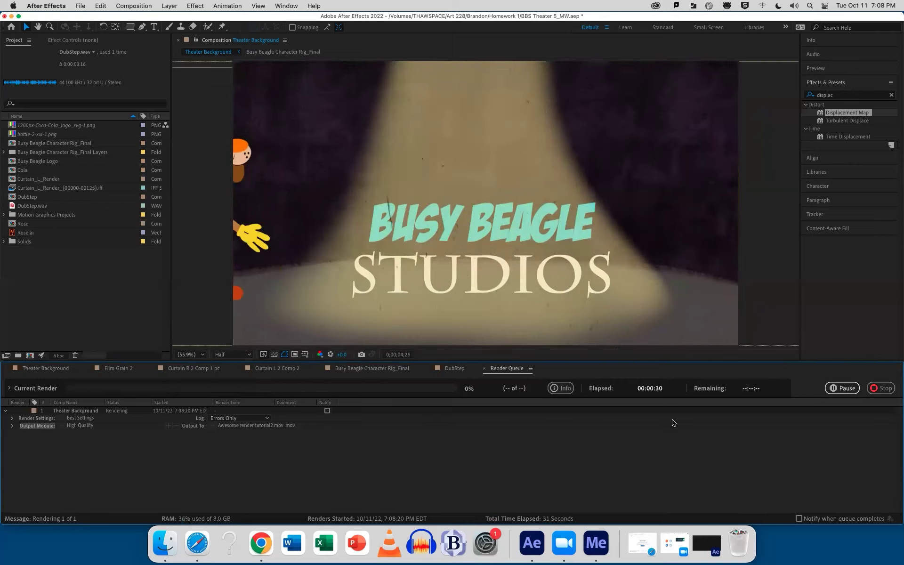
click(84, 414)
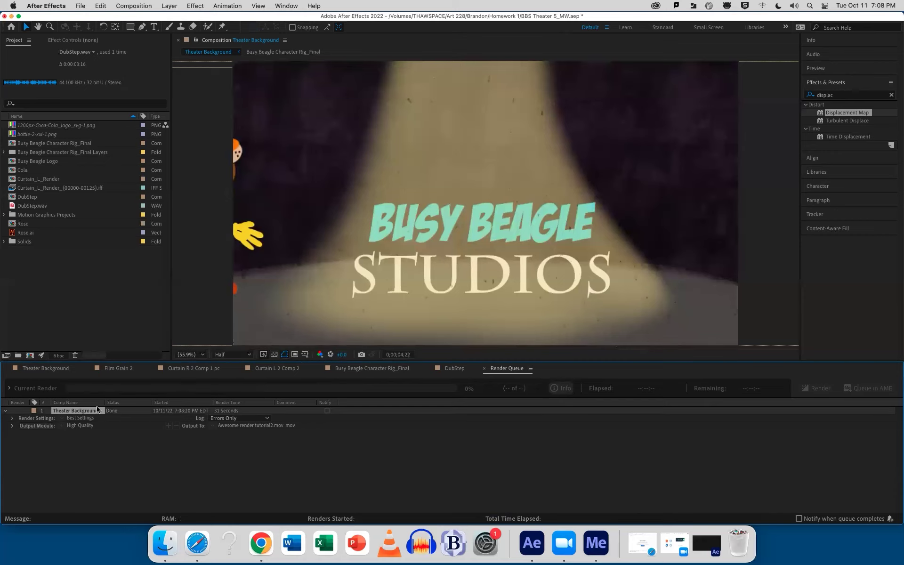
key(Delete)
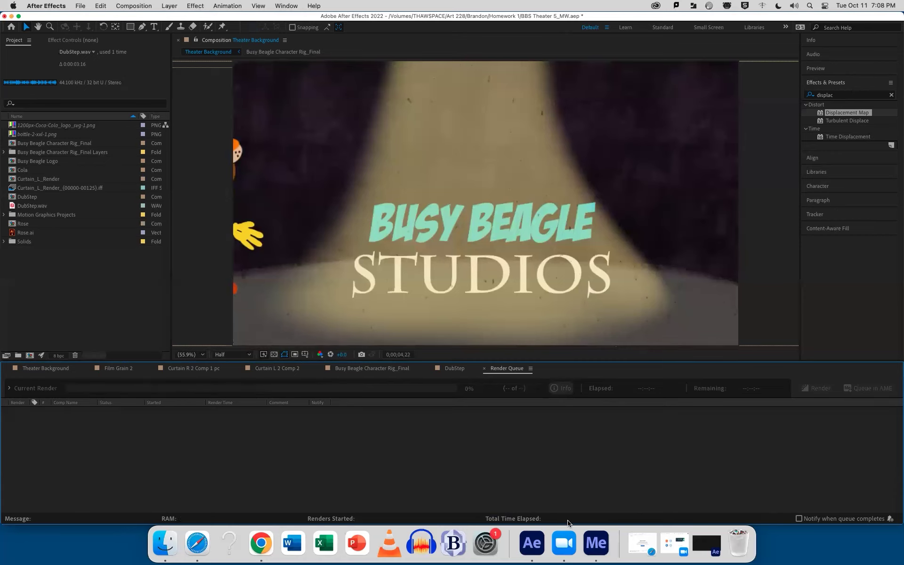
- Switch to Media Encoder and add the rendered movie "Awesome render tutorial2.mov .mov" from THAWSPACE's Art 228 folder to the encoding queue
click(596, 543)
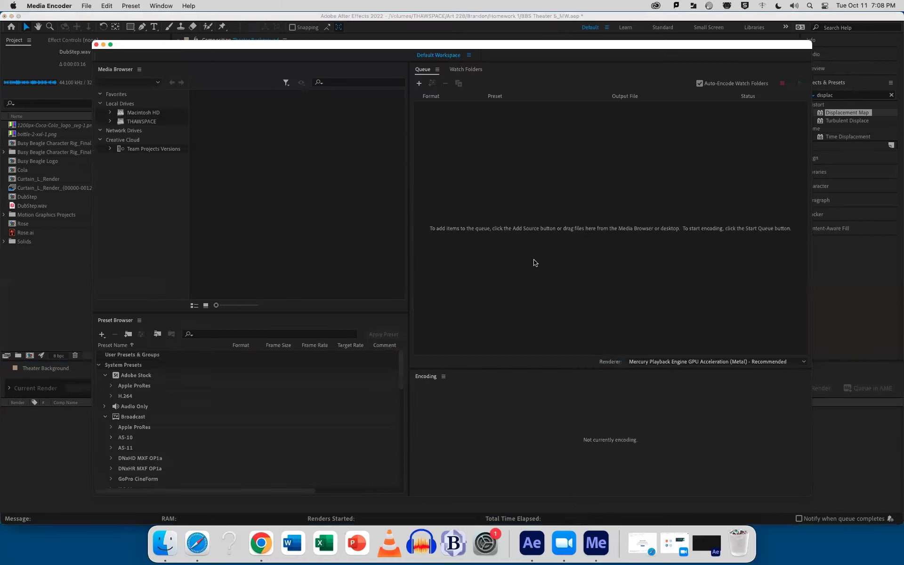
drag(593, 48, 580, 79)
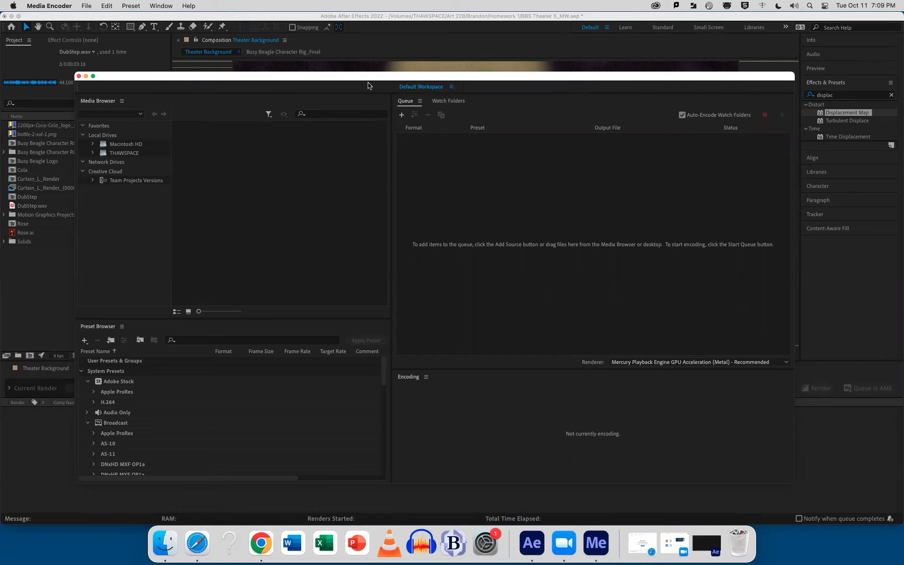
click(402, 115)
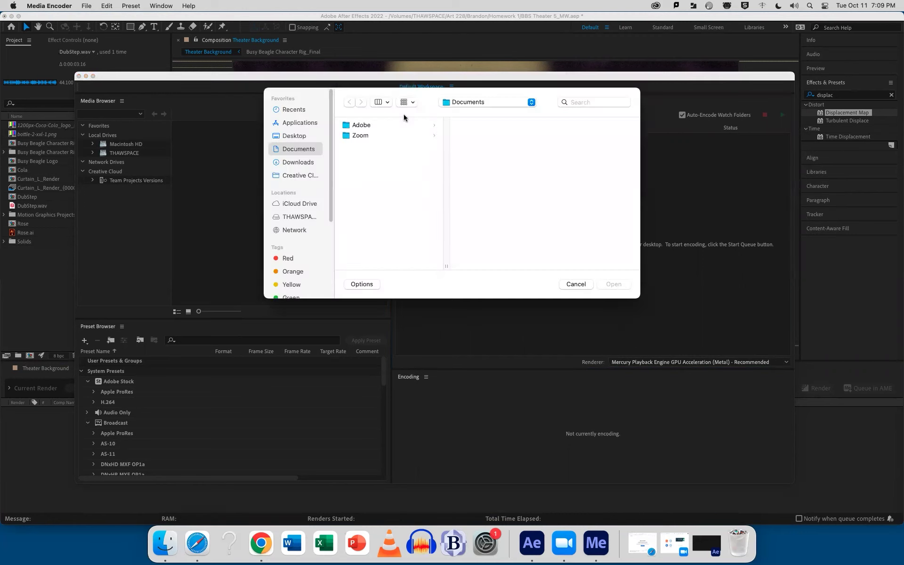
click(295, 217)
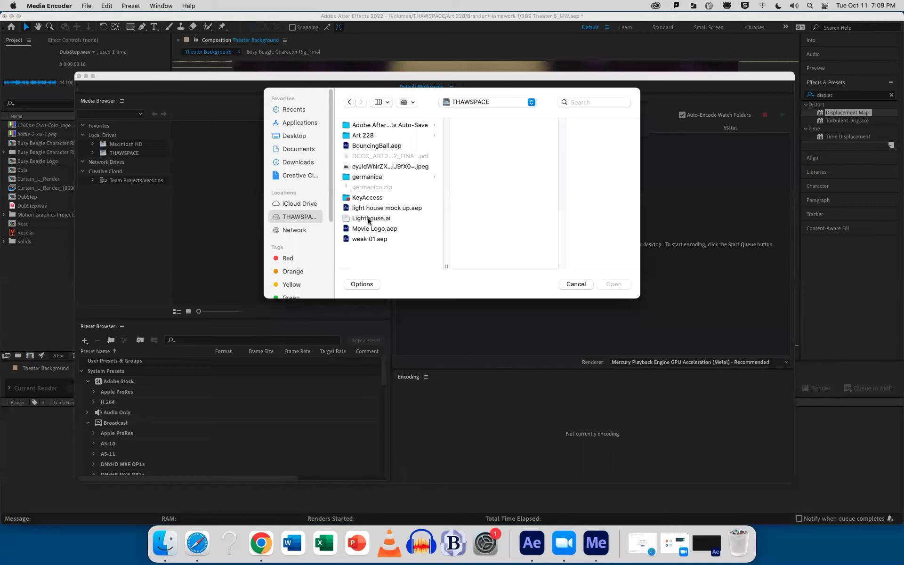
click(369, 136)
click(487, 157)
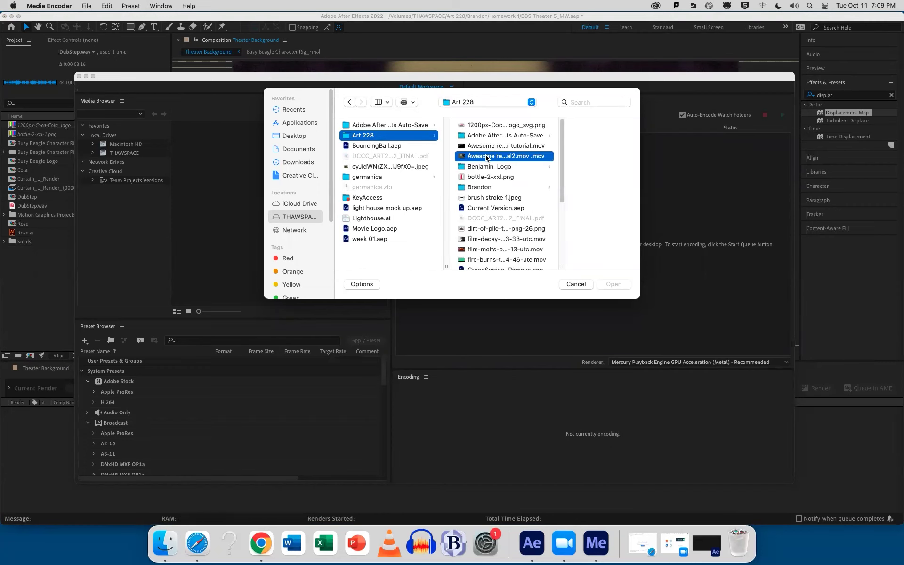
click(613, 284)
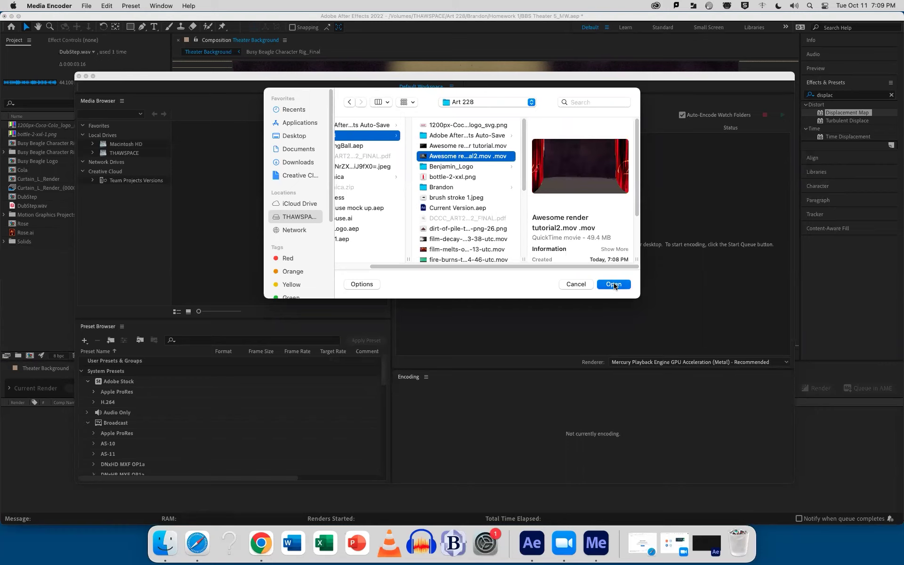
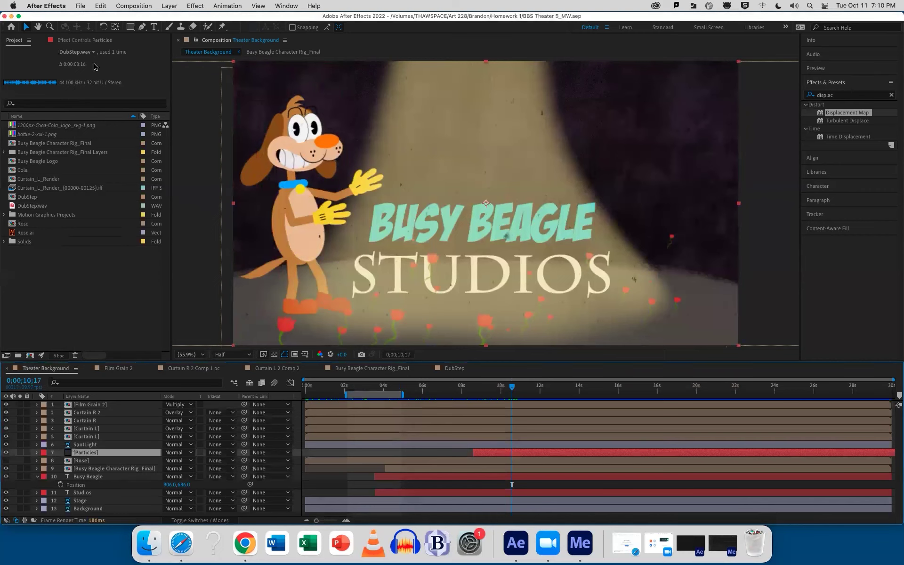
- Duplicate the CC Particle World effect on the Particles layer
click(88, 41)
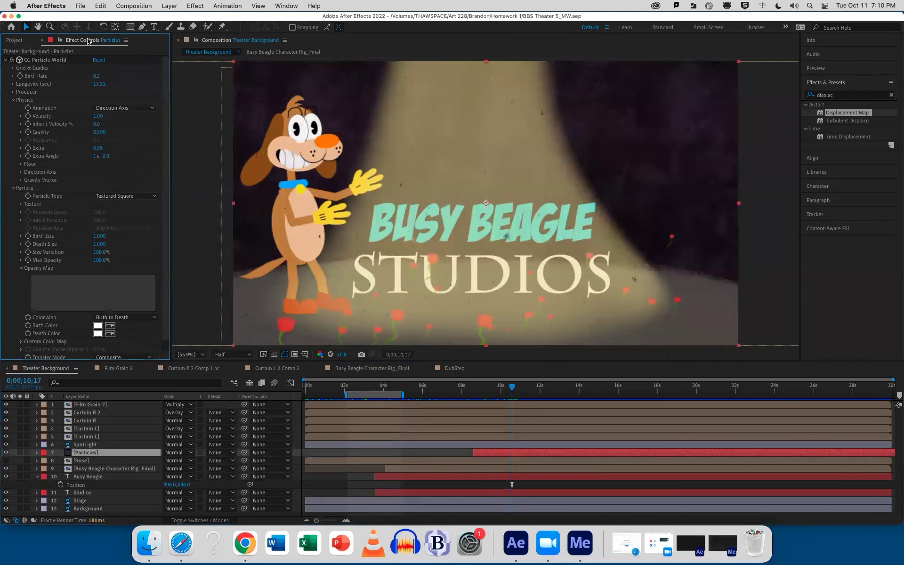
click(5, 60)
click(43, 61)
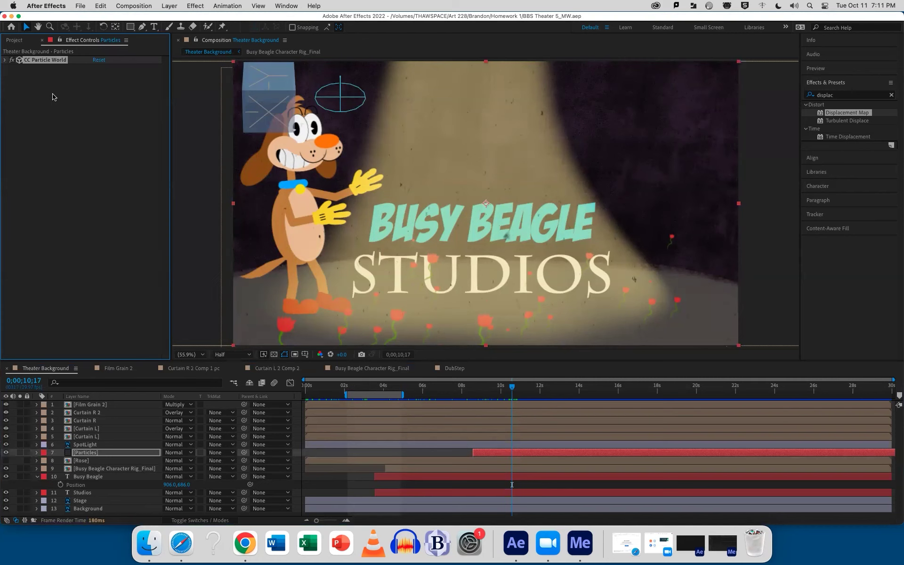
key(super+d)
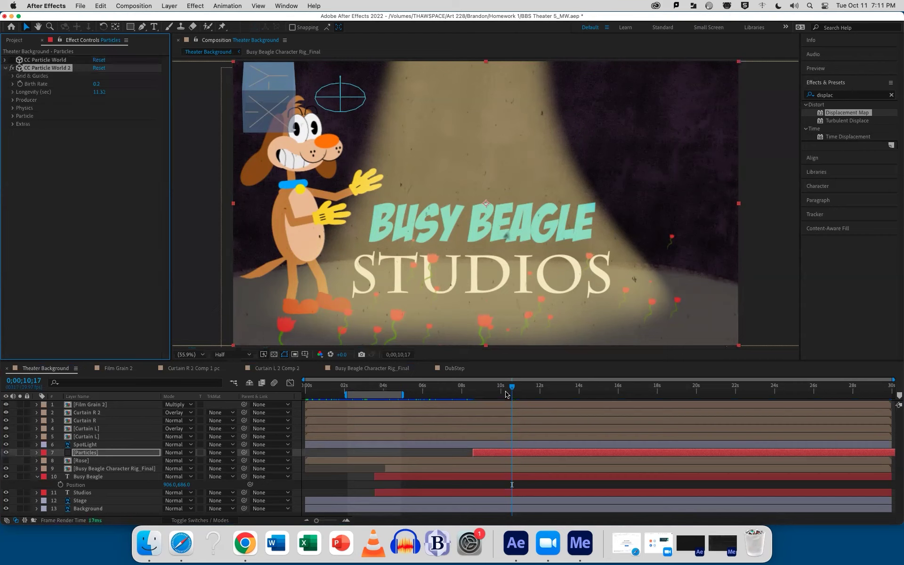
- Set the duplicated CC Particle World effect's physics animation to Explosive and check the result at 10 seconds
click(12, 76)
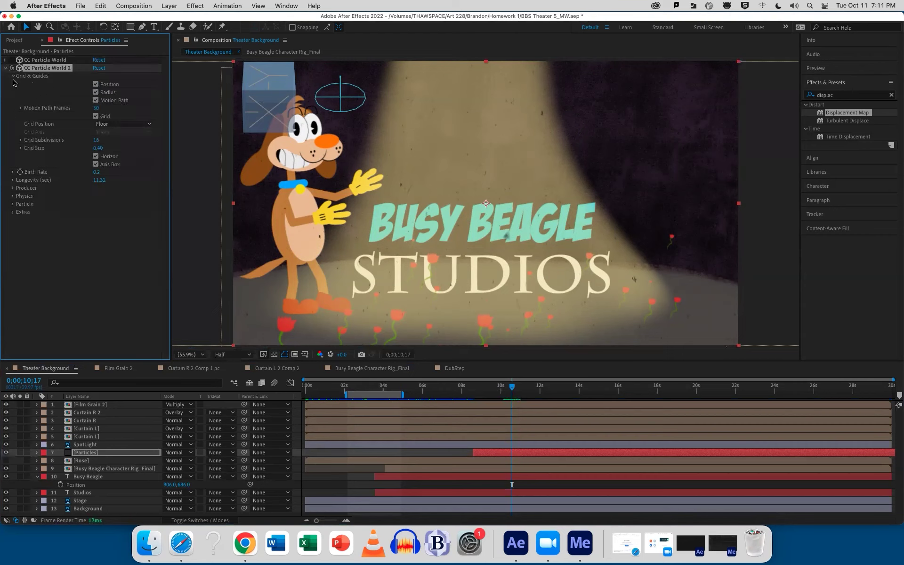
click(12, 76)
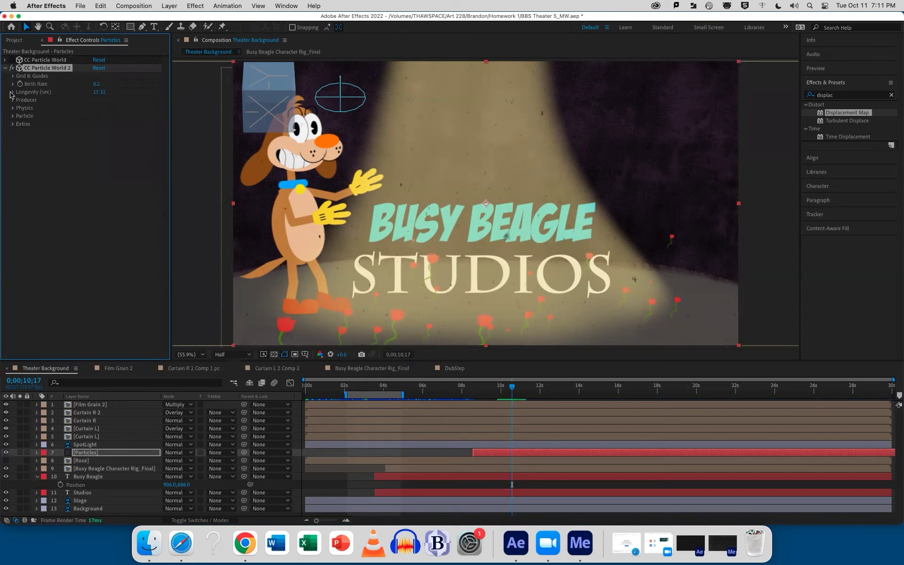
click(13, 108)
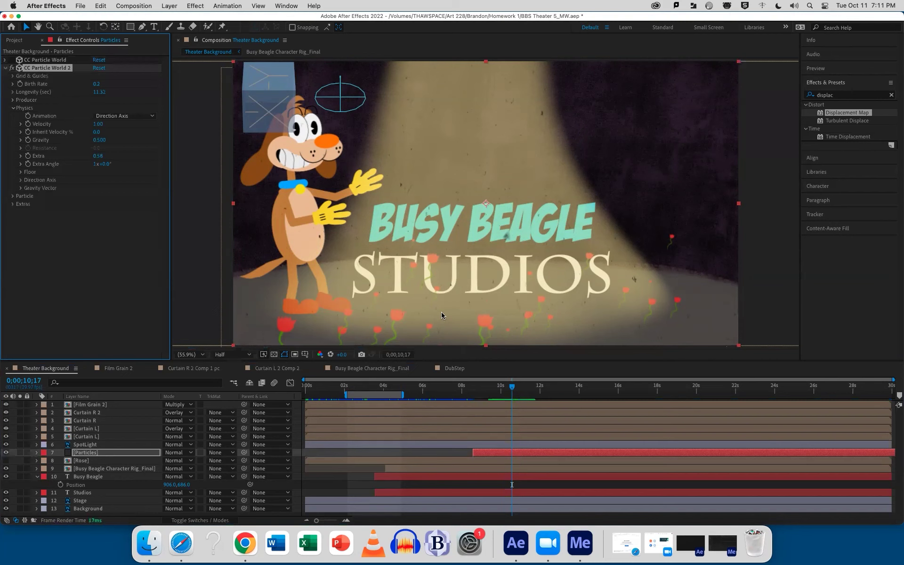
click(138, 117)
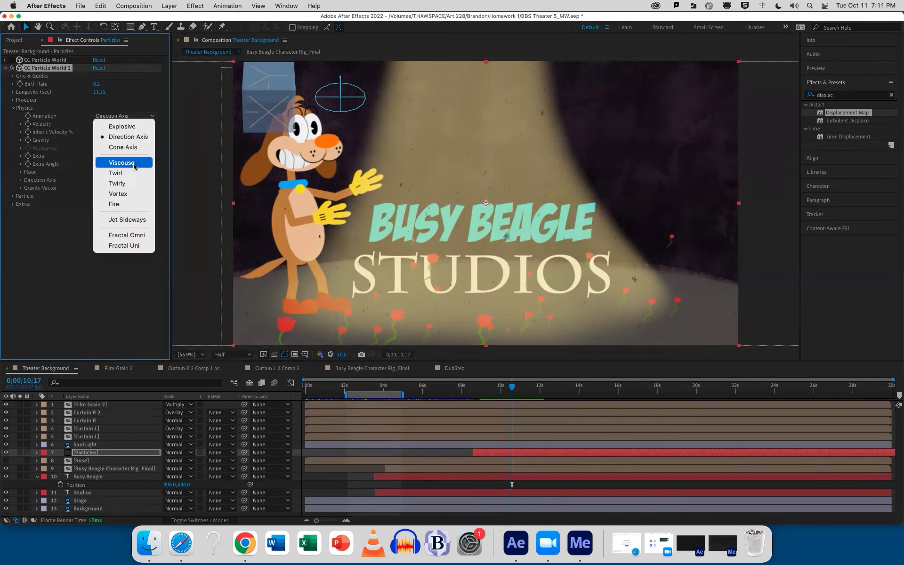
click(130, 127)
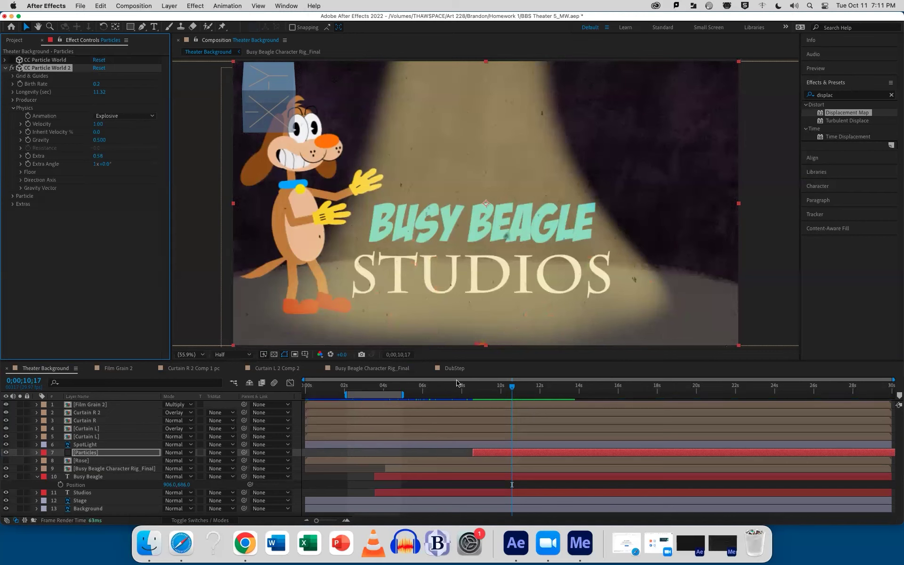
mouse_move(507, 391)
mouse_down()
mouse_move(553, 384)
mouse_move(500, 387)
mouse_up()
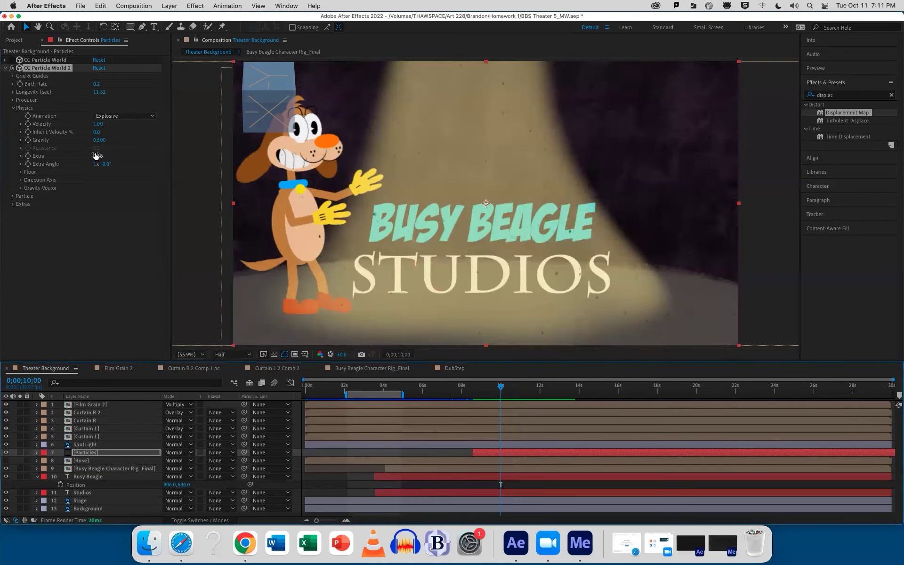
- Reset the duplicated CC Particle World effect to its defaults and check the particles at 0;00;10;06
click(99, 67)
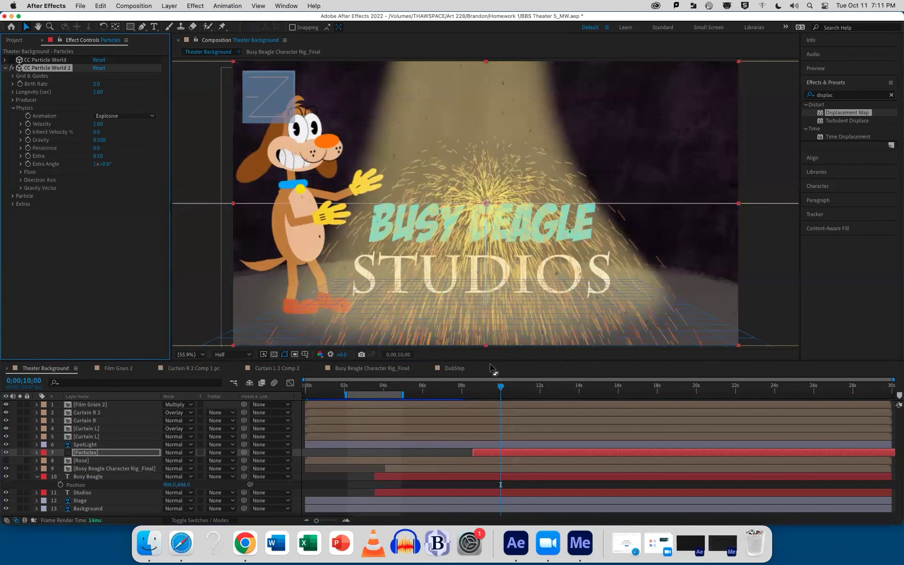
mouse_move(500, 386)
mouse_down()
mouse_move(442, 387)
mouse_move(505, 386)
mouse_up()
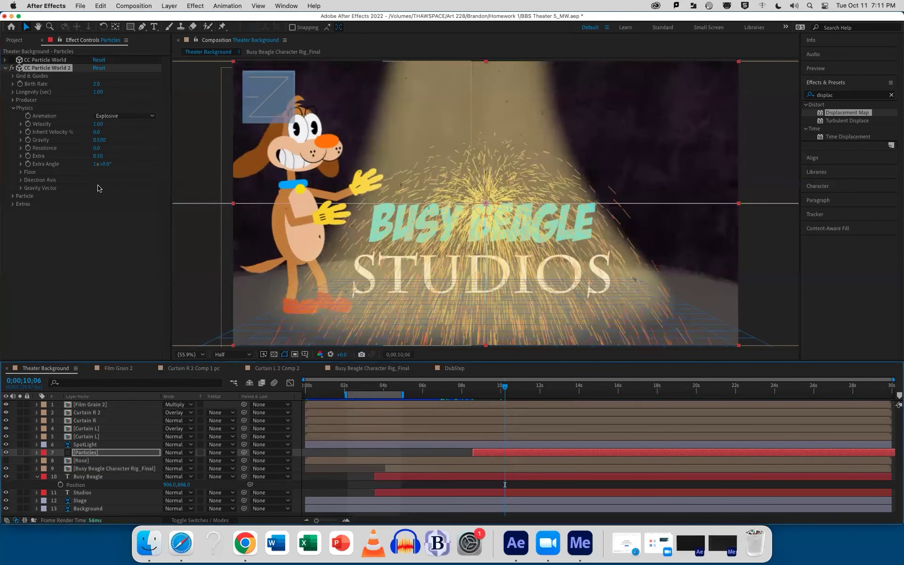
- Try rotating the duplicated particle effect's camera, setting Rotation X to 91°, and preview the burst
click(13, 205)
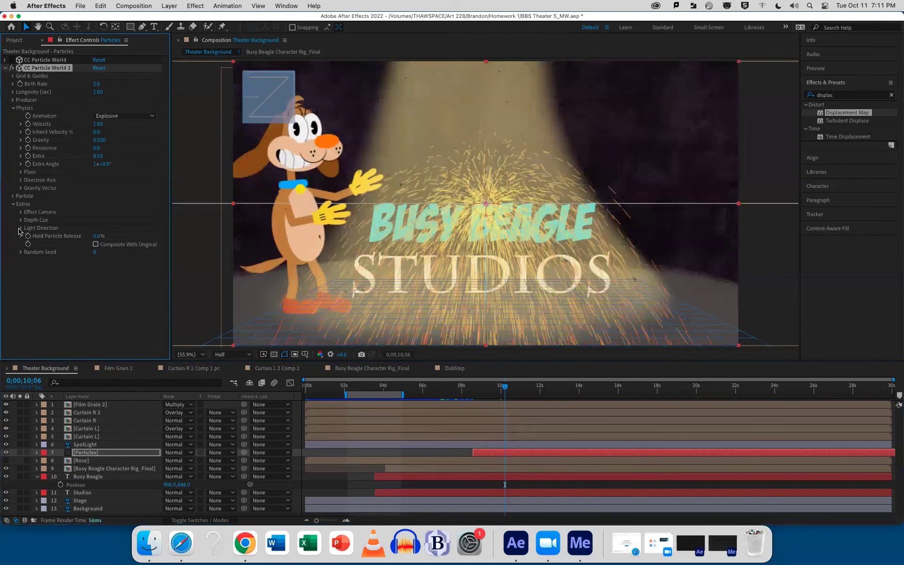
click(19, 212)
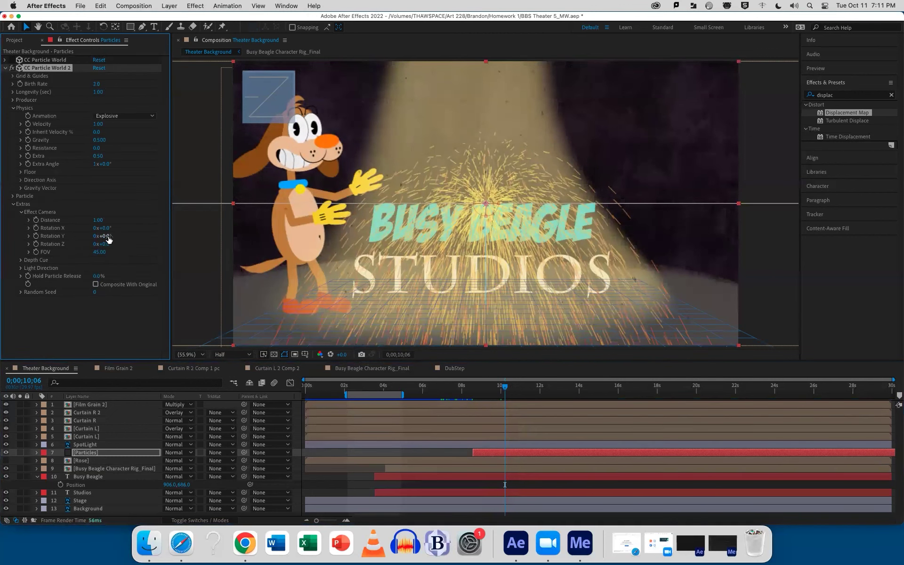
drag(108, 236, 153, 235)
key(super+z)
key(super+z)
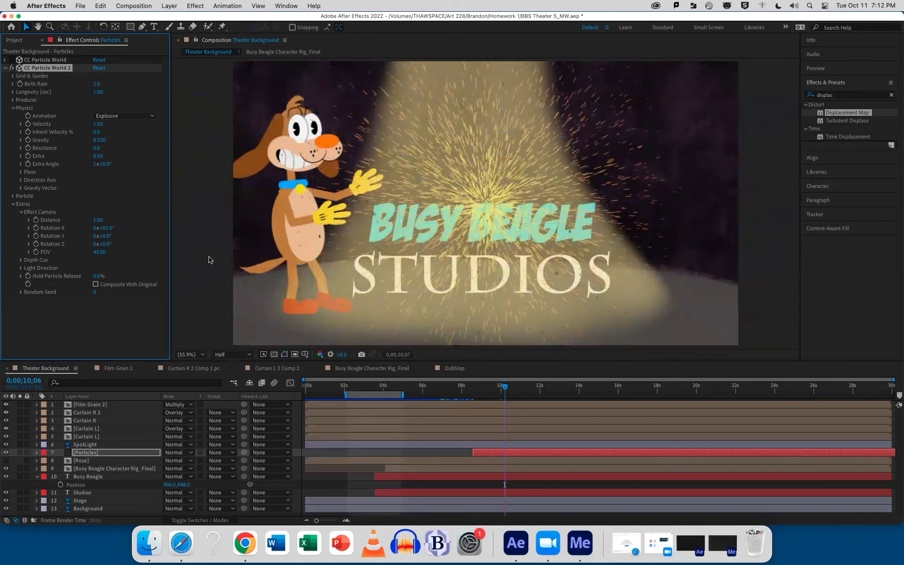
key(space)
key(space)
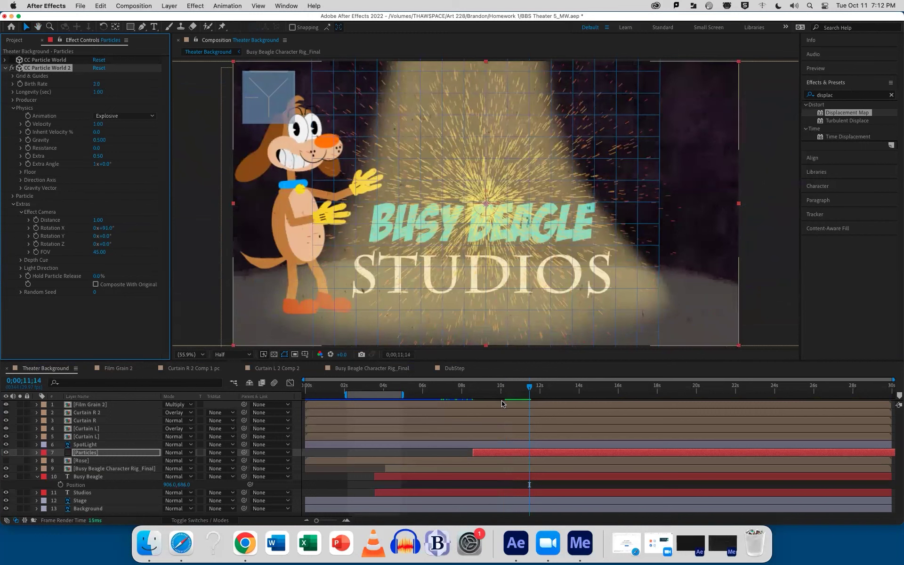
- Set the effect camera's Rotation X to 90° and preview the particles from about 13 seconds
click(114, 229)
text(90)
key(Return)
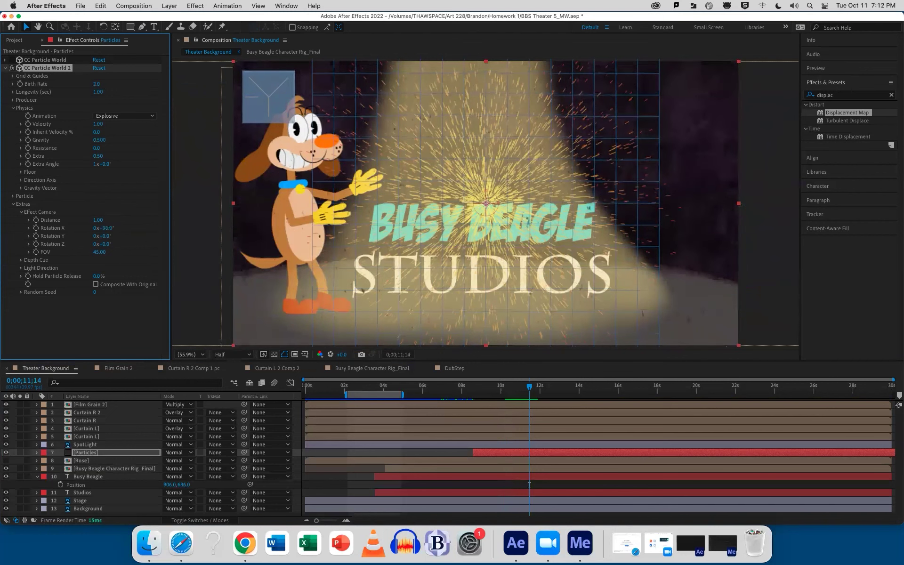
drag(527, 385, 572, 388)
key(space)
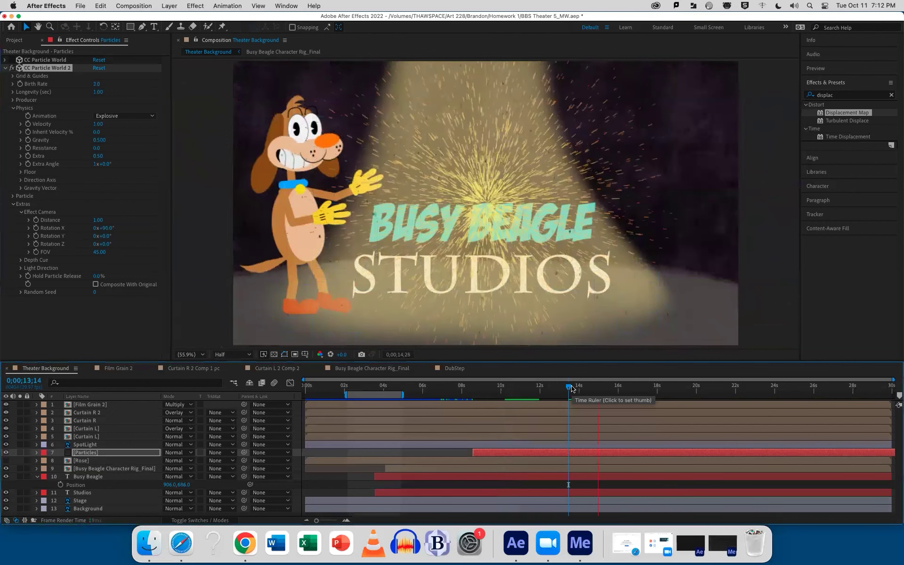
key(space)
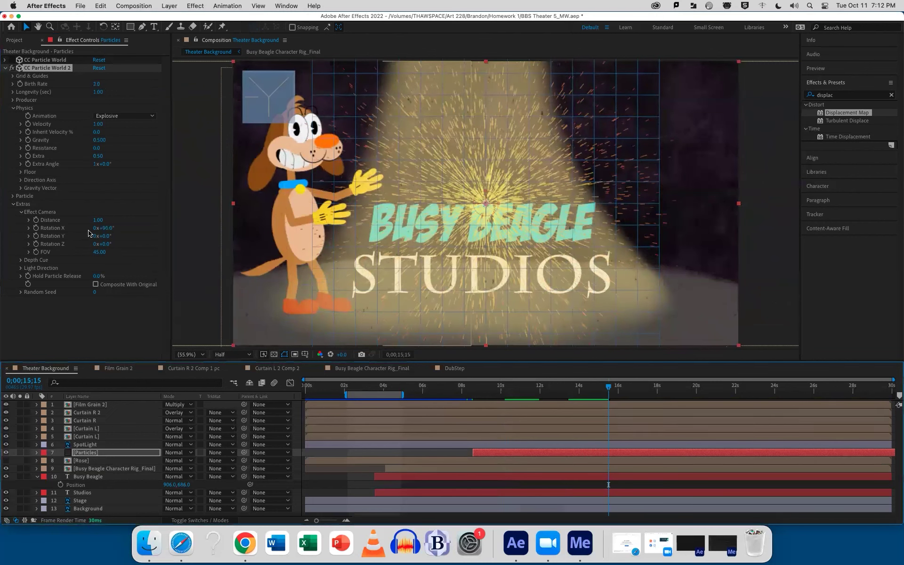
- Try the Fire physics animation on the duplicated particle effect and preview it
click(116, 119)
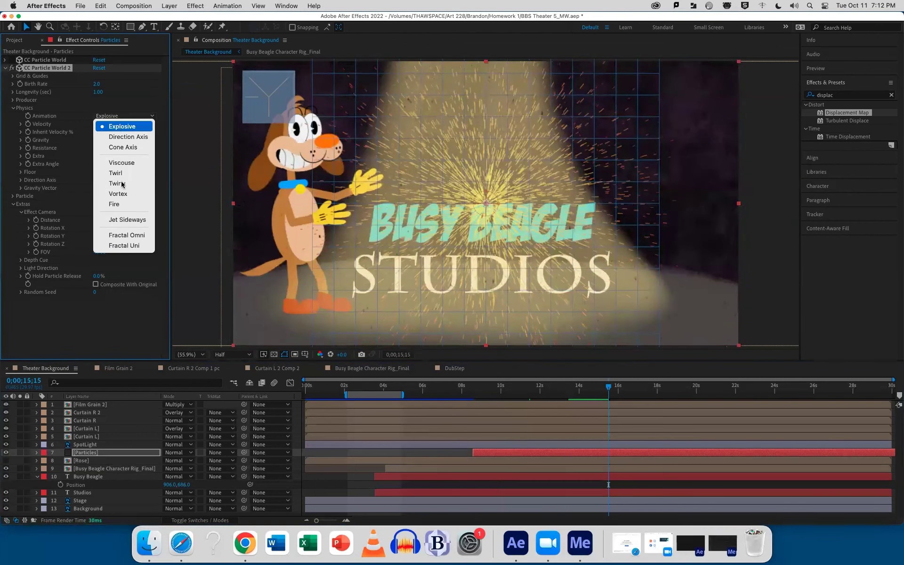
click(120, 202)
key(space)
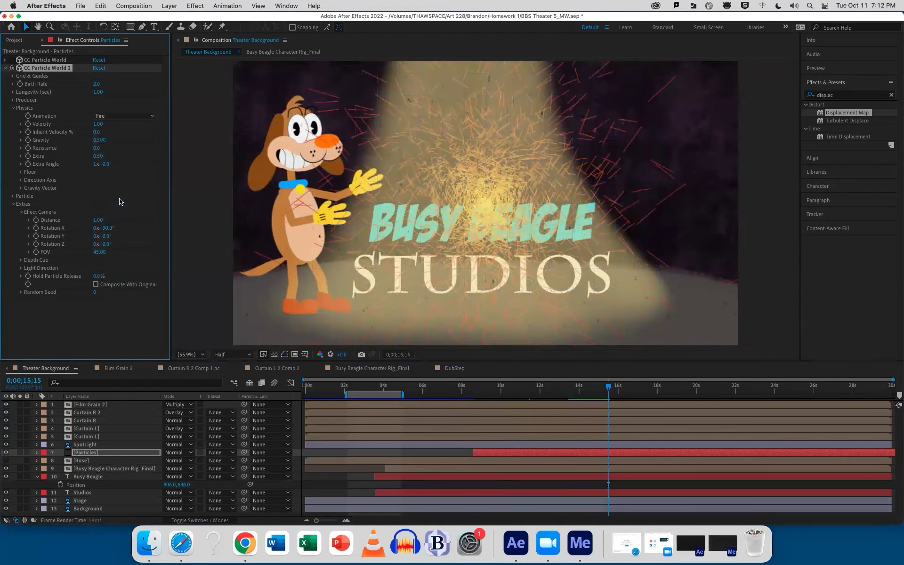
key(space)
- Set the duplicated particle effect's physics animation to Fractal Omni and preview it
click(125, 115)
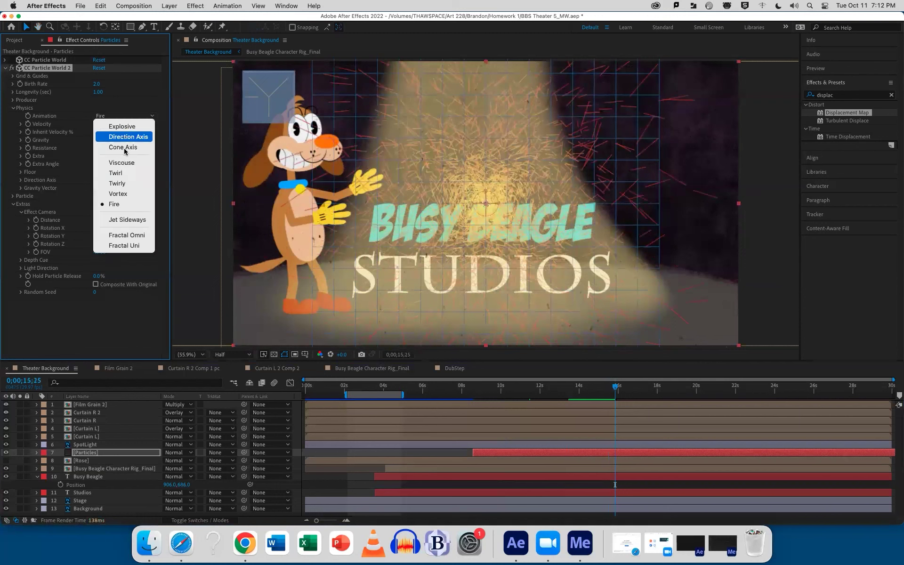
click(127, 234)
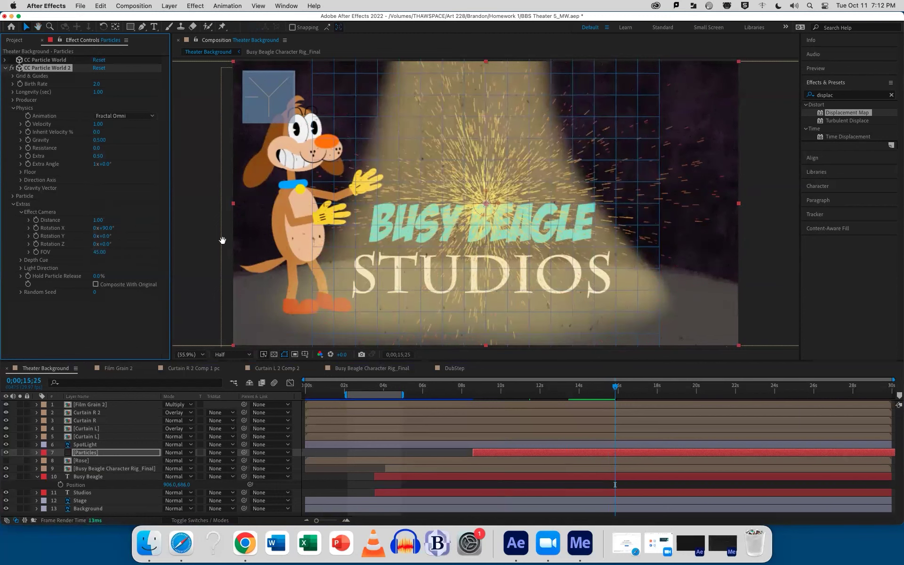
key(space)
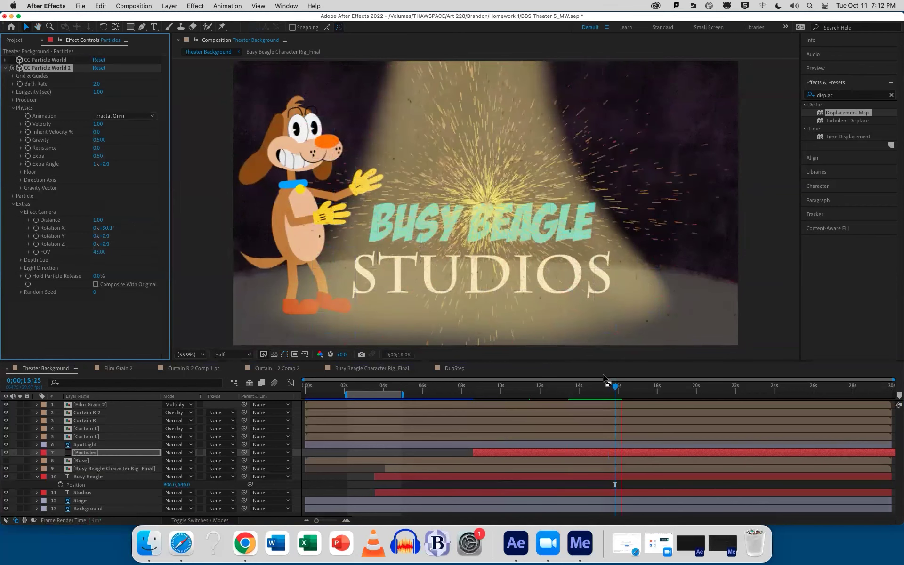
mouse_move(607, 383)
mouse_down()
mouse_move(512, 387)
mouse_move(615, 387)
mouse_up()
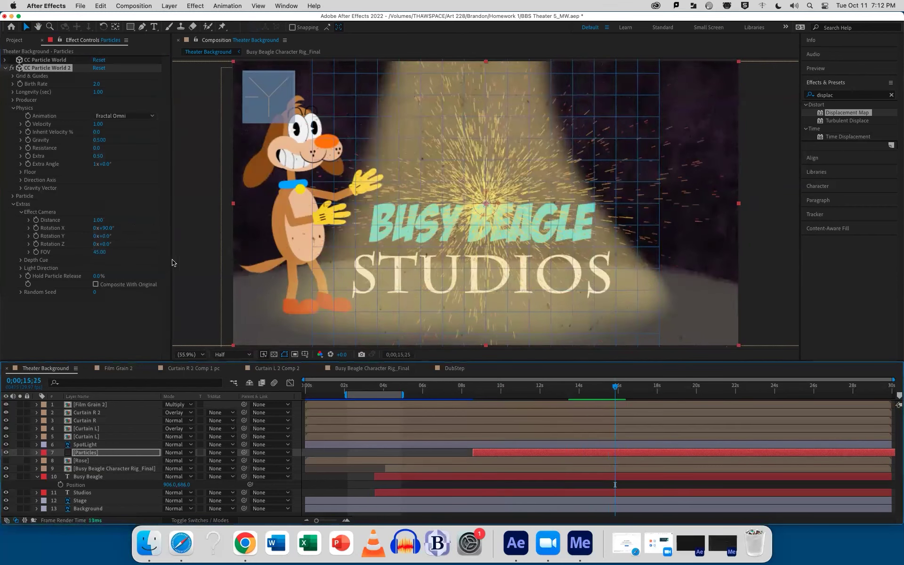
- Set the particle physics Velocity to 1.19 and Gravity to about 1.180, previewing the burst
click(98, 125)
drag(98, 123, 265, 148)
key(space)
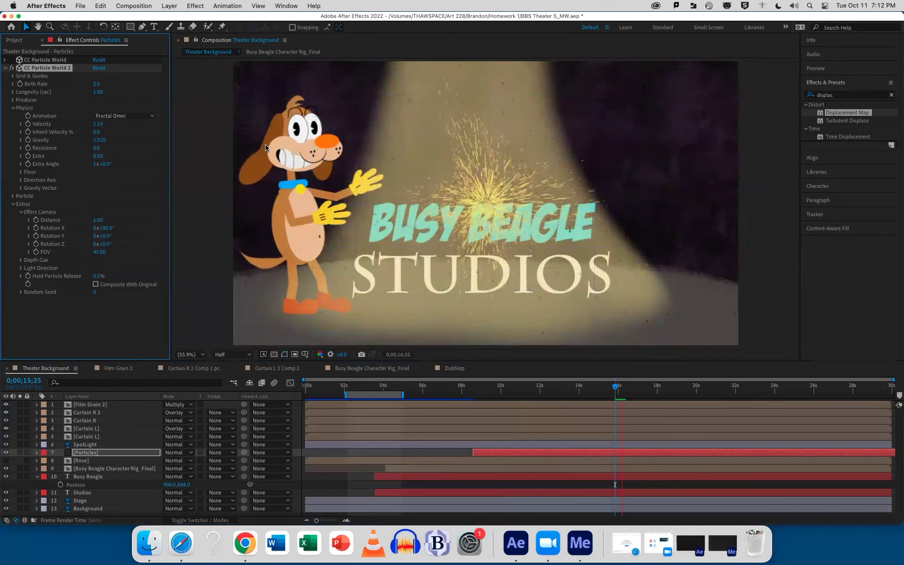
drag(99, 141, 24, 210)
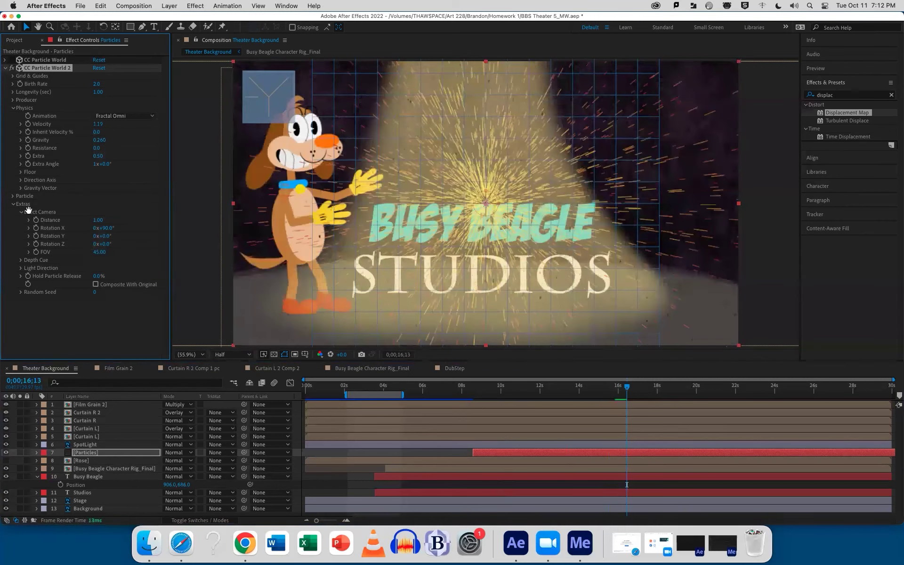
drag(100, 141, 146, 147)
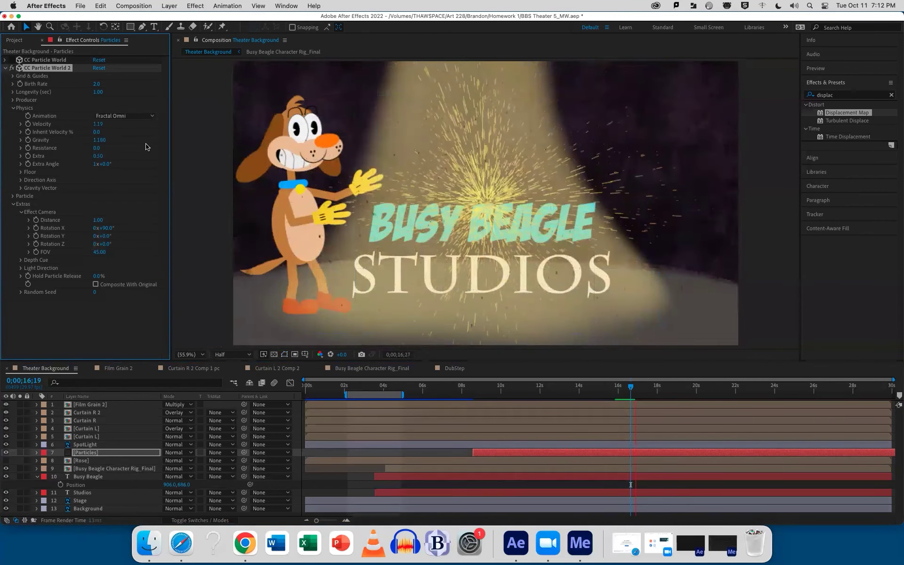
key(space)
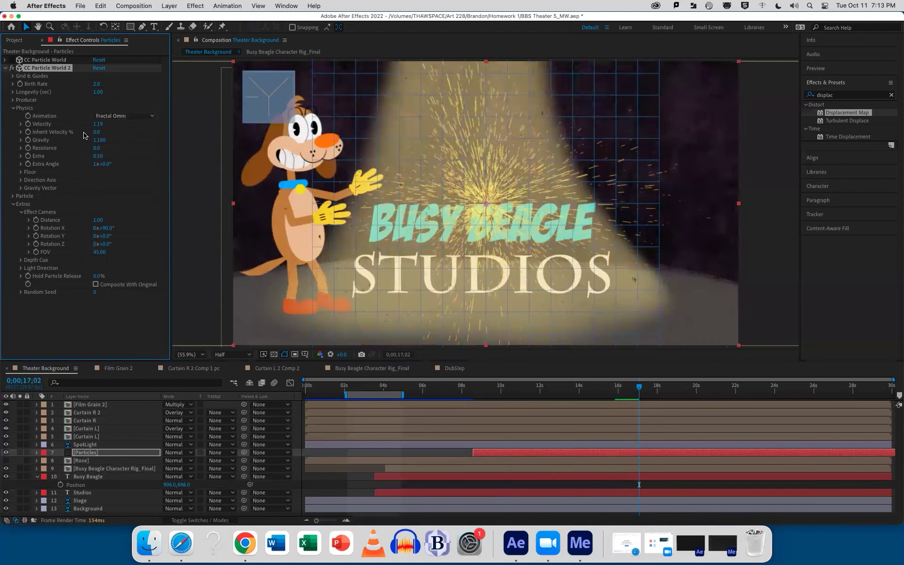
- Tilt the effect camera to a Rotation X of 77° and preview the particle burst
mouse_move(104, 236)
mouse_down()
mouse_move(113, 247)
mouse_move(101, 228)
mouse_up()
key(cmd+z)
key(cmd+z)
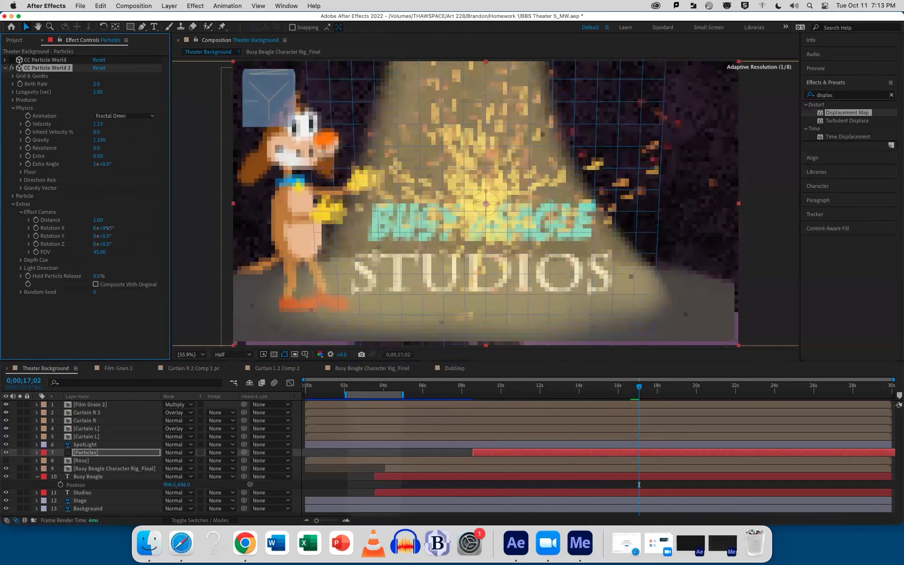
key(cmd+z)
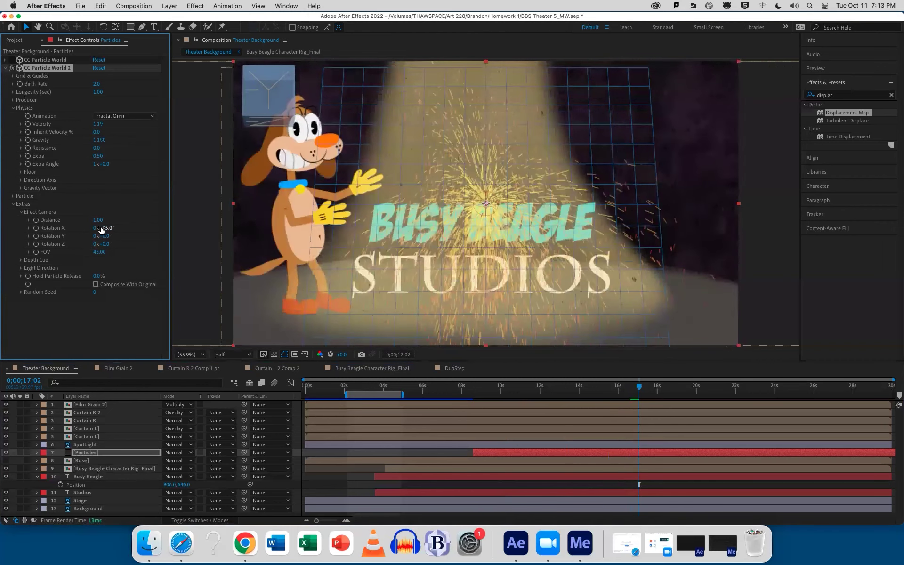
mouse_move(101, 229)
mouse_down()
mouse_move(112, 229)
mouse_move(101, 229)
mouse_up()
key(space)
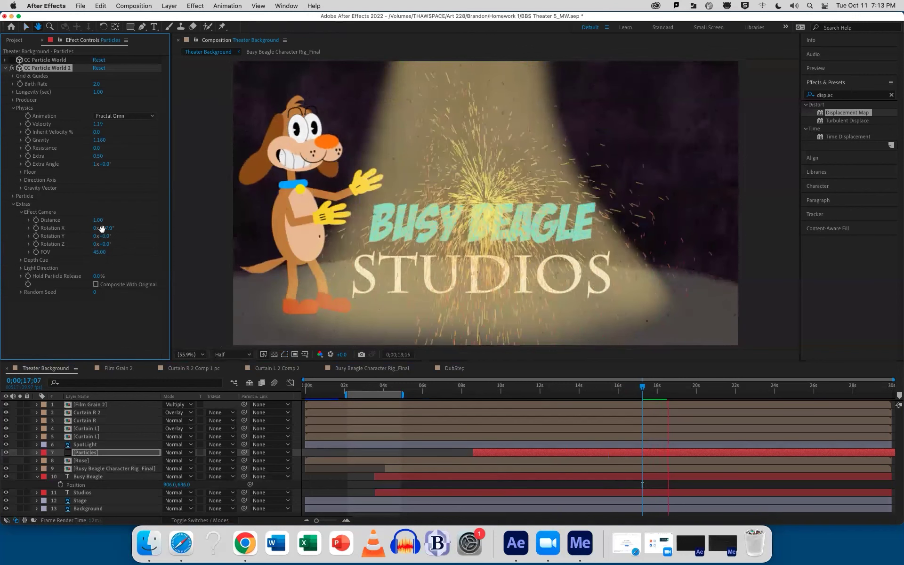
key(space)
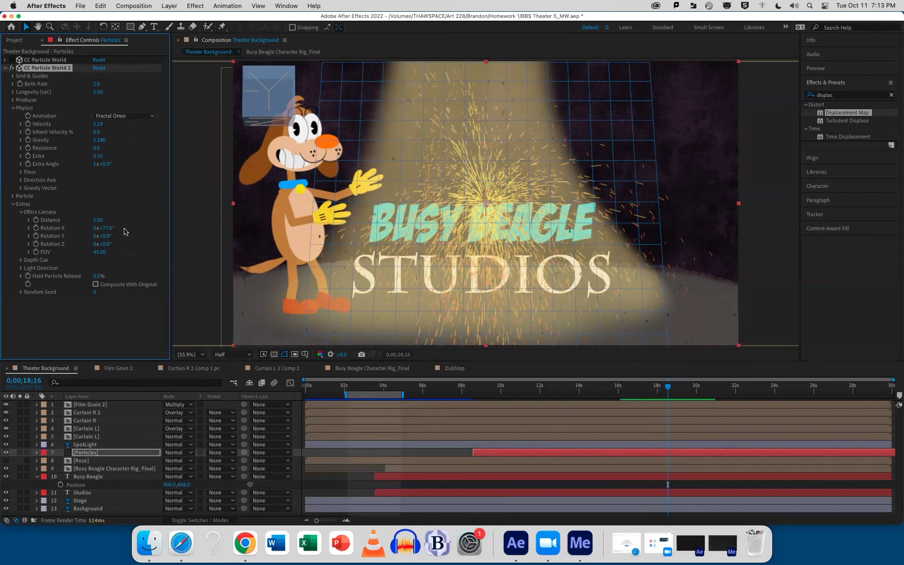
key(super+alt+0)
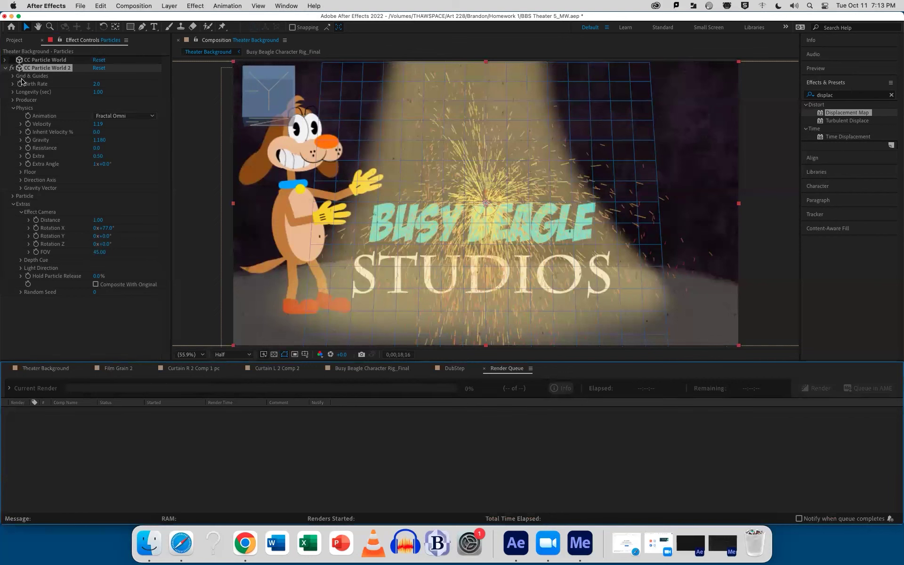
key(super+alt+0)
- Set the particle type of CC Particle World 2 to Textured Disc
click(12, 108)
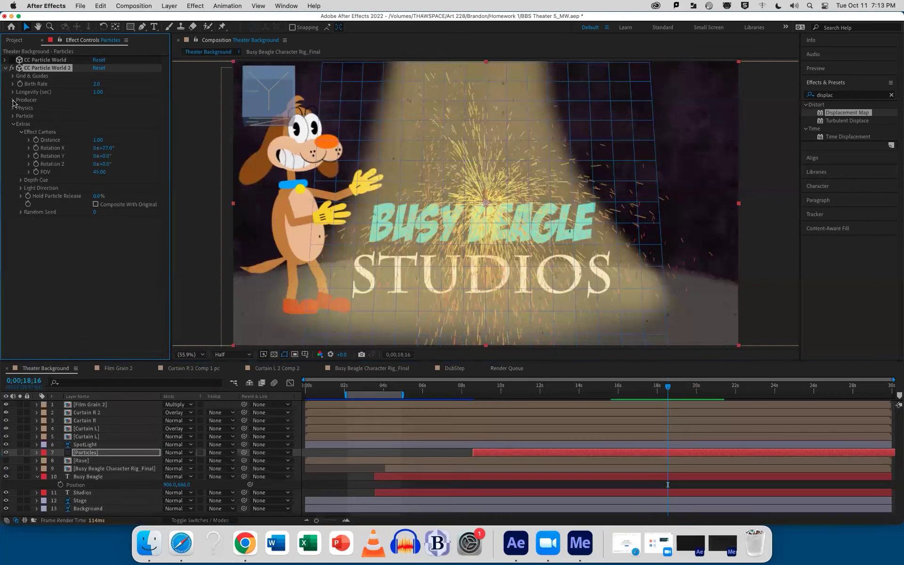
click(12, 116)
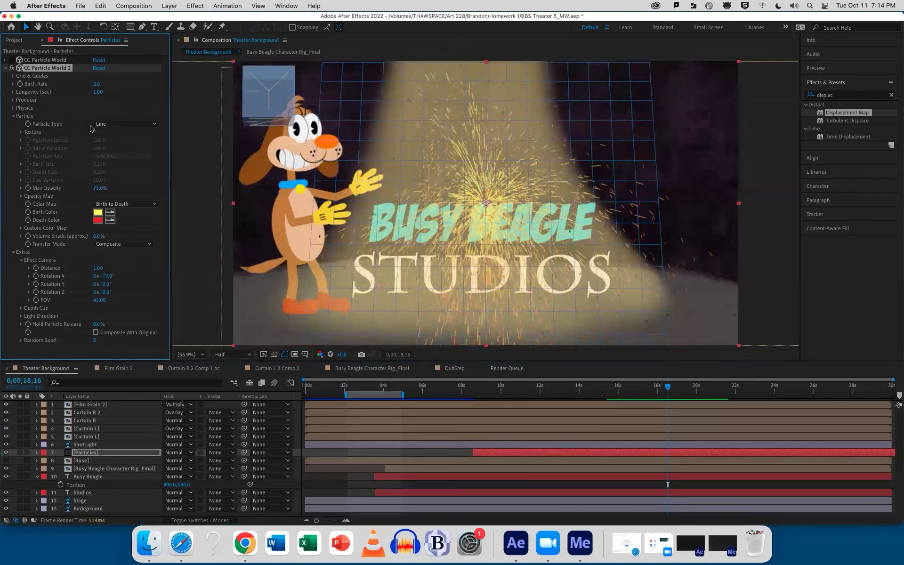
click(13, 108)
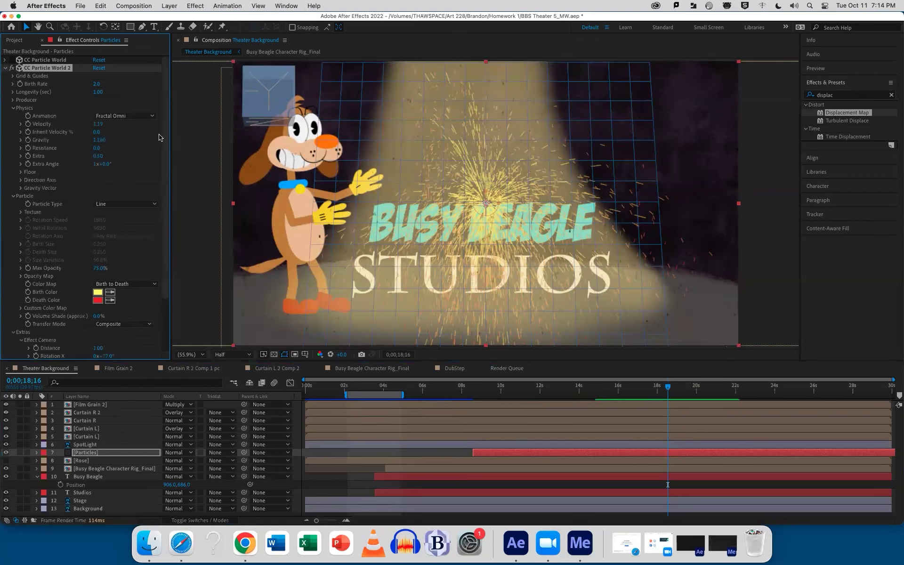
scroll(160, 137, down, 3)
scroll(166, 171, down, 1)
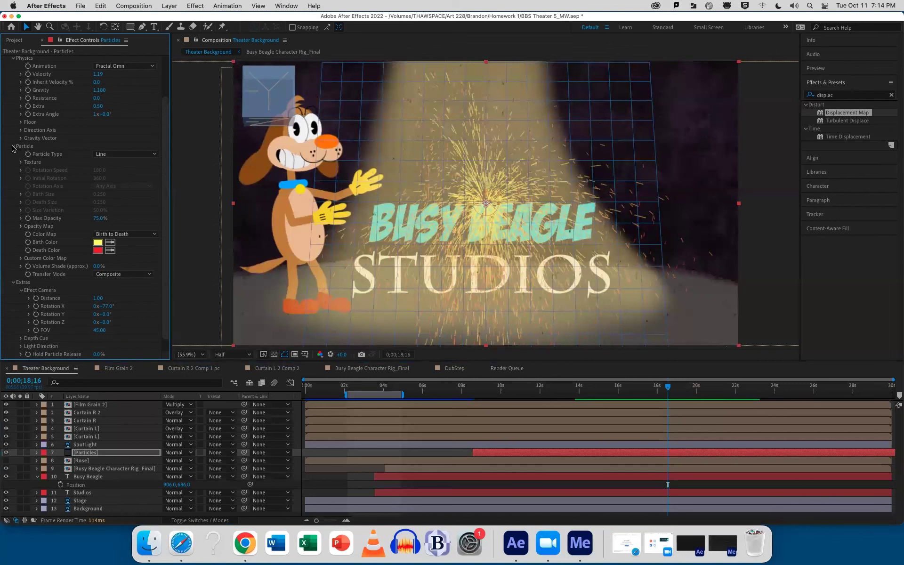
click(126, 156)
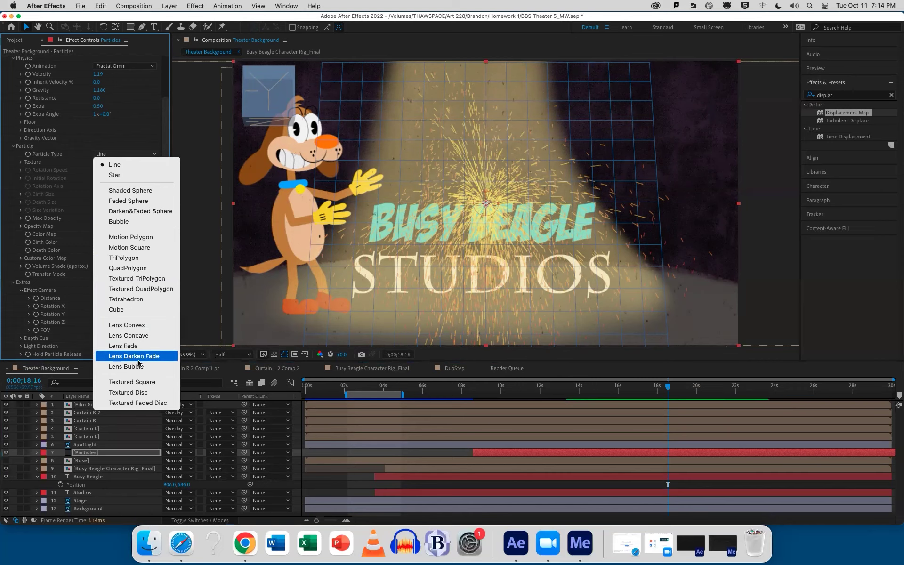
click(142, 394)
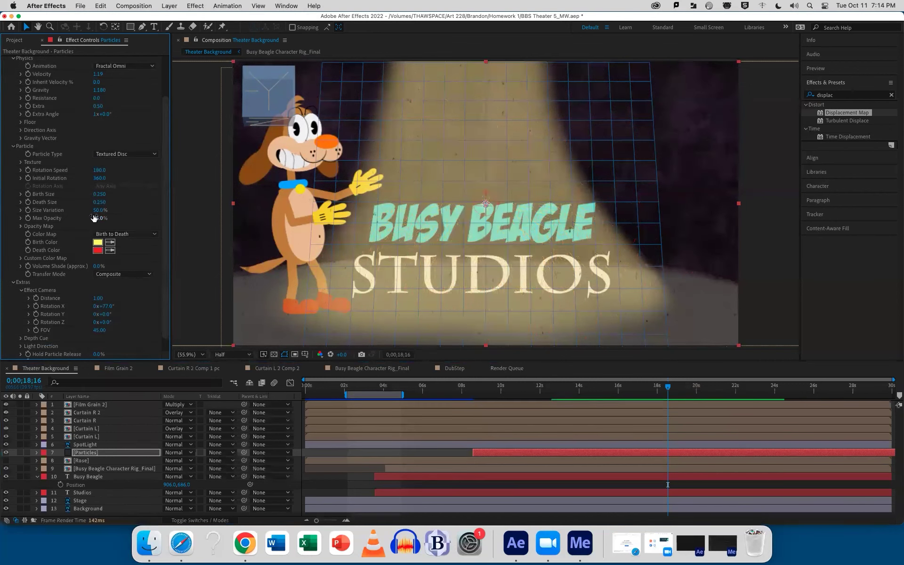
- Set the particle texture layer to Rose, with Effects & Masks as its source
click(21, 163)
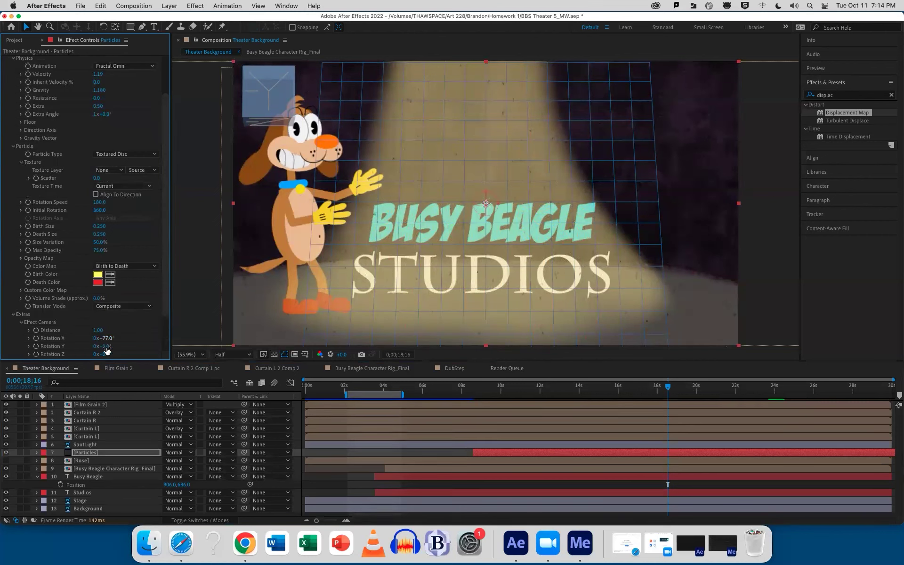
mouse_move(126, 361)
mouse_down()
mouse_move(126, 311)
mouse_move(125, 364)
mouse_up()
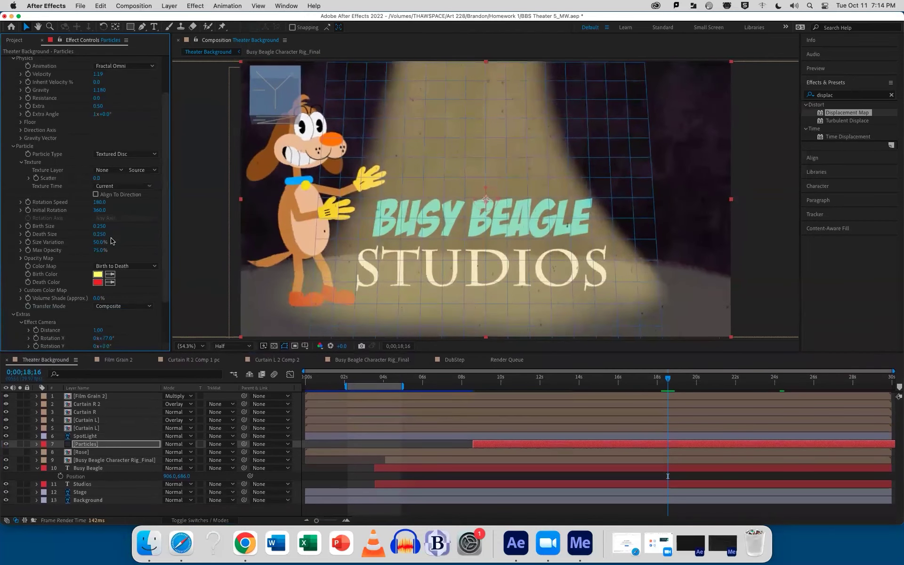
click(109, 171)
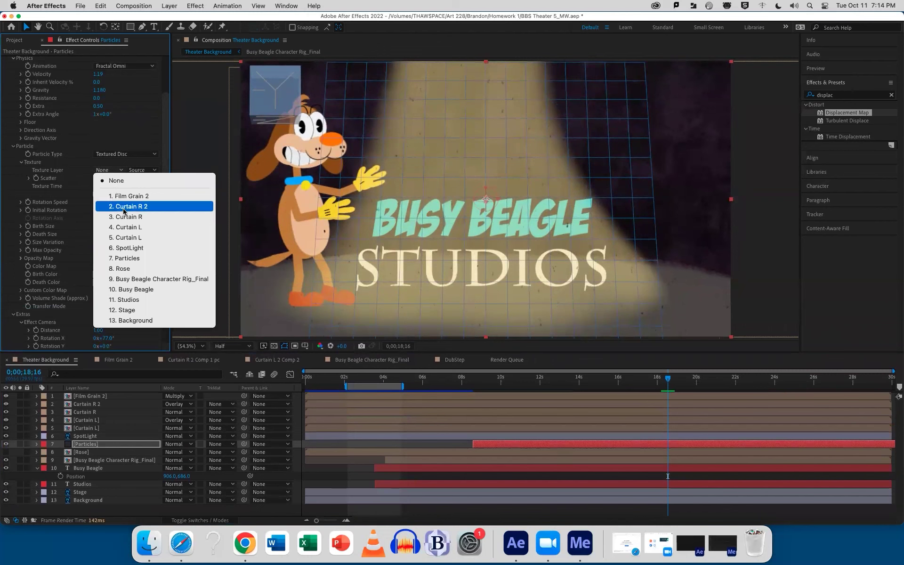
click(130, 269)
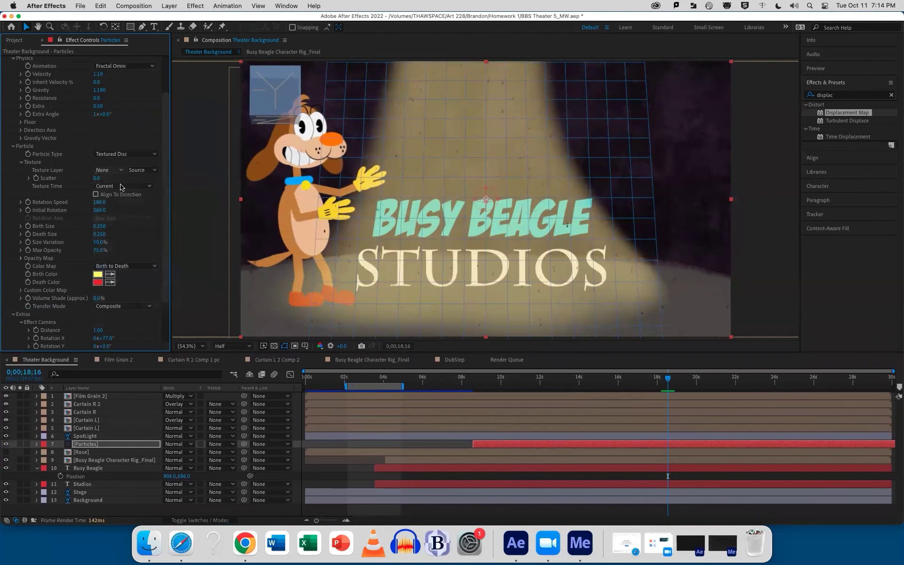
click(141, 170)
click(141, 201)
- Move to about 13 seconds, solo the Particles layer and preview the textured particles
click(560, 379)
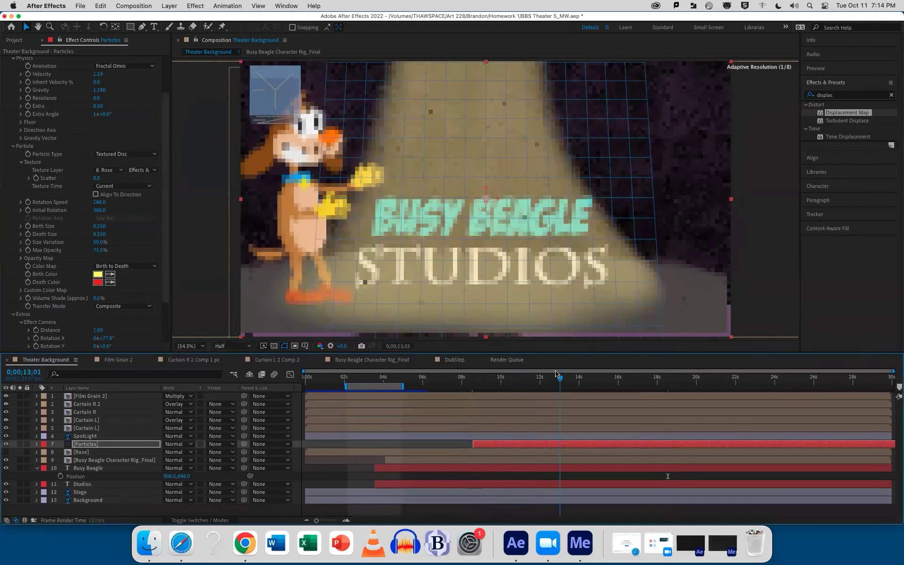
click(20, 444)
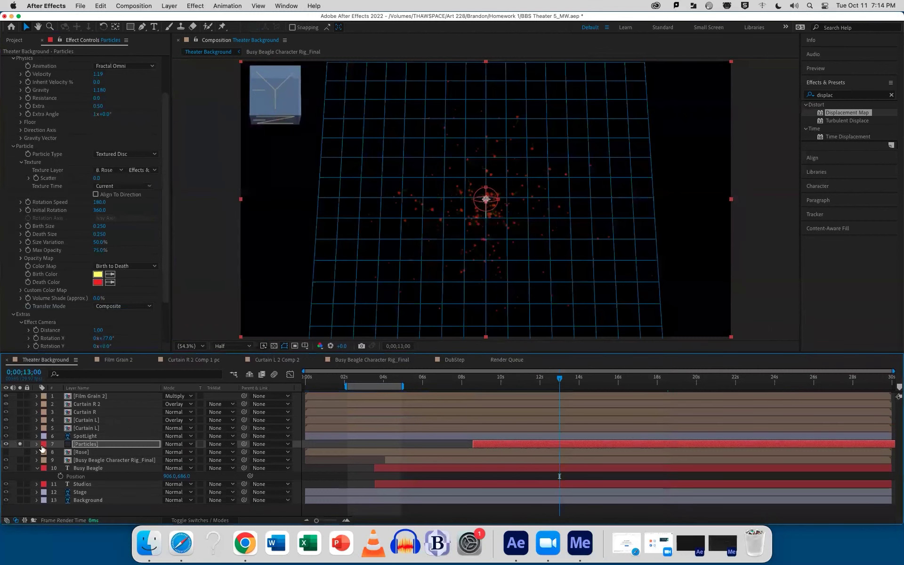
key(space)
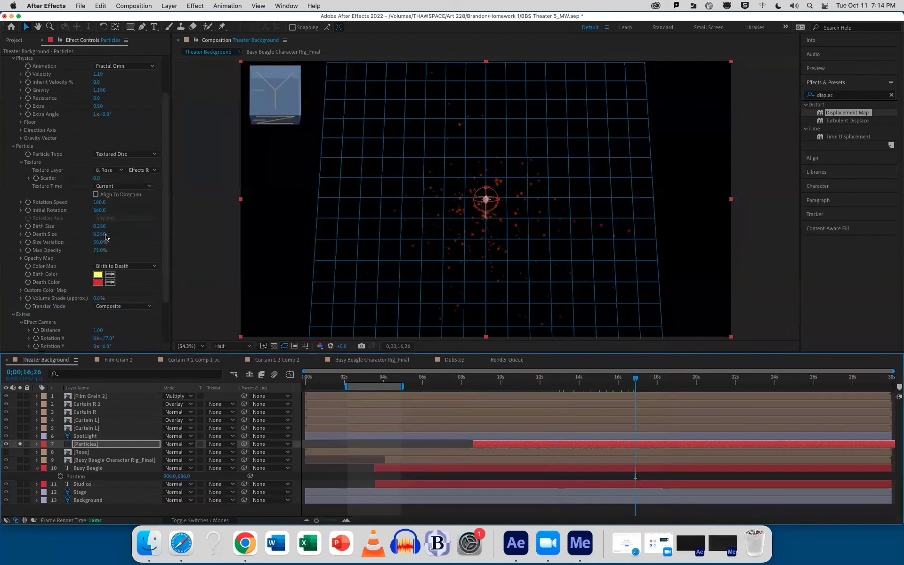
- Try enlarging the rose particles with a Birth Size and Death Size of 2
drag(100, 226, 141, 225)
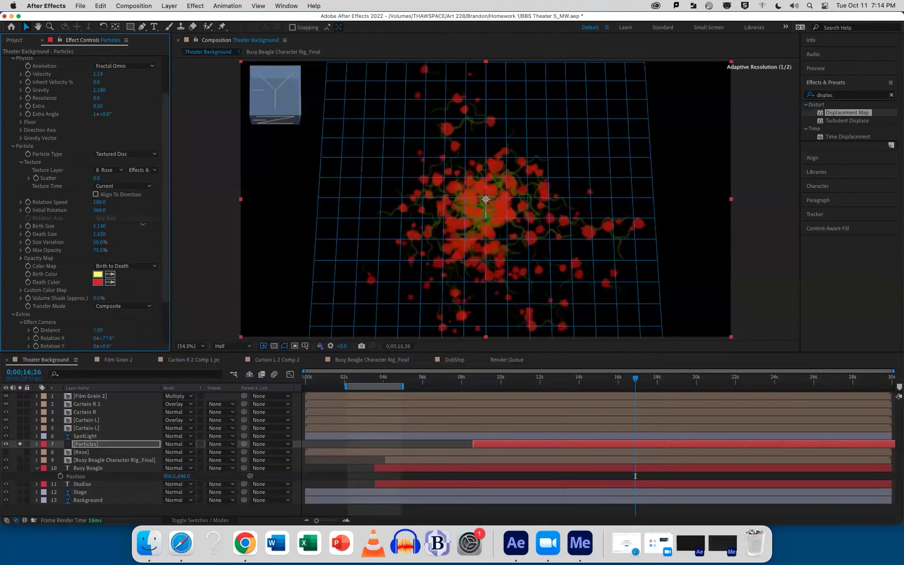
click(99, 226)
text(2)
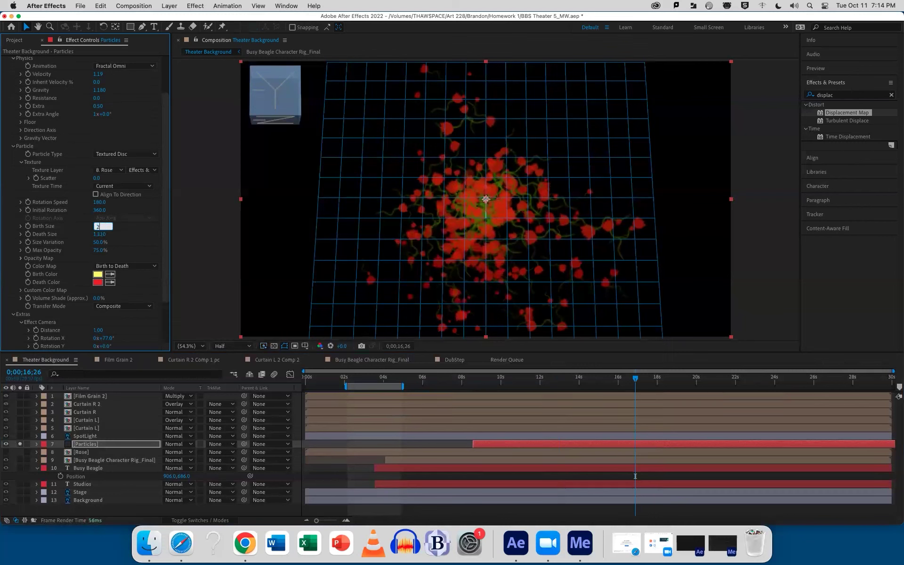
key(Tab)
text(2)
key(Tab)
- Set the rose particles' Birth Size and Death Size to 1.2
click(102, 227)
text(1.2)
key(Tab)
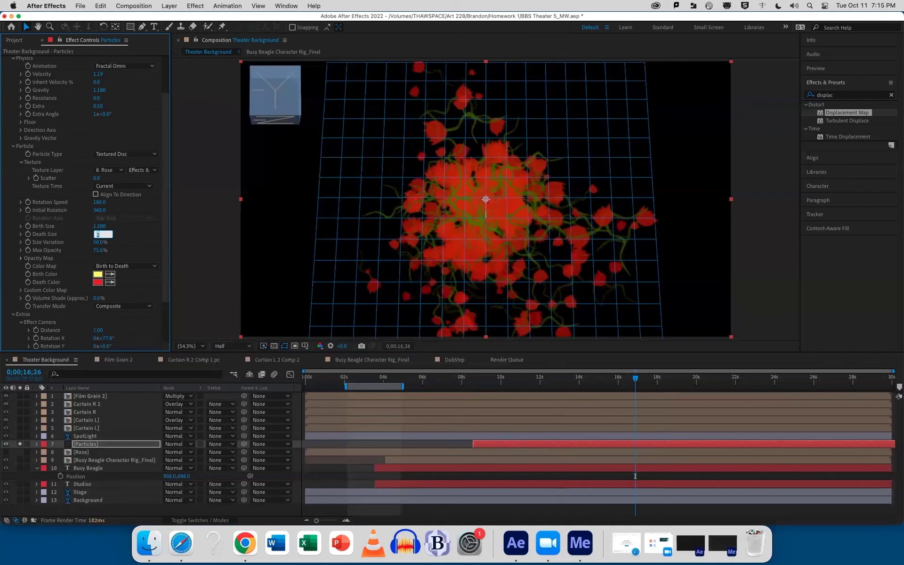
text(1.2)
key(Return)
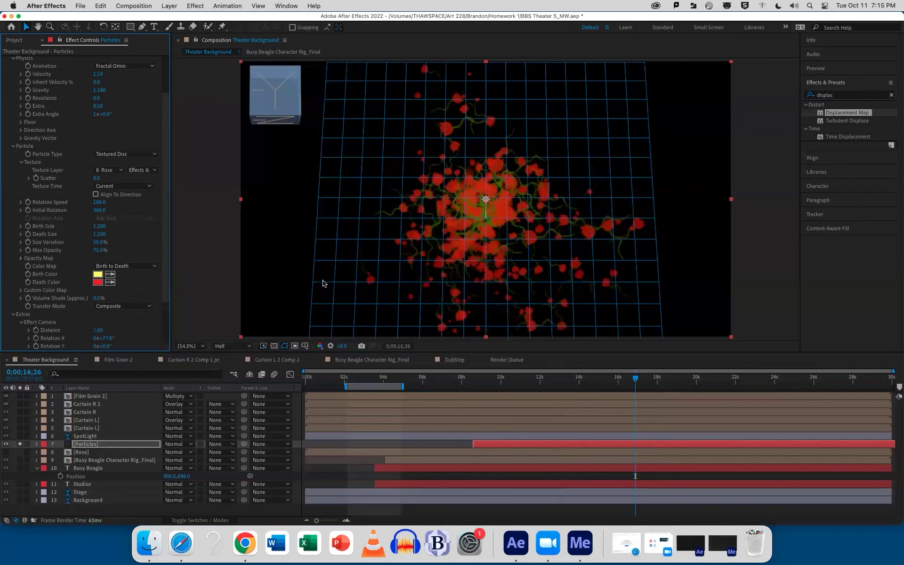
- Preview the rose burst from about 10 seconds on the timeline
drag(634, 380, 500, 382)
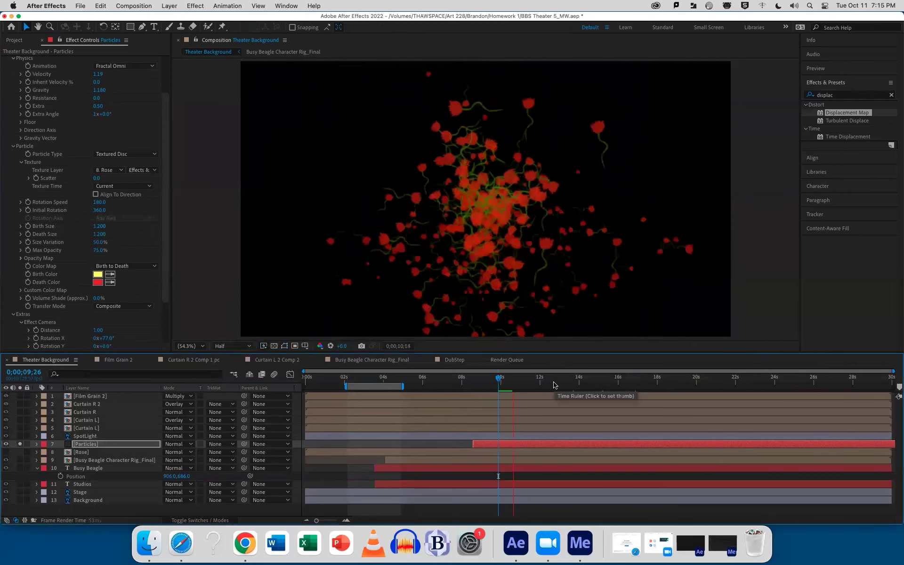
click(522, 378)
drag(523, 377, 498, 379)
key(space)
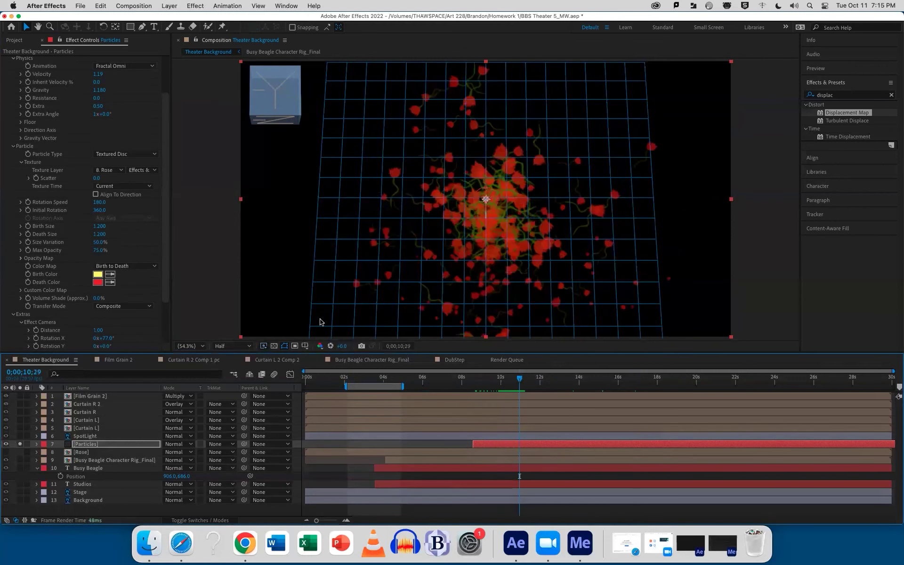
- Try effect camera Rotation X values of 33° and 43°, previewing the rose burst with each
scroll(169, 214, down, 4)
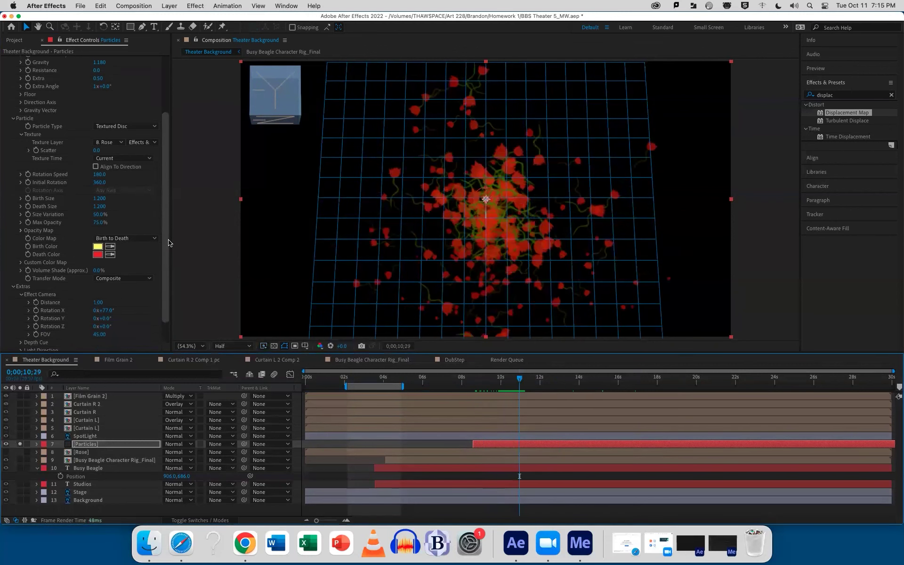
drag(117, 284, 89, 284)
click(521, 380)
key(space)
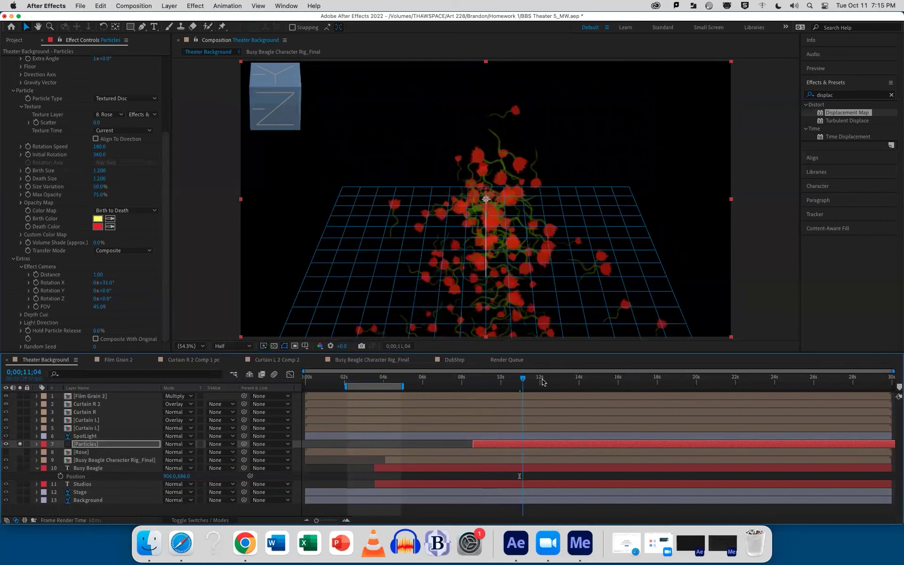
mouse_move(107, 284)
mouse_down()
mouse_move(92, 283)
mouse_move(116, 283)
mouse_up()
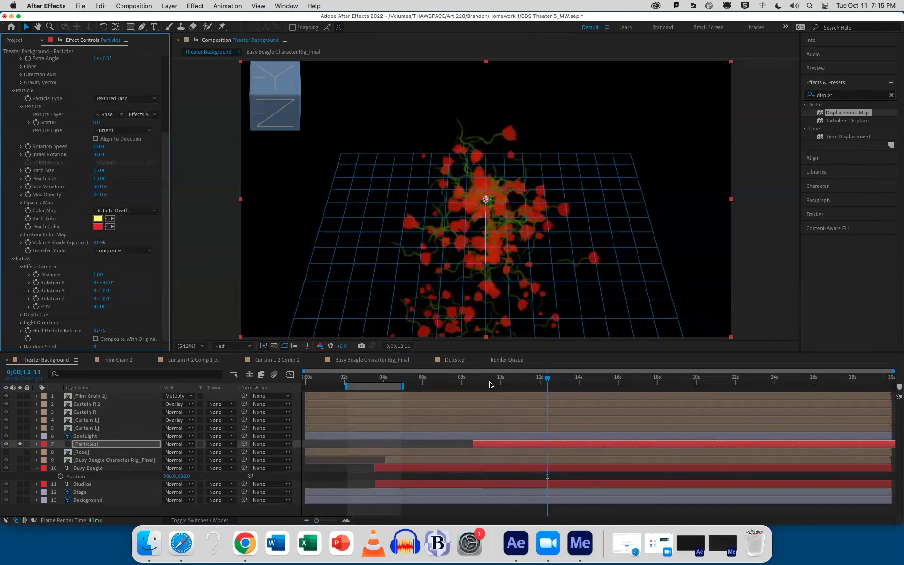
click(475, 380)
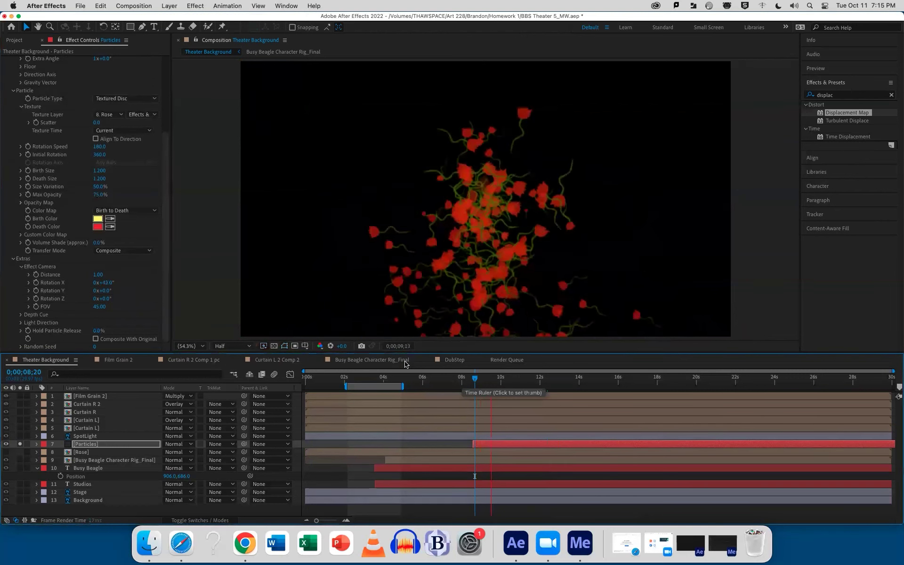
key(space)
- Adjust the effect camera's Rotation X to 62° and preview the rose burst
drag(122, 282, 206, 278)
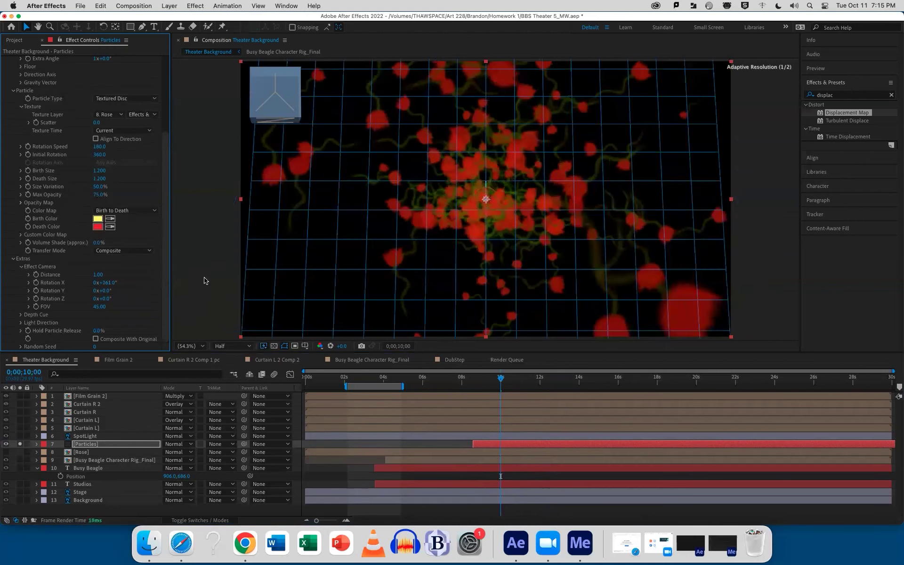
key(space)
drag(113, 285, 44, 280)
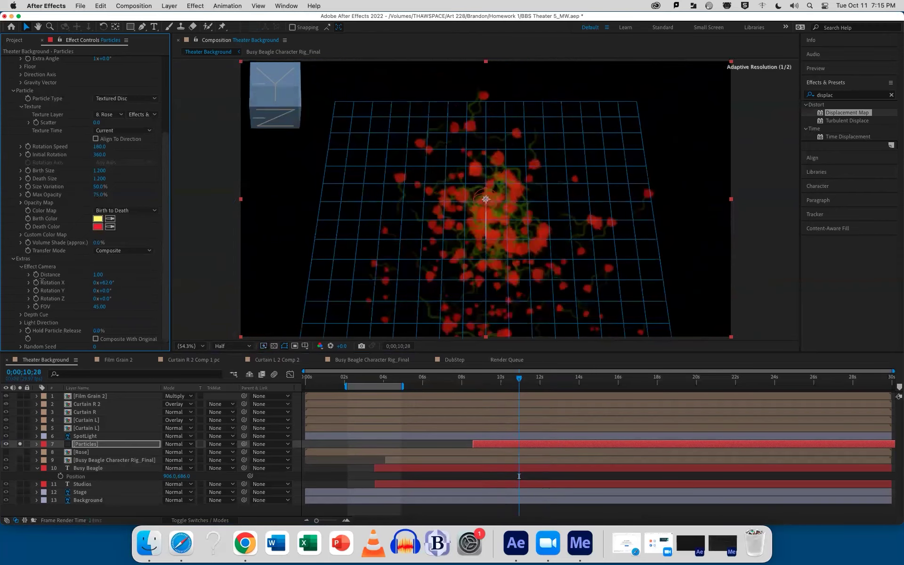
key(space)
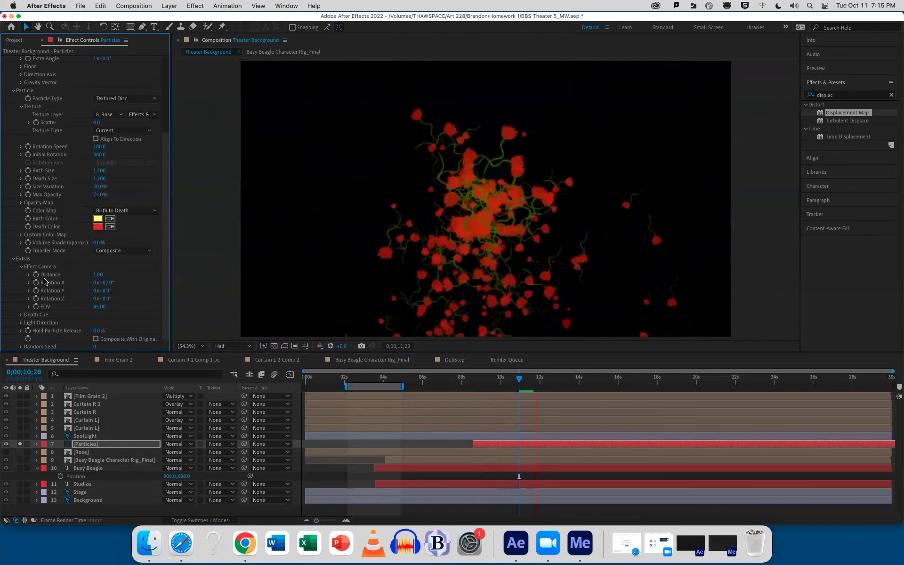
key(space)
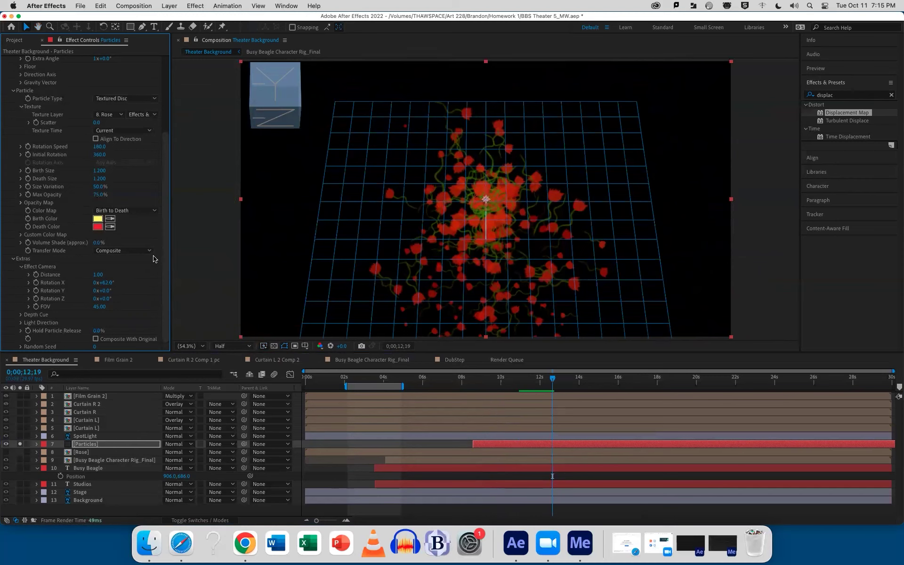
- Compare the original CC Particle World effect with the duplicate by temporarily toggling the effects
scroll(165, 204, up, 2)
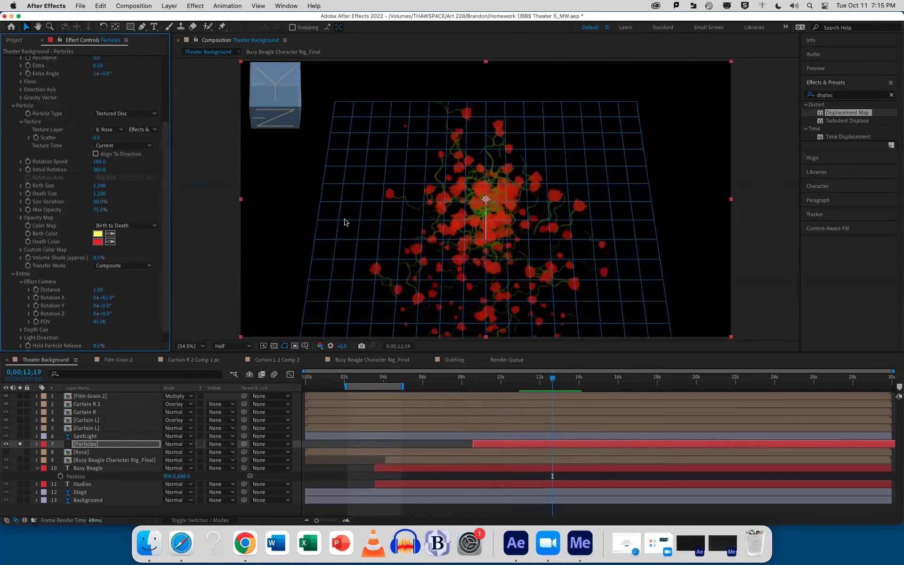
scroll(163, 188, up, 10)
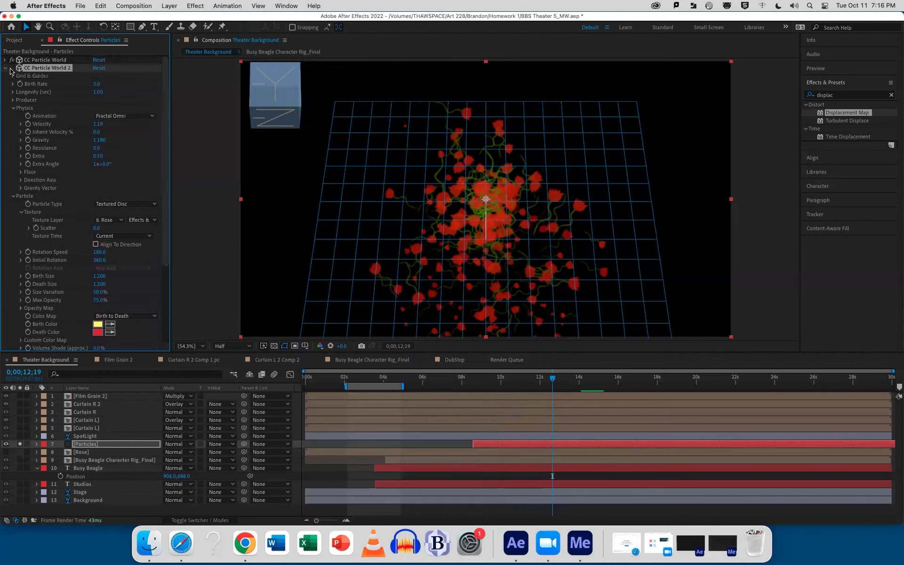
click(11, 68)
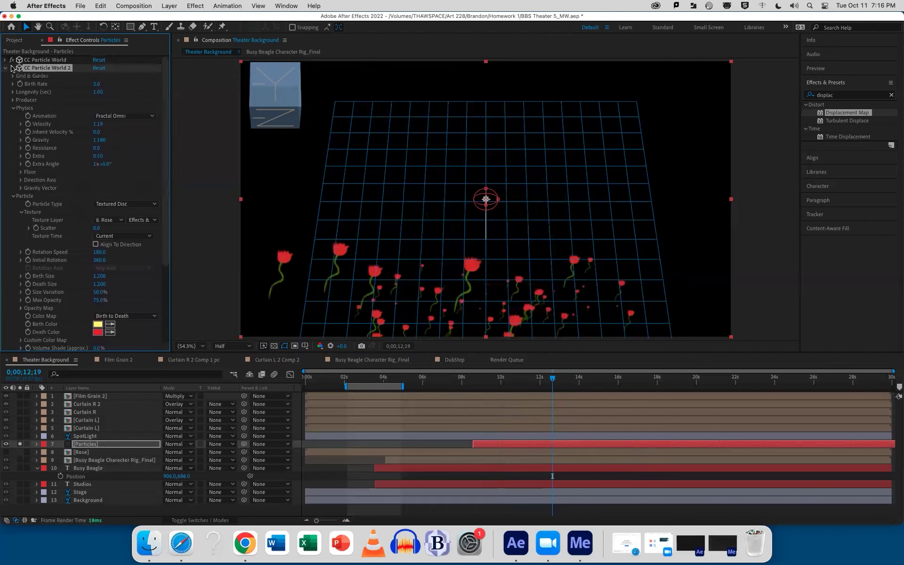
click(11, 68)
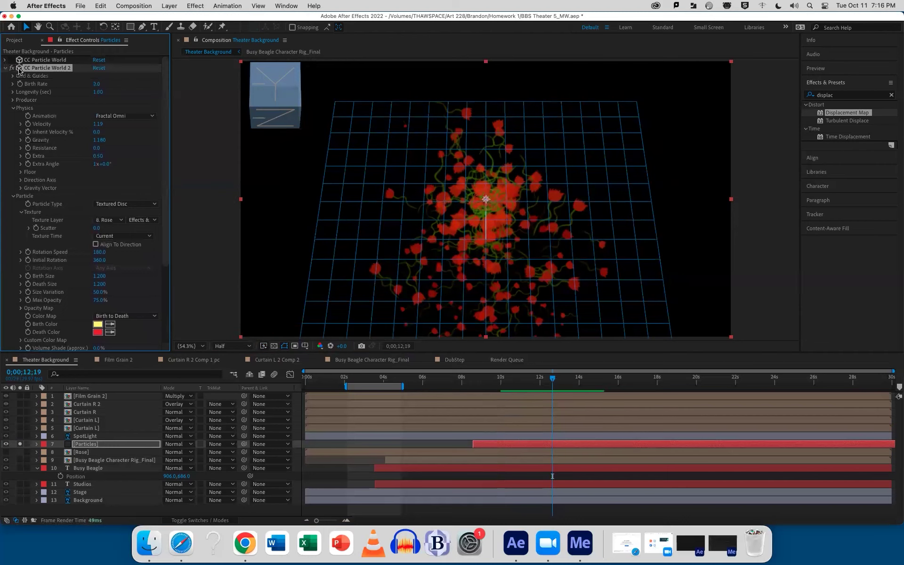
- Set the duplicate effect's Producer Position Y to 0.14, keeping Position X at 0.00, and preview the burst
click(13, 108)
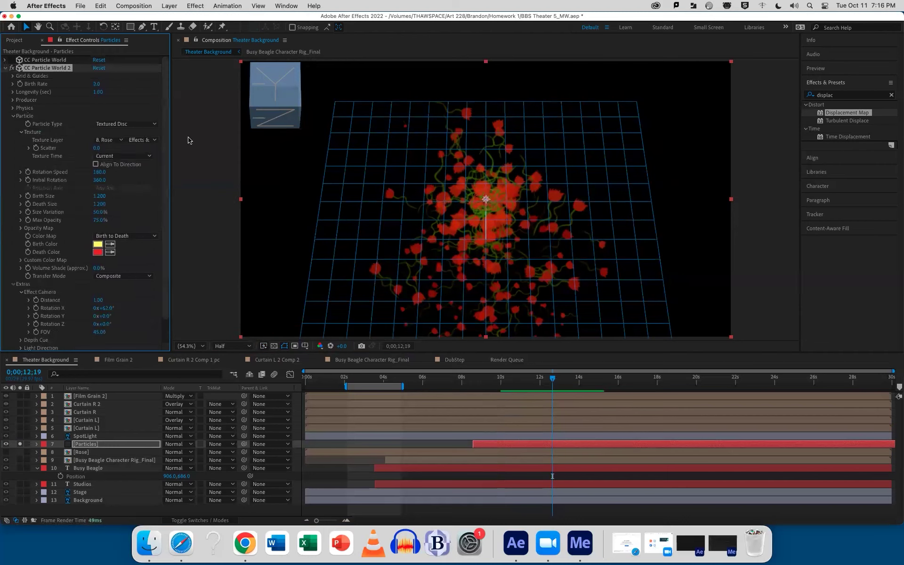
click(13, 116)
click(13, 100)
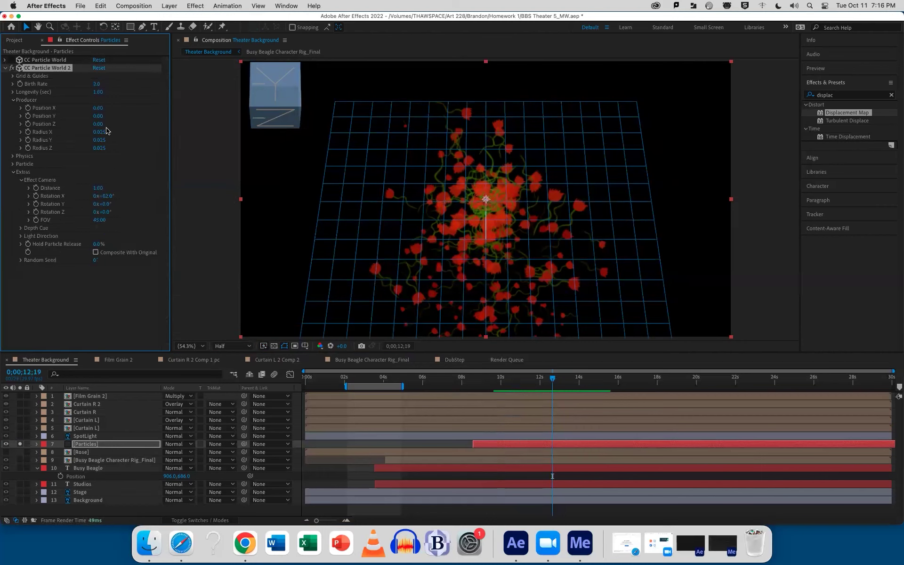
mouse_move(98, 123)
mouse_down()
mouse_move(85, 125)
mouse_move(104, 116)
mouse_up()
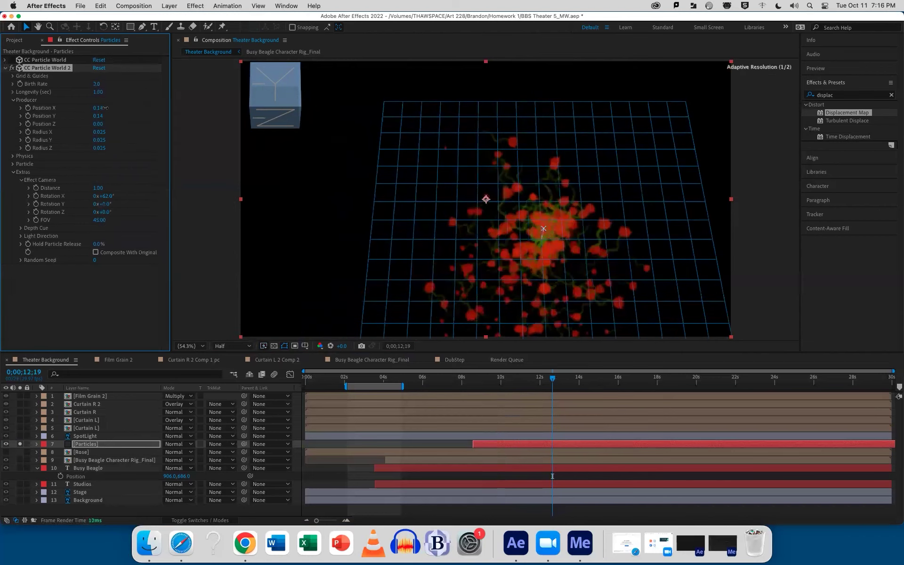
key(space)
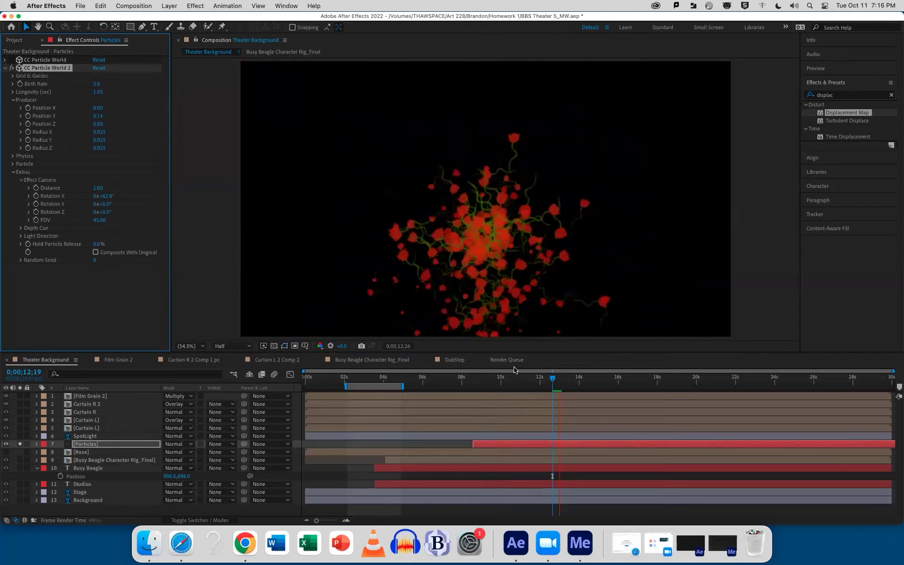
- Set the duplicate effect's Producer Radius X to 0.305, Radius Y to 0.000 and Radius Z to 0.120, and preview the burst
key(space)
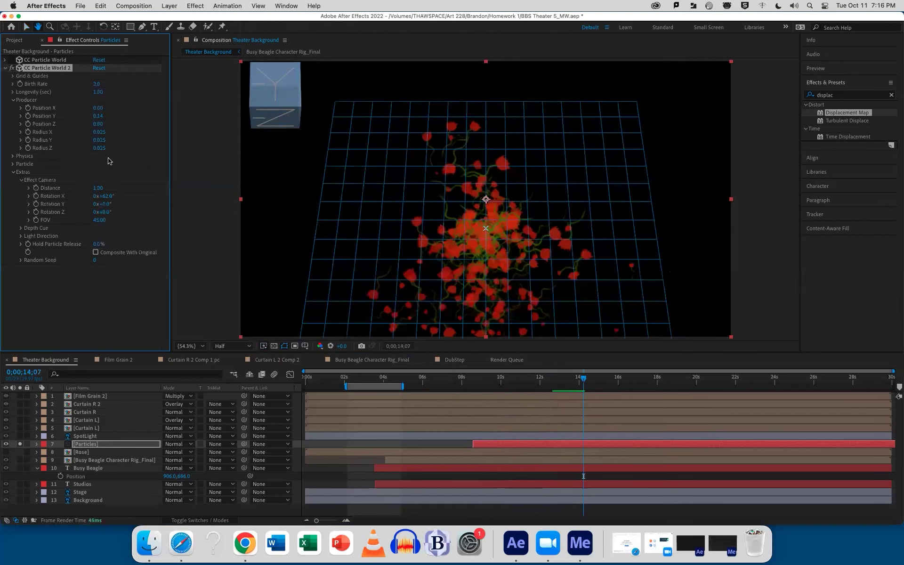
mouse_move(99, 132)
mouse_down()
mouse_move(97, 145)
mouse_move(109, 147)
mouse_move(92, 145)
mouse_move(108, 146)
mouse_up()
key(super+shift+h)
key(space)
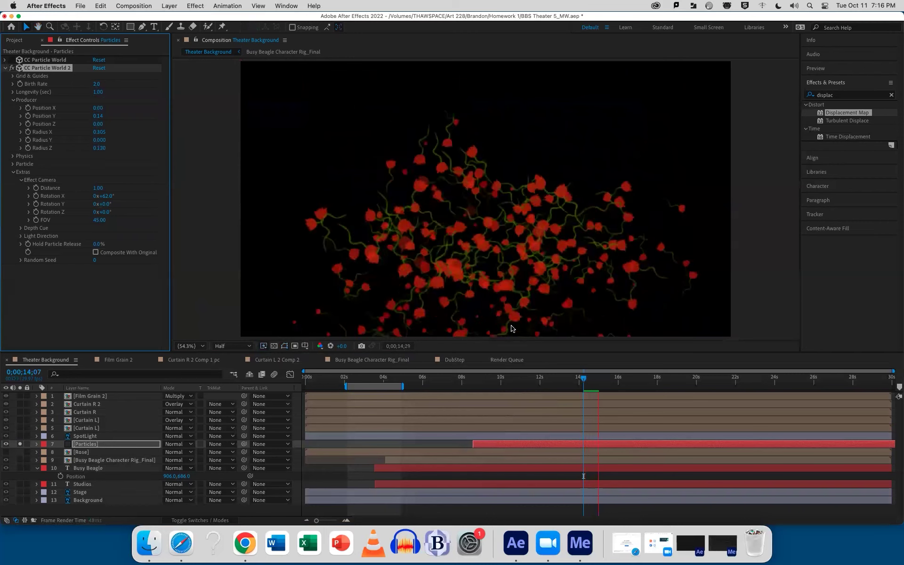
key(space)
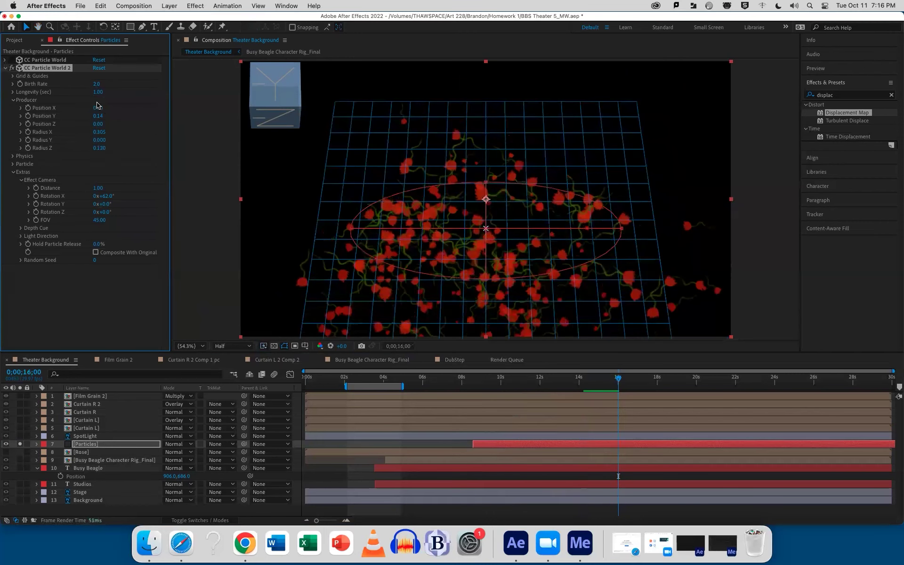
- Set the duplicate effect's Birth Rate to 1 and Longevity to about 8.59 seconds, and preview from the start of the Particles layer
click(97, 83)
text(1)
key(Return)
drag(97, 92, 446, 84)
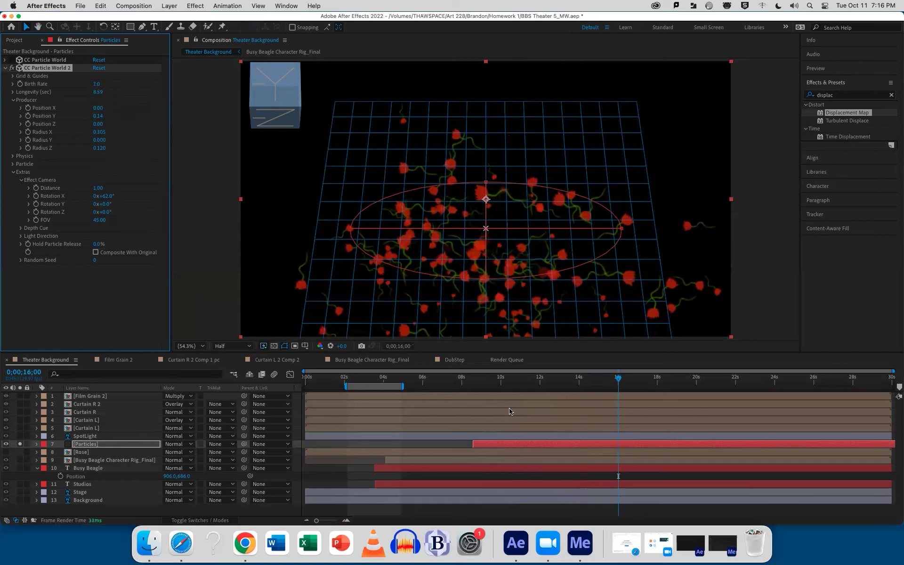
click(477, 385)
key(space)
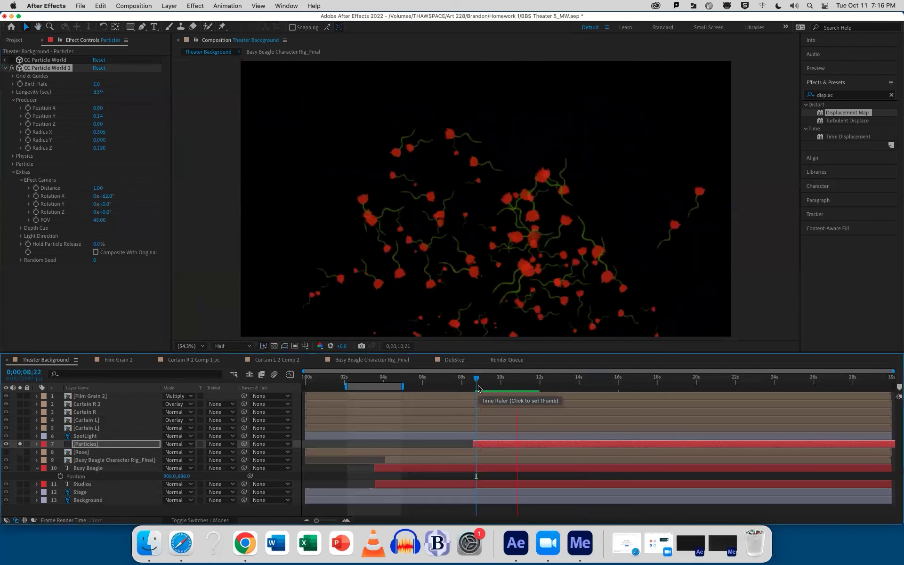
key(space)
- Reduce the duplicate effect's Birth Rate to 0.2 and preview the falling roses
click(99, 84)
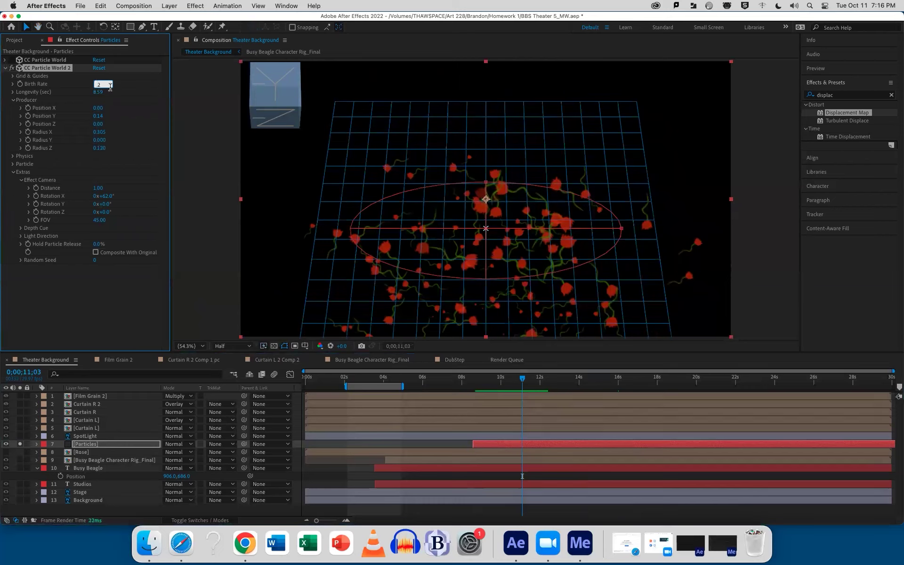
text(.2)
key(Return)
key(space)
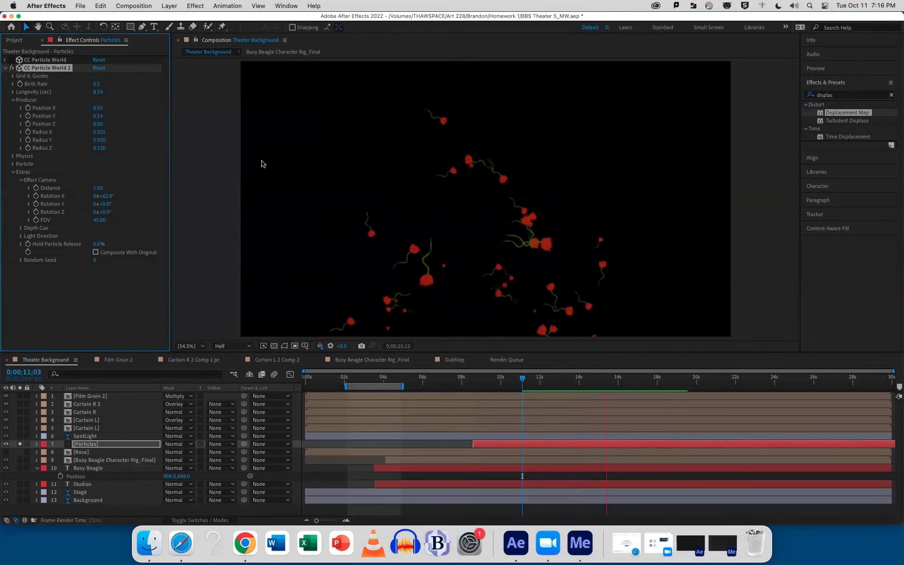
key(space)
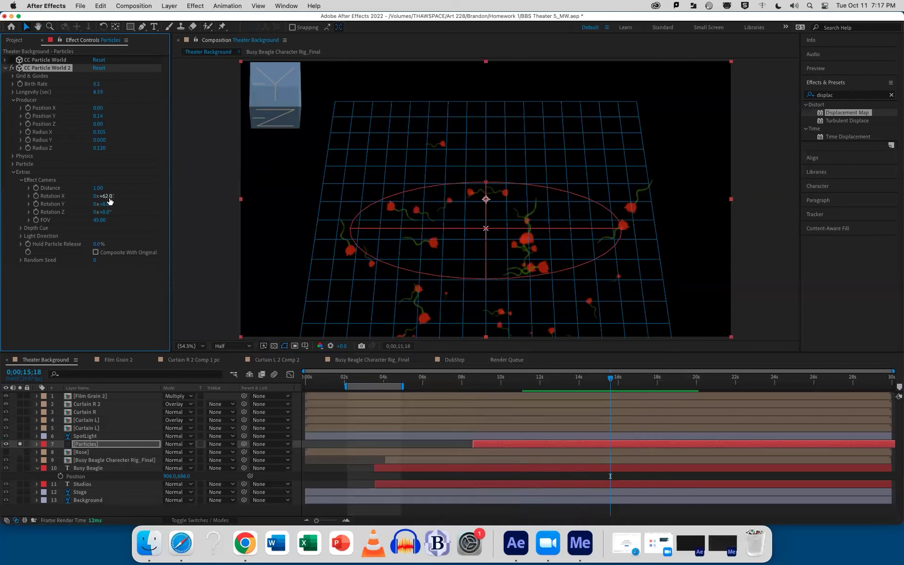
- Set the effect camera's Rotation X to 67° and preview the roses
drag(108, 196, 109, 196)
key(space)
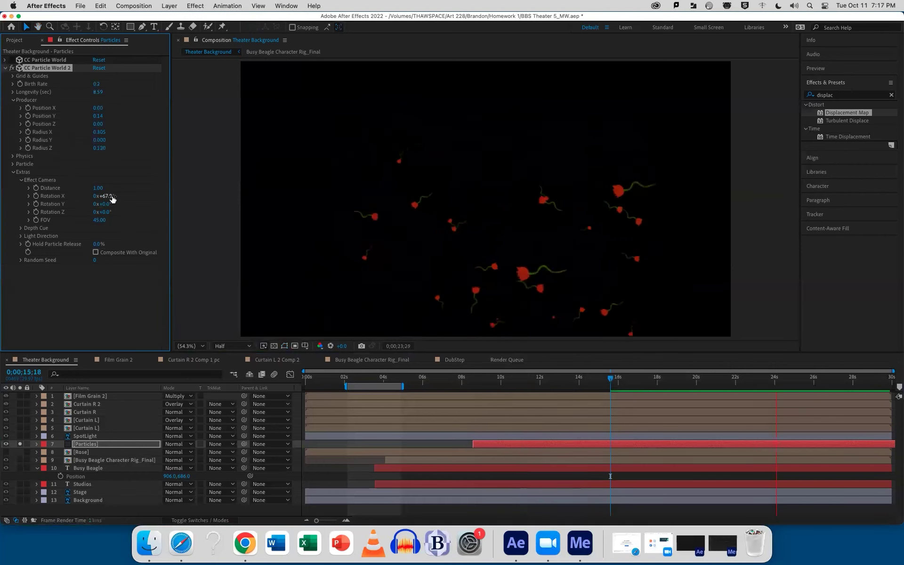
key(space)
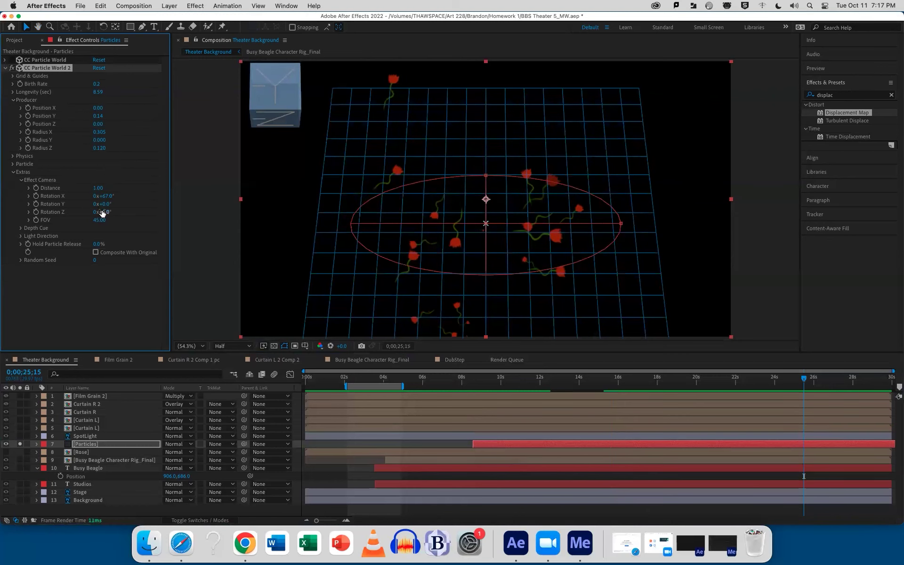
- Toggle Composite With Original on and back off, and save the project
click(95, 253)
click(95, 253)
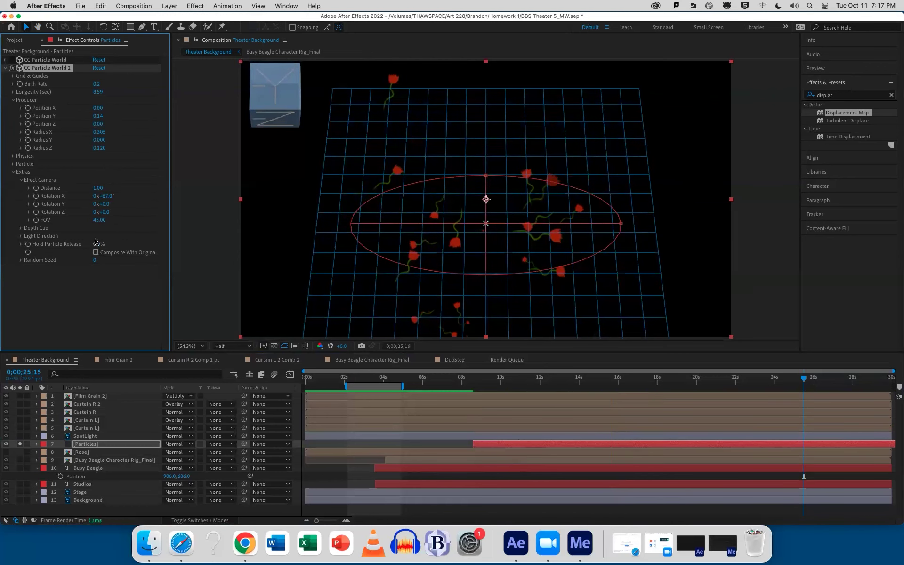
key(super+s)
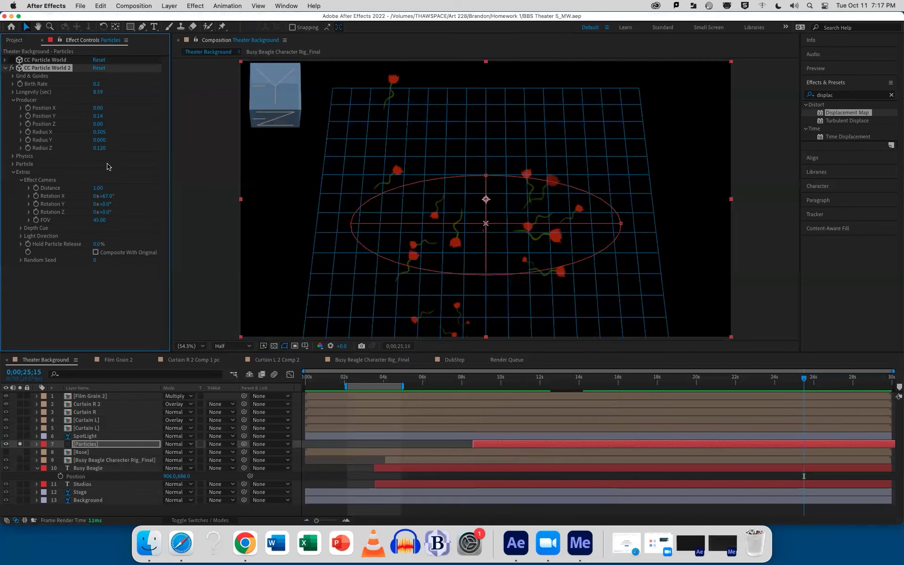
- Set the duplicate effect's Producer Position Y to 0.09, keeping Position Z at 0.00 and Radius Y at 0.000, and preview the roses
drag(99, 140, 108, 139)
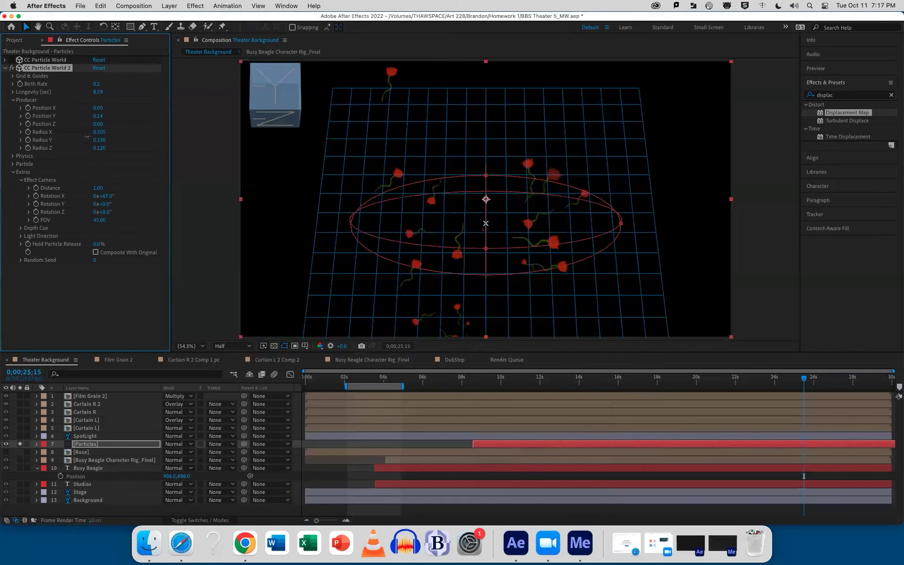
key(super+z)
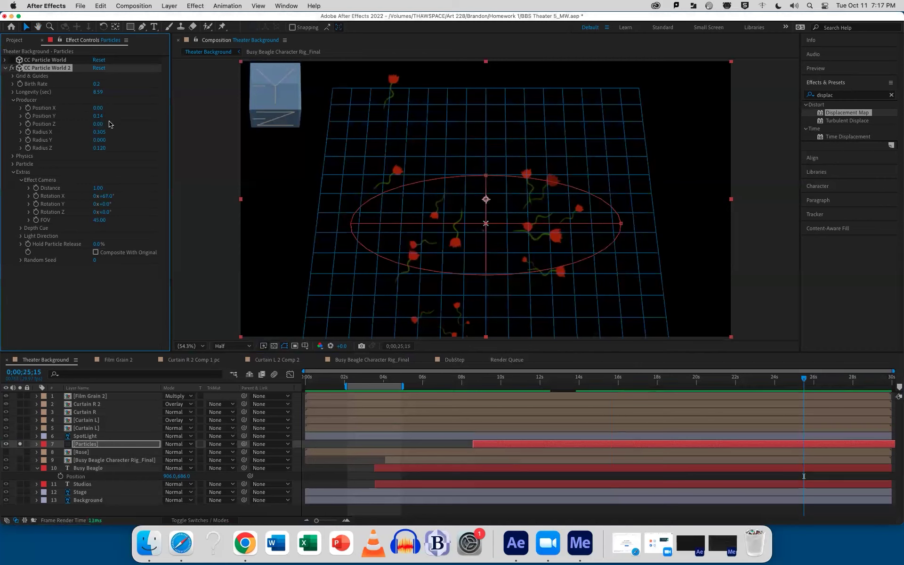
drag(97, 115, 96, 123)
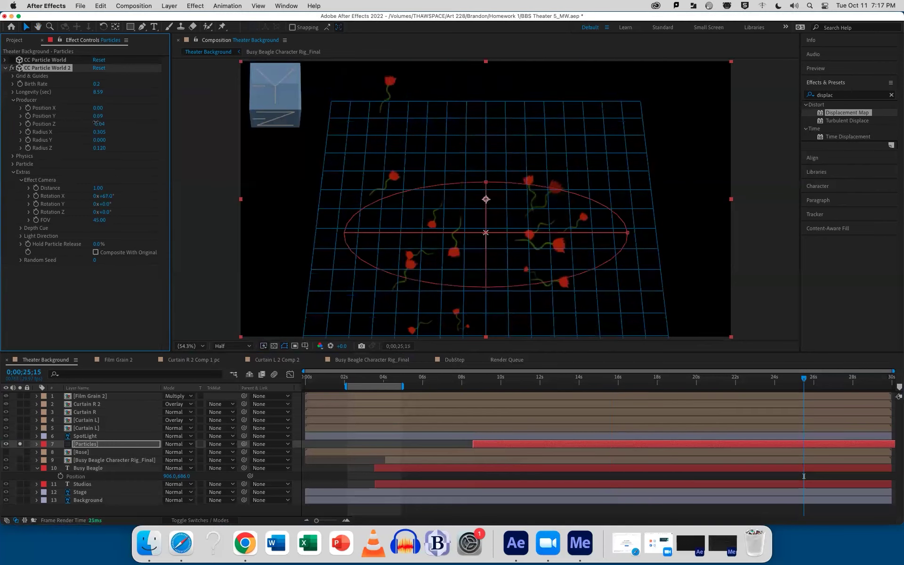
key(space)
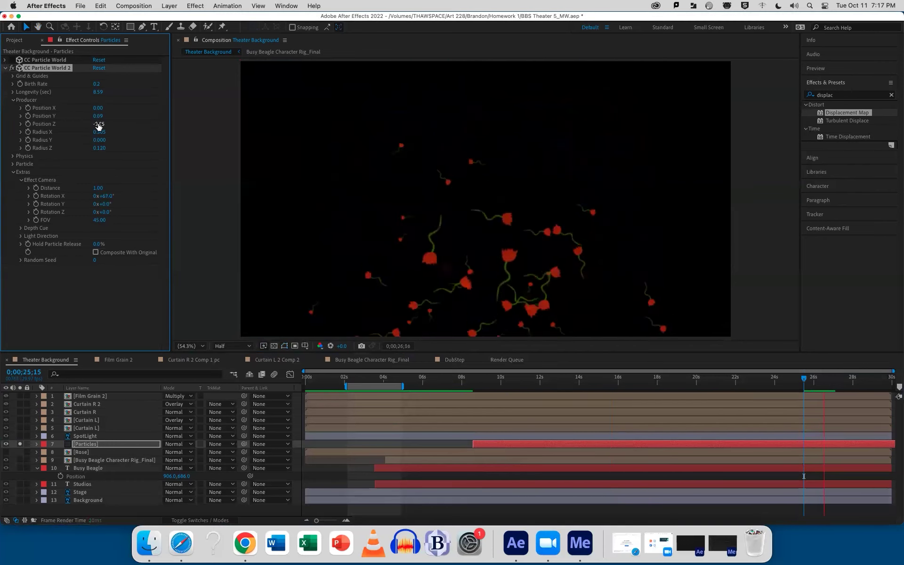
key(space)
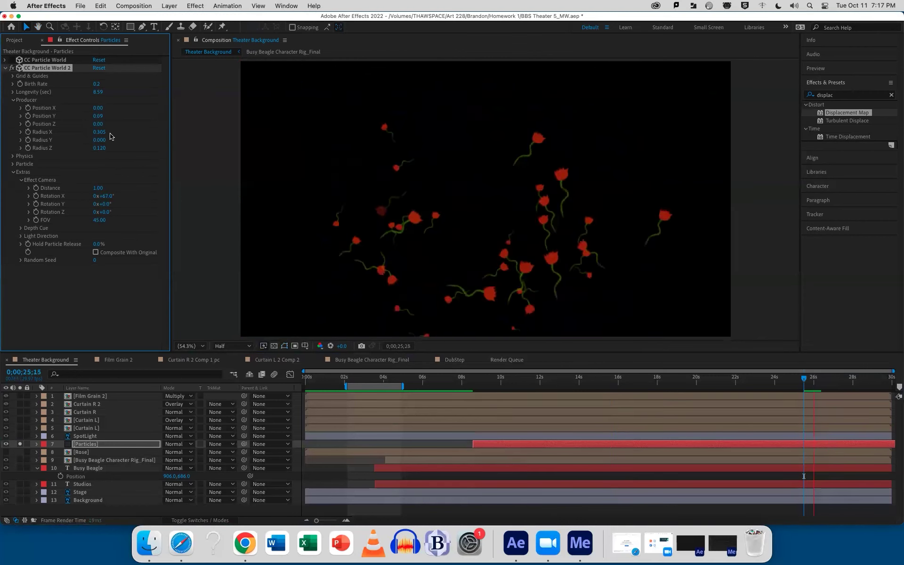
key(space)
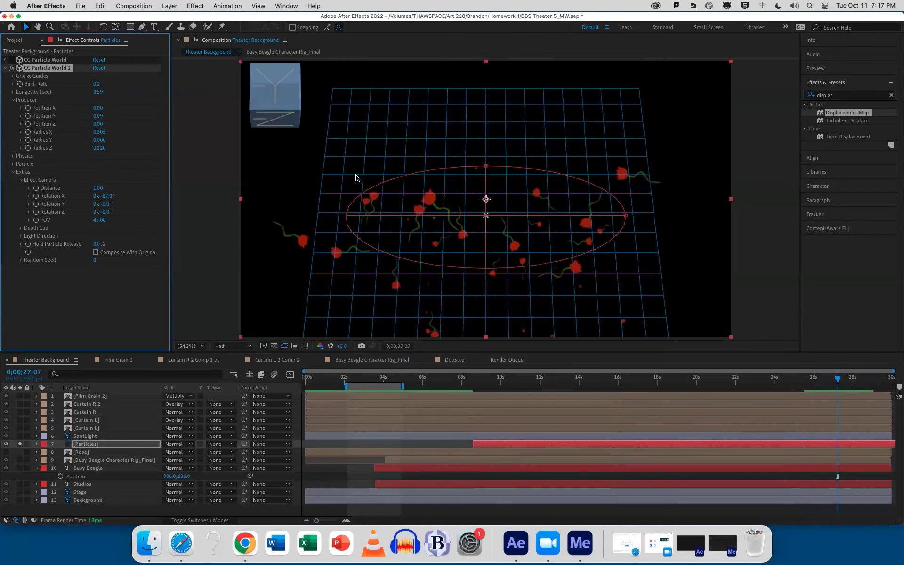
- Set the Floor Action in the duplicate effect's Physics settings to Glue
click(12, 171)
click(12, 156)
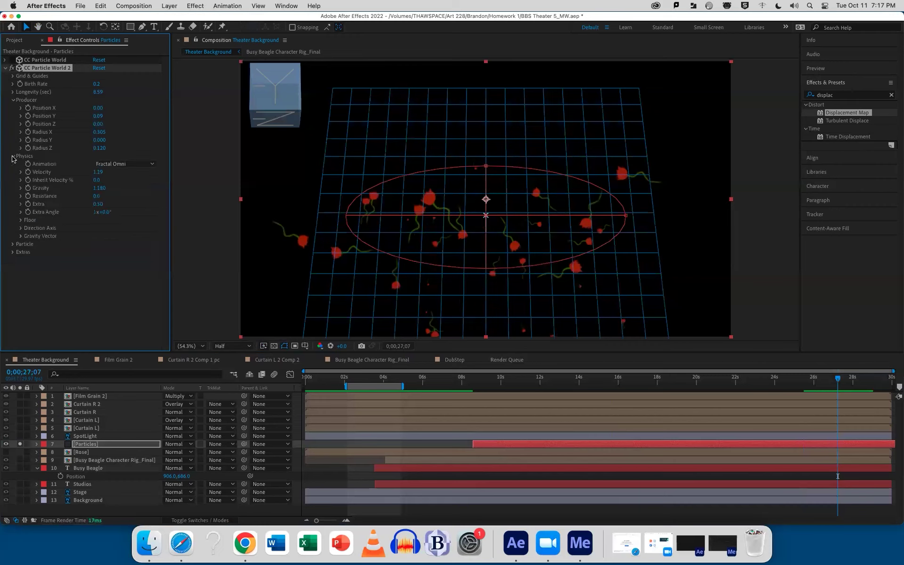
click(21, 220)
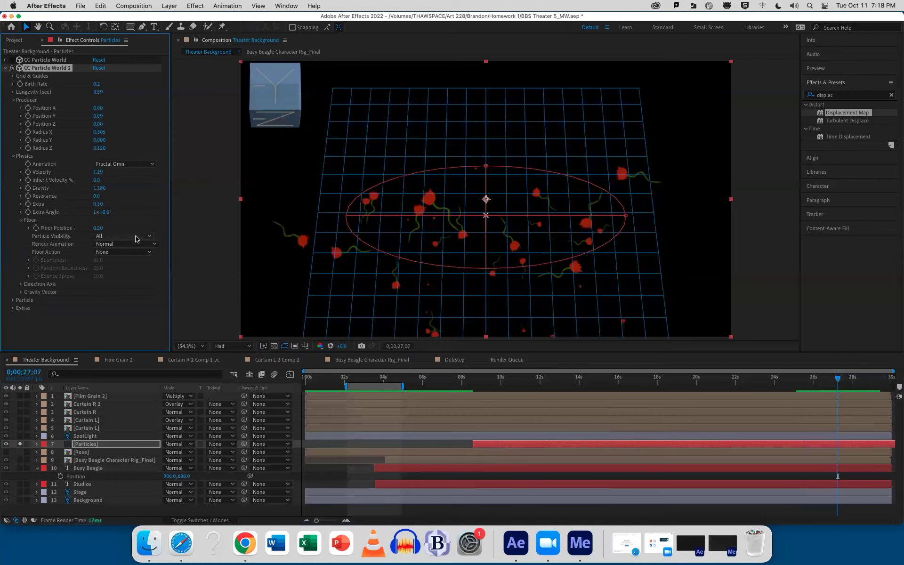
click(126, 252)
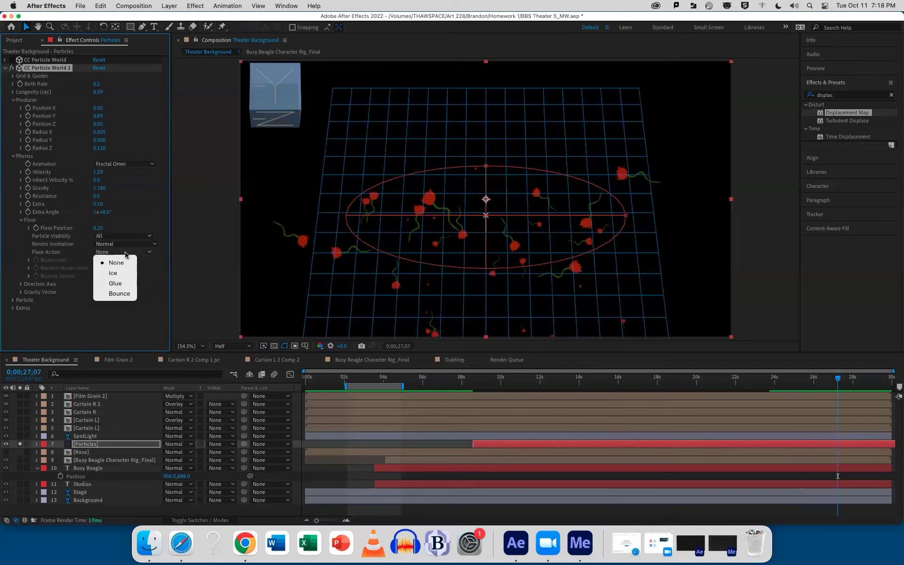
click(121, 284)
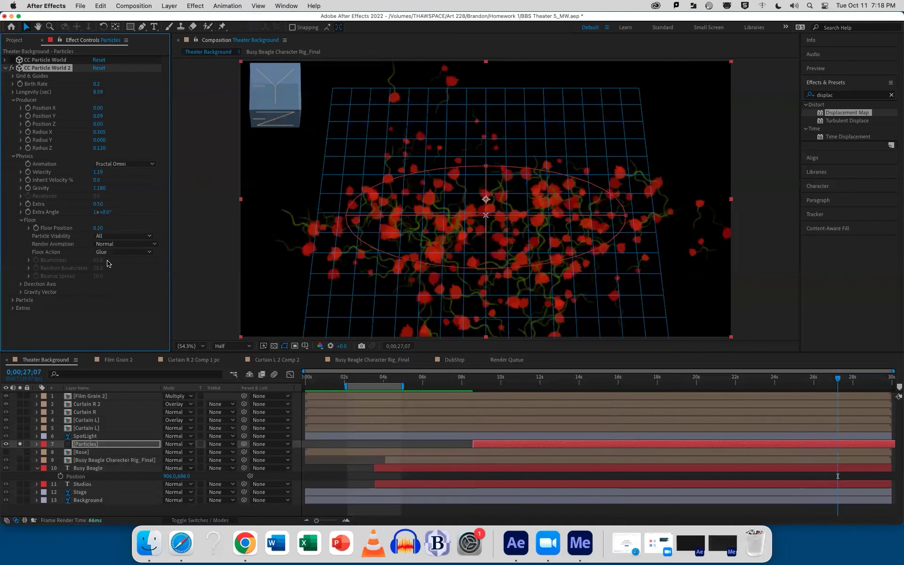
- Unsolo the Particles layer, increase the Floor Position to about 1.06, and preview the roses in the full scene
drag(98, 228, 134, 229)
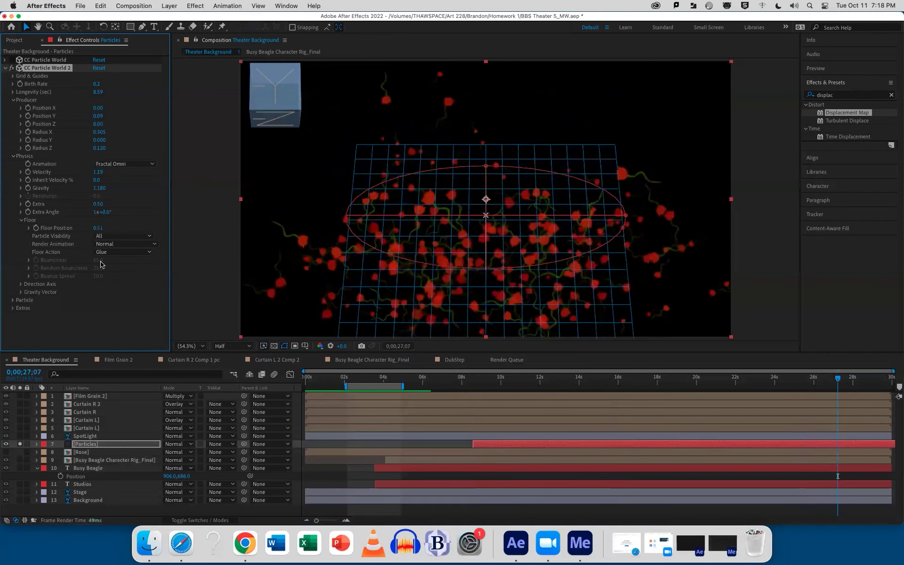
click(20, 444)
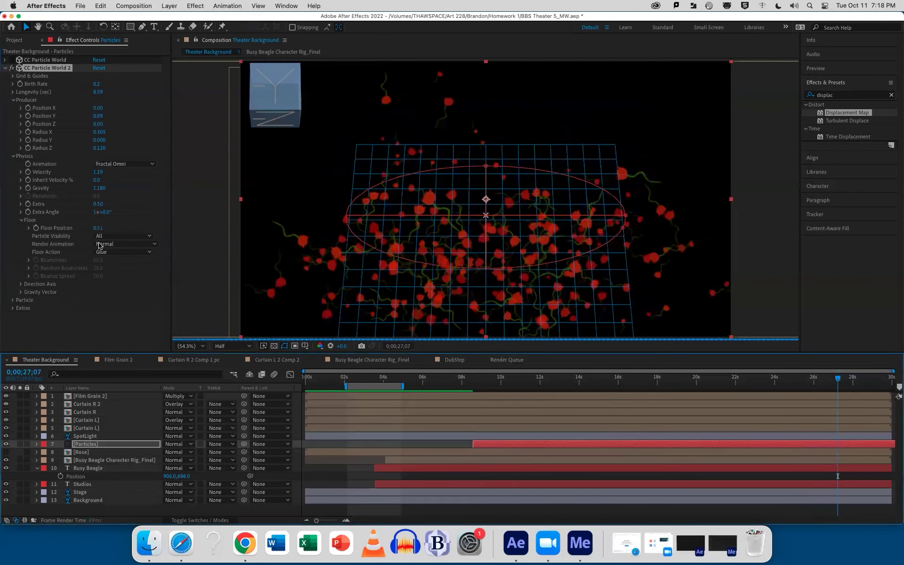
drag(98, 228, 123, 227)
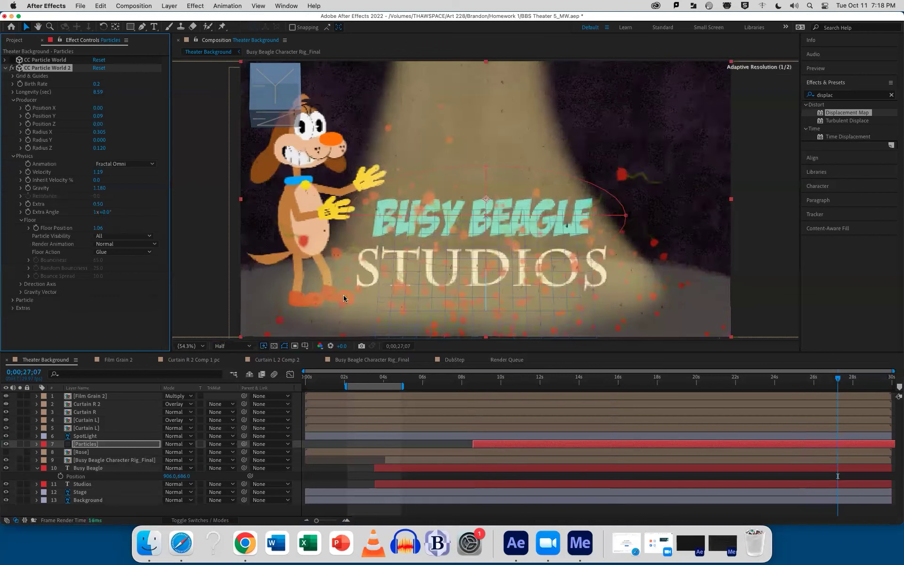
key(space)
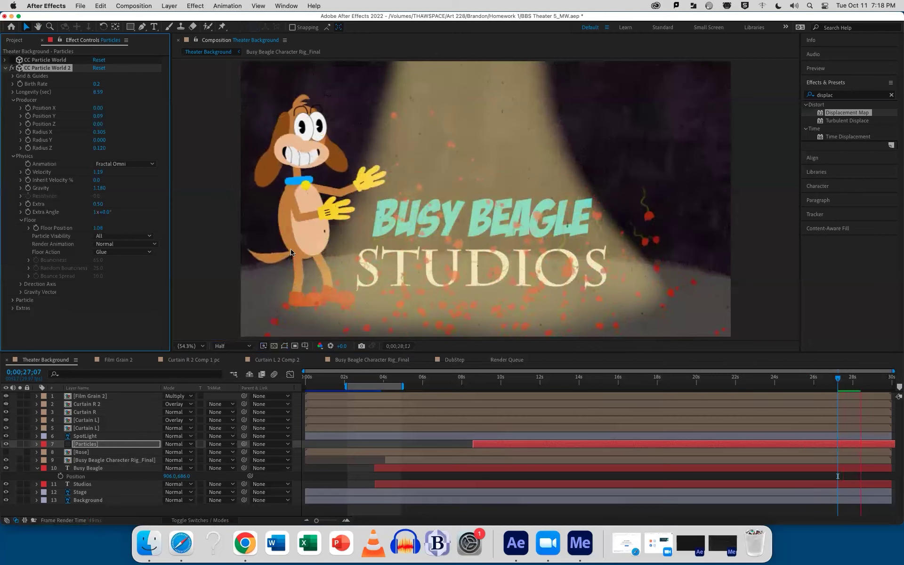
key(space)
- Set the Floor Position to 1.55, preview the roses against the stage, and save the project
drag(101, 229, 122, 229)
key(space)
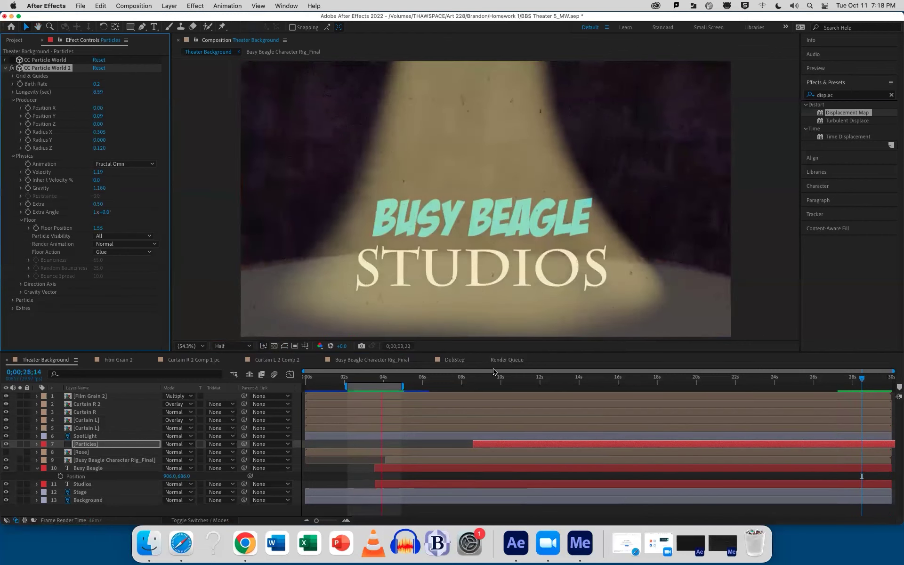
click(483, 383)
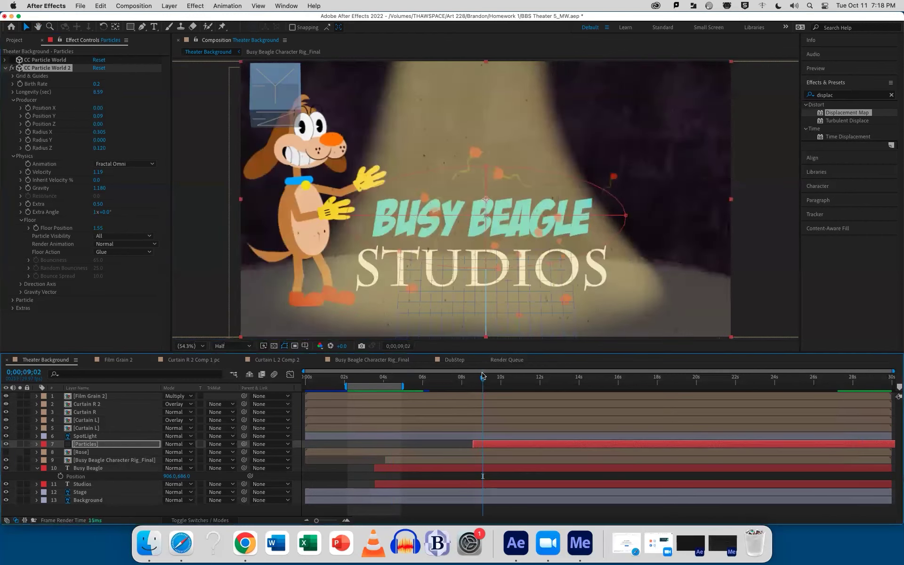
key(super+s)
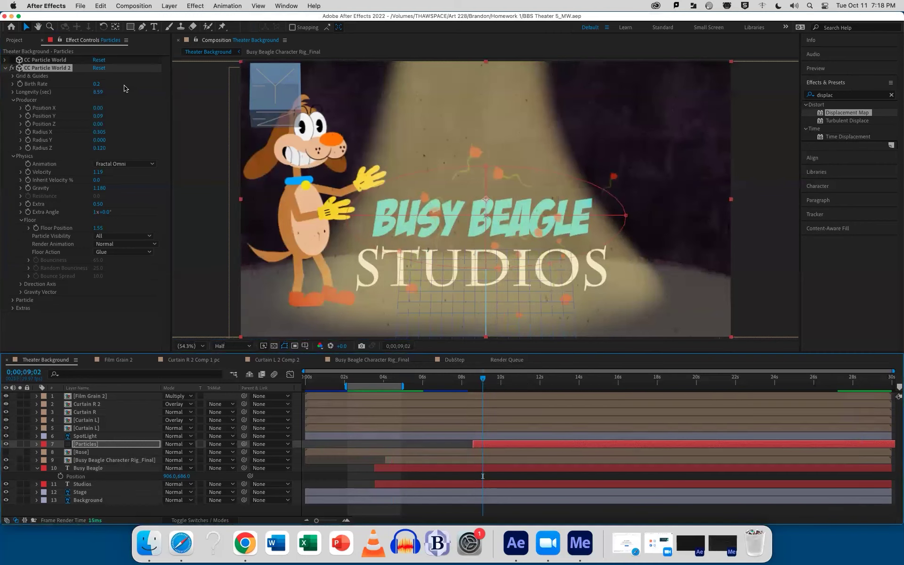
click(81, 5)
click(82, 6)
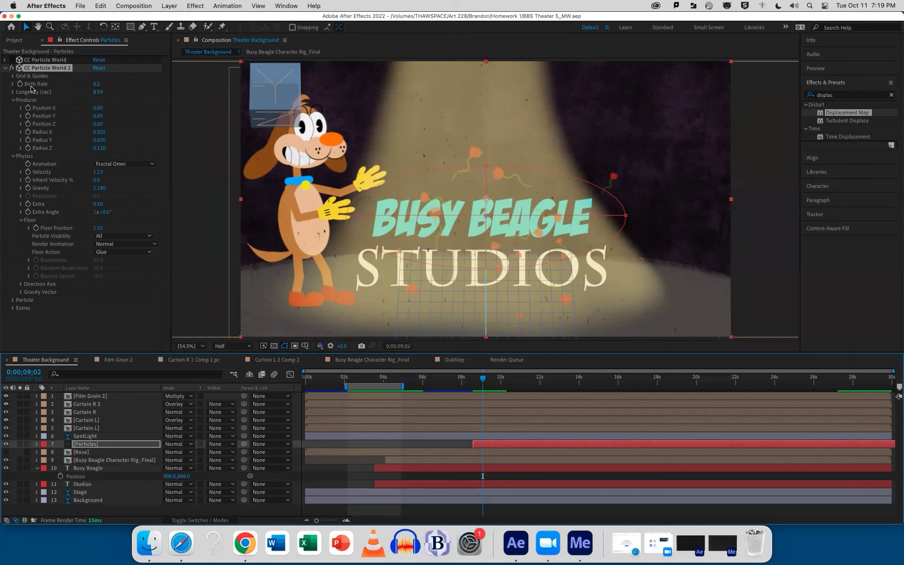
click(79, 6)
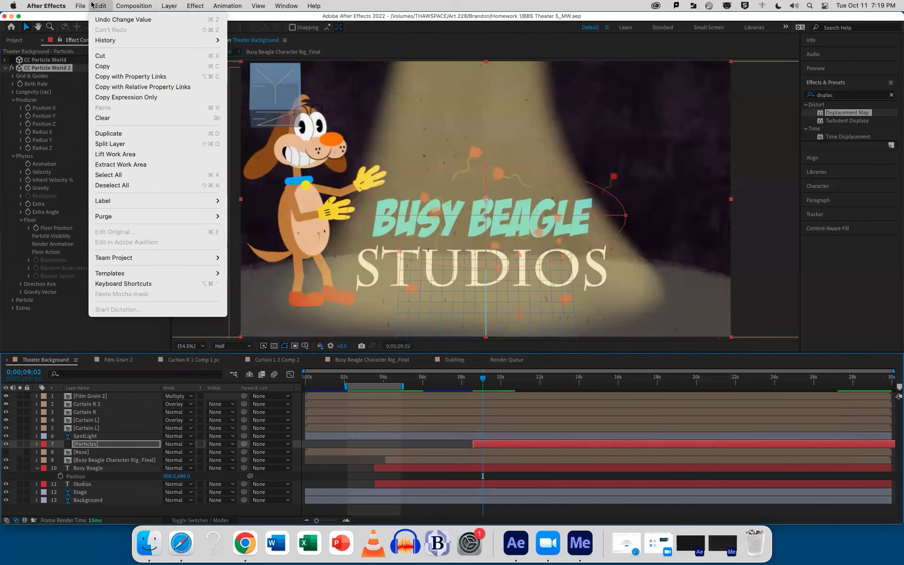
click(92, 5)
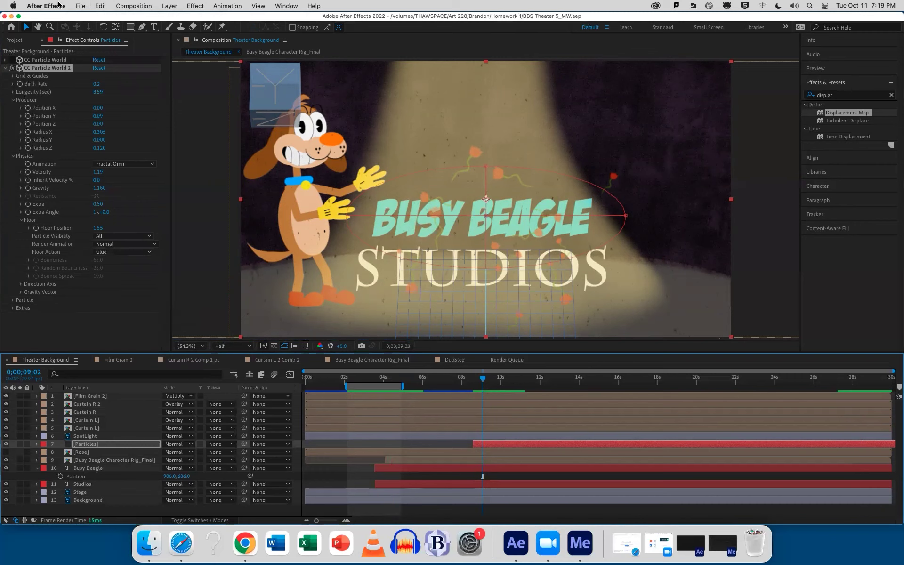
- Turn off the duplicate effect's Position and Radius guides, and scrub to about 13;23 to check the roses in the scene
click(14, 79)
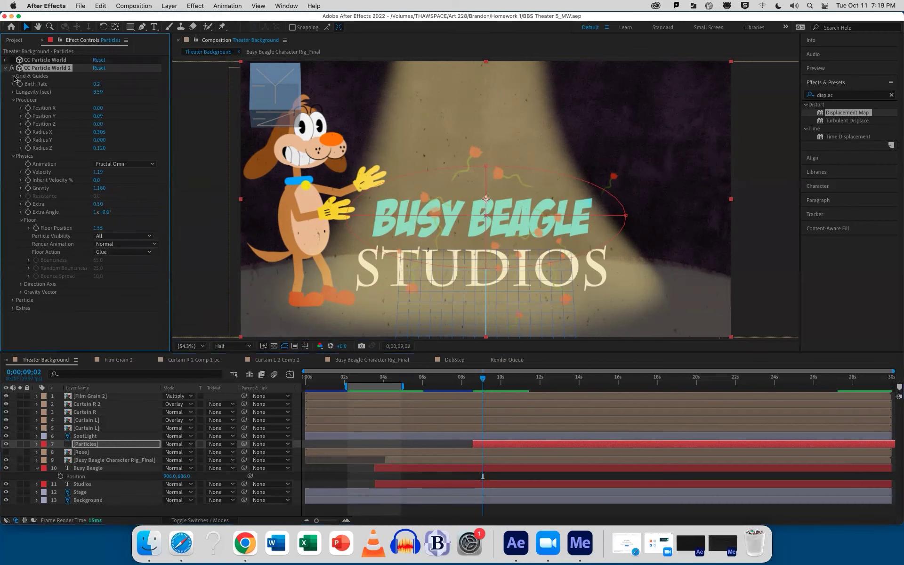
click(96, 92)
click(95, 100)
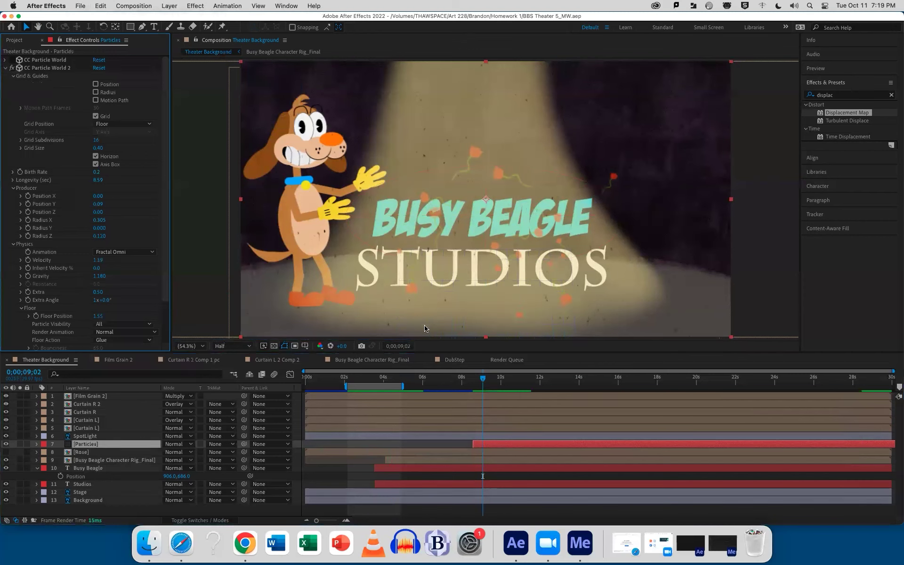
drag(485, 382, 569, 389)
click(575, 388)
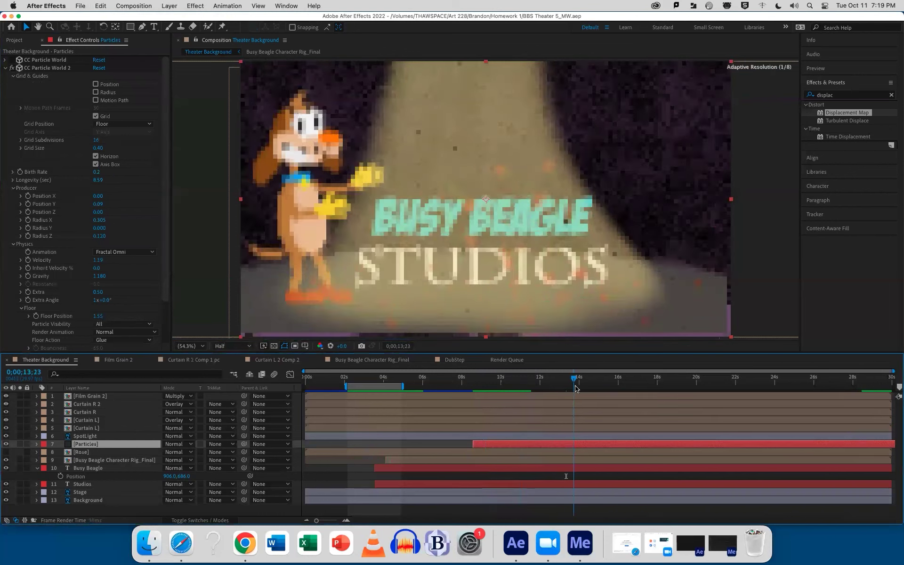
- Preview the falling roses in the full scene from 14;00, and close the theater project
key(space)
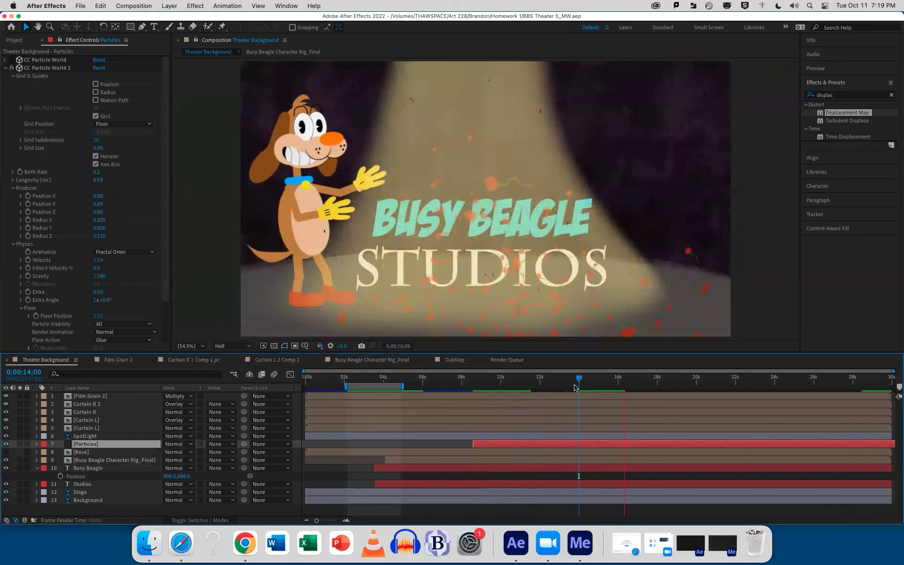
key(space)
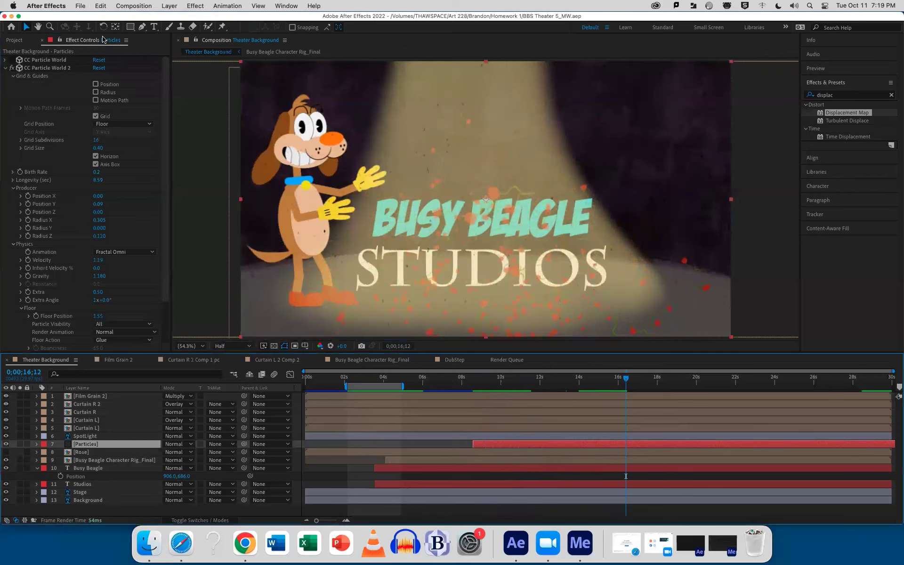
click(79, 5)
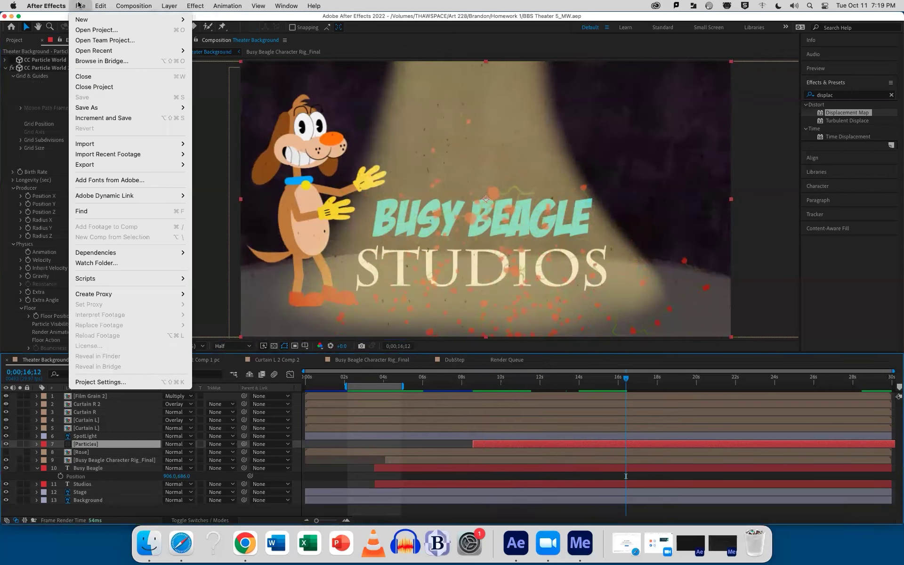
click(86, 87)
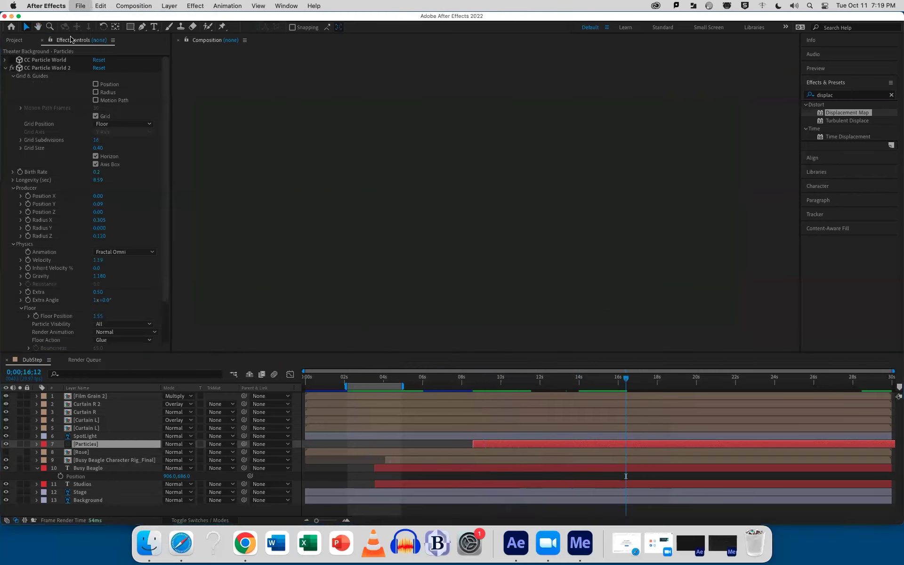
click(11, 17)
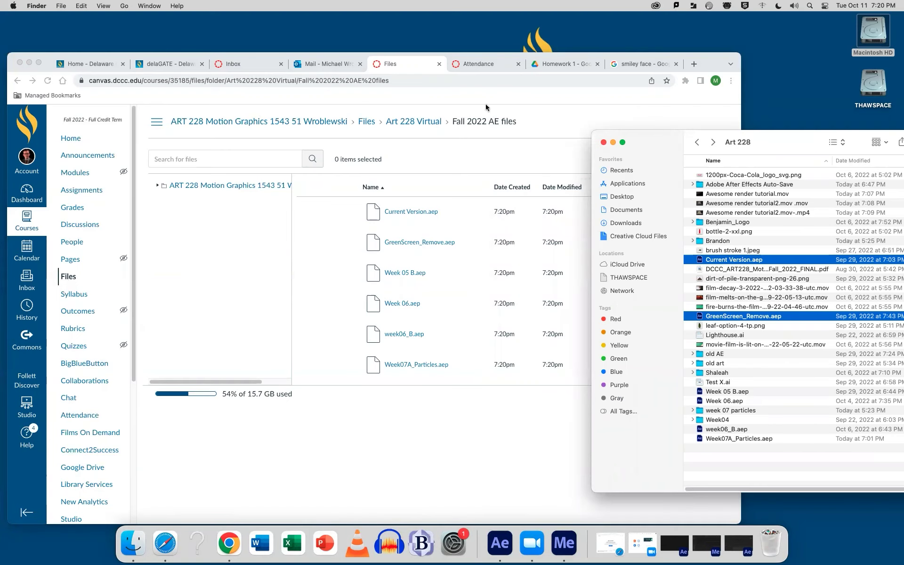
- In Chrome, go up to the Art 228 Virtual course folder and look through its Fall 2022 AE files folder
click(417, 124)
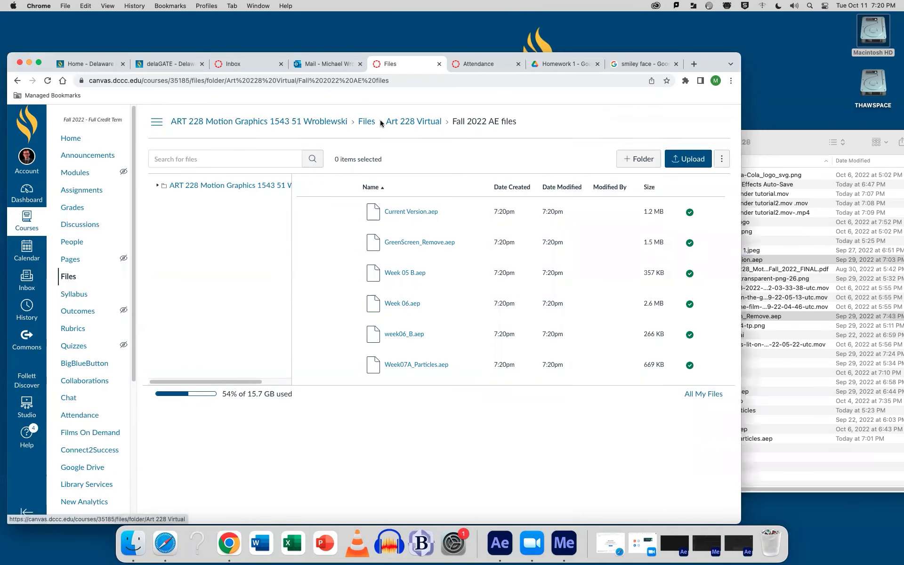
click(410, 124)
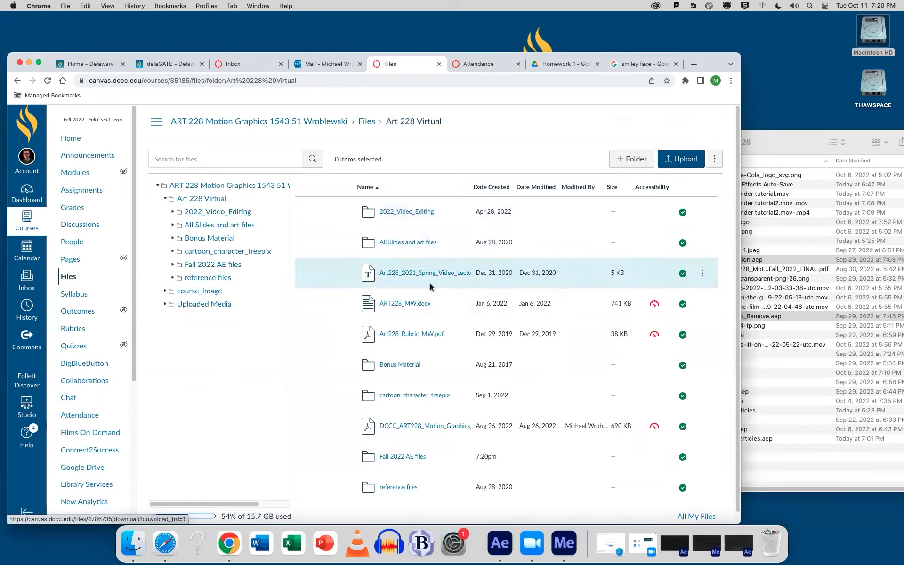
click(402, 457)
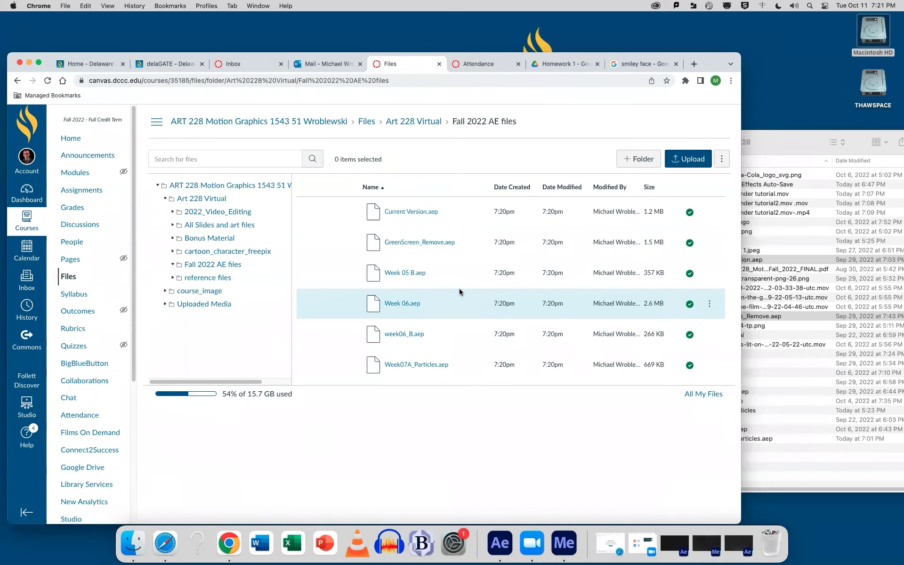
click(798, 138)
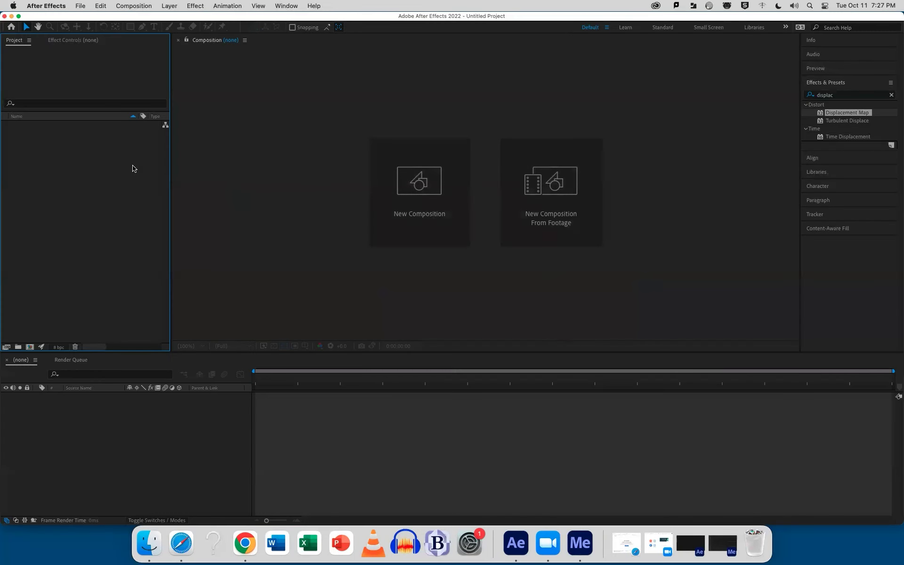
- In After Effects, open the fawn movie logo project and set the composition preview resolution to Third
click(81, 7)
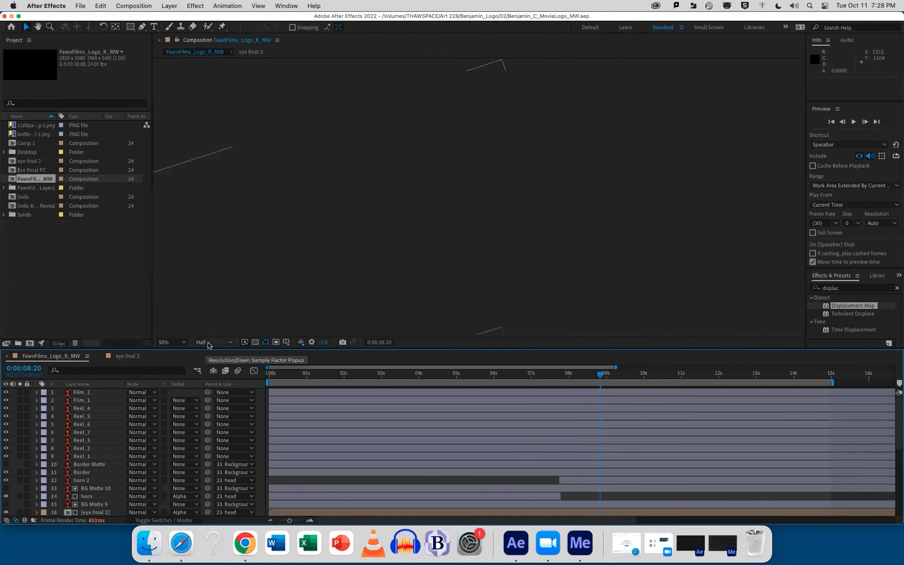
click(210, 344)
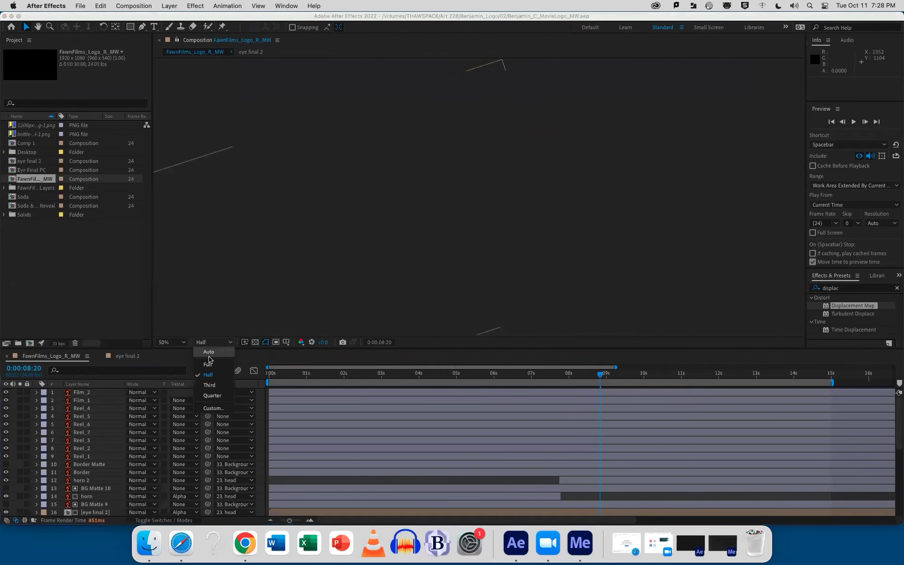
click(210, 386)
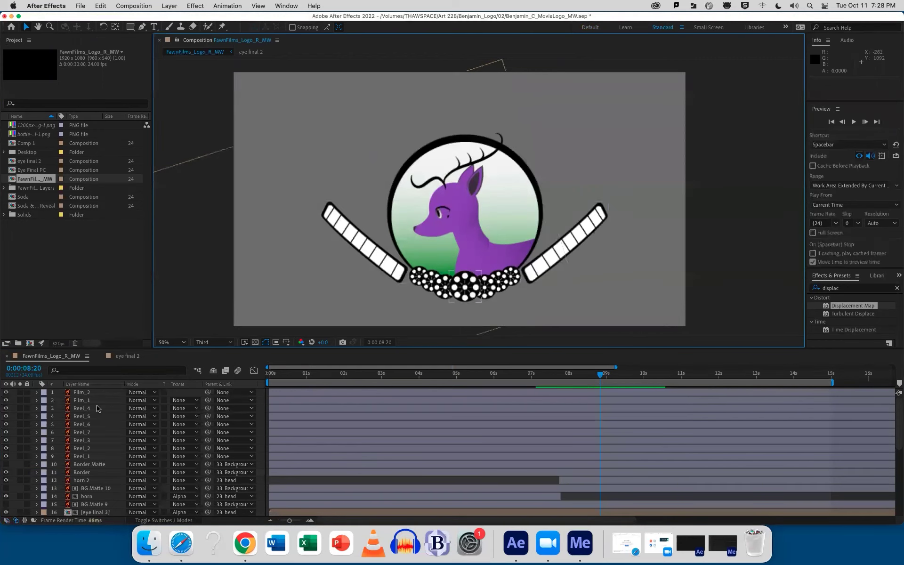
- Create a black 1920 x 1080 solid layer named vignette above the Film_2 layer
click(141, 43)
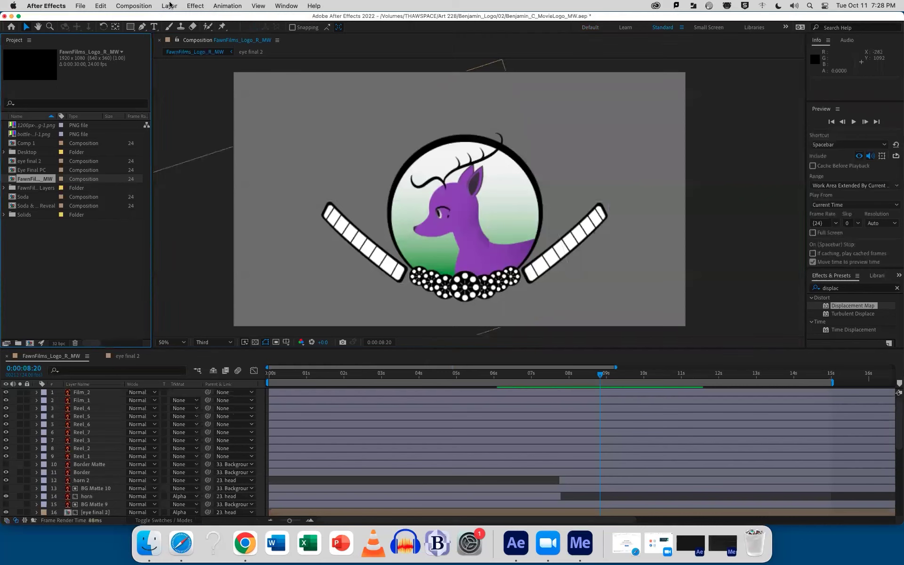
click(169, 6)
click(169, 6)
click(83, 400)
click(86, 390)
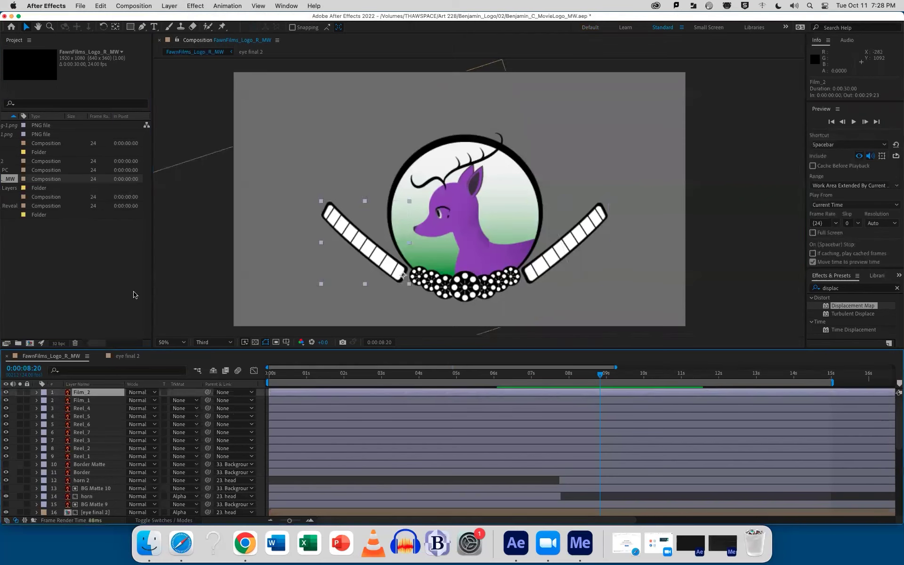
click(165, 5)
mouse_move(172, 19)
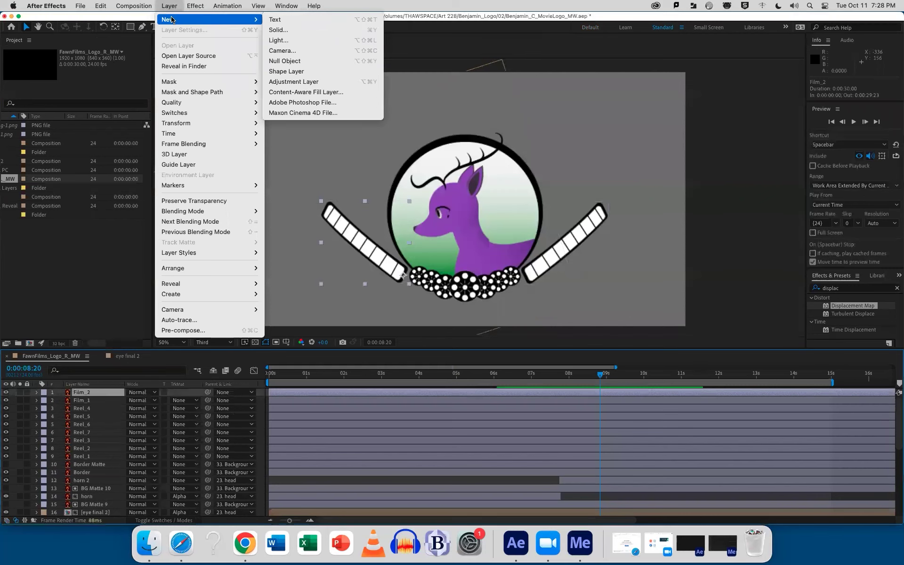
click(278, 30)
text(vignette)
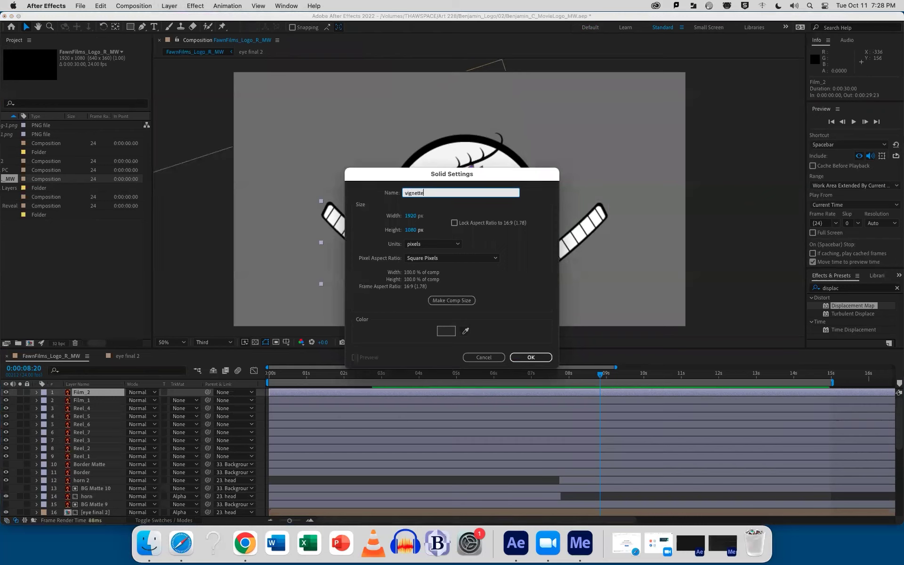
click(445, 331)
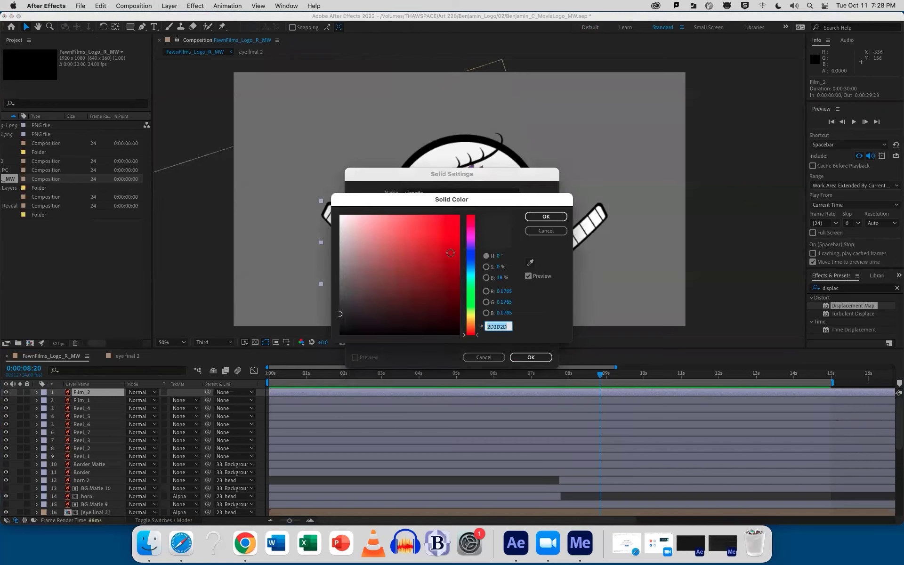
drag(349, 330, 340, 335)
click(537, 223)
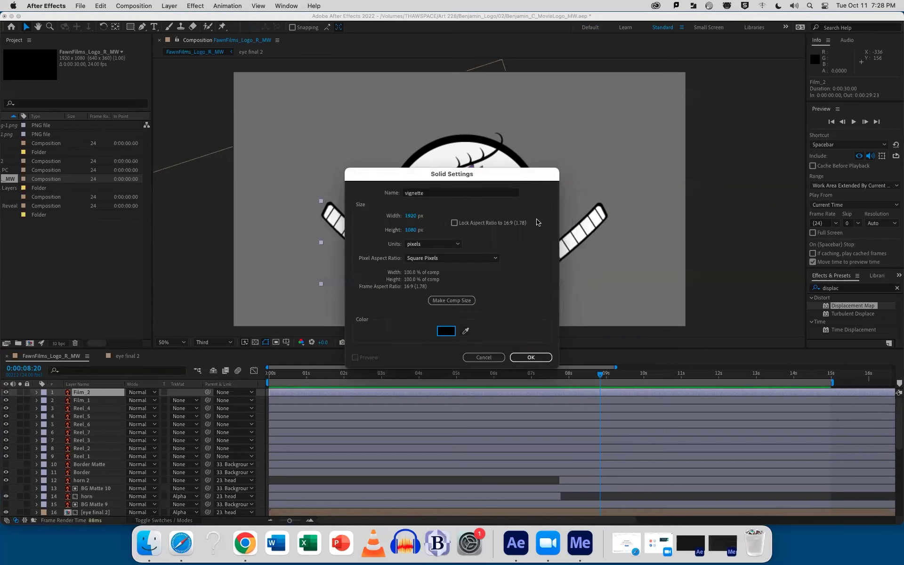
click(531, 357)
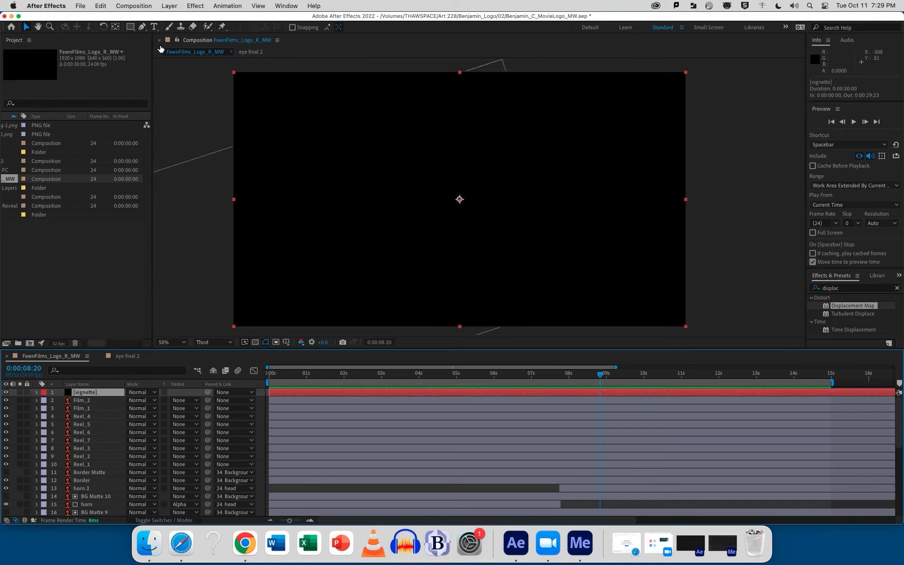
- Draw a wide elliptical mask on the vignette solid, and shift the layer up and to the left in the frame
drag(131, 27, 173, 48)
mouse_move(342, 114)
mouse_down()
mouse_move(410, 172)
mouse_move(586, 280)
mouse_move(682, 319)
mouse_move(684, 312)
mouse_up()
click(26, 27)
click(446, 165)
drag(448, 164, 395, 155)
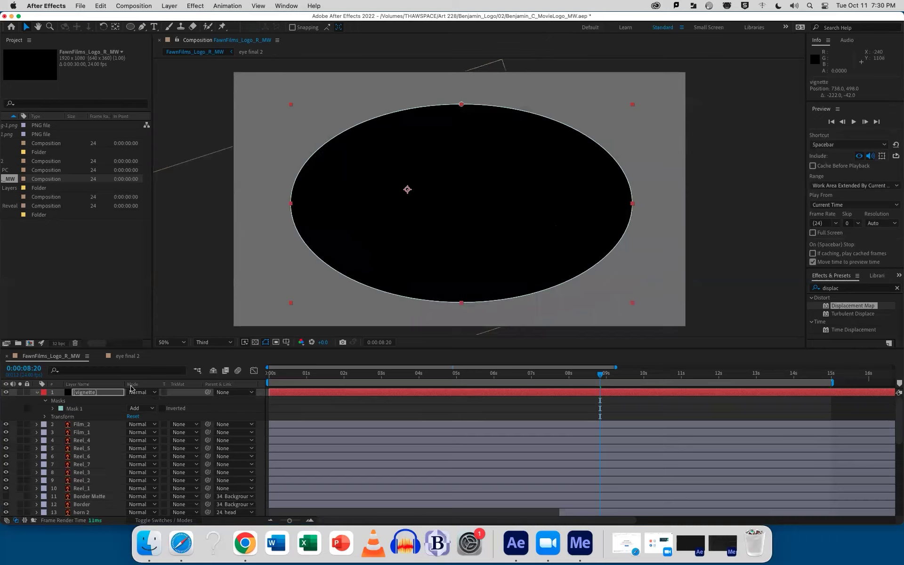
- Set the mode of the shifted vignette layer's Mask 1 to Subtract
click(69, 413)
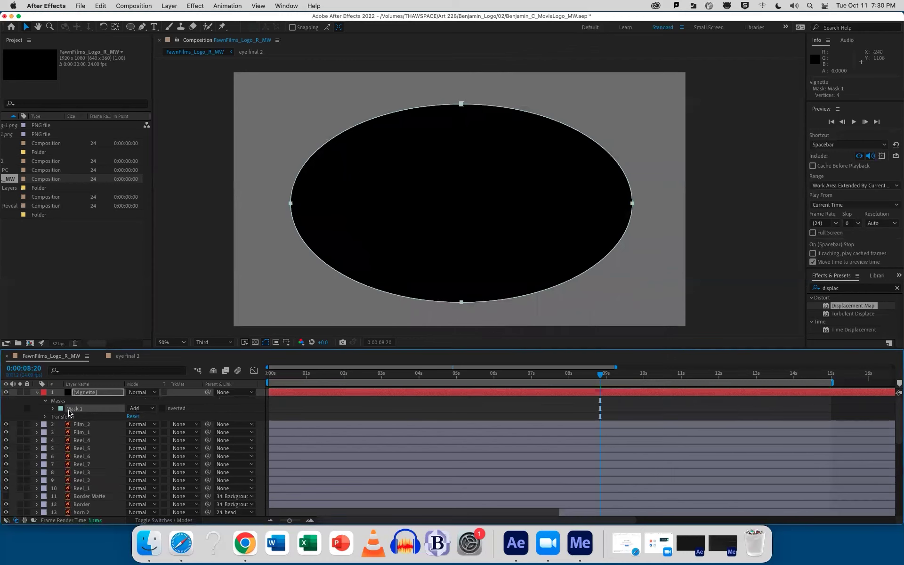
click(144, 413)
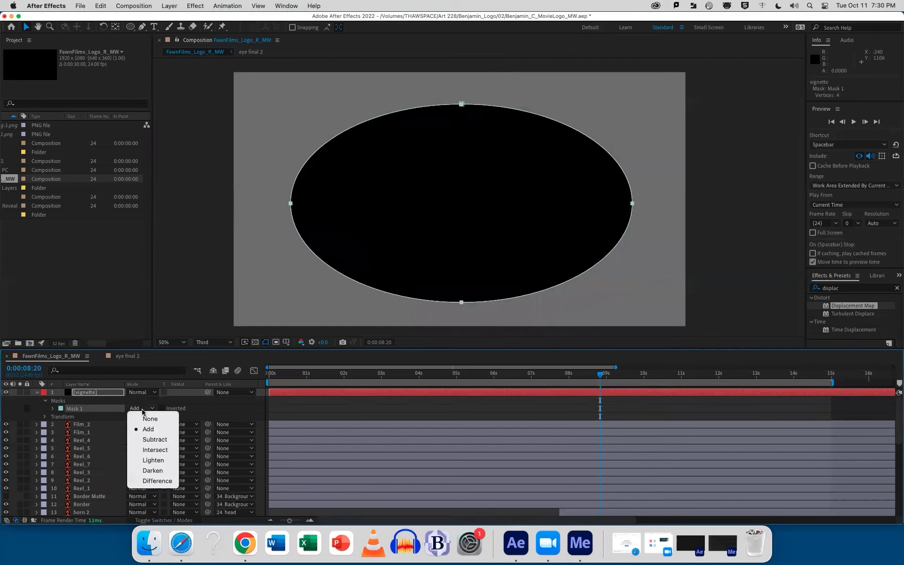
click(145, 441)
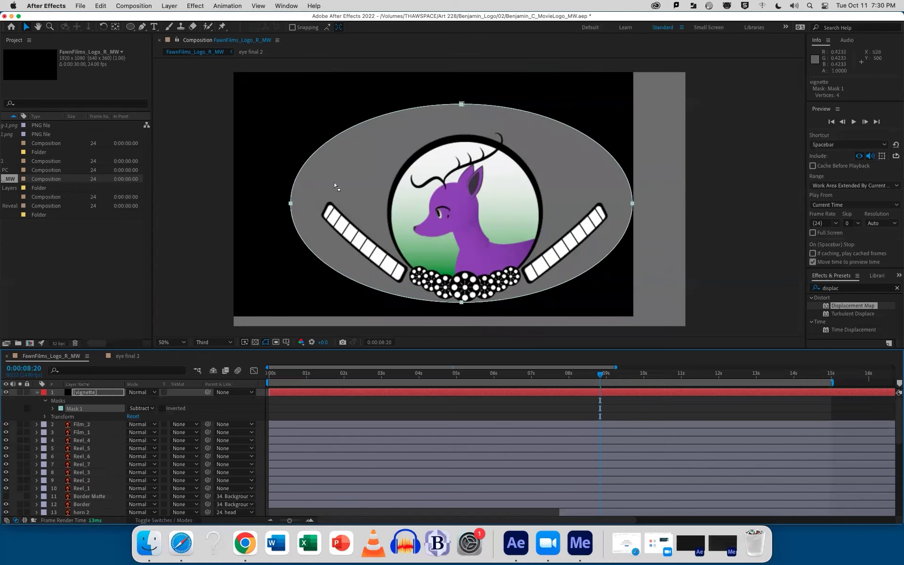
- Undo the mask mode change, the layer move and the elliptical mask
key(super+z)
key(super+z)
key(super+z)
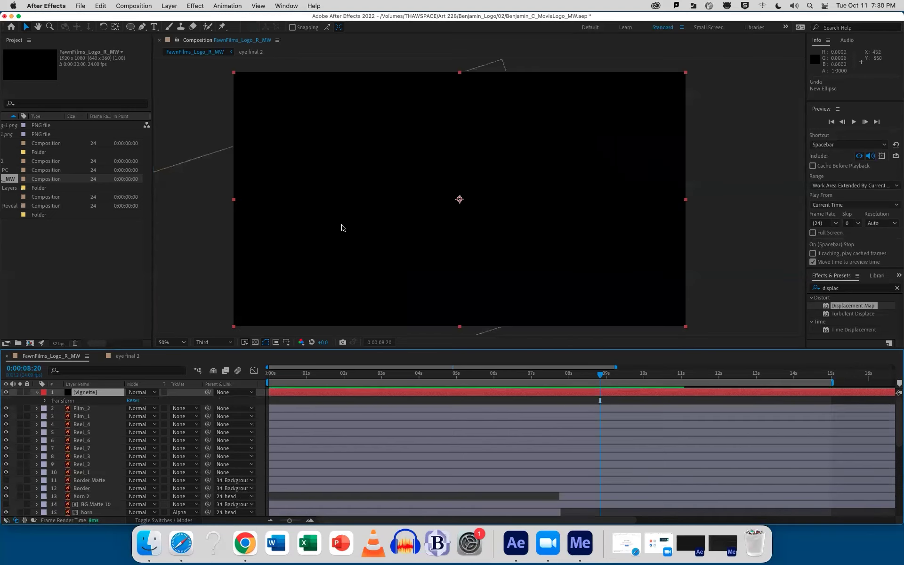
- Draw an elliptical mask about 1330 by 766 pixels around the fawn logo on the vignette solid, and set it to Subtract
click(130, 27)
drag(306, 123, 620, 304)
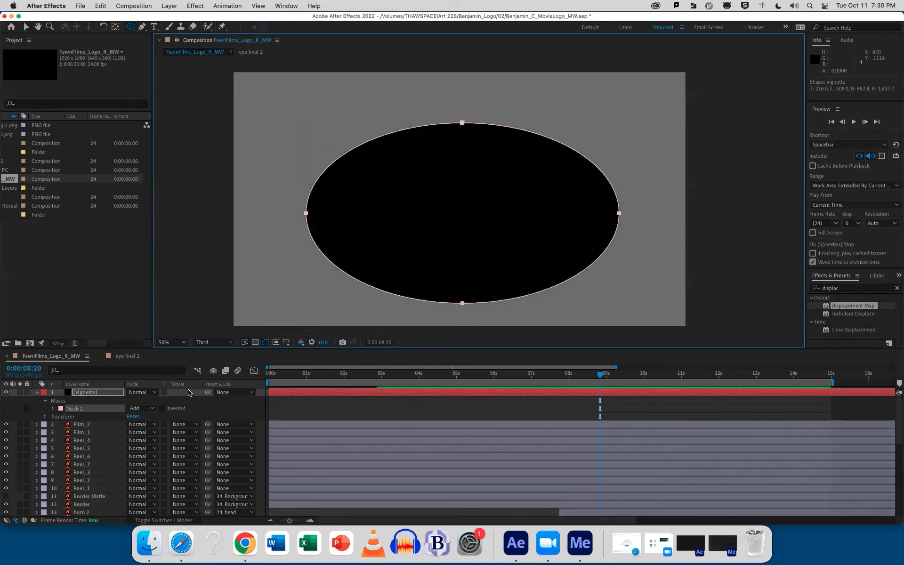
click(141, 409)
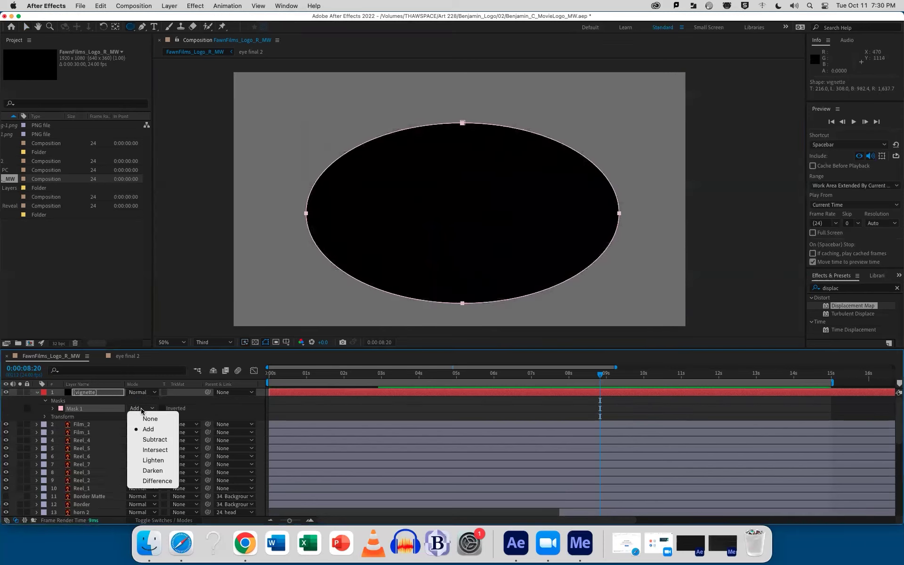
click(147, 440)
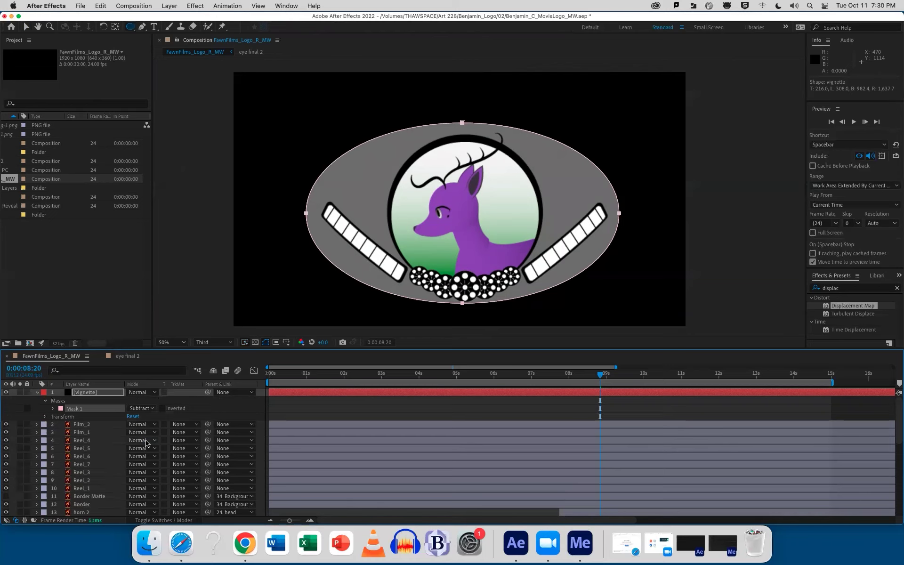
- Set the vignette mask's feather to 696 pixels
key(f)
drag(146, 408, 356, 389)
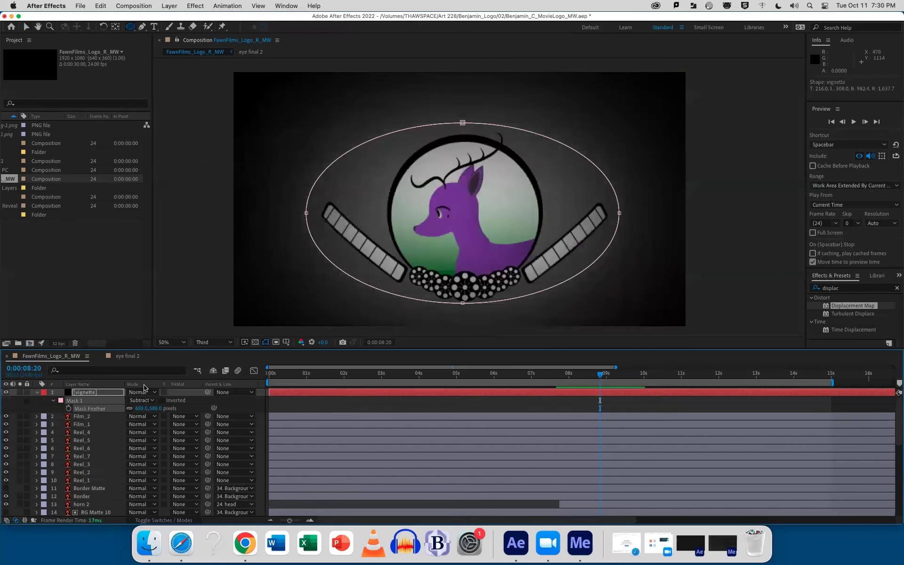
drag(150, 408, 156, 408)
- Increase the vignette's Mask Expansion to about 161 pixels, and set the Mask Feather to 702 pixels
click(54, 400)
click(53, 401)
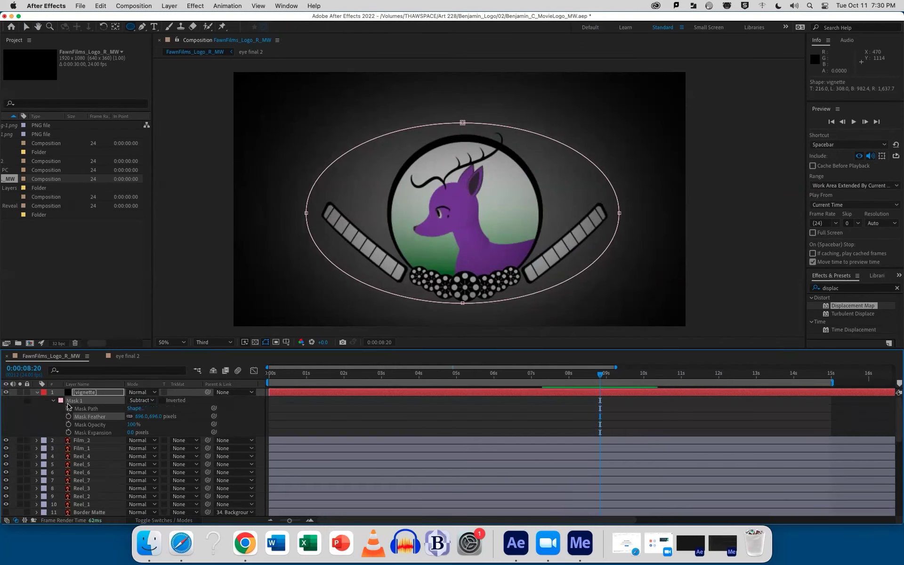
drag(131, 433, 188, 418)
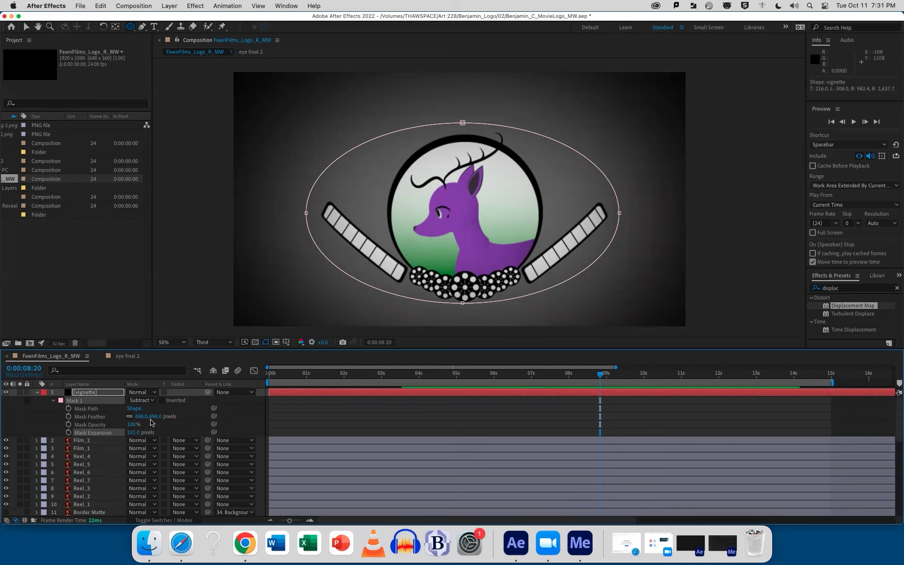
drag(146, 417, 200, 410)
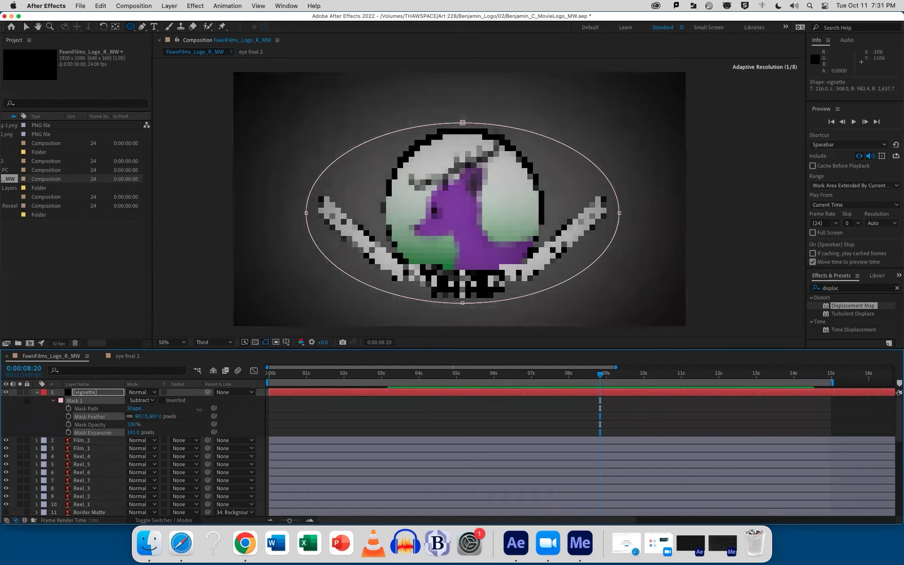
drag(141, 416, 339, 420)
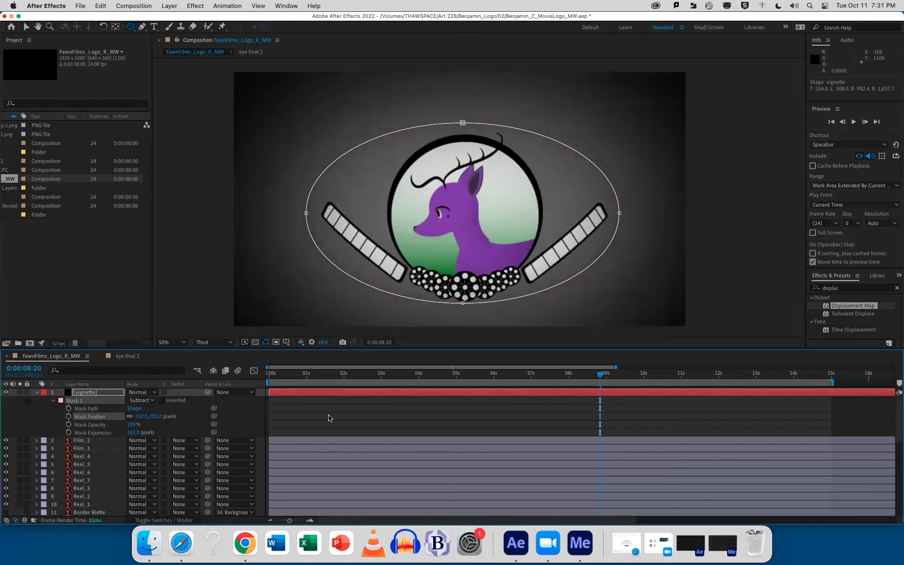
- Move the vignette layer below the fawn artwork, directly above Gray Solid 2, and set its blending mode to Luminosity
click(37, 392)
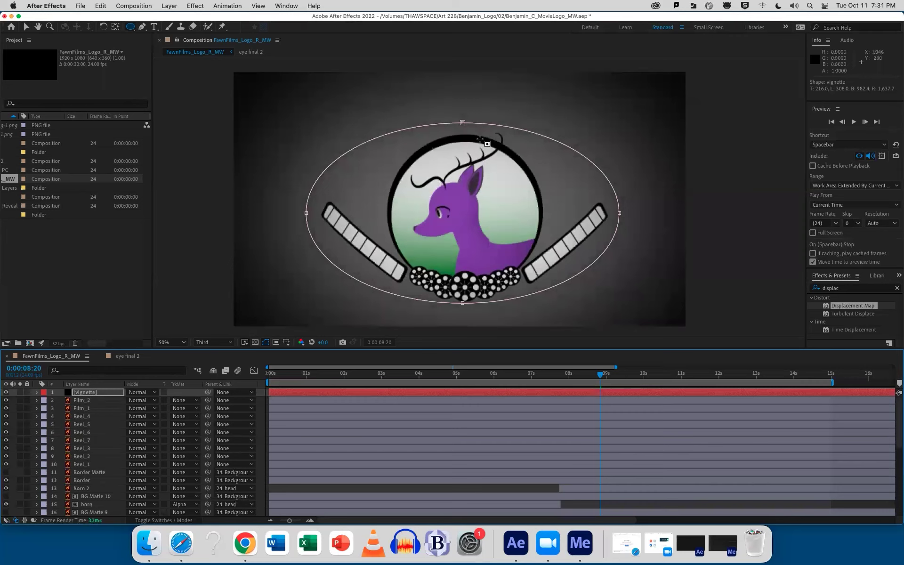
drag(88, 393, 96, 507)
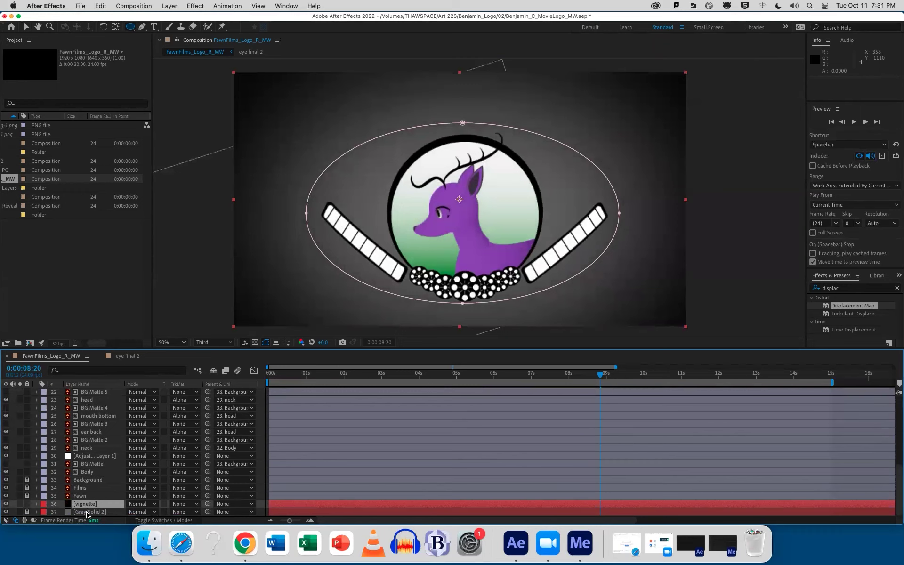
click(143, 505)
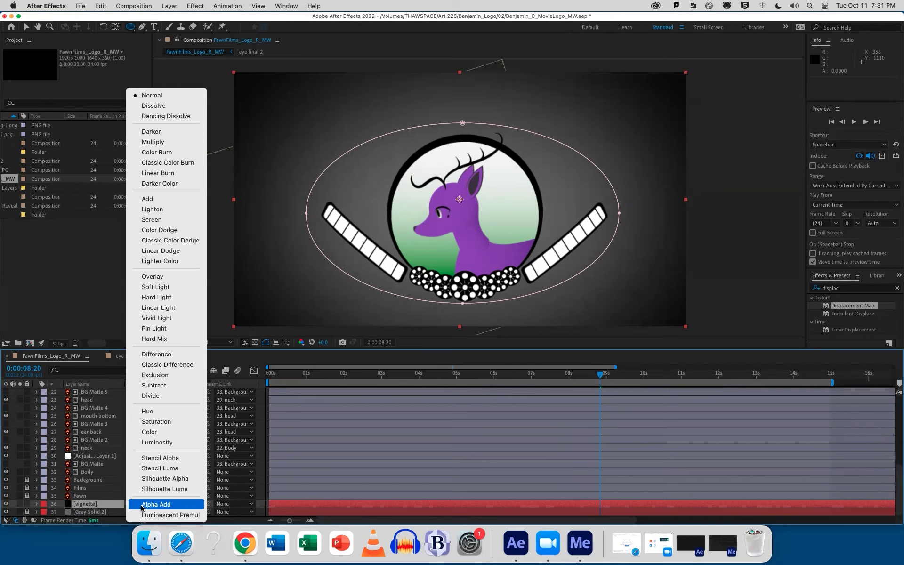
click(151, 443)
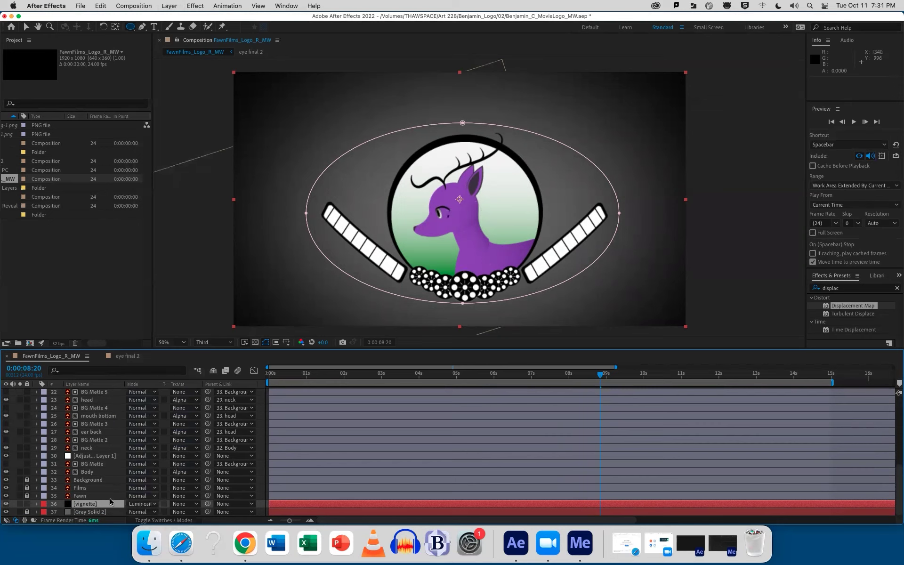
- Lower the vignette layer's Opacity to 62% and deselect the layer
key(t)
drag(132, 513, 127, 516)
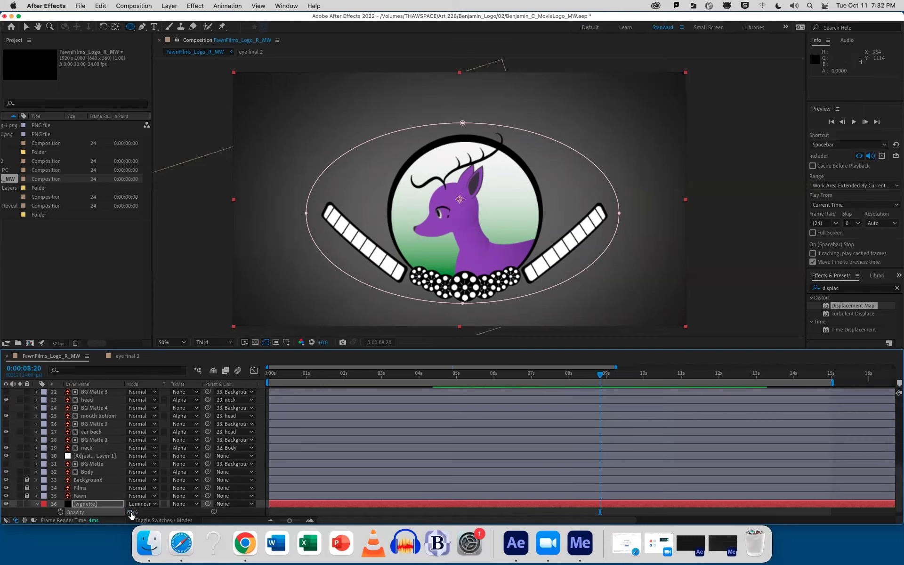
drag(126, 512, 133, 512)
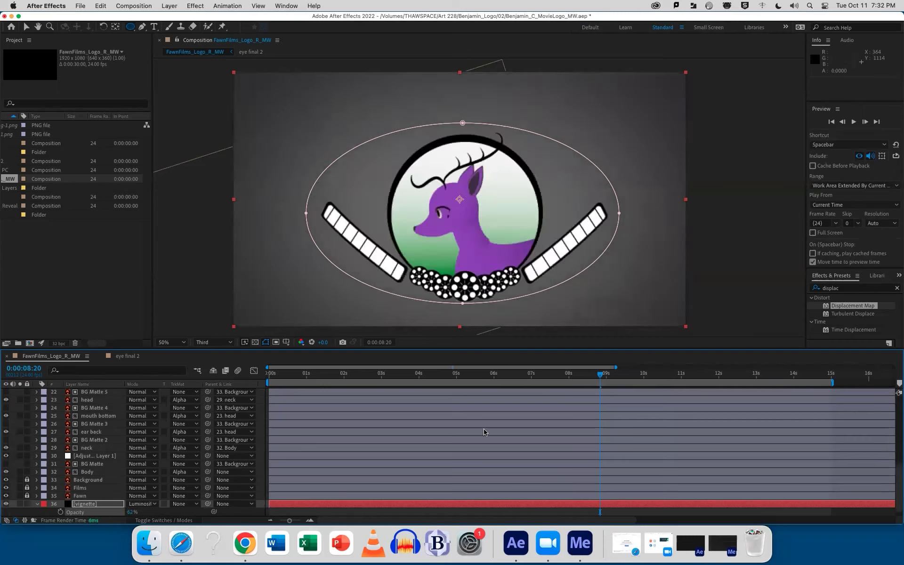
click(26, 27)
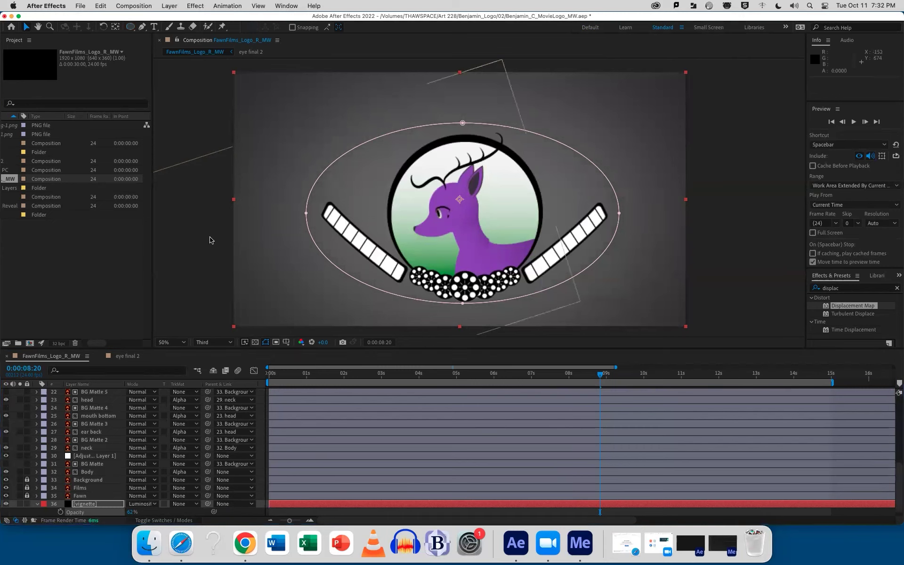
click(198, 263)
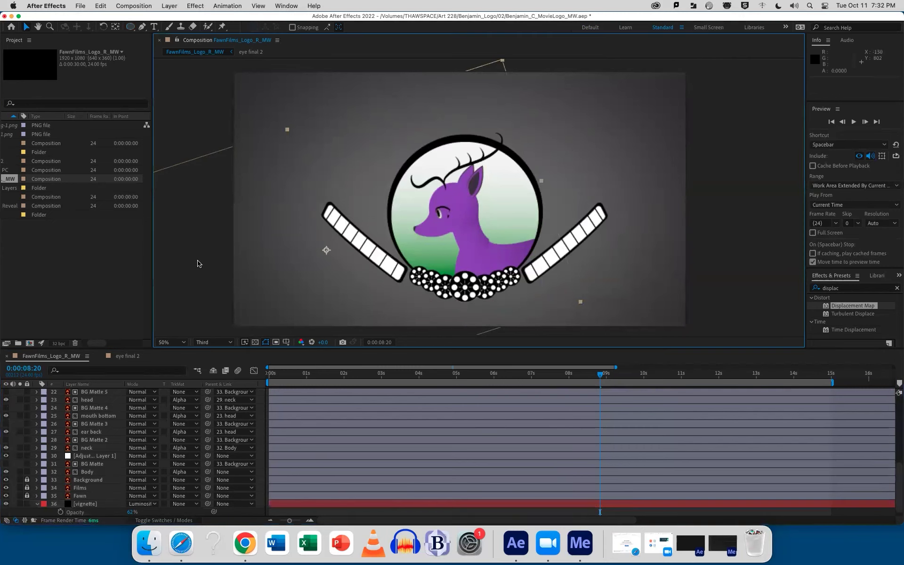
- Close the logo project and reopen the recent project BBS Theater 5_MW.aep
click(80, 6)
click(83, 87)
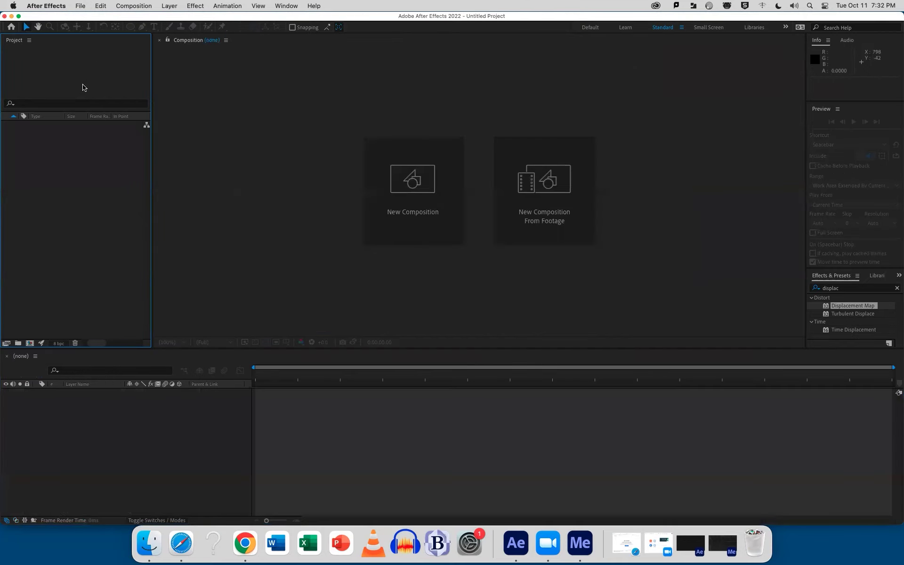
click(80, 6)
mouse_move(104, 52)
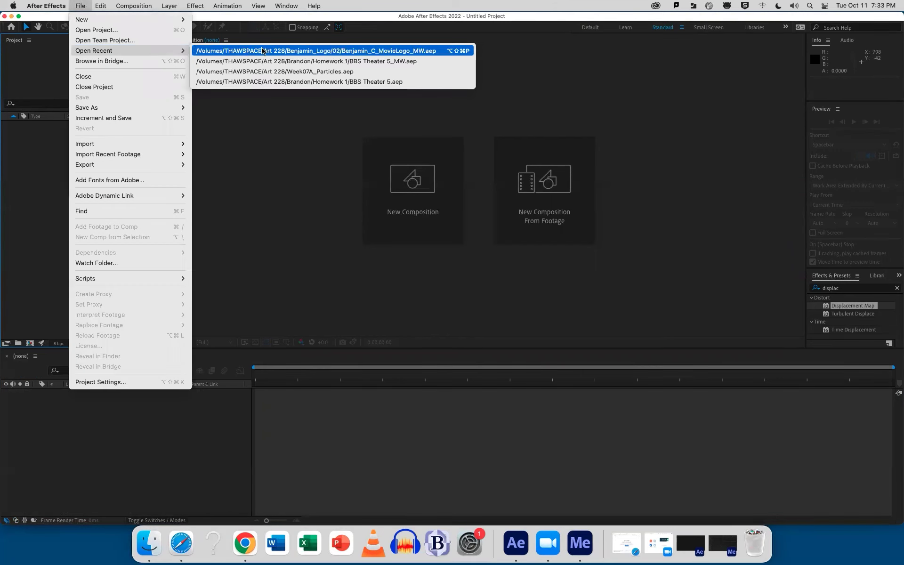
click(271, 62)
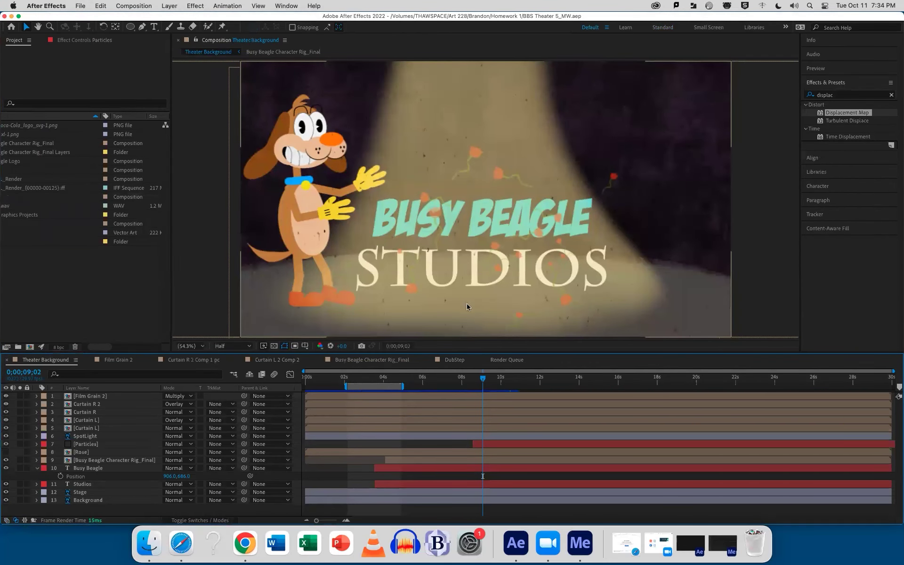
- Go to 0;00;08;07, open the Busy Beagle Character Rig_Final composition, and select both of the dog's hands
mouse_move(478, 381)
mouse_down()
mouse_move(419, 378)
mouse_move(483, 365)
mouse_move(469, 366)
mouse_up()
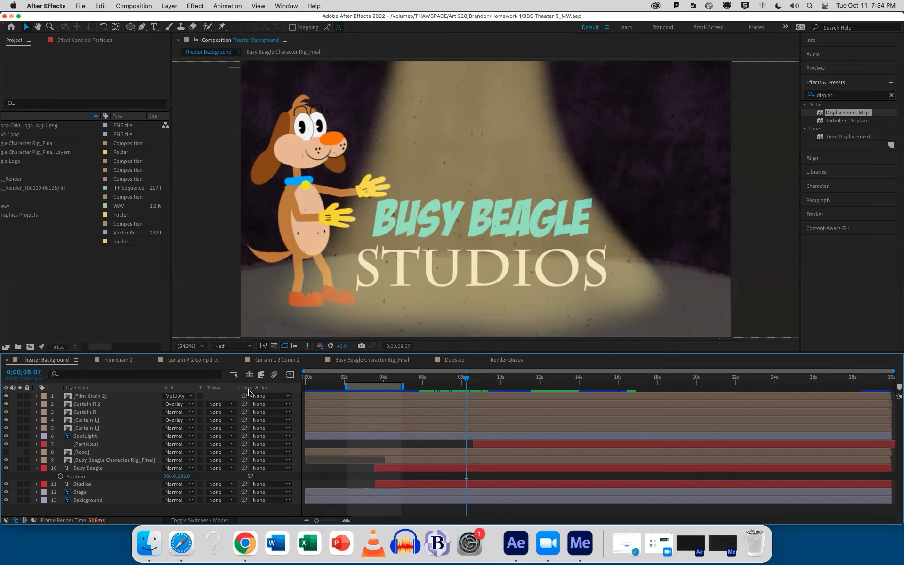
double_click(117, 462)
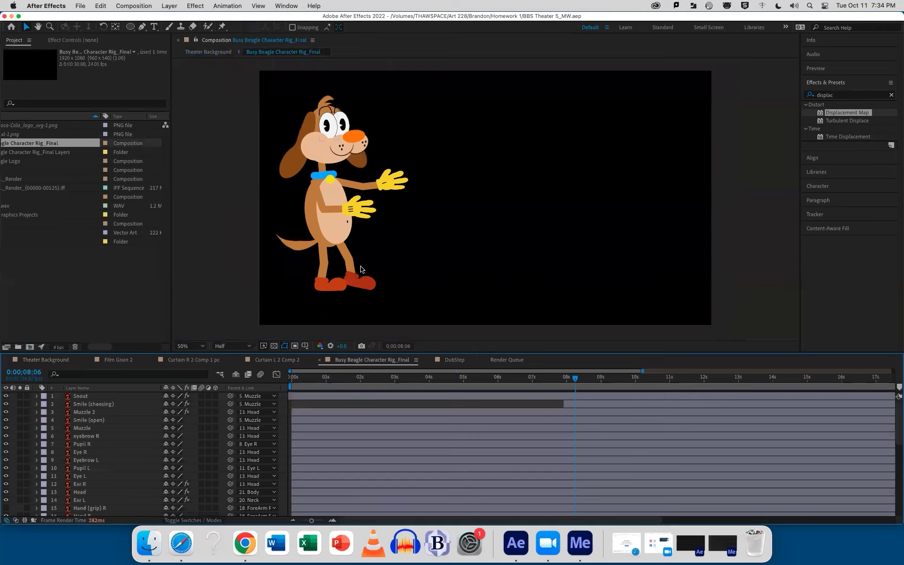
click(401, 175)
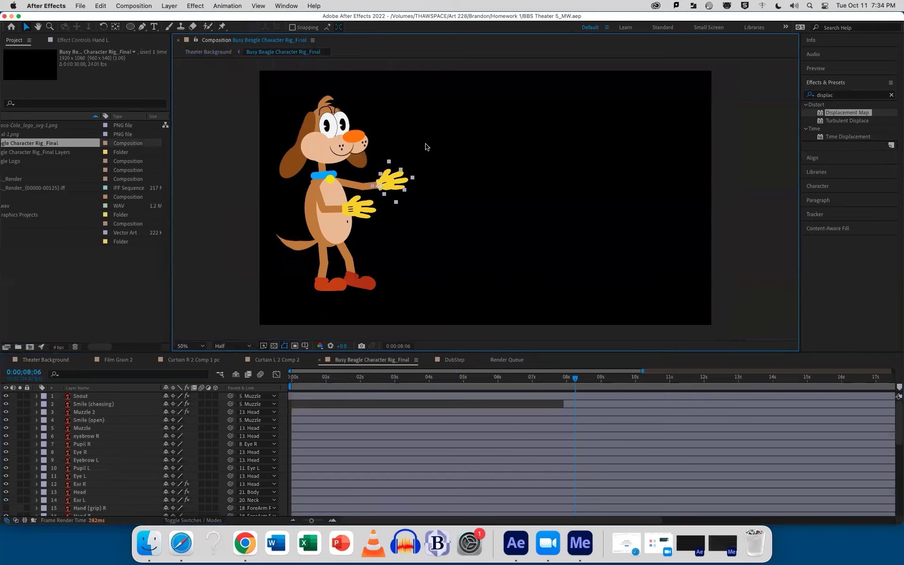
shift+click(363, 208)
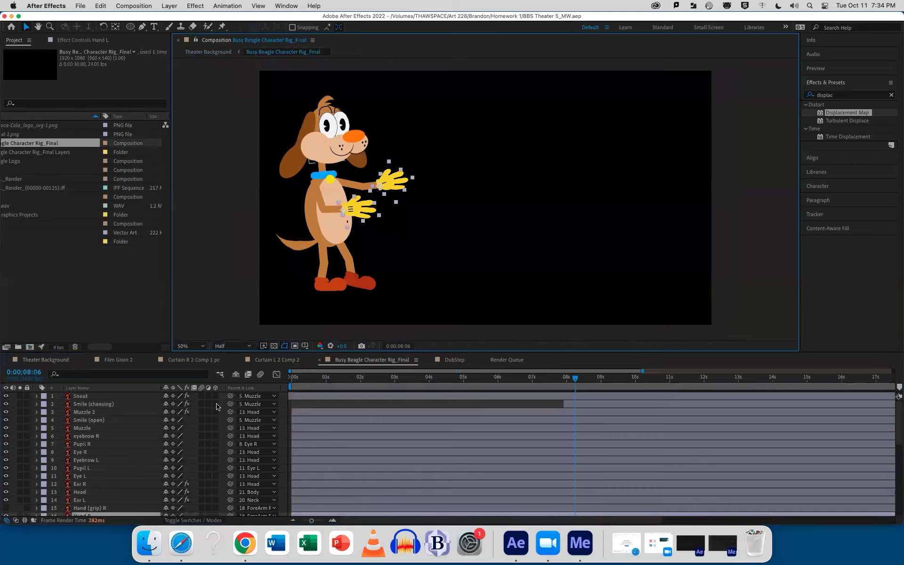
- Collapse the Rotation properties of Upper Arm R, ForeArm R, Body and ForeArm L, leaving those of Hand R and Hand L open
scroll(216, 411, down, 5)
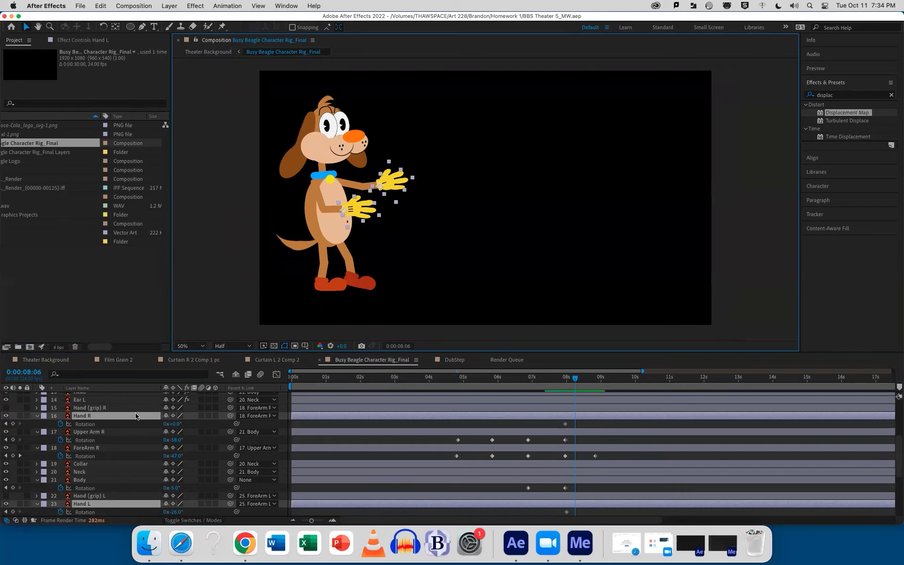
click(38, 432)
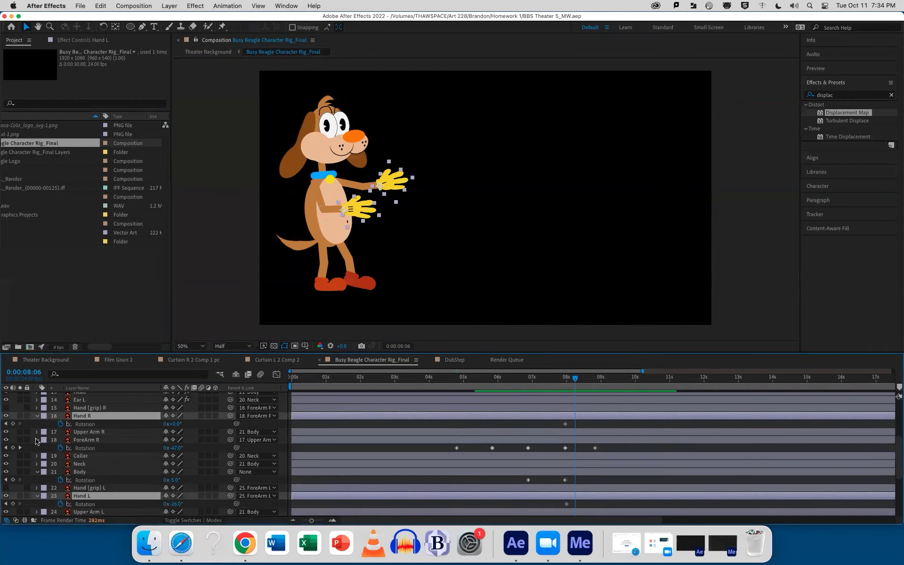
click(37, 441)
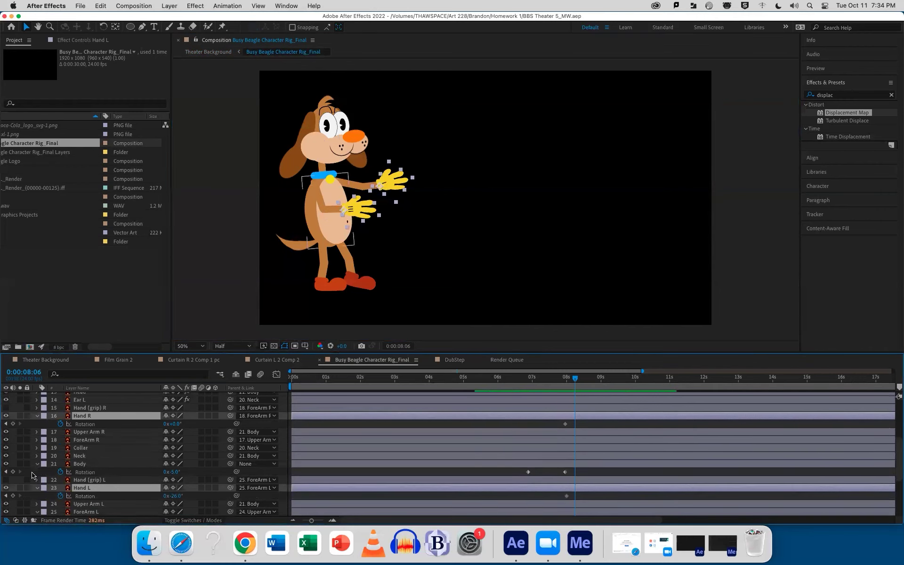
click(38, 468)
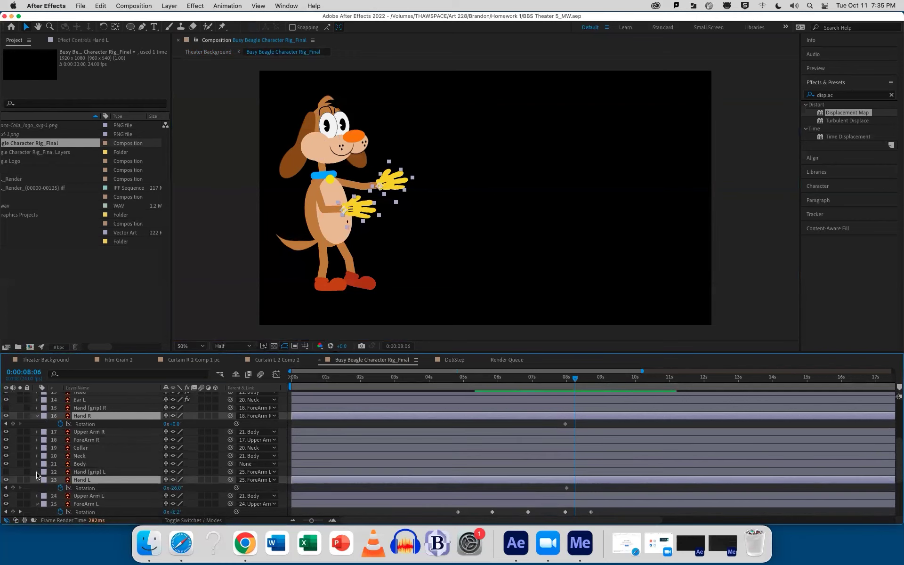
click(37, 505)
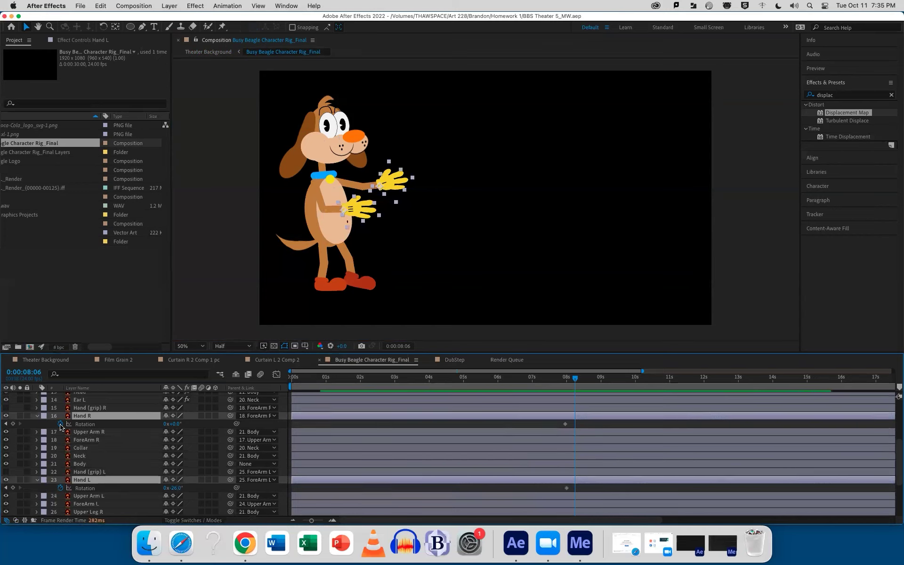
- Split the selected Hand R and Hand L layers at 0:00:08:03
drag(574, 378, 574, 381)
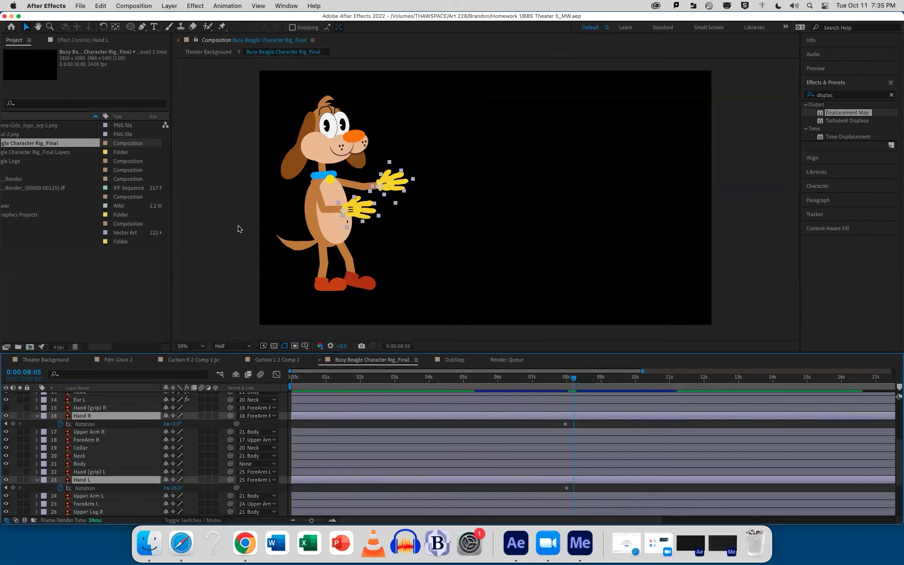
mouse_move(574, 379)
mouse_down()
mouse_move(529, 379)
mouse_move(571, 381)
mouse_up()
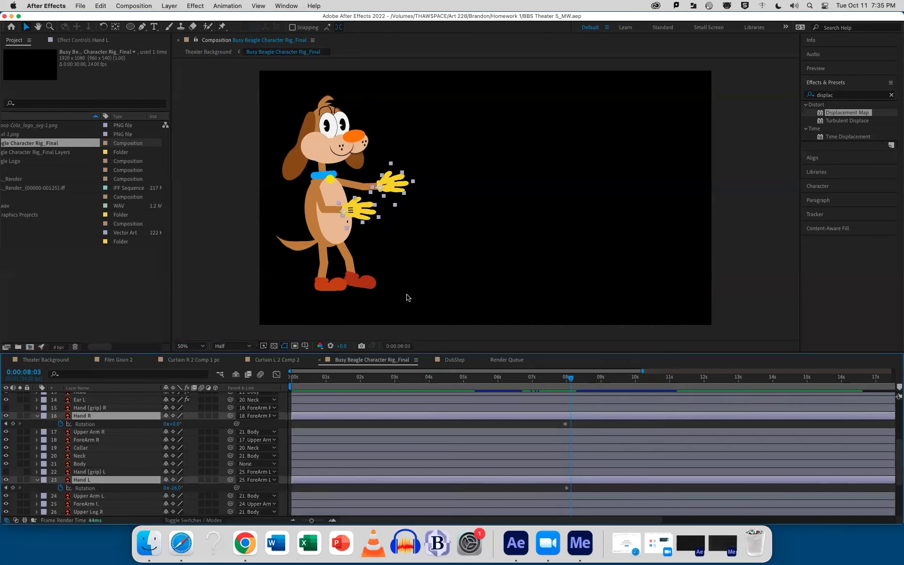
click(100, 5)
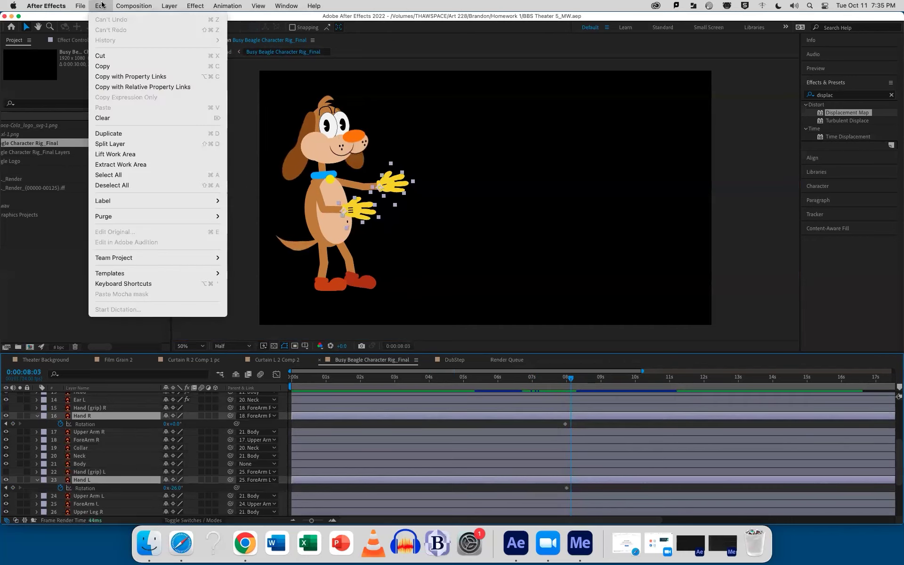
click(123, 143)
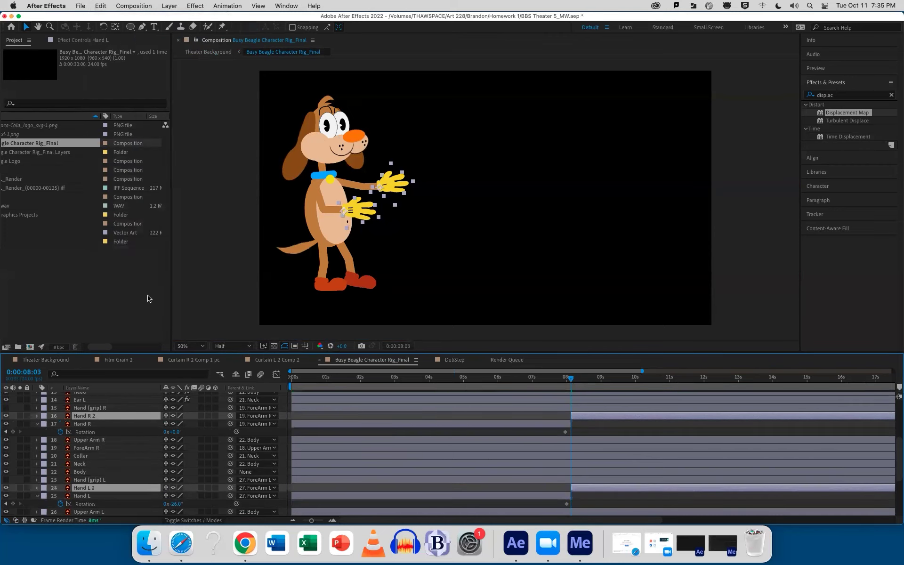
- Collapse the original hand layers and reveal the Rotation property of Hand R 2 and Hand L 2
click(38, 425)
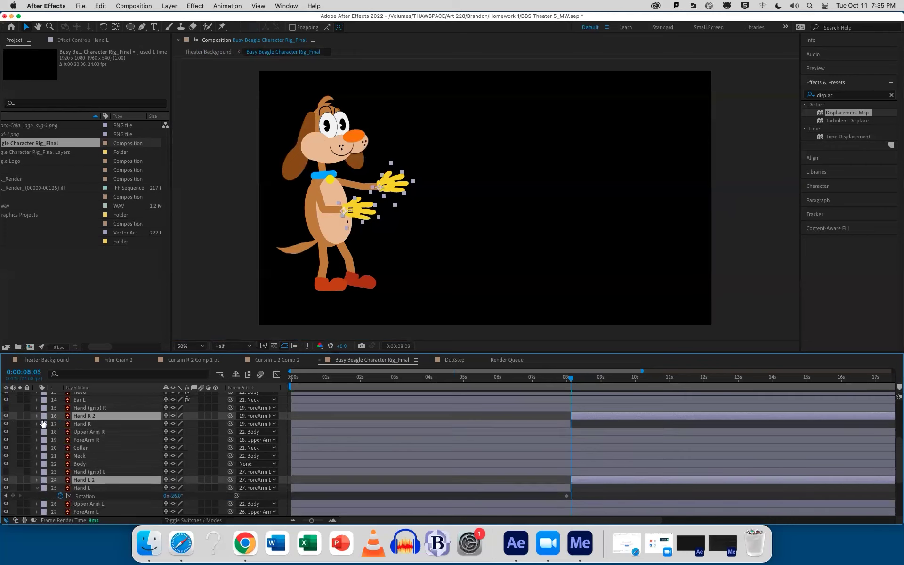
click(37, 489)
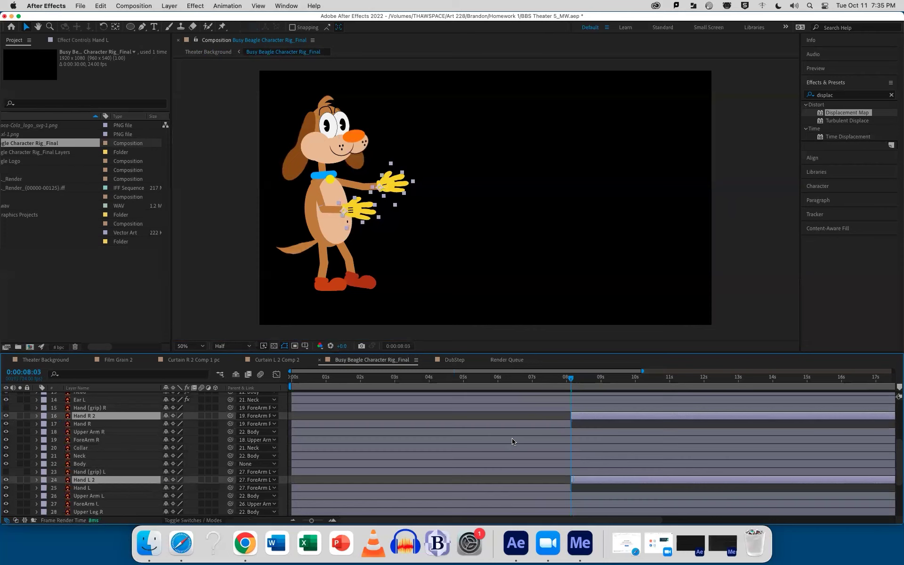
key(r)
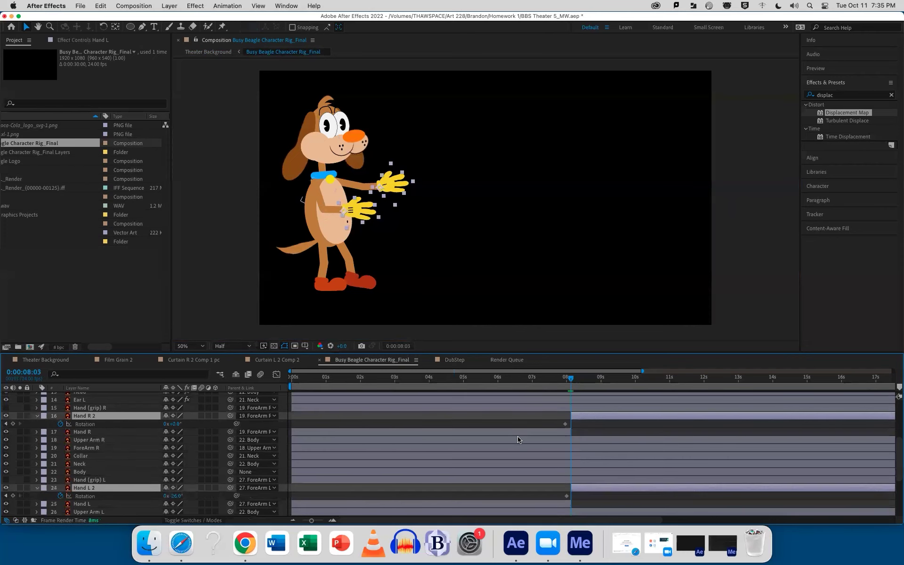
- Add the expression wiggle(4,10) to Hand R 2's Rotation and preview the hand's motion
click(94, 426)
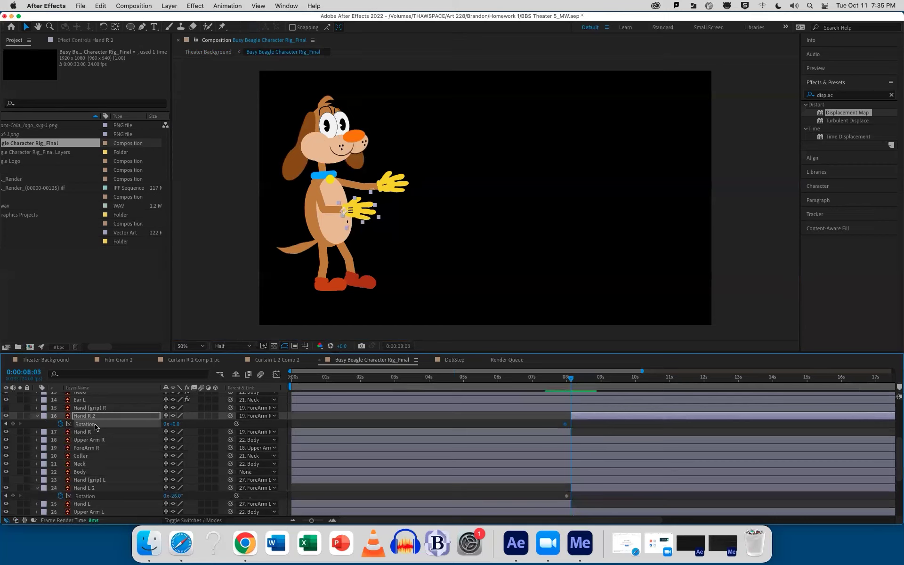
alt+click(61, 427)
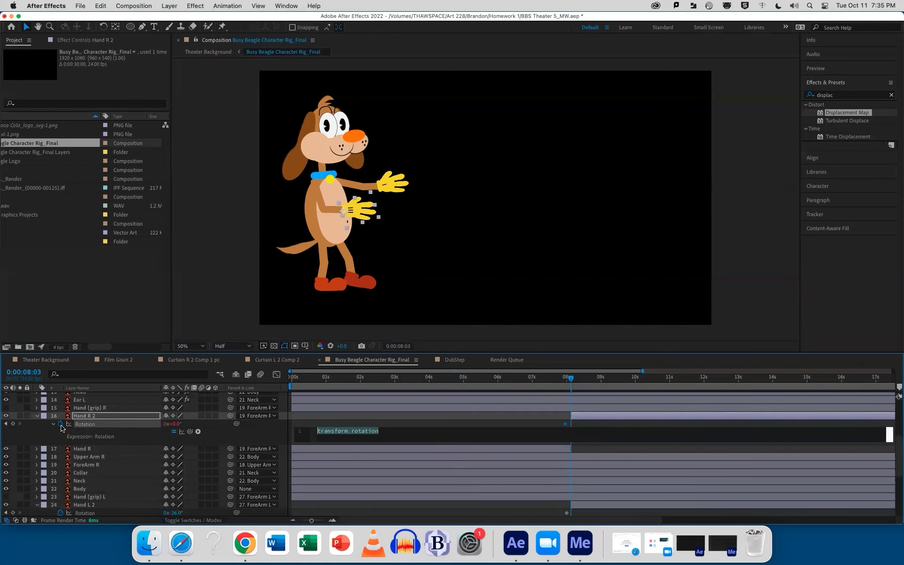
text(wiggl)
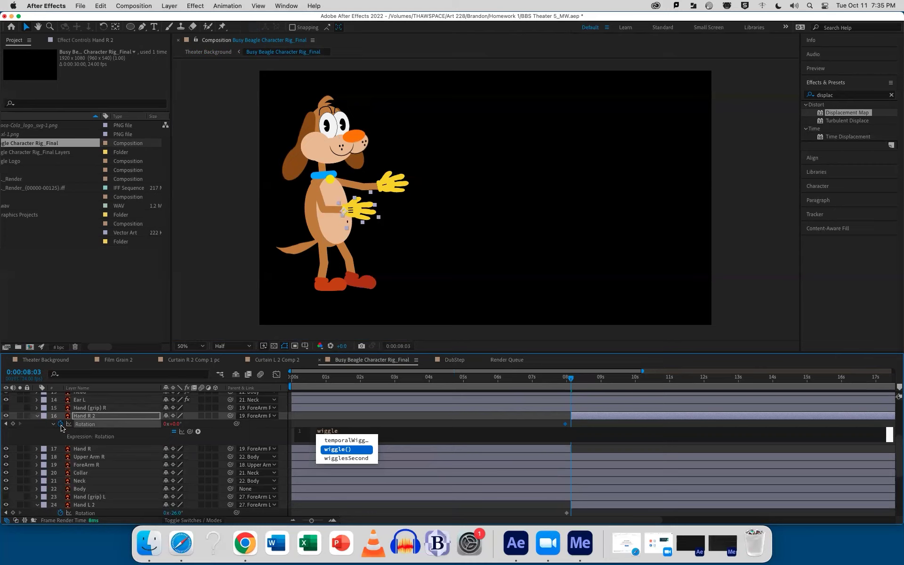
text(e)
click(335, 450)
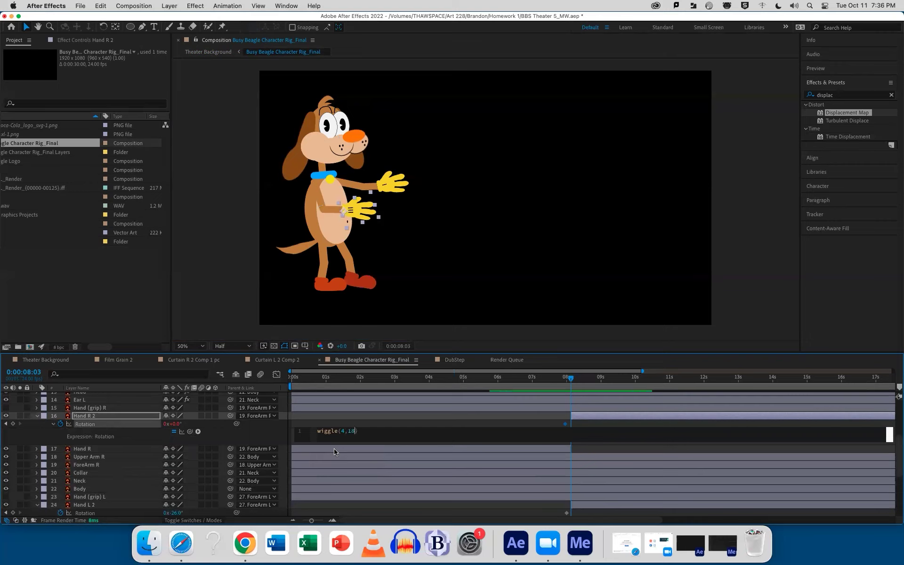
click(354, 418)
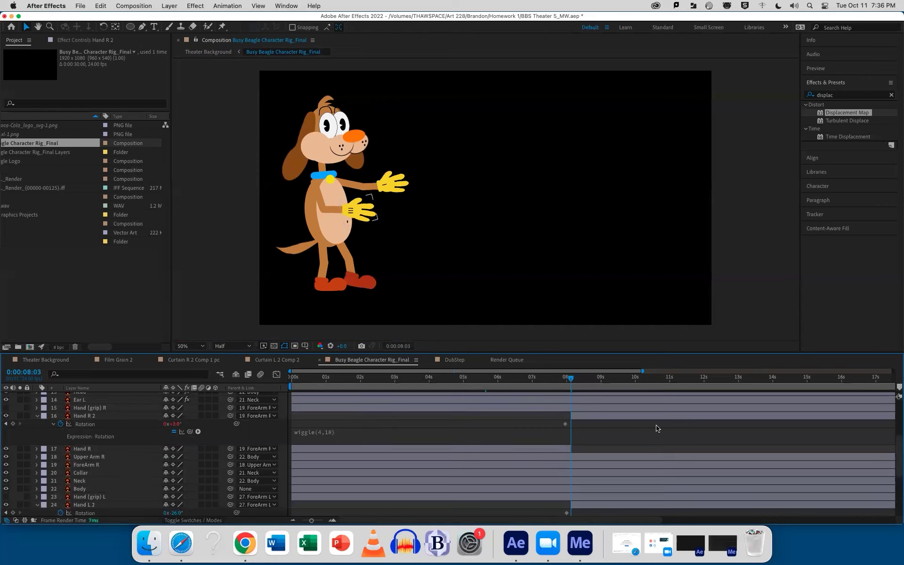
key(space)
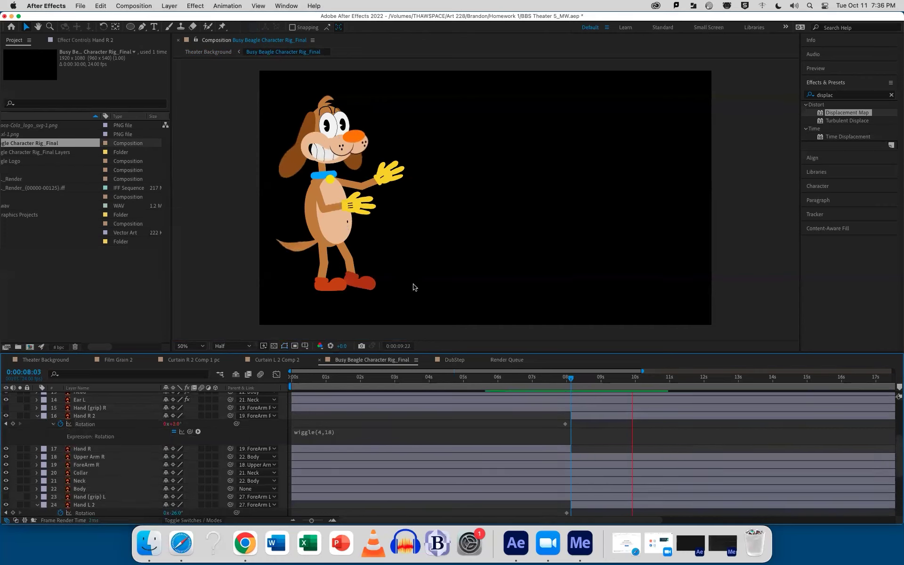
key(space)
- Change the Rotation expression of Hand R 2 to wiggle(4,80) and preview the animation again
click(333, 432)
click(349, 431)
double_click(351, 431)
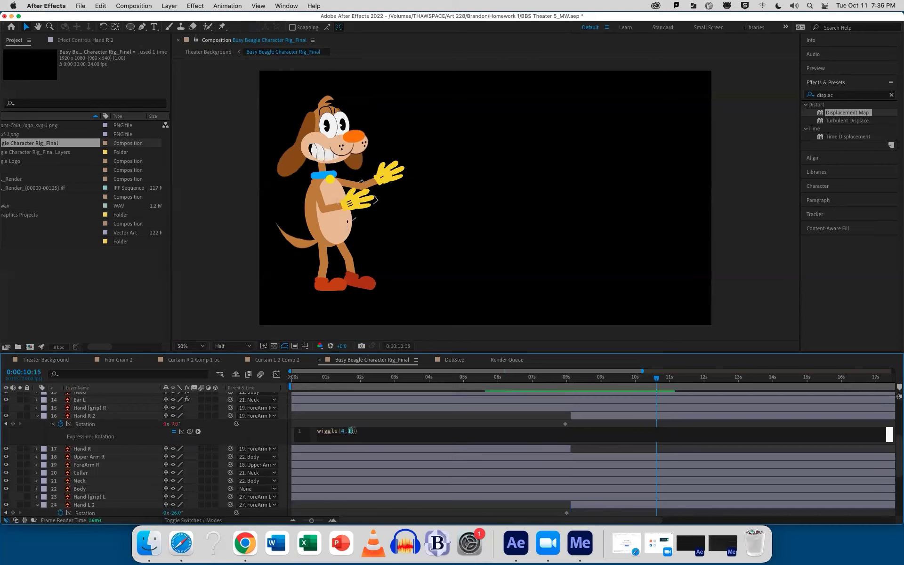
text(80)
click(368, 419)
key(space)
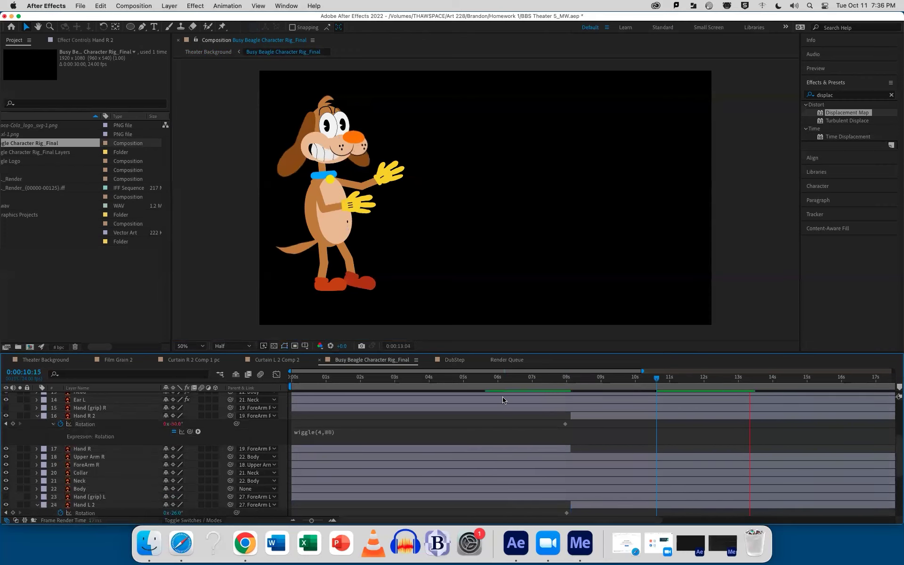
- Try the expression wiggle(8,80) on Hand R 2's Rotation and preview it from about 8 seconds
key(space)
click(326, 433)
click(342, 431)
key(Delete)
text(8)
click(573, 380)
key(space)
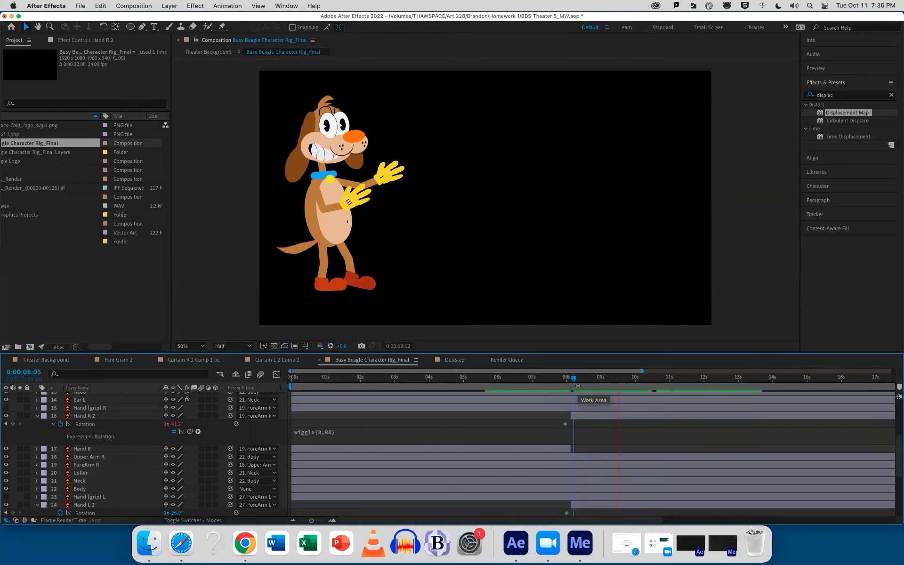
- Change Hand R 2's Rotation expression to wiggle(6,70) and preview the hand from about 8 seconds
click(329, 432)
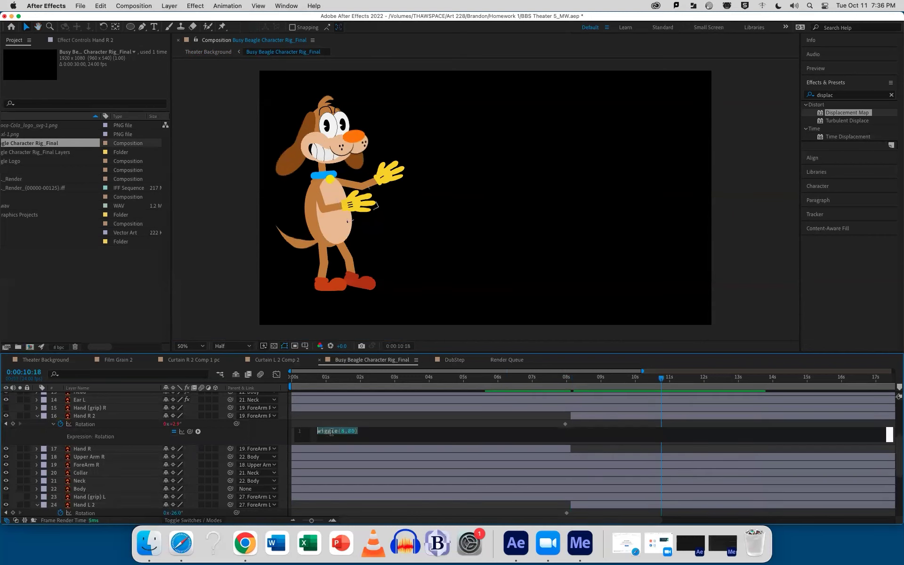
click(344, 431)
key(BackSpace)
text(6)
key(BackSpace)
text(7)
click(437, 417)
click(575, 383)
key(space)
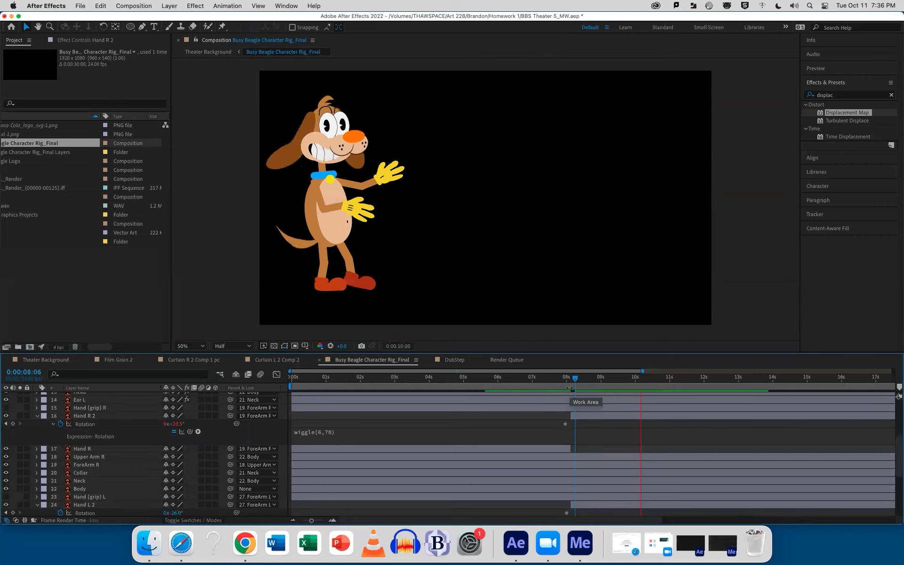
- Try a wiggle amount of 50 in Hand R 2's Rotation expression and preview the motion
key(space)
click(330, 434)
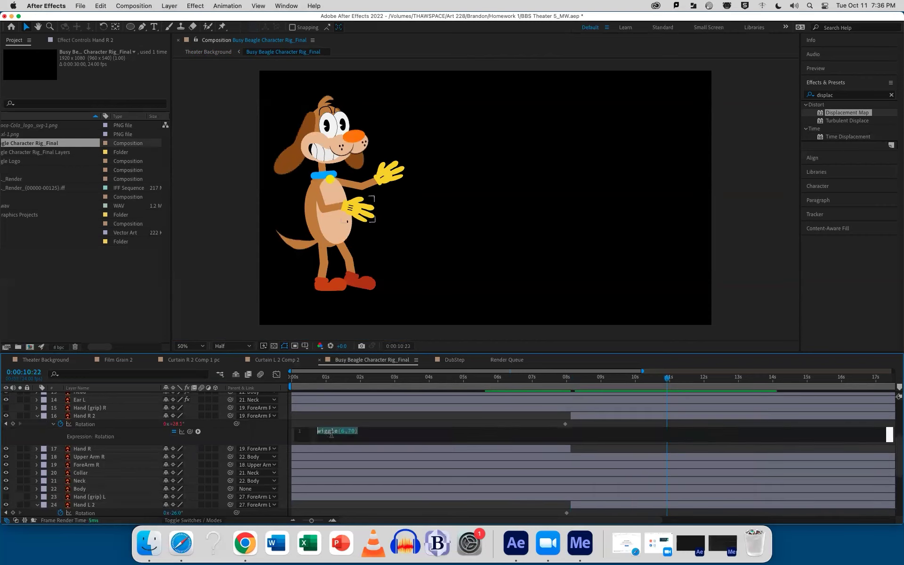
click(348, 431)
double_click(349, 431)
text(50)
click(573, 385)
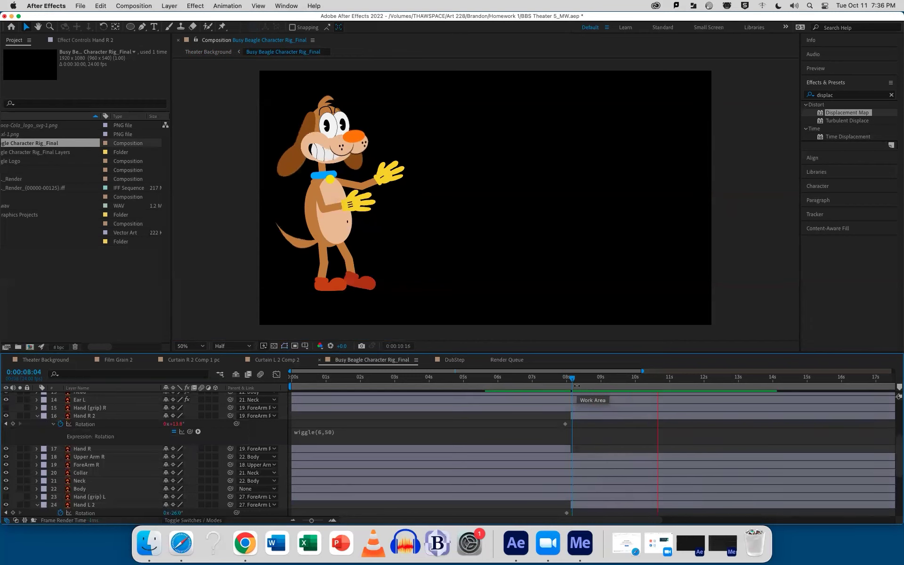
- Set the wiggle amount in Hand R 2's Rotation expression to 40 and preview it from about 8 seconds
click(328, 433)
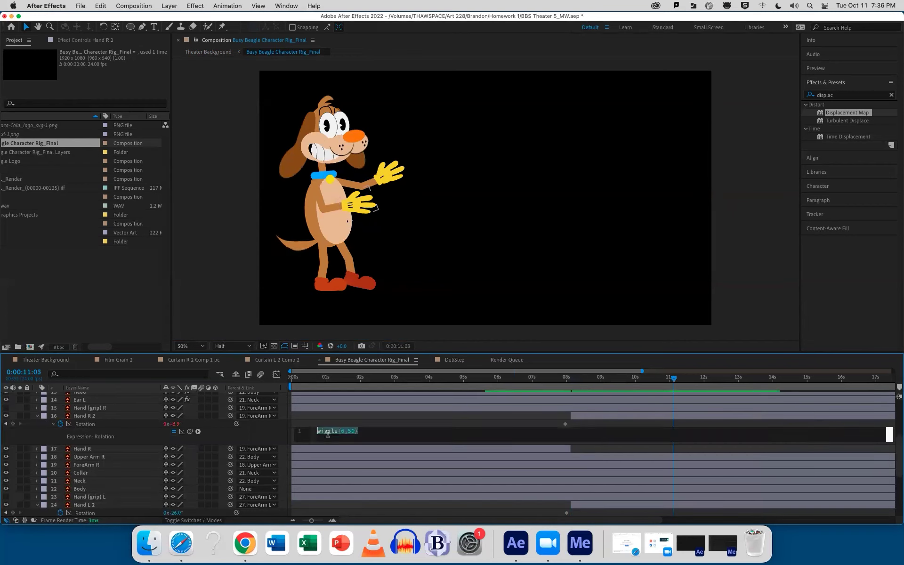
double_click(351, 430)
text(40)
click(573, 383)
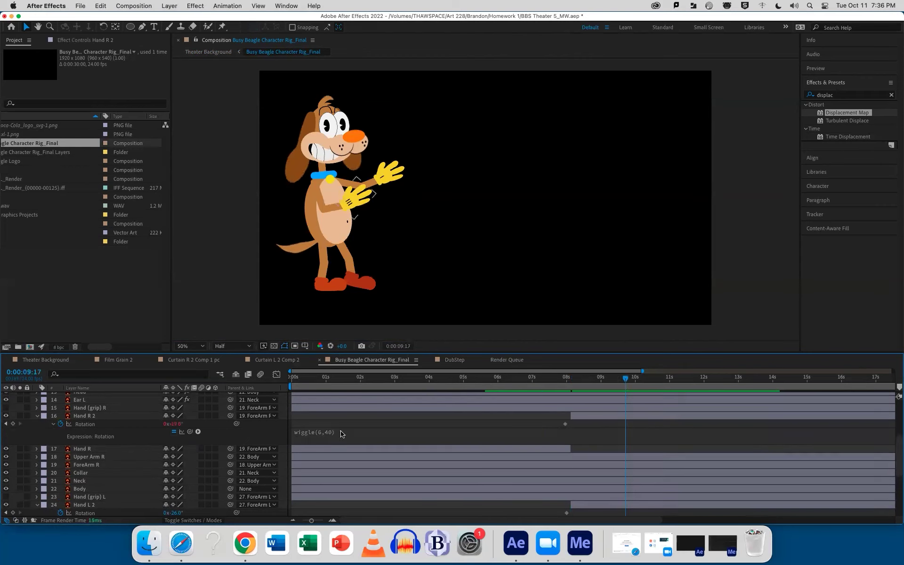
- Copy Hand R 2's wiggle(6,40) expression onto the Rotation property of Hand L 2
click(373, 432)
key(super+c)
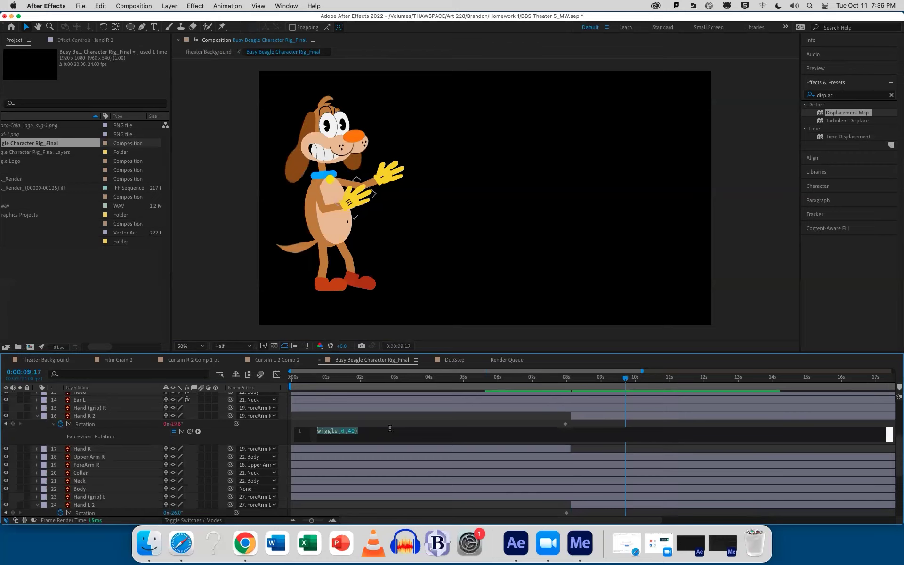
click(585, 507)
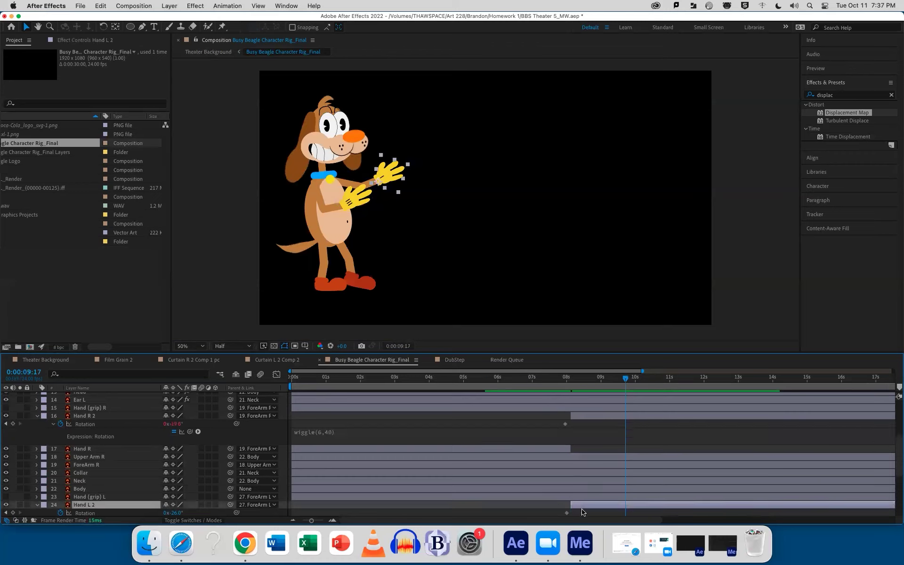
alt+click(60, 513)
key(super+v)
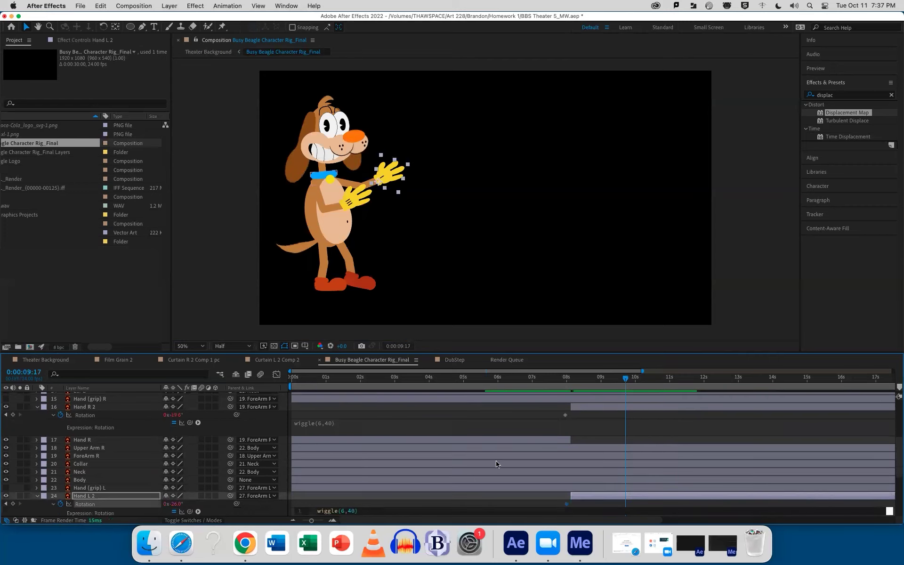
- Preview both wiggling hands from about 8 seconds, then save the project with the playhead at 0:00:08:04
click(572, 377)
click(593, 407)
key(space)
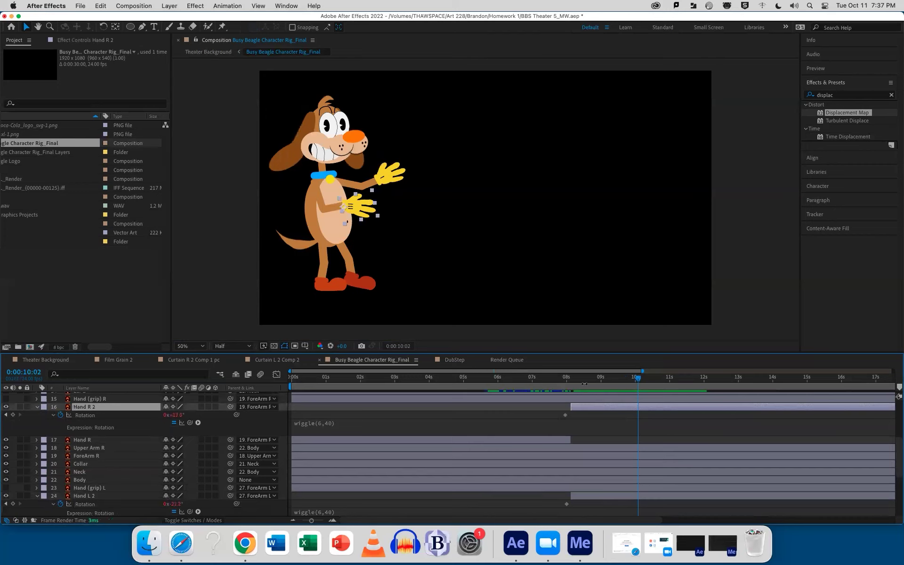
drag(585, 377, 572, 381)
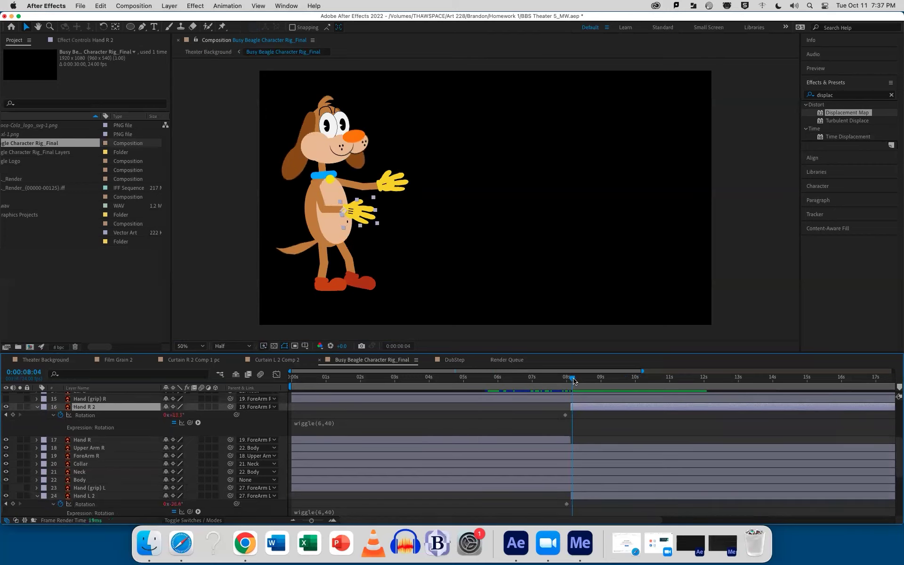
key(super+s)
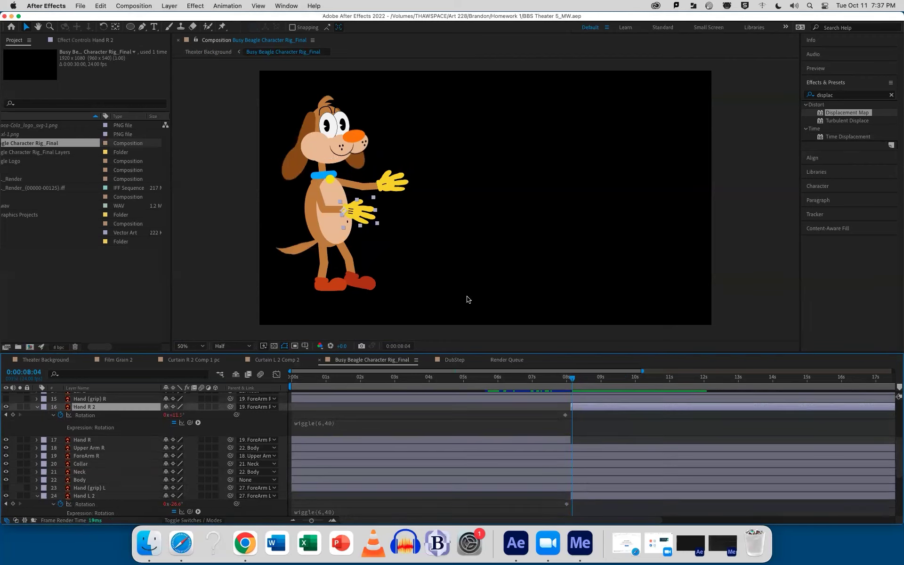
- Create a new adjustment layer above Hand R 2 and rename it Slider Controller
click(169, 6)
mouse_move(171, 20)
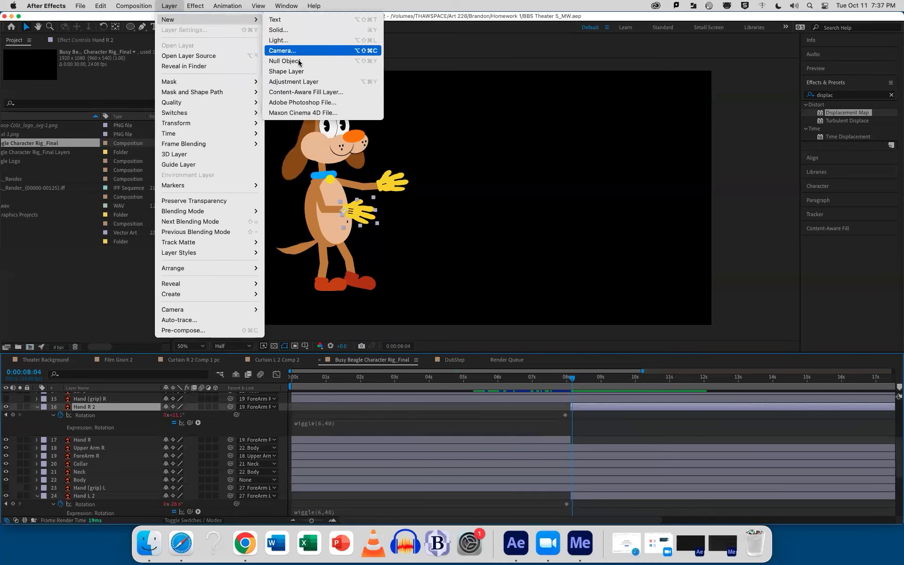
click(301, 83)
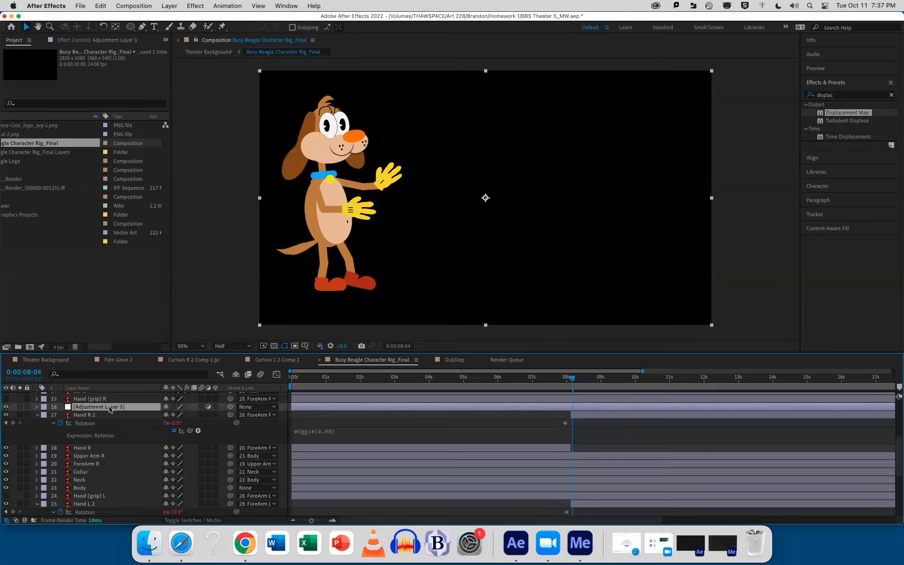
key(Return)
text(Slider Controller)
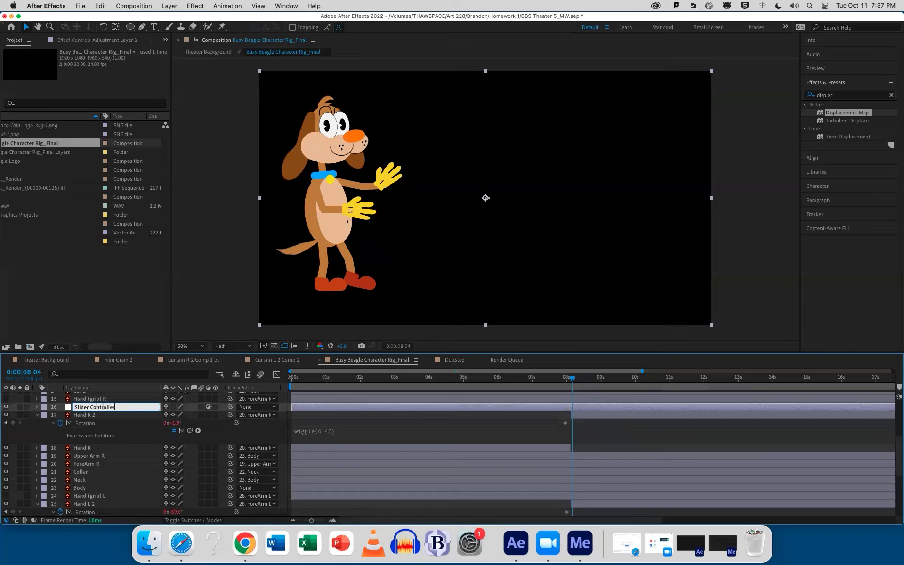
key(Return)
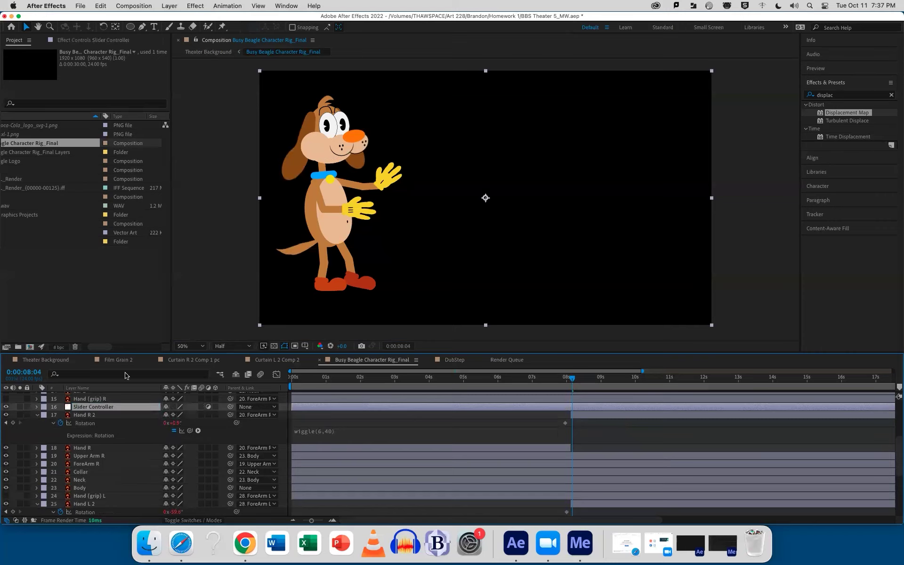
- Find the Slider Control effect, apply it to the Slider Controller layer, and save the project
click(843, 95)
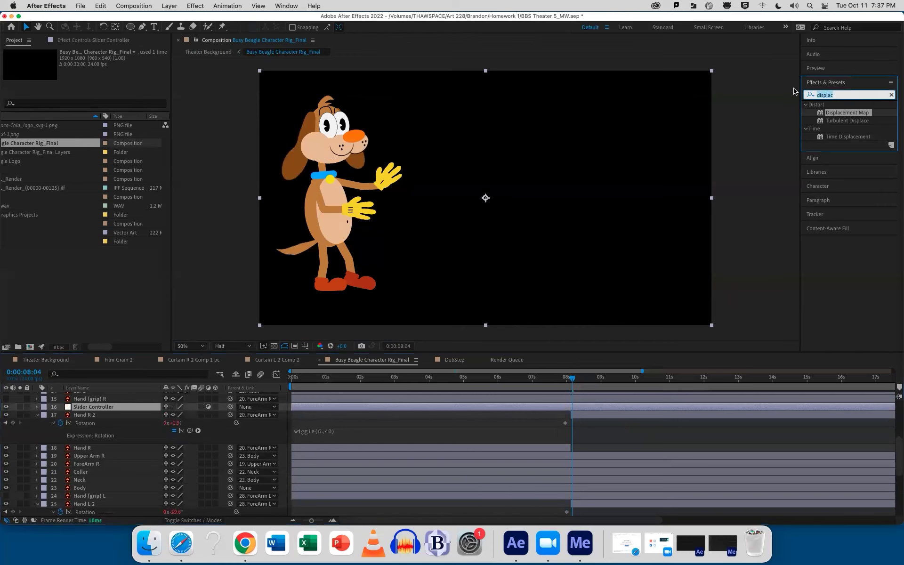
text(slider)
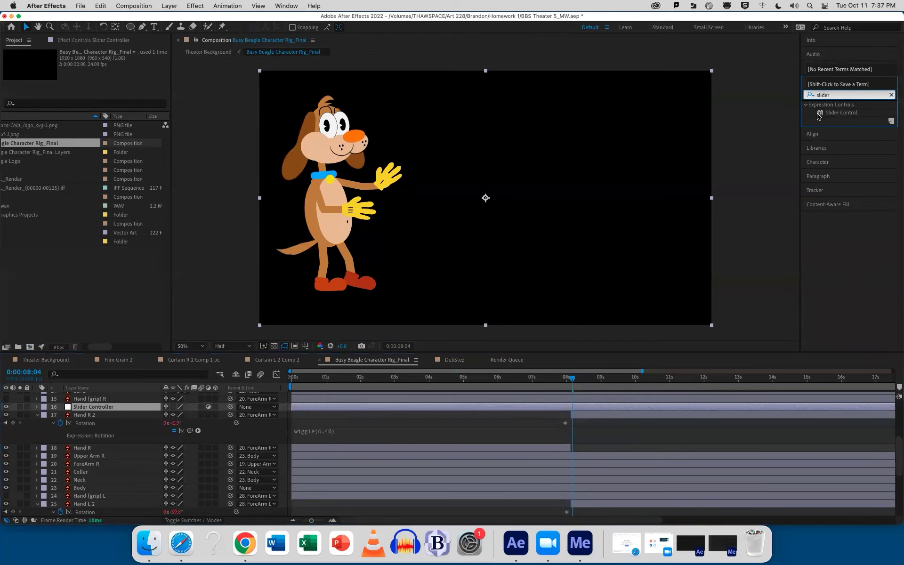
drag(839, 113, 598, 408)
key(super+s)
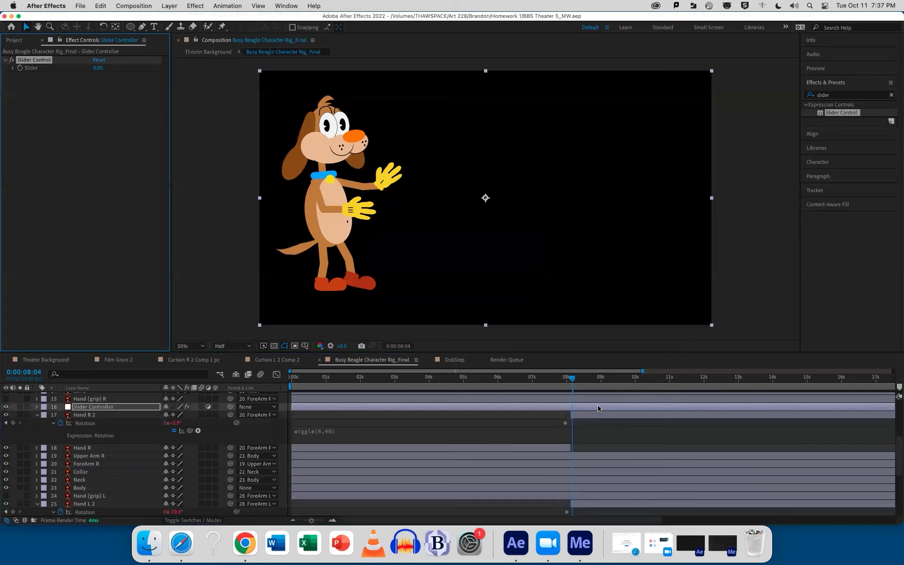
click(599, 408)
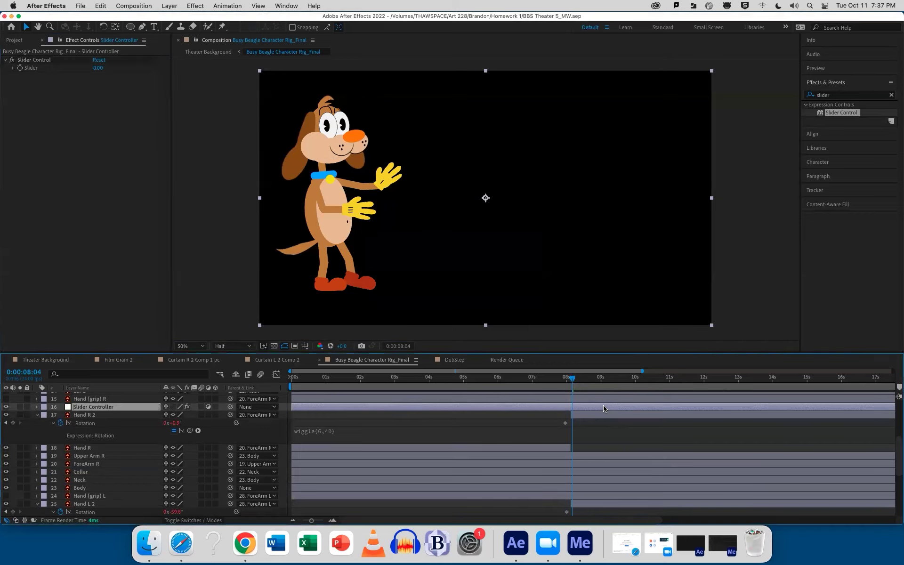
click(168, 6)
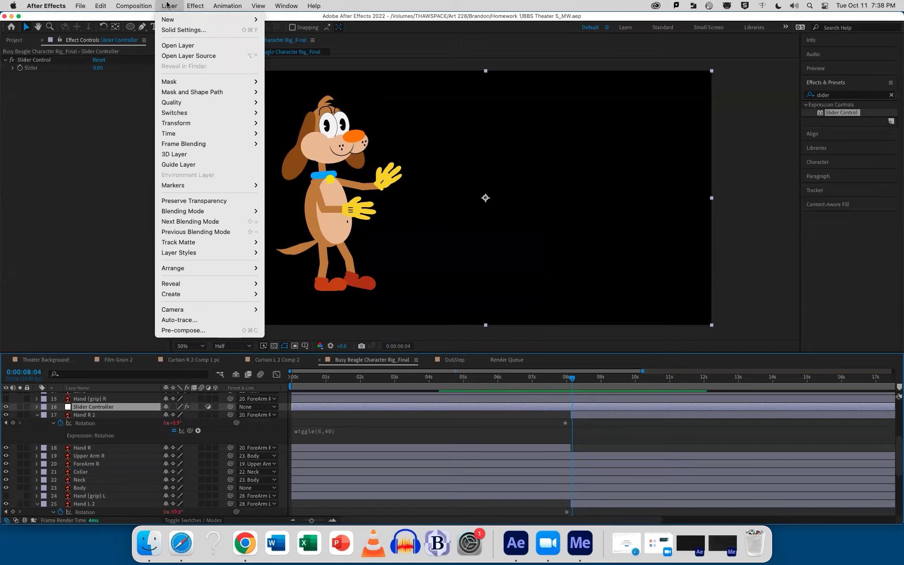
mouse_move(167, 20)
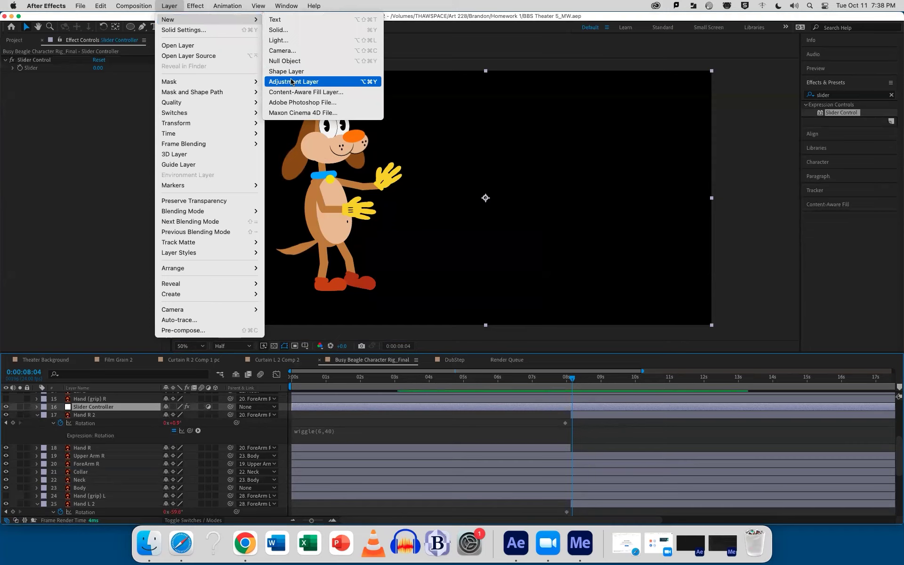
key(Escape)
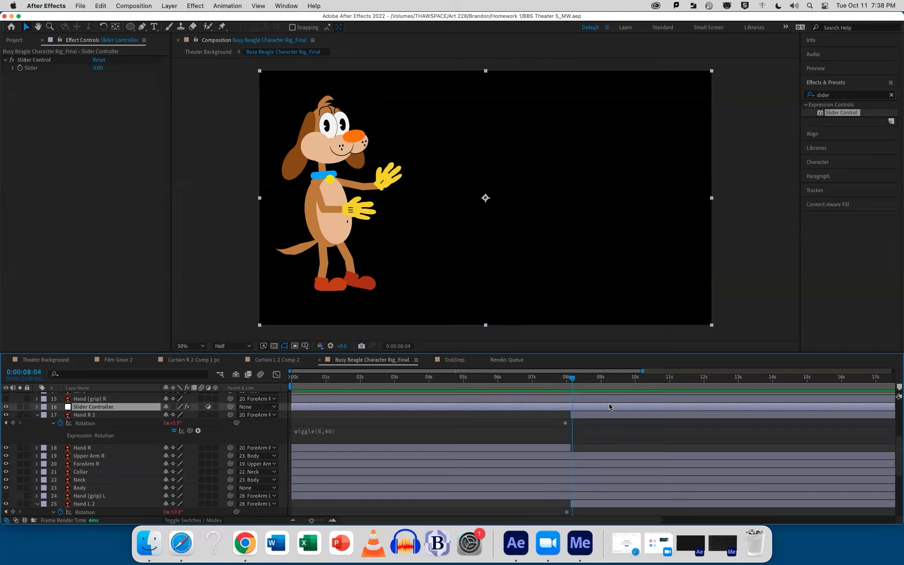
- Reveal the Slider property of the Slider Controller layer's Slider Control effect and enlarge the timeline area to show both hand expressions
scroll(609, 407, right, 2)
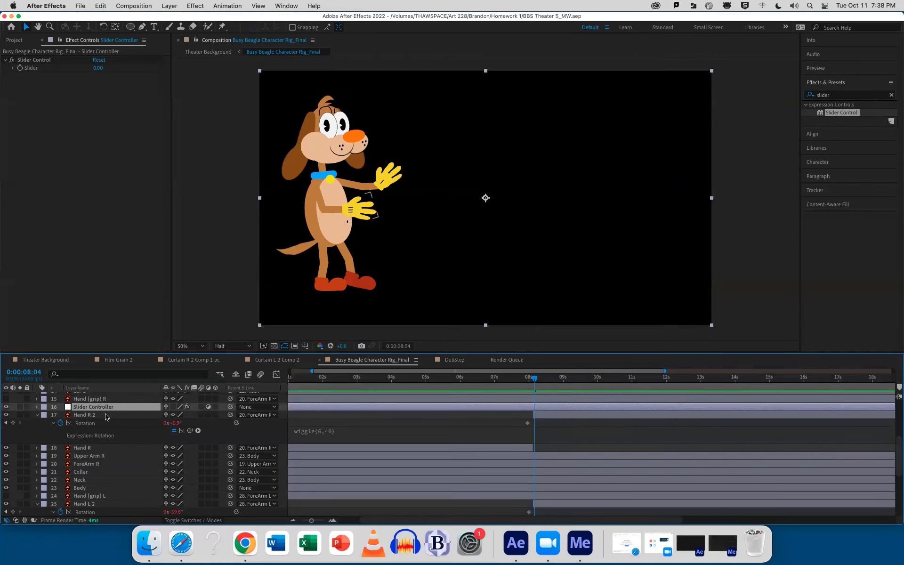
key(e)
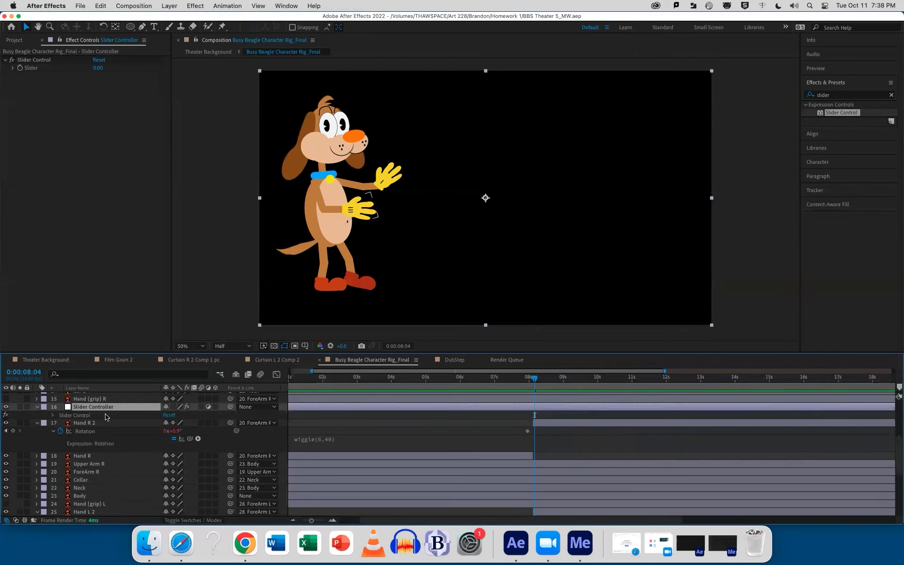
click(80, 416)
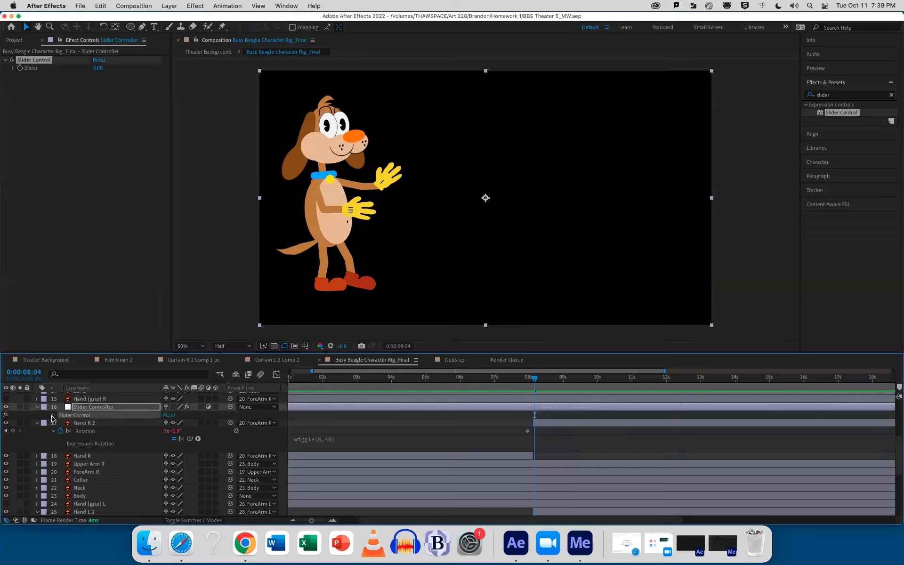
click(53, 416)
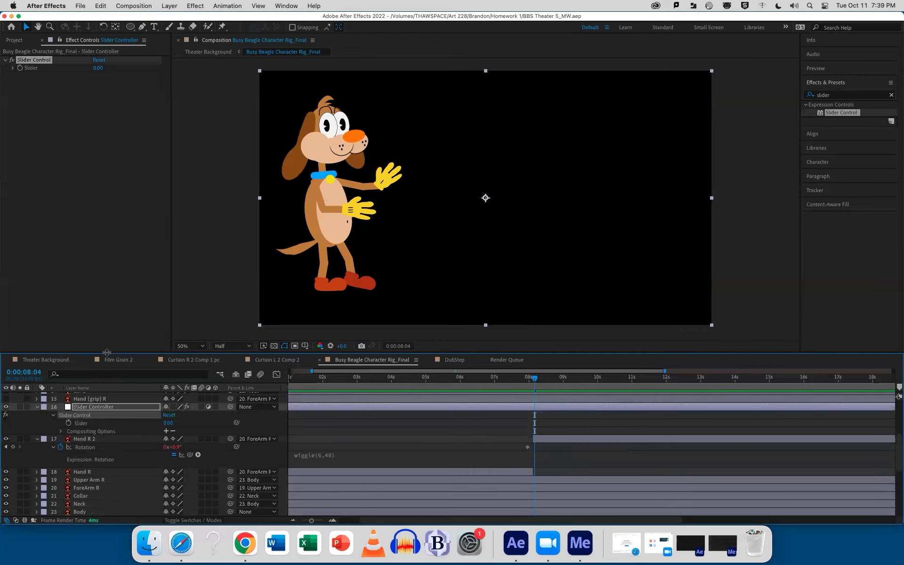
drag(108, 338, 112, 294)
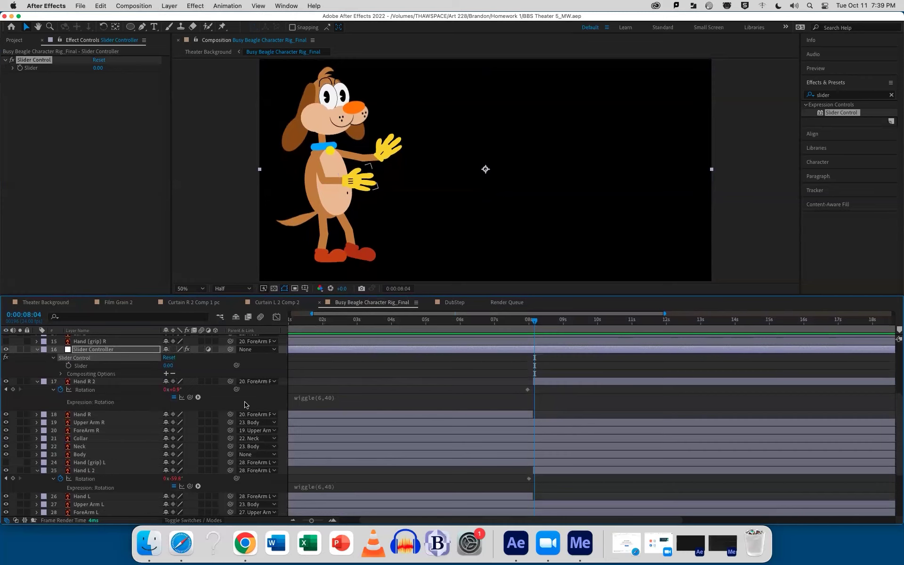
- Replace the frequency in Hand R 2's Rotation wiggle expression with a pick-whip link to Slider Controller's Slider property
click(324, 399)
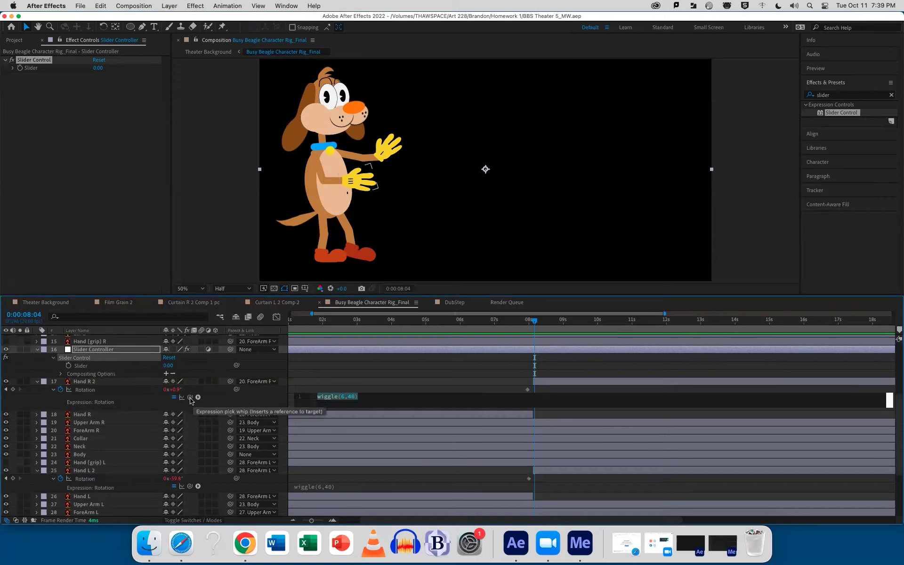
click(346, 397)
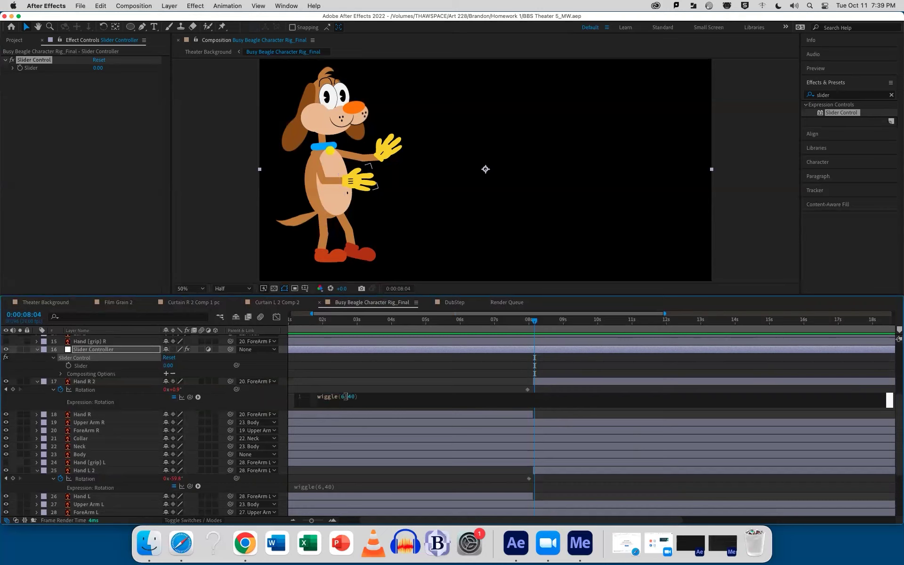
double_click(343, 397)
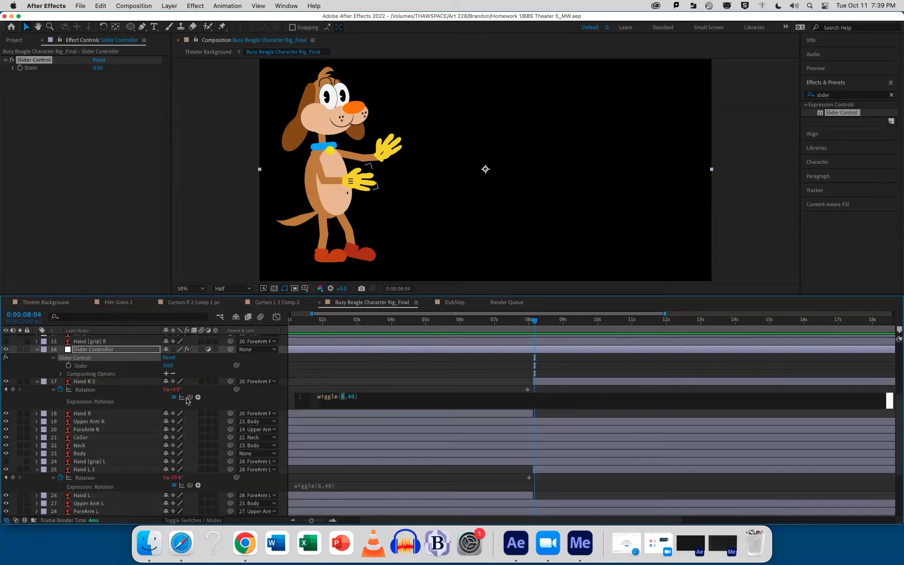
mouse_move(190, 397)
mouse_down()
mouse_move(75, 382)
mouse_move(64, 370)
mouse_move(82, 370)
mouse_up()
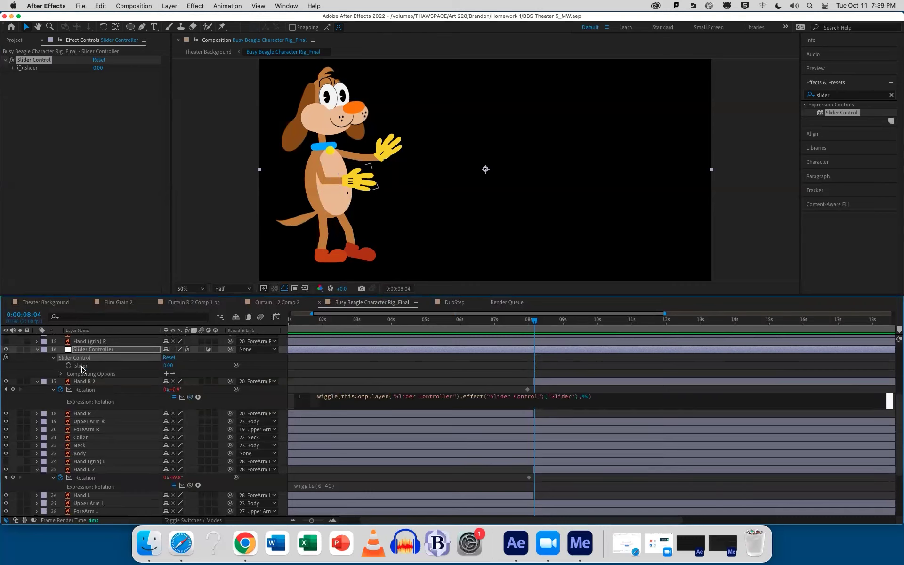
click(537, 372)
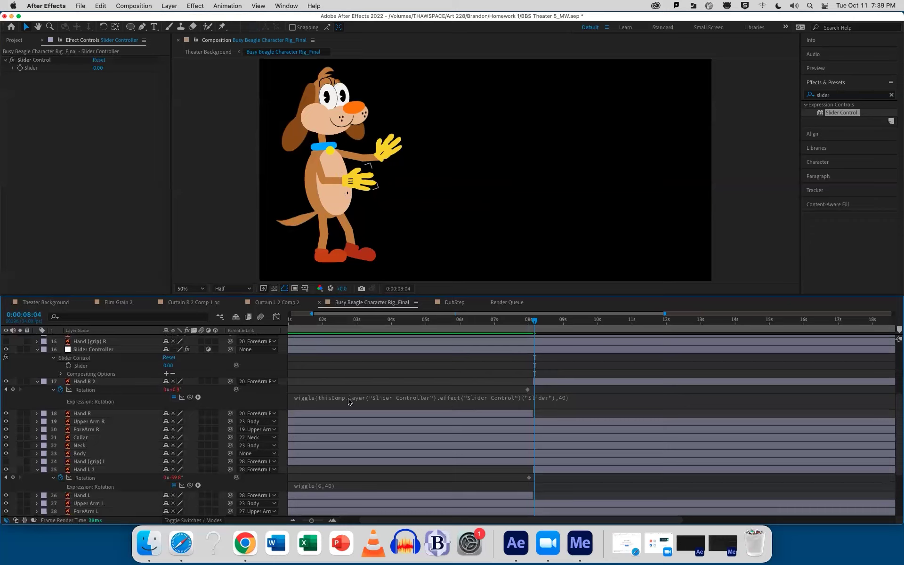
- Replace the frequency in Hand L 2's Rotation wiggle expression with a pick-whip link to Slider Controller's Slider property
click(320, 489)
click(343, 486)
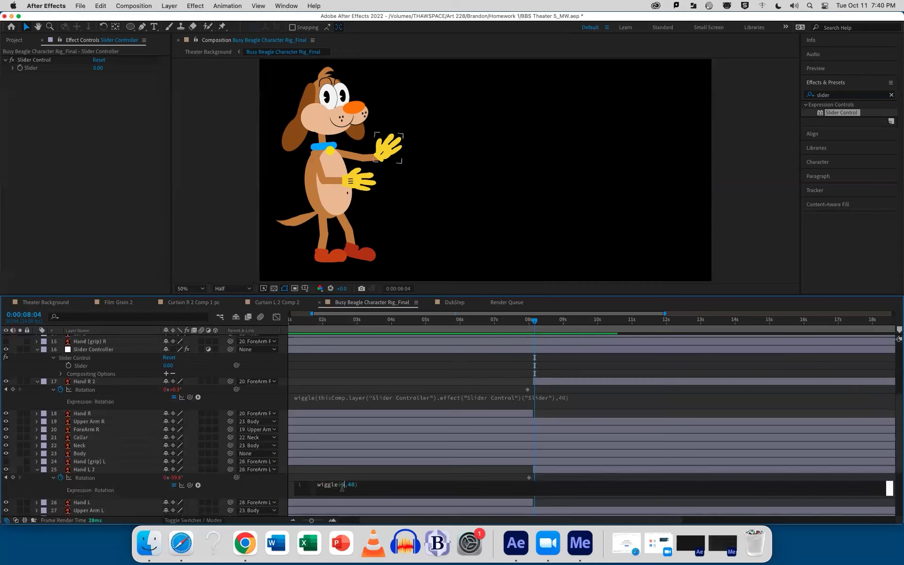
double_click(343, 485)
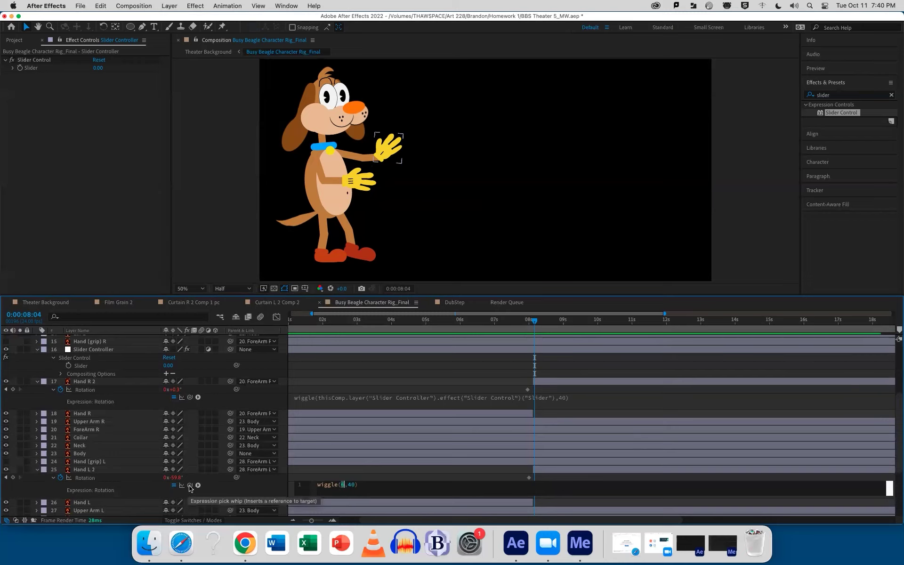
drag(190, 485, 81, 366)
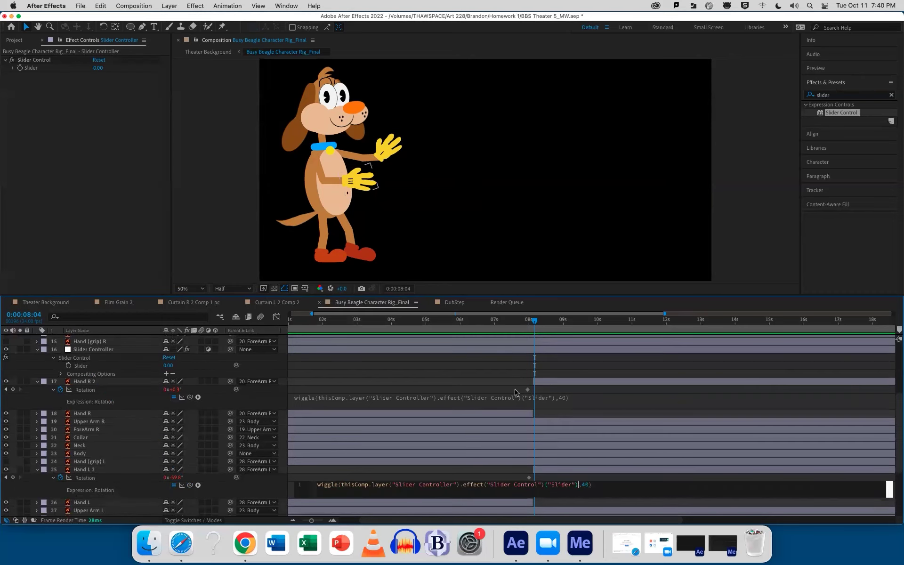
click(555, 363)
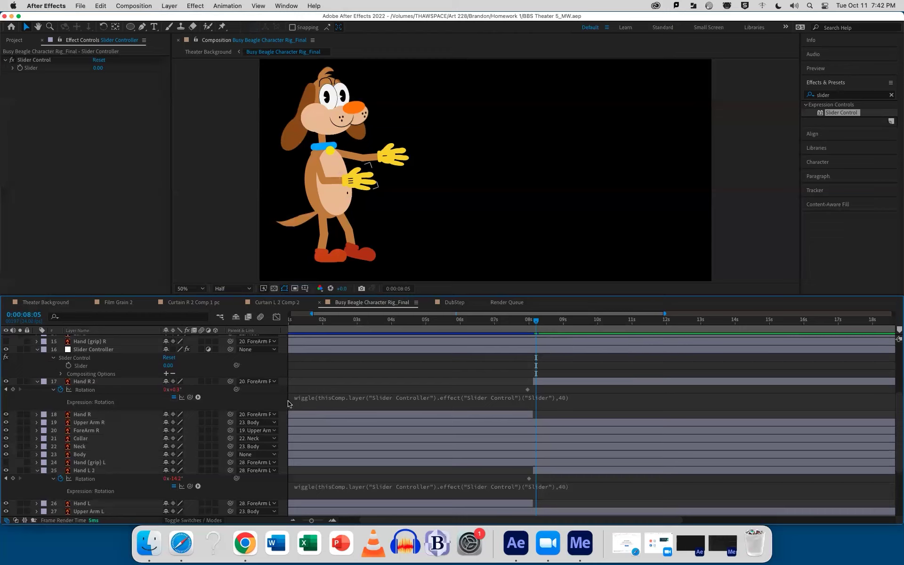
- Keyframe Slider Controller's Slider at 0 at 0:00:08:05 and at 1 at 0:00:08:17
click(548, 351)
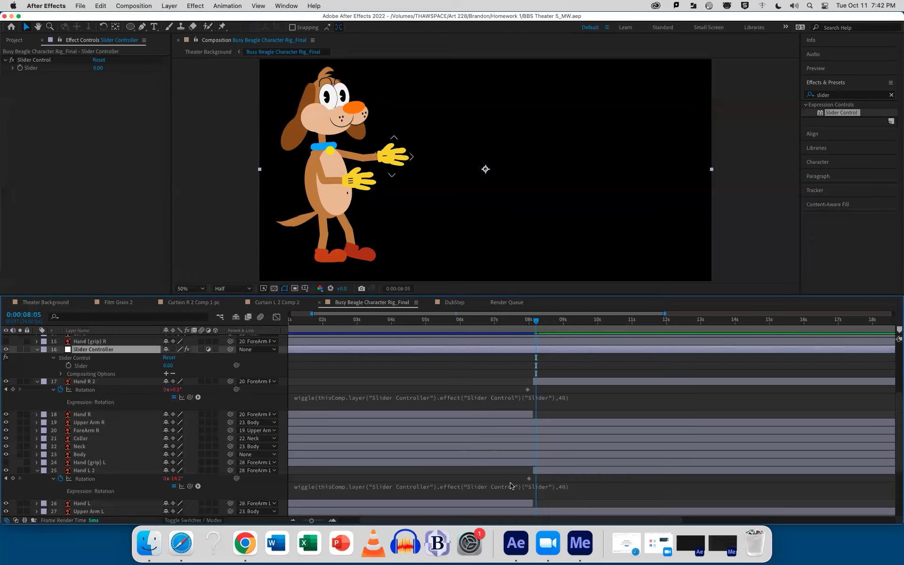
drag(172, 366, 165, 368)
click(68, 366)
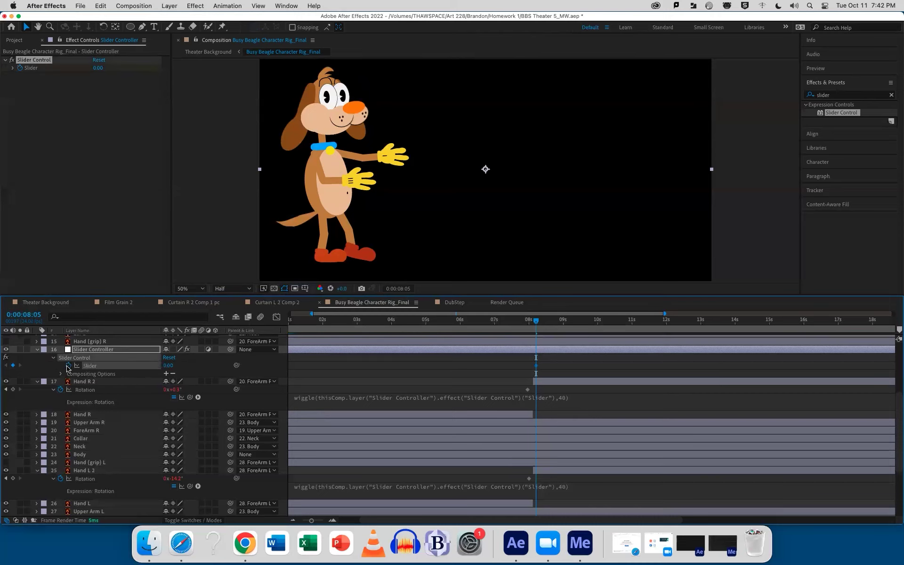
click(547, 322)
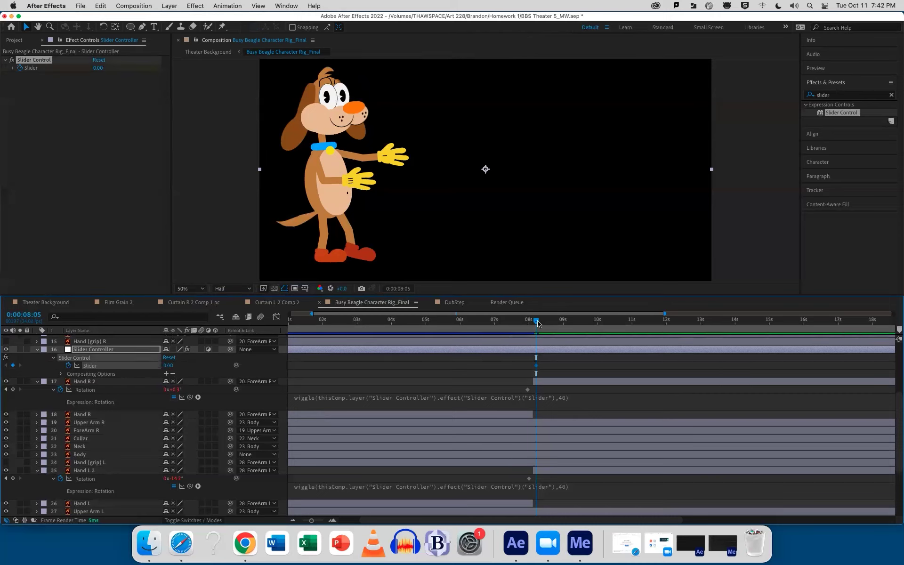
drag(548, 323, 553, 322)
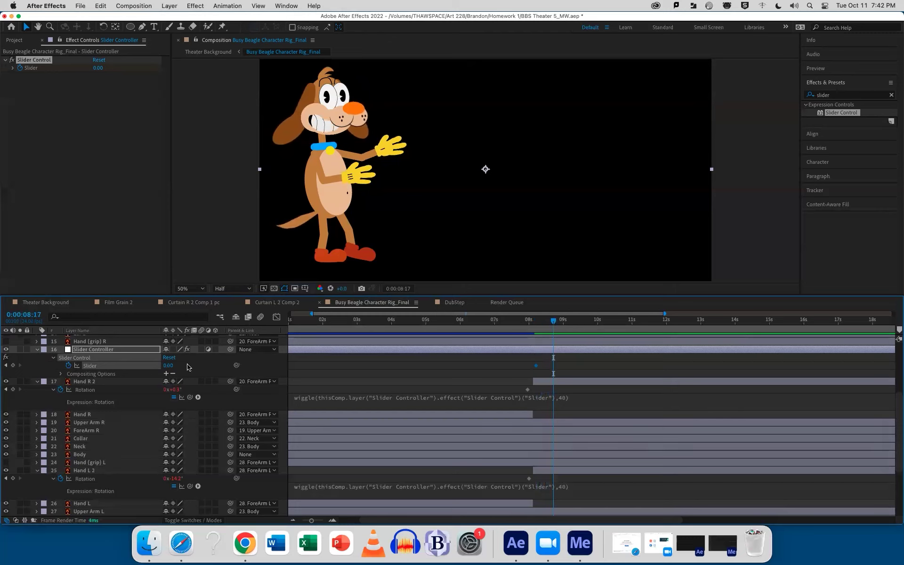
click(168, 366)
key(Return)
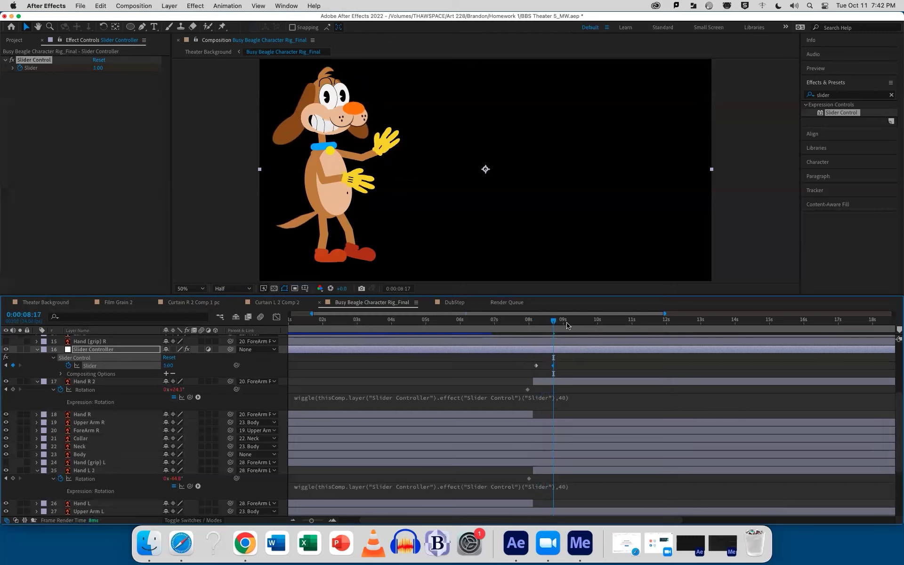
- Add a Slider keyframe holding 1 at 0:00:11:23 and set the Slider to 0 at 0:00:12:15
drag(554, 324, 666, 321)
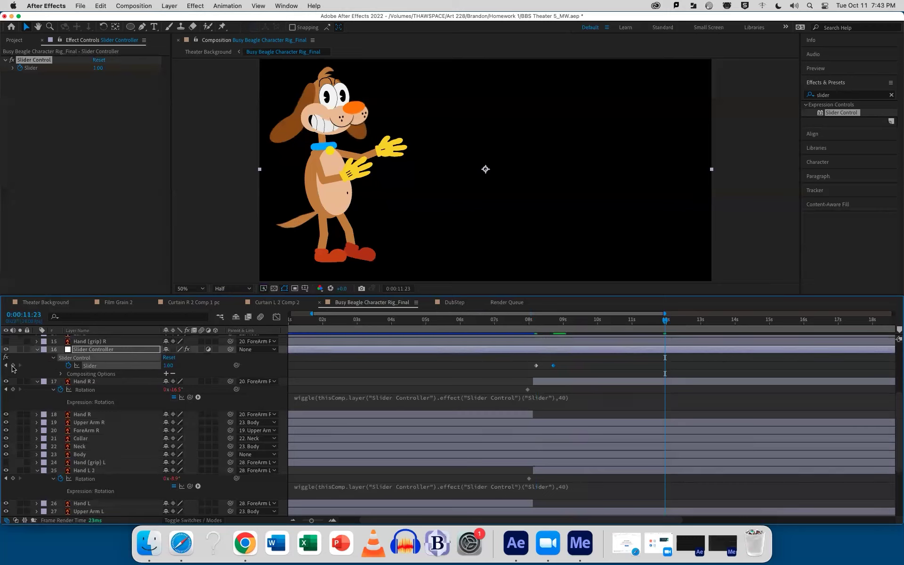
click(13, 366)
mouse_move(553, 369)
drag(537, 322, 688, 322)
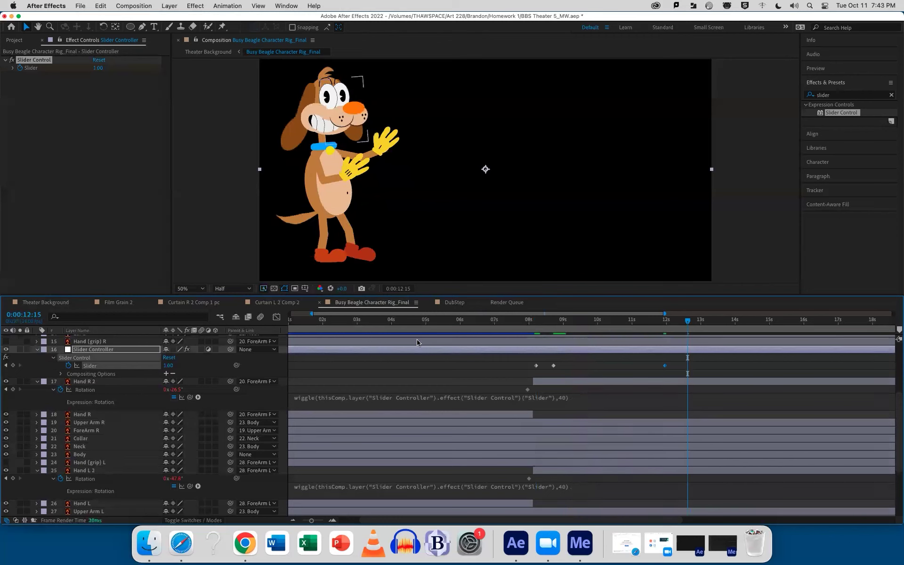
click(167, 365)
text(0)
key(Return)
- Preview the slider-driven hand wiggle in the rig and Theater Background compositions and save the project
click(531, 321)
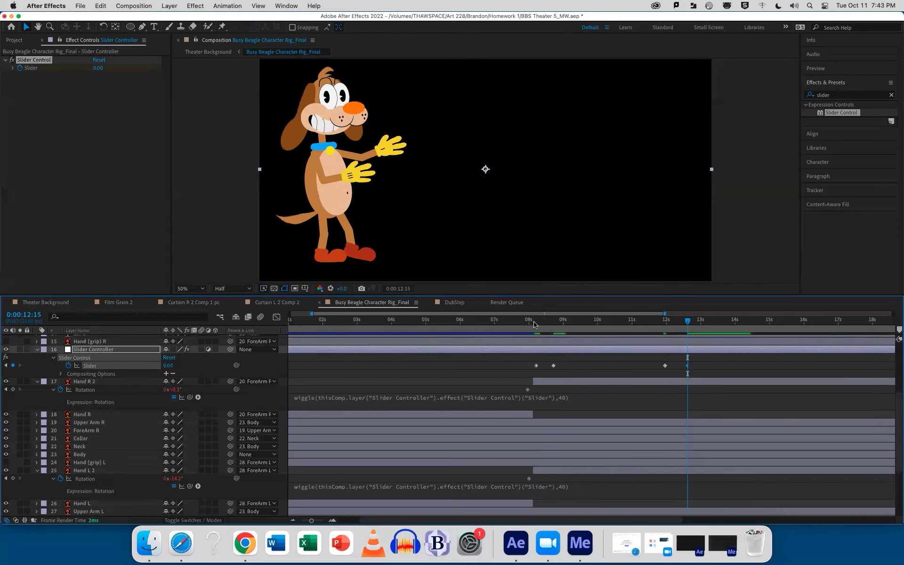
key(space)
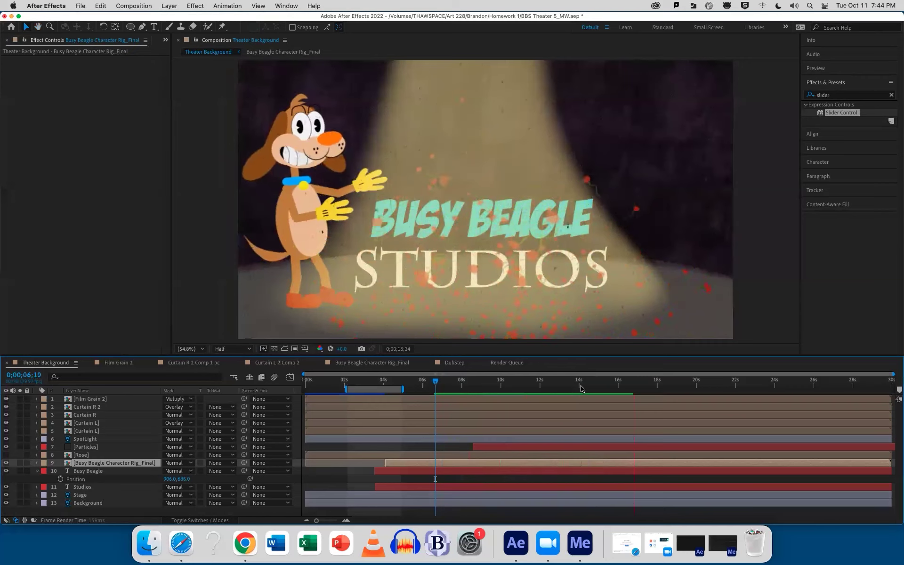
click(448, 385)
key(space)
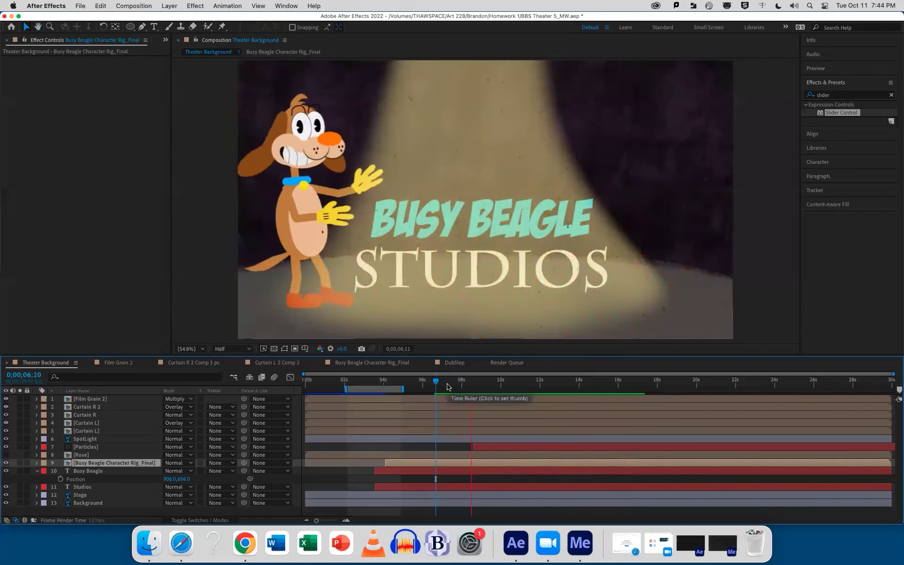
key(space)
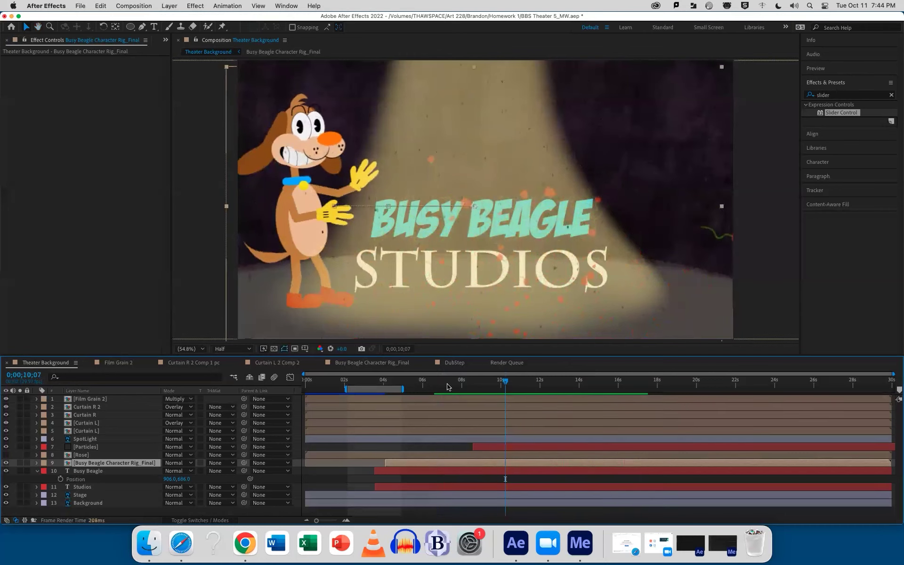
key(super+s)
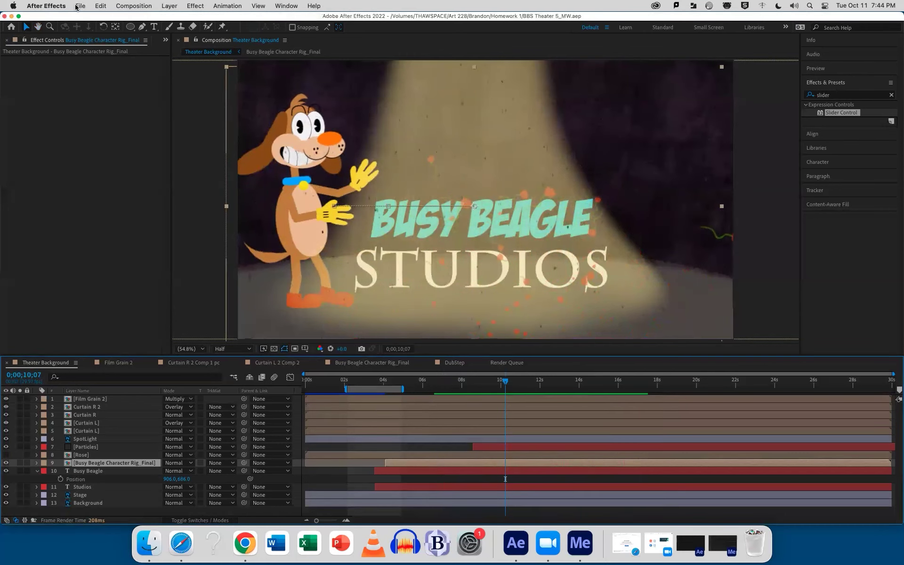
click(80, 5)
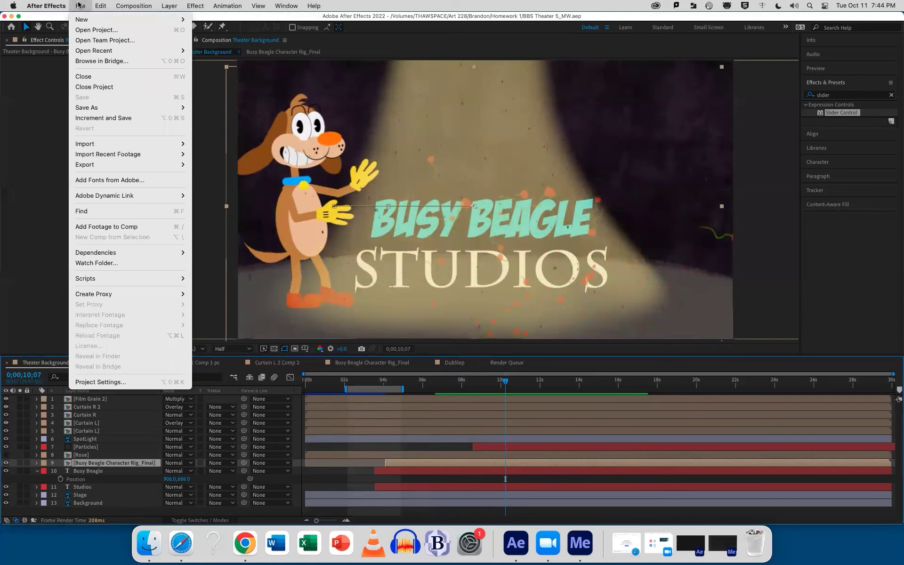
key(Escape)
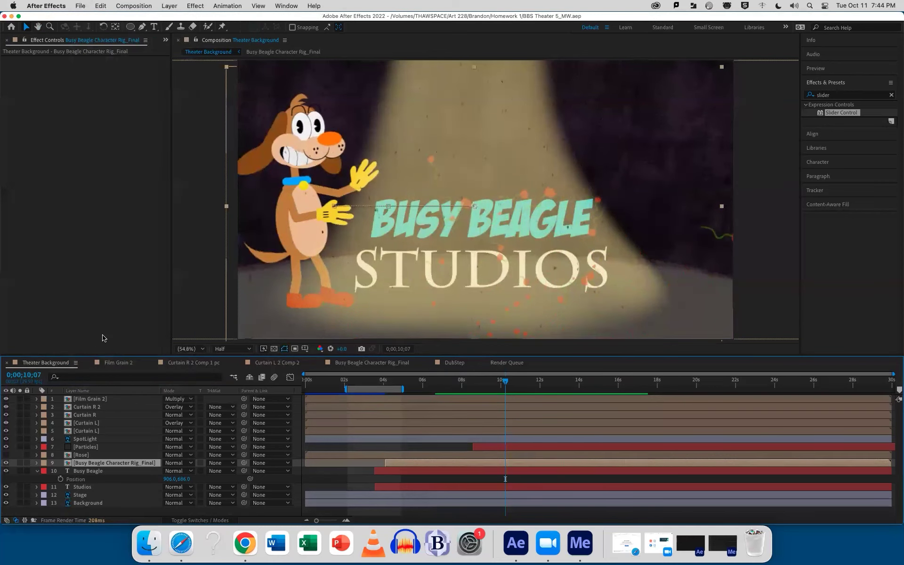
- Return to the Busy Beagle Character Rig_Final composition and scrub through the hand wiggle from 0:00:08:05 past the last Slider keyframe
click(445, 363)
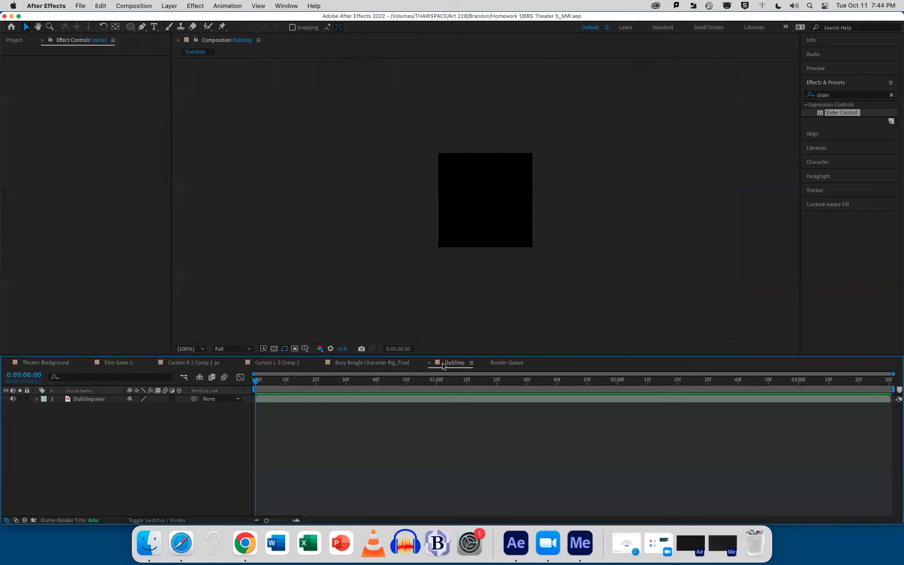
click(390, 363)
click(536, 382)
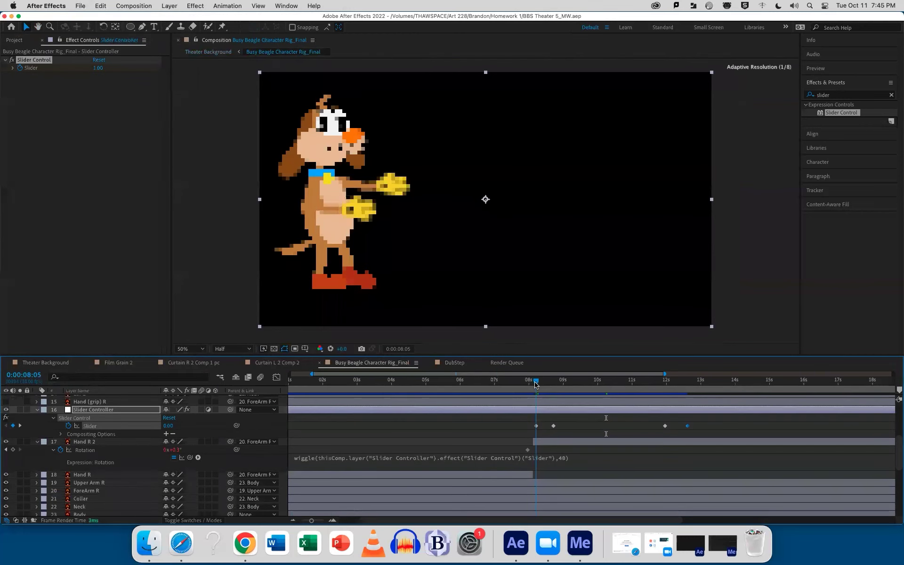
drag(535, 383, 706, 378)
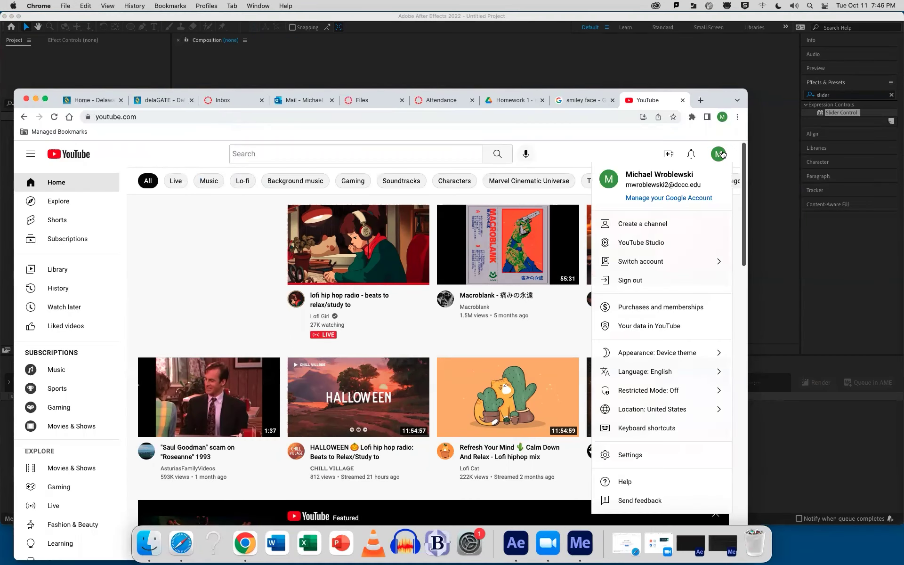
- In YouTube, open YouTube Studio for the signed-in account and create the channel with the suggested name
click(717, 154)
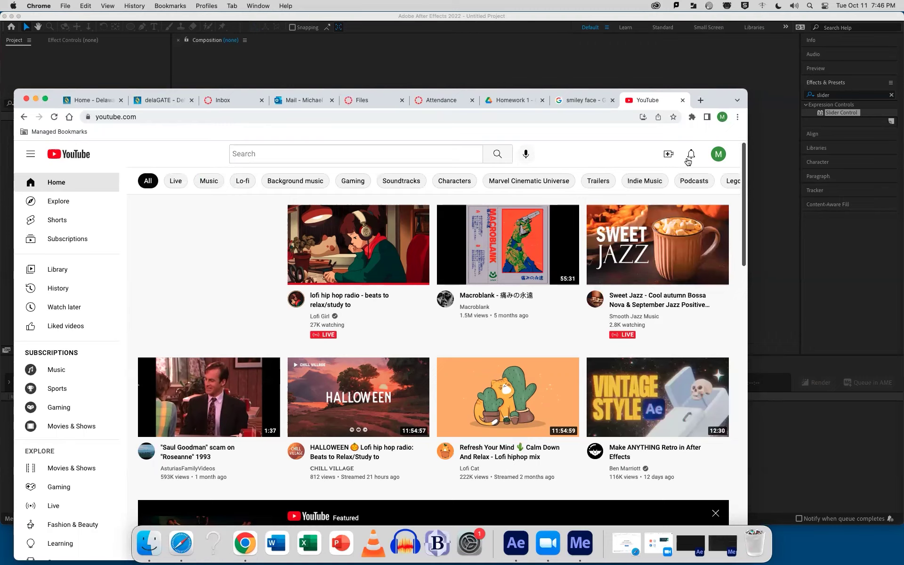
click(719, 156)
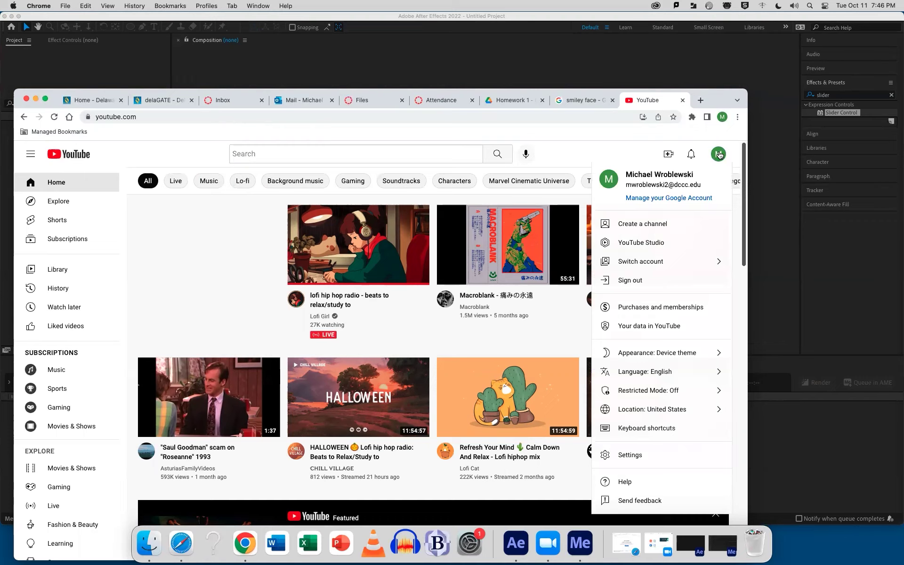
click(638, 243)
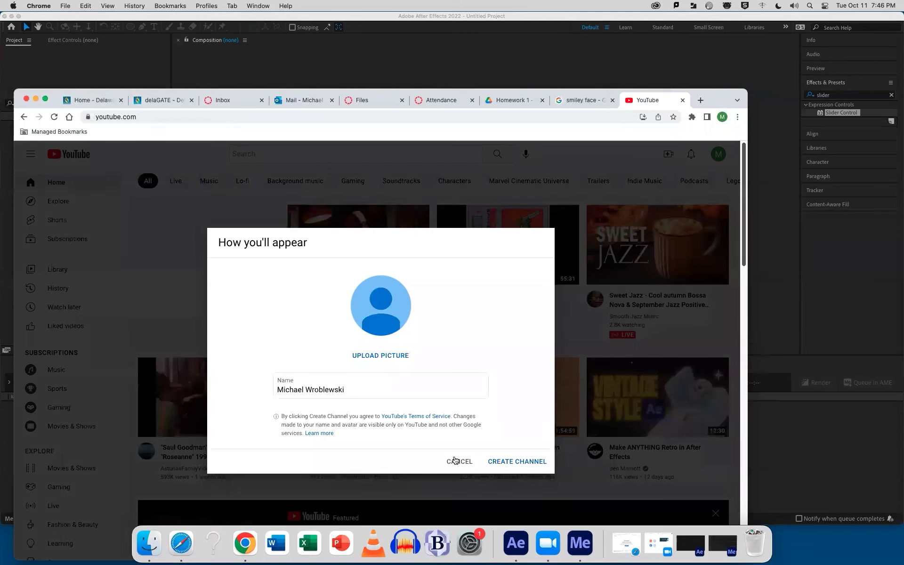
click(517, 463)
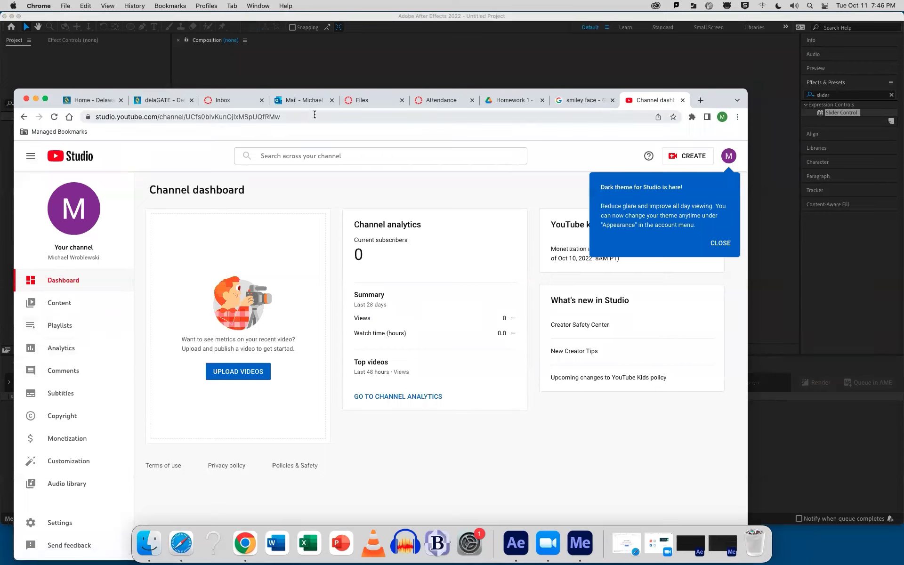
- Open YouTube Studio's Audio library, dismiss the customization tip, and filter the music to tracks with attribution not required
drag(715, 100, 718, 85)
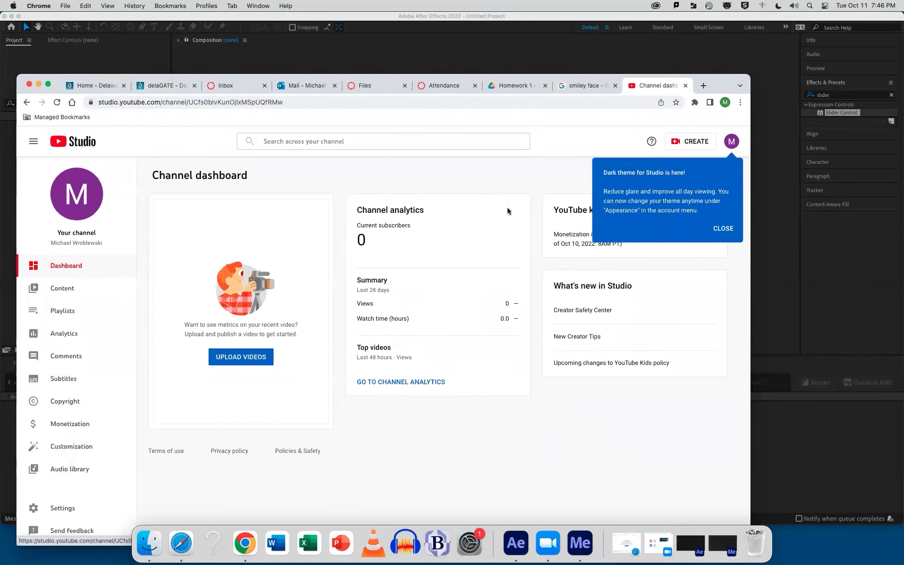
click(733, 142)
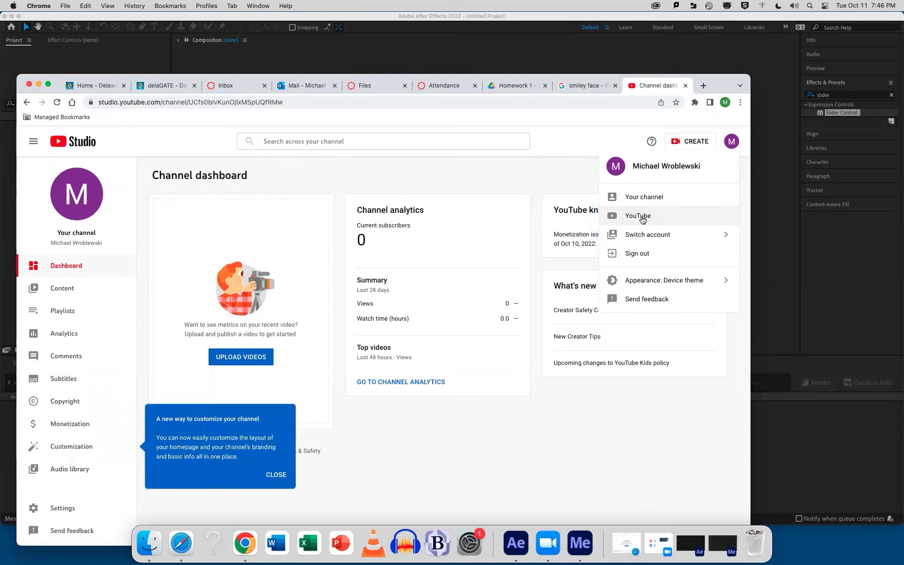
click(506, 175)
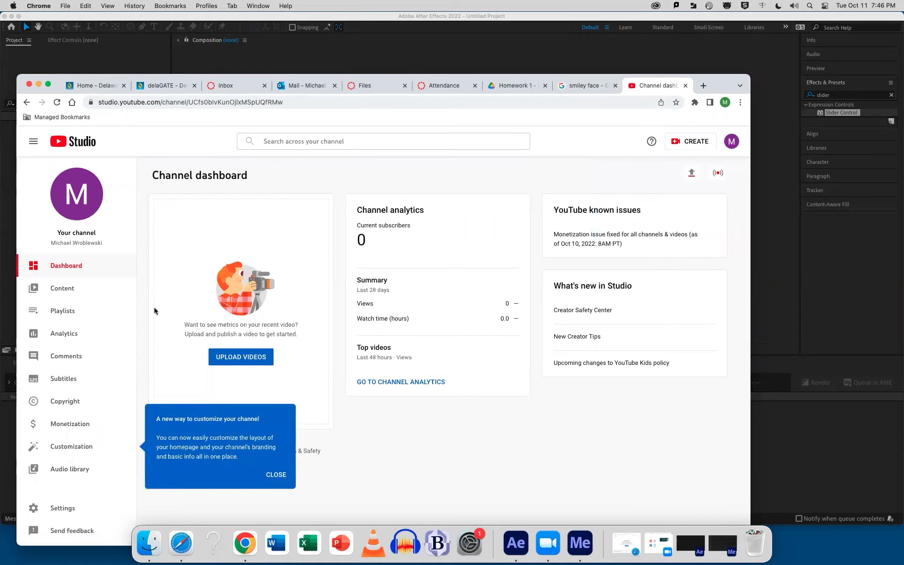
click(67, 469)
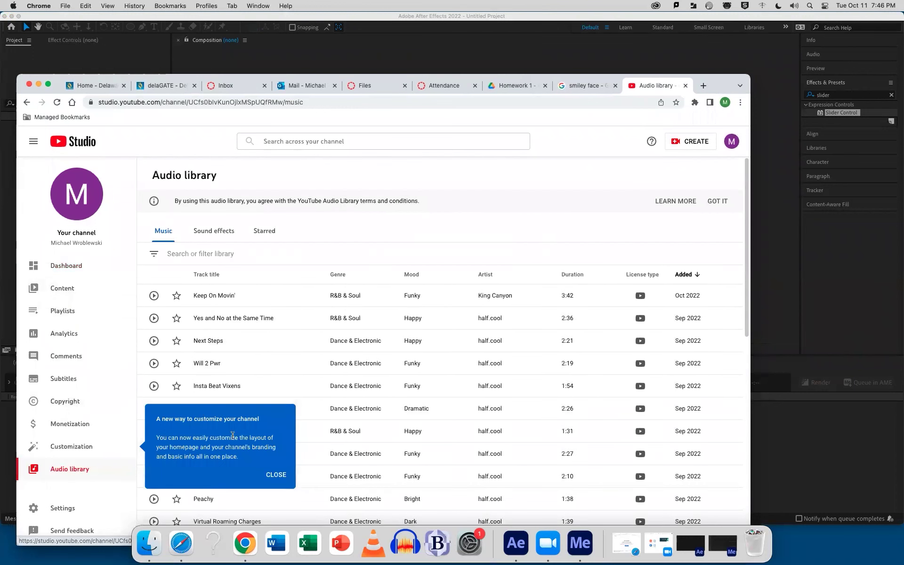
click(276, 475)
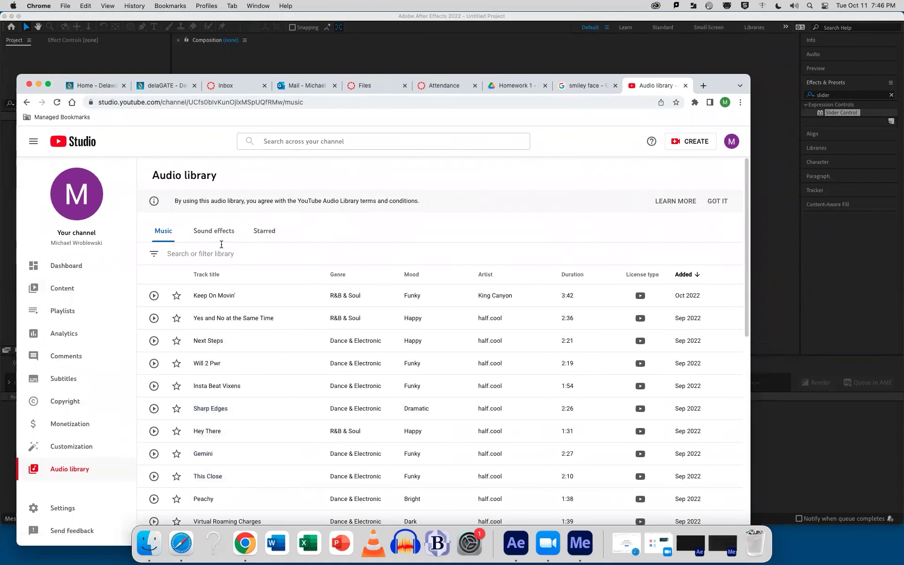
click(154, 256)
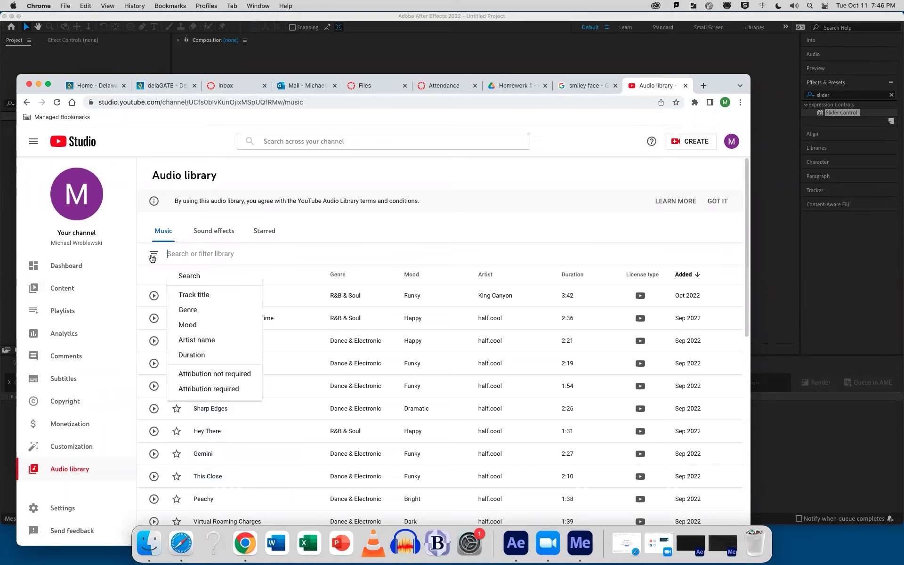
click(236, 377)
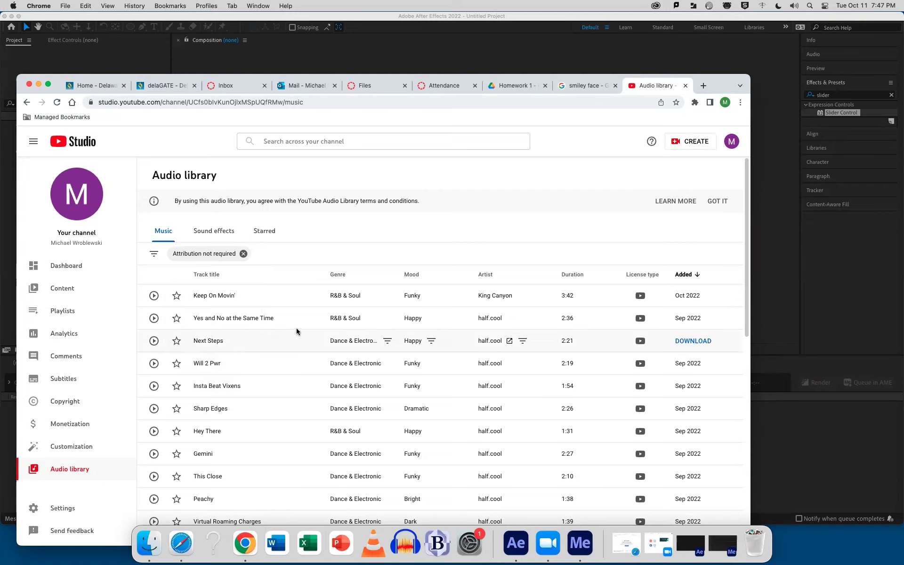
- Browse the Audio library's sound effects and play a short sample of the 3:52 Kids Playing ambience
click(222, 232)
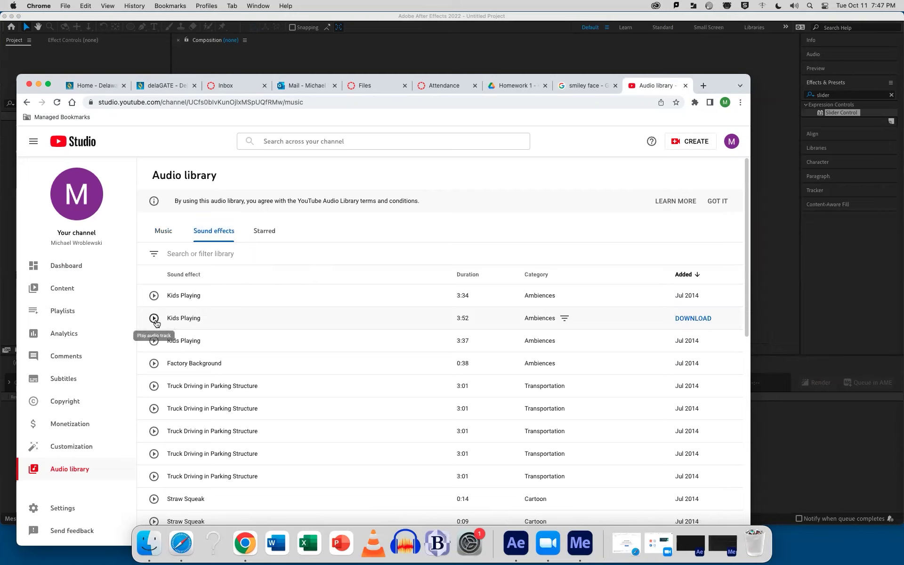
click(155, 320)
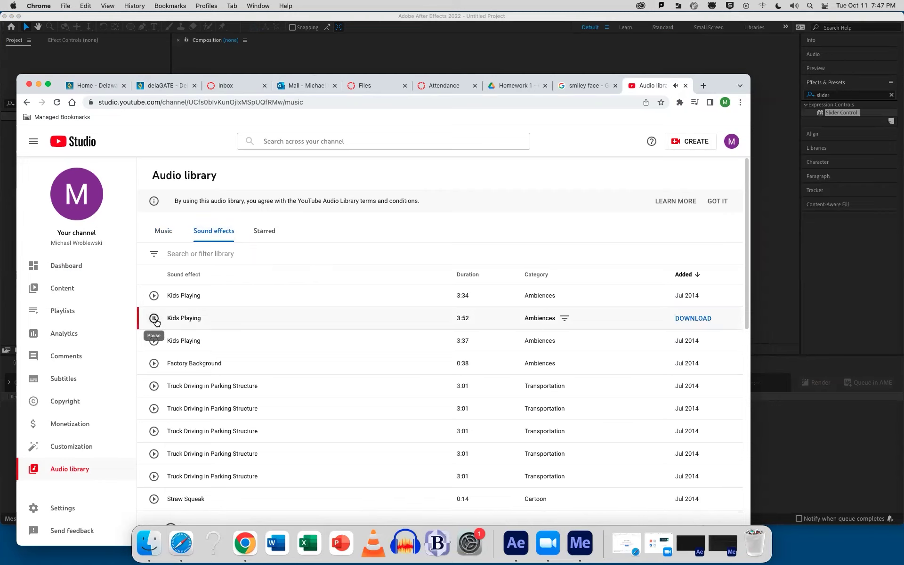
click(155, 319)
scroll(329, 322, down, 10)
scroll(342, 335, up, 10)
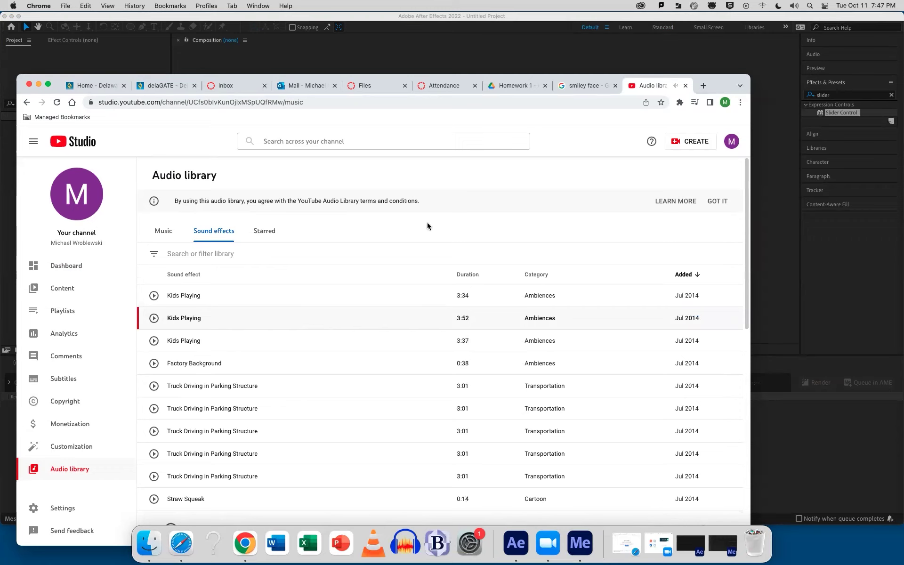
- Browse further through the sound effects and play a short sample of Disk Drive Insert and Spinning
mouse_move(268, 318)
drag(751, 235, 736, 469)
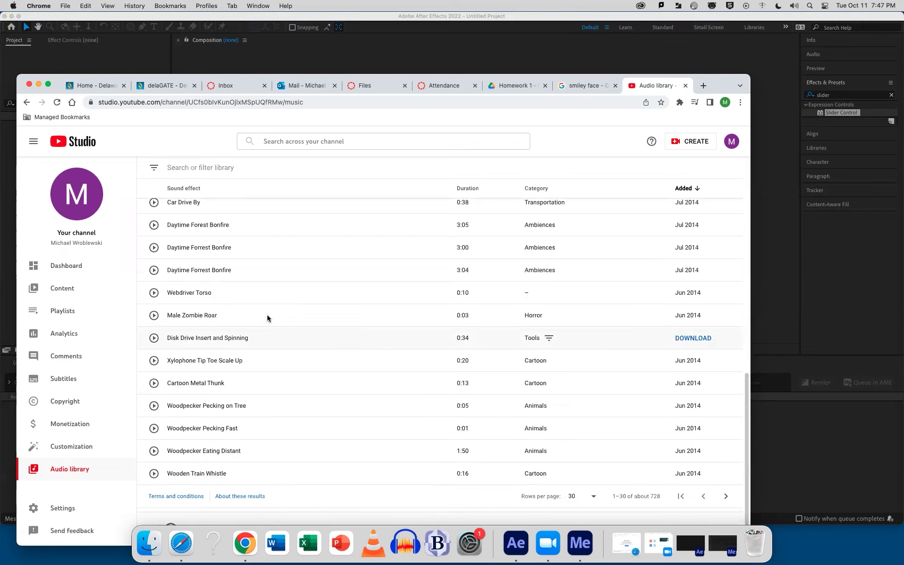
click(154, 315)
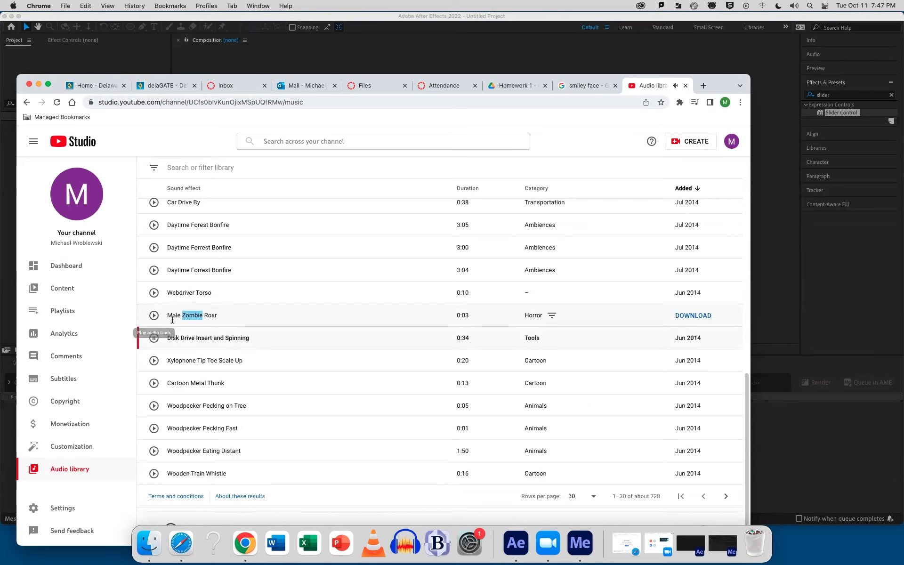
click(154, 337)
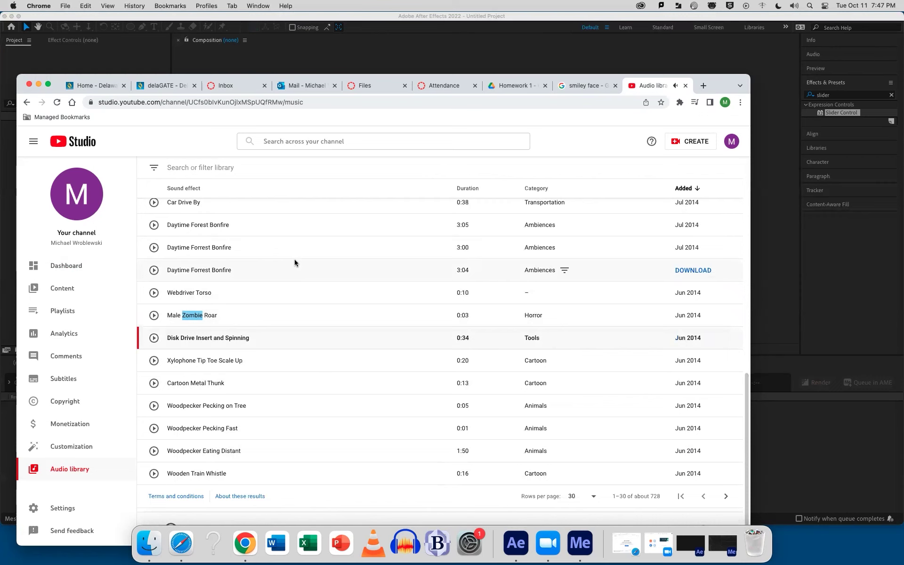
- View the Audio library's starred tracks and return to the music list
scroll(294, 259, up, 10)
click(274, 237)
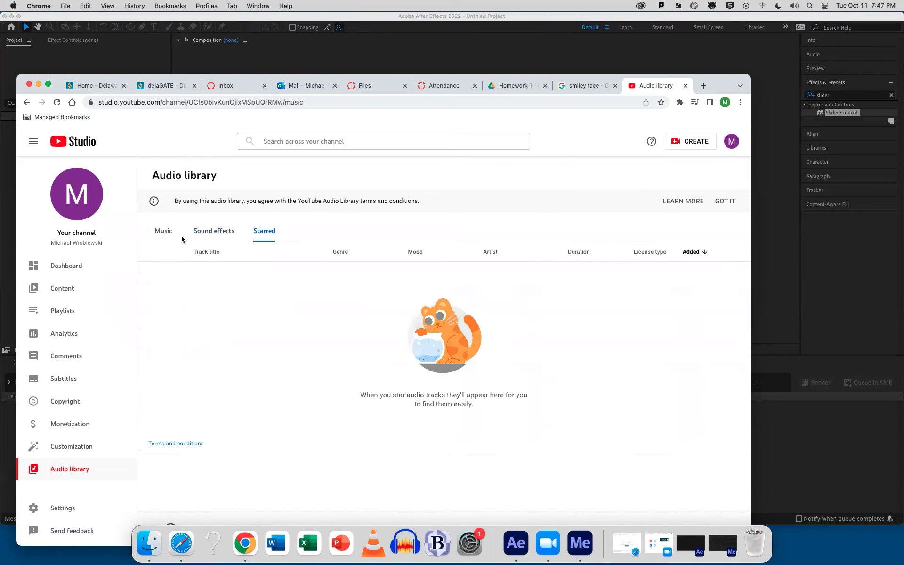
click(162, 231)
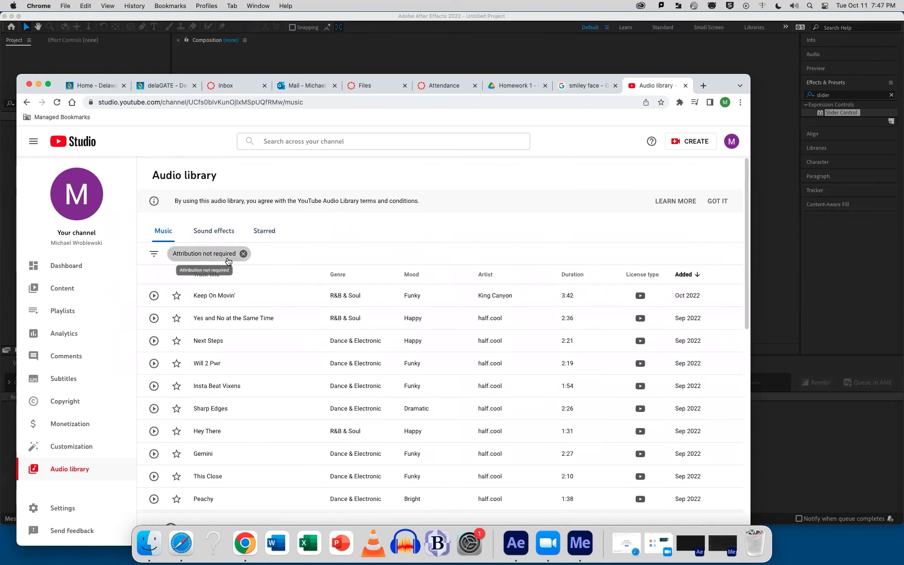
click(154, 253)
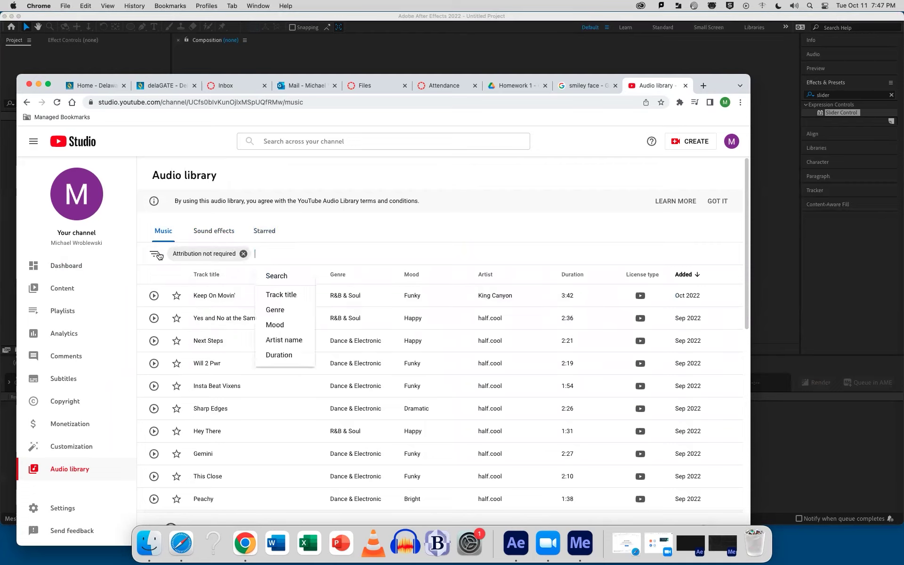
click(282, 325)
click(270, 333)
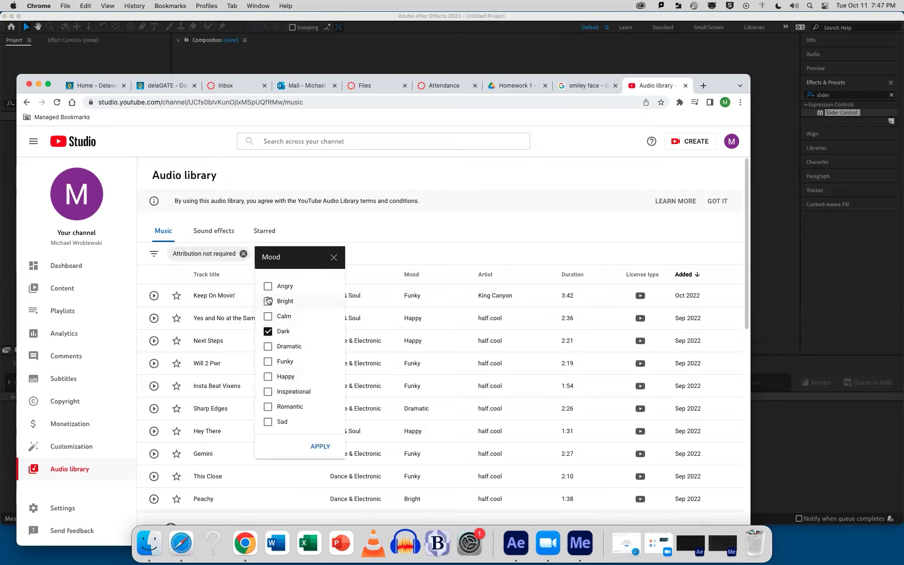
click(268, 332)
click(399, 225)
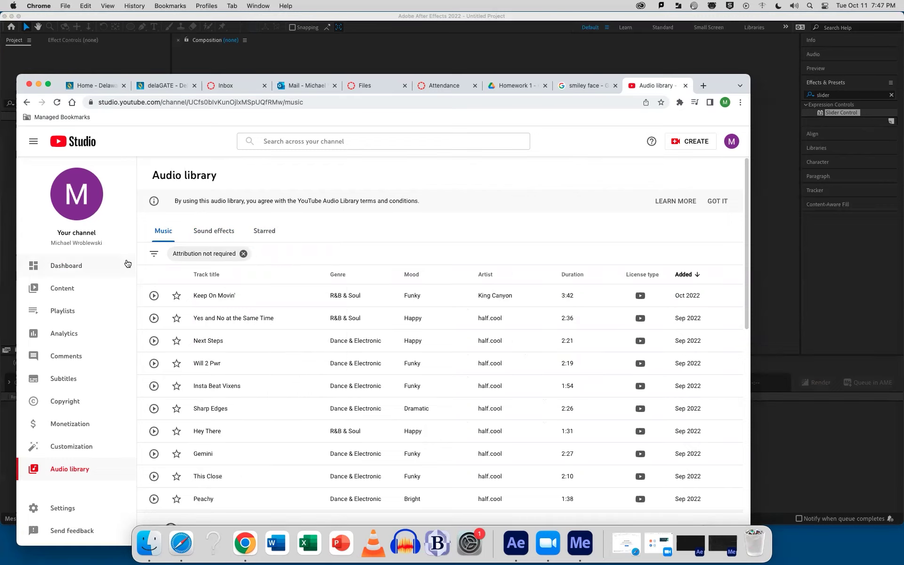
- Add a Cinematic genre filter to the music tracks
click(155, 255)
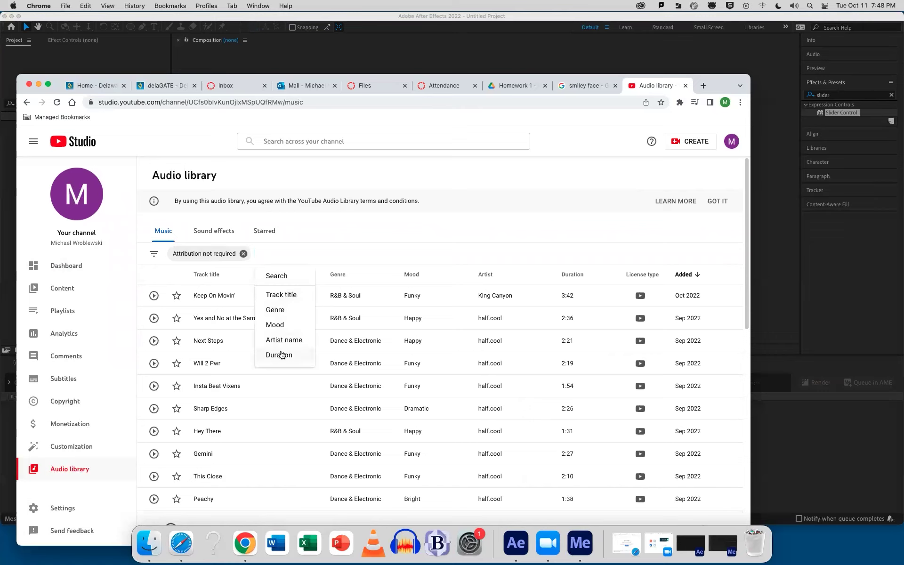
click(278, 311)
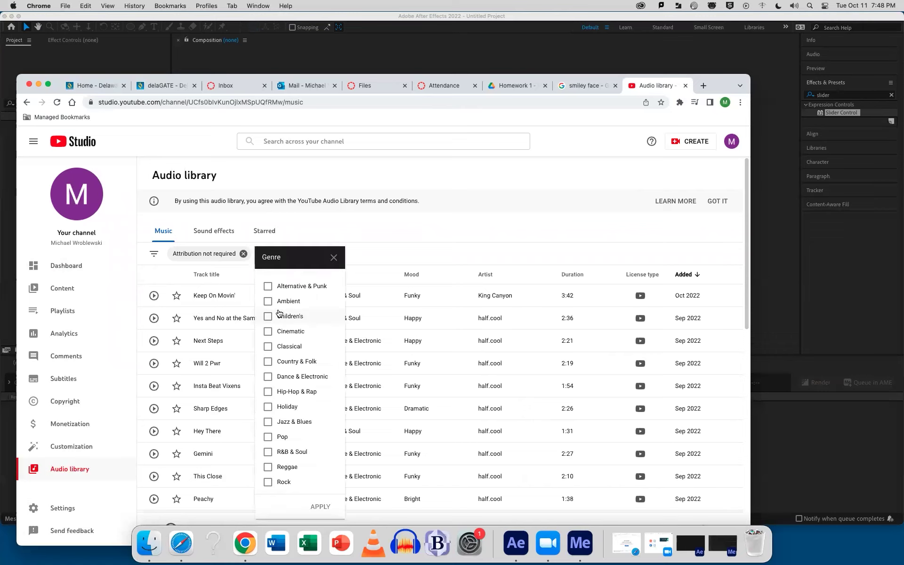
click(271, 332)
click(320, 507)
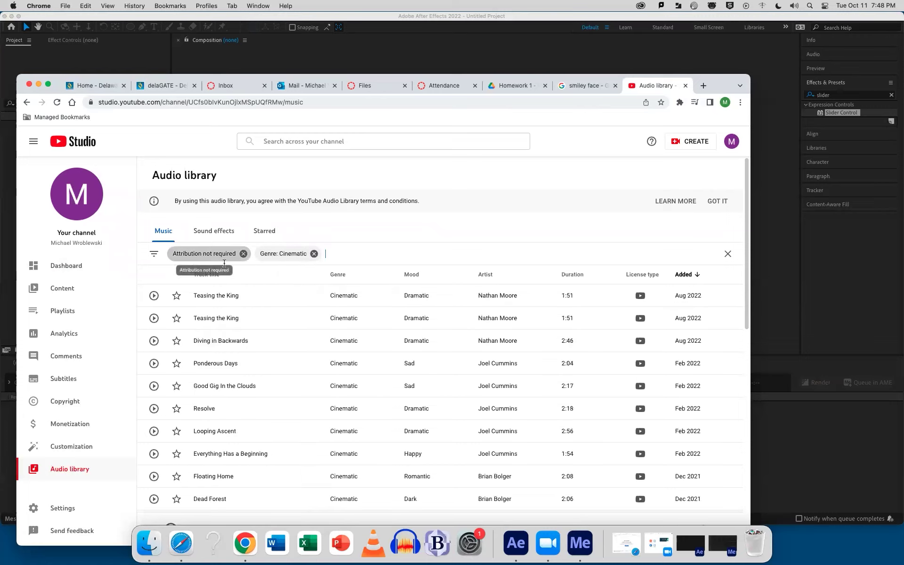
- Narrow the cinematic music further with a Dark mood filter
click(155, 255)
click(349, 311)
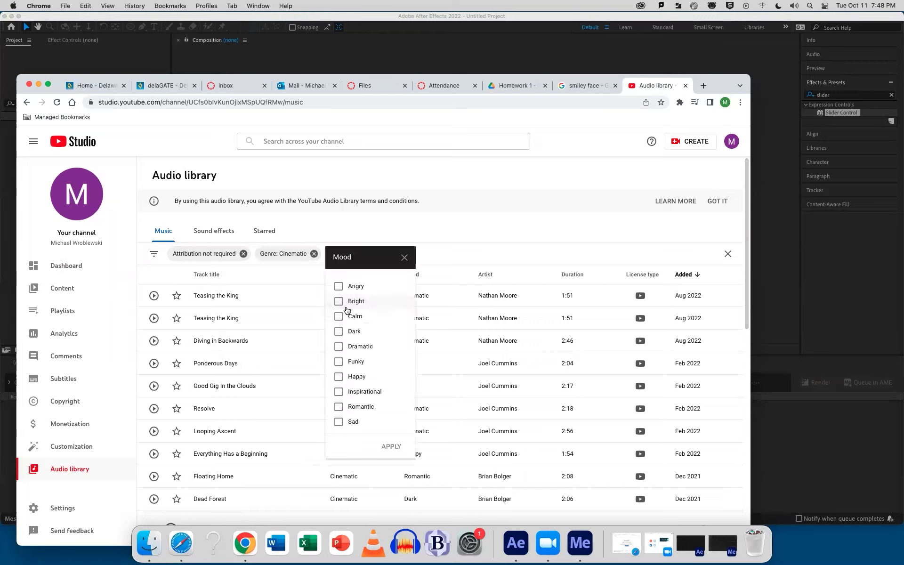
click(339, 331)
click(393, 447)
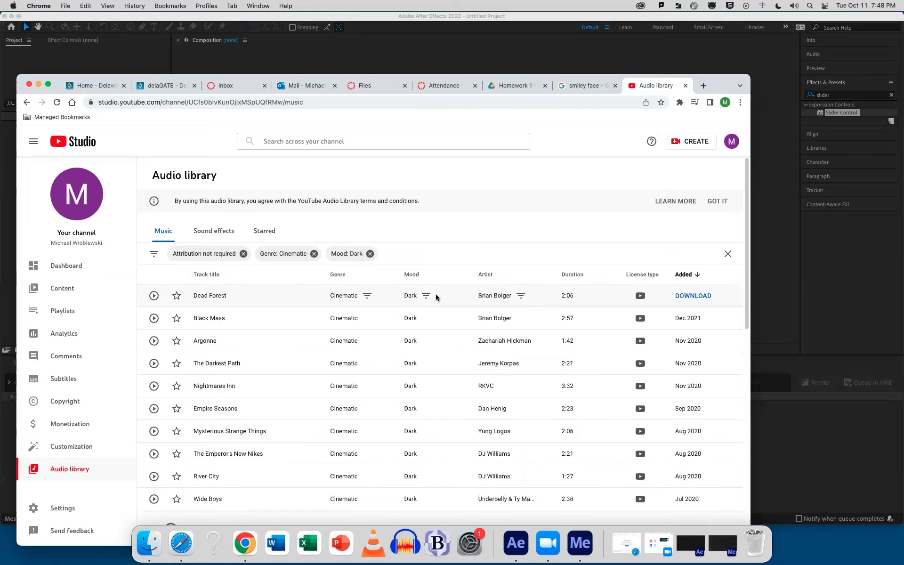
- Browse the filtered music and play a short sample of False Morel
scroll(740, 398, down, 5)
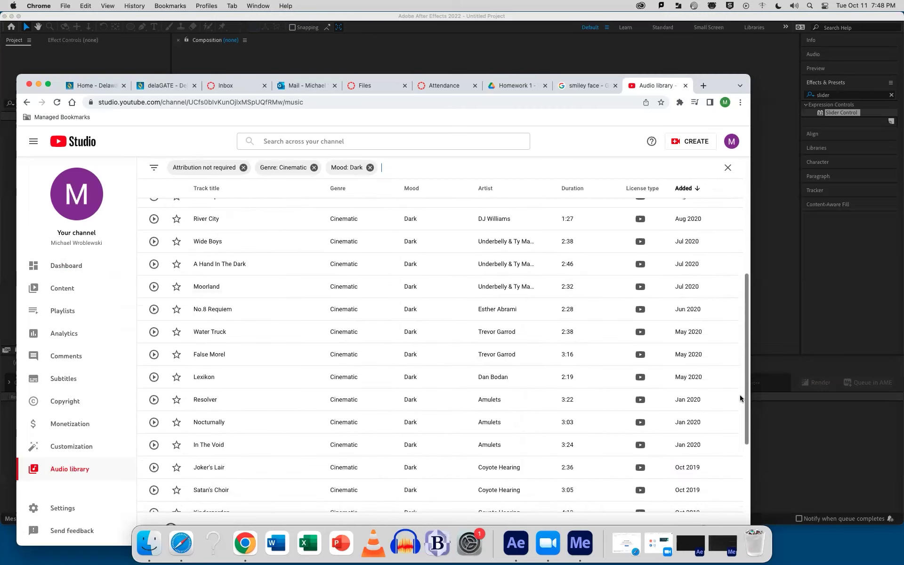
click(154, 354)
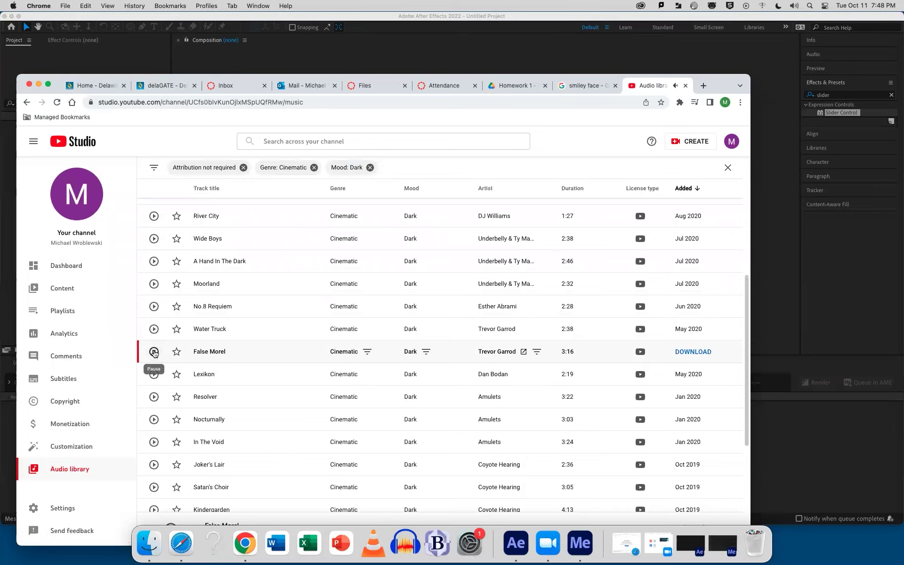
click(154, 354)
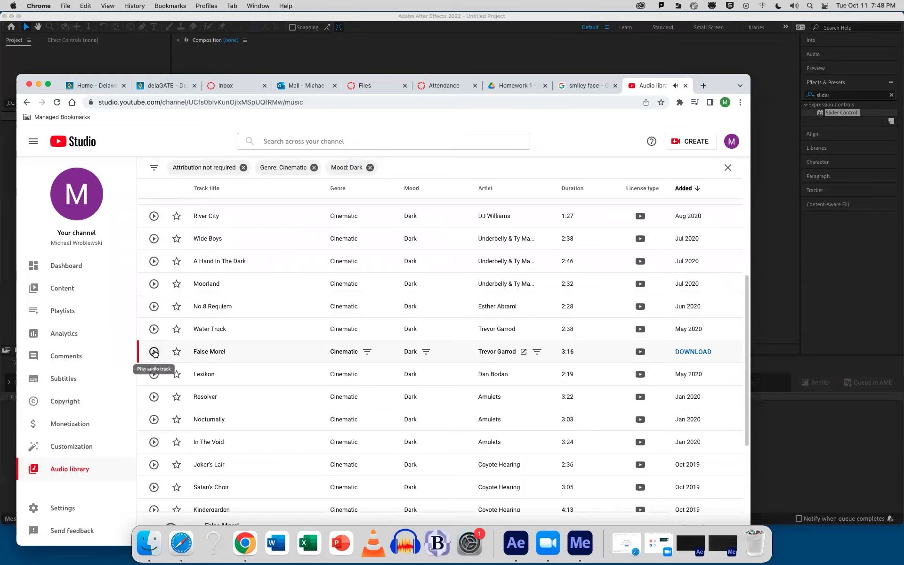
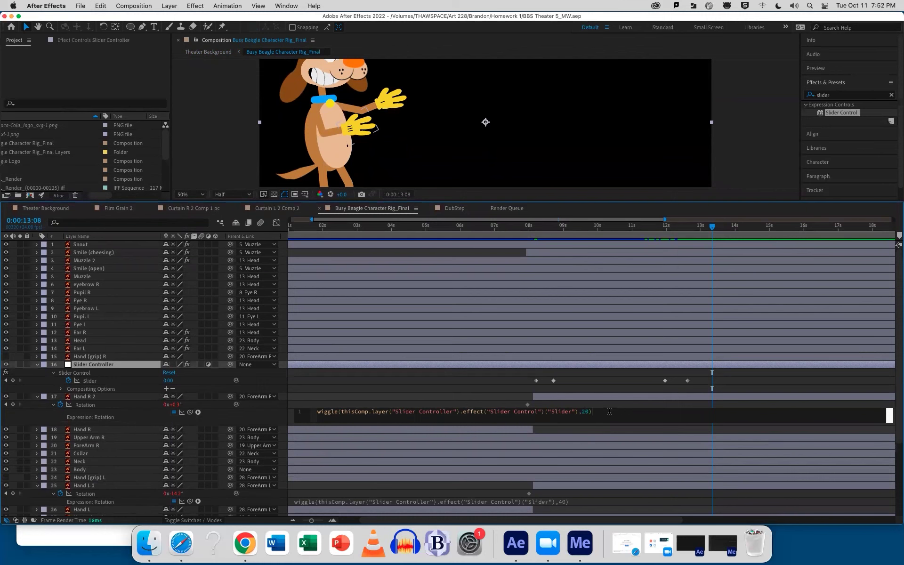
- Set the wiggle amount in the Hand L 2 layer's Rotation expression to 20
click(560, 503)
click(560, 504)
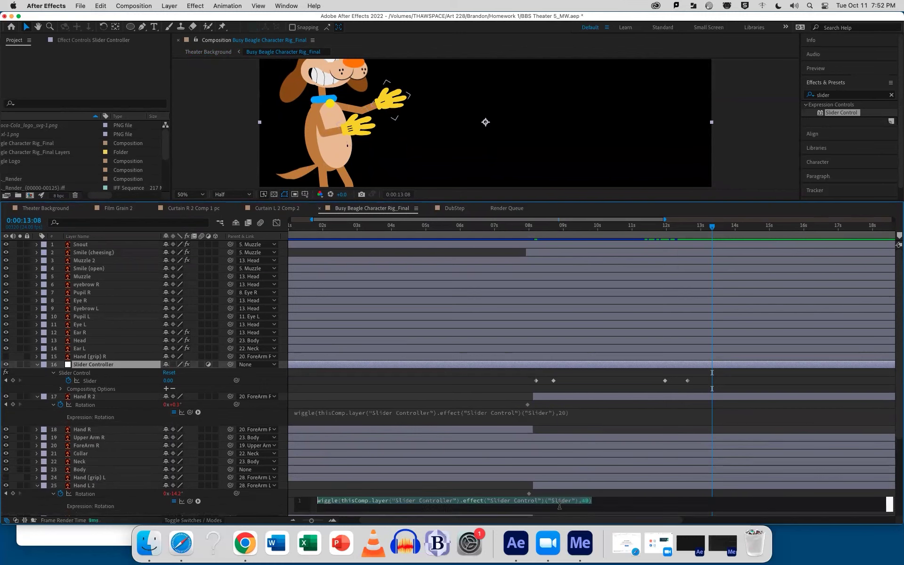
click(583, 501)
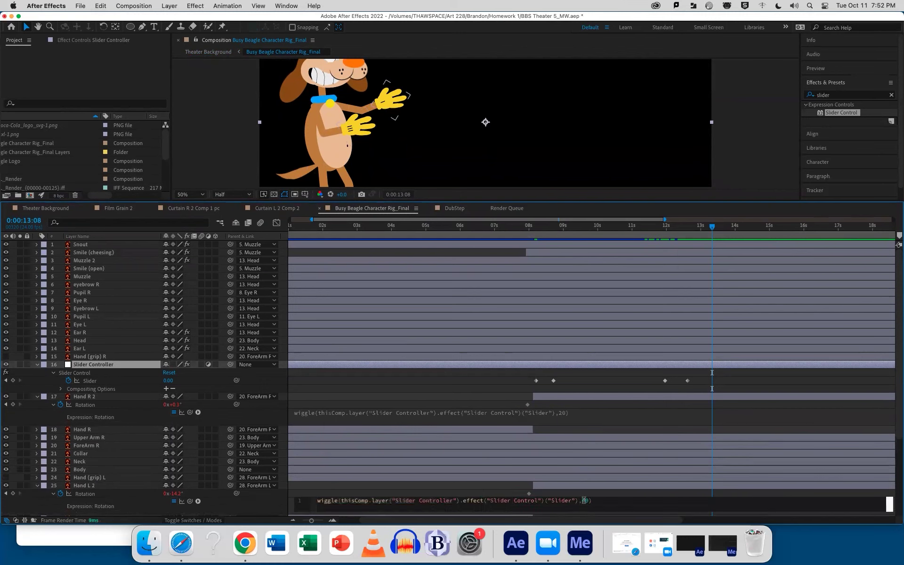
click(593, 380)
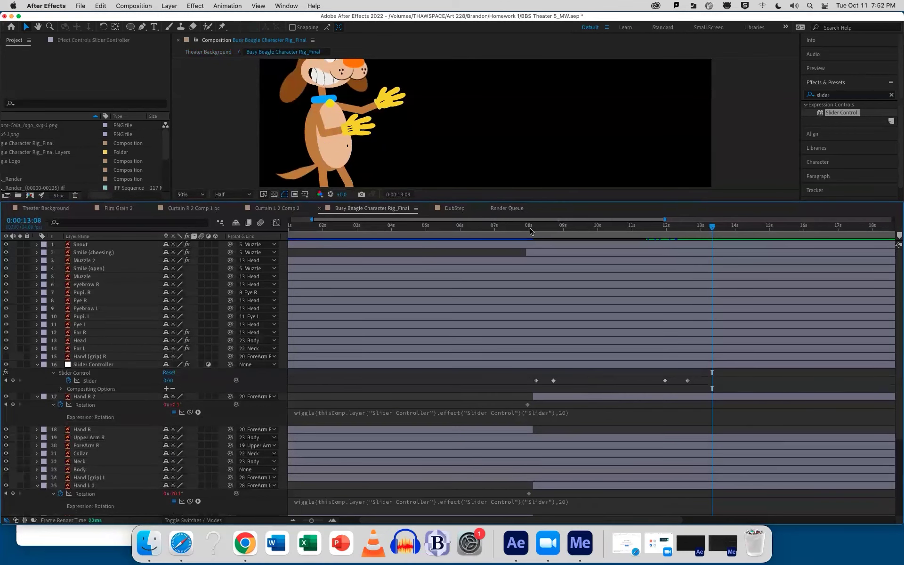
- Preview the hand wiggle from 0:00:08:02 with the Composition view enlarged, and scrub to about 10 seconds
click(531, 227)
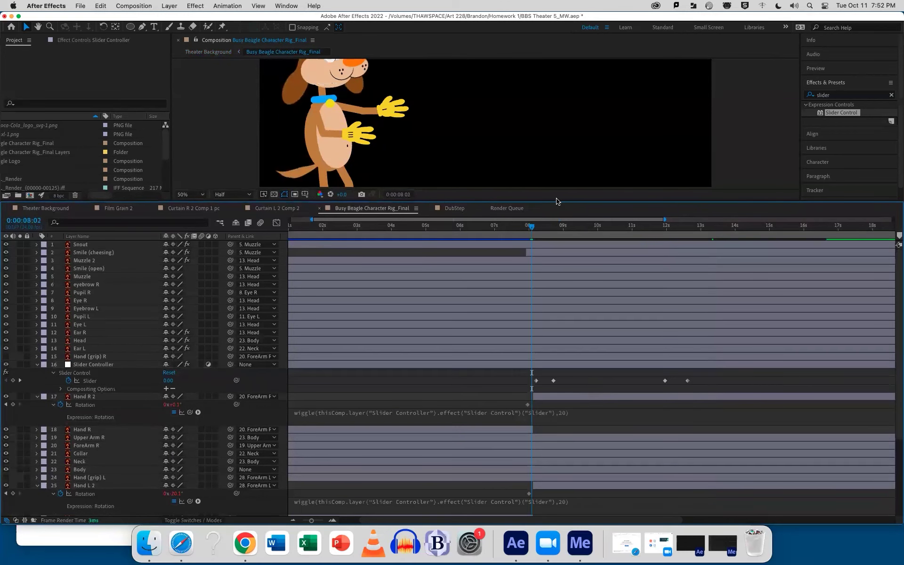
drag(557, 201, 553, 292)
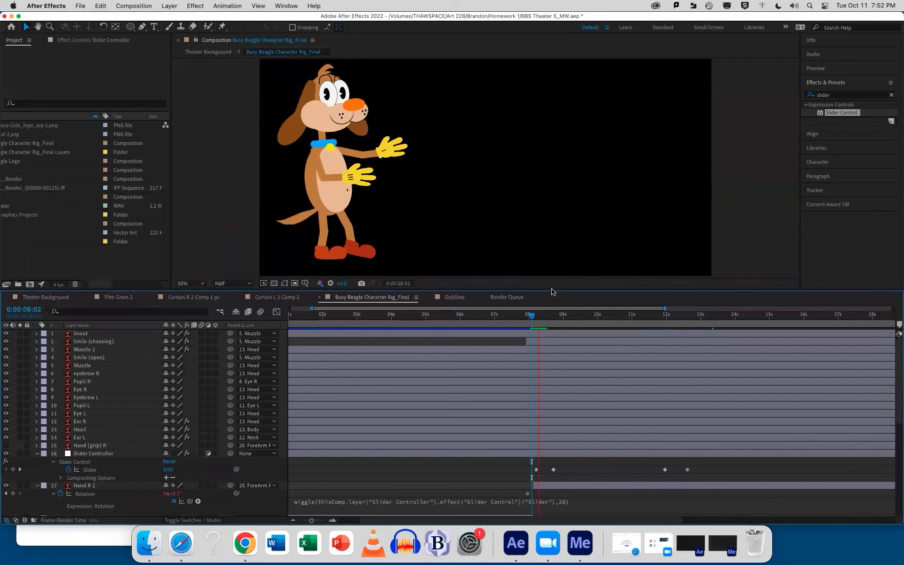
click(592, 314)
mouse_move(610, 322)
mouse_down()
mouse_move(716, 330)
mouse_move(688, 316)
mouse_move(592, 332)
mouse_move(599, 332)
mouse_up()
- Move the third Slider keyframe earlier, to about 9.8 seconds, and preview the animation from 0:00:07:20
drag(665, 469, 591, 469)
click(524, 321)
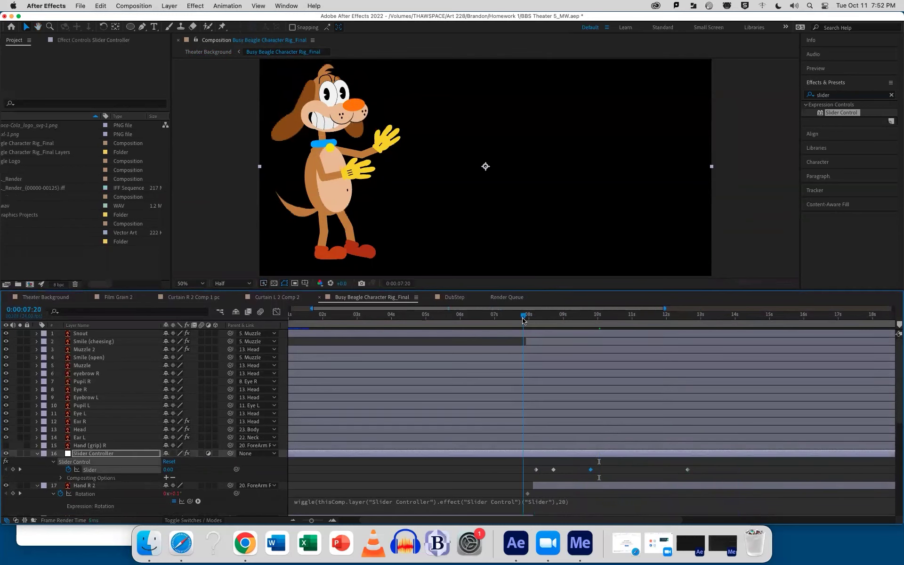
key(space)
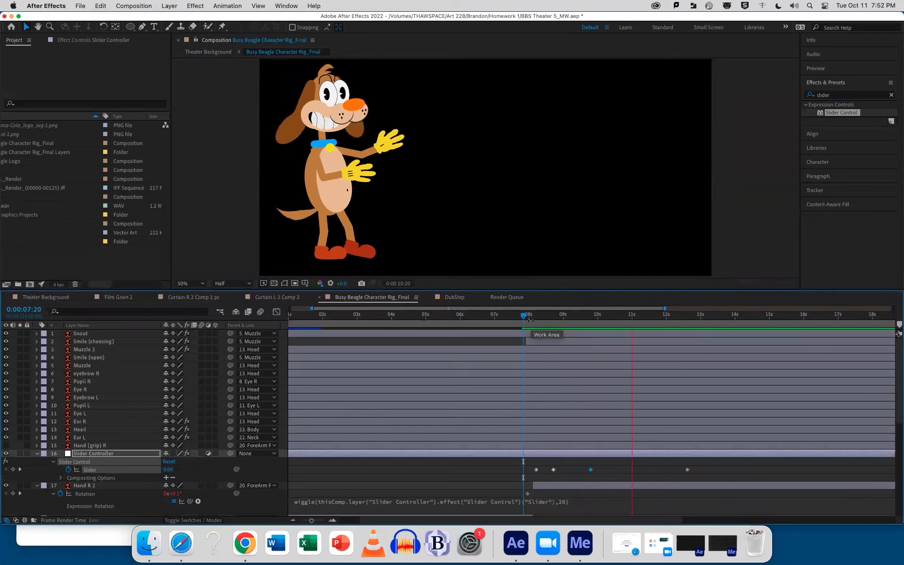
key(space)
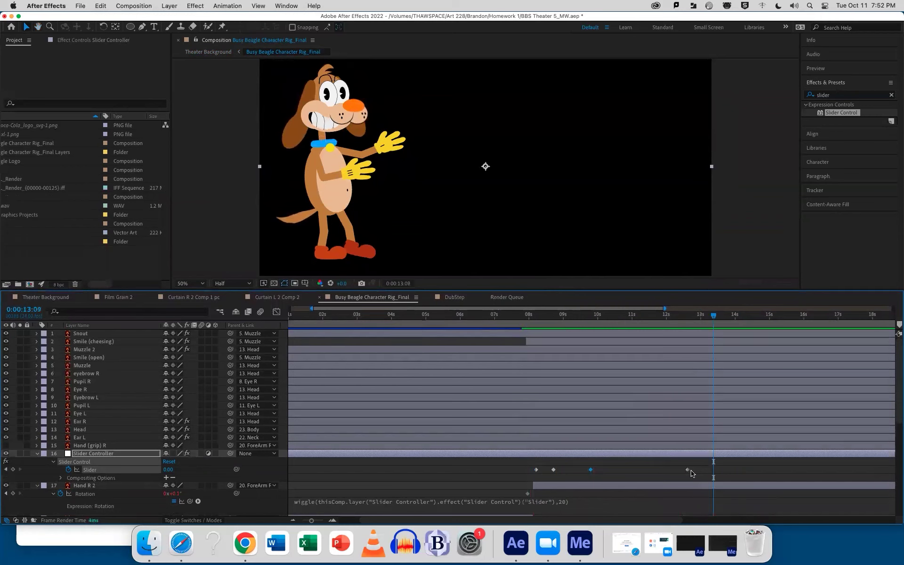
- Nudge the last Slider keyframe slightly later, move the third to about 9.5 seconds, and preview from 0:00:08:00
click(690, 469)
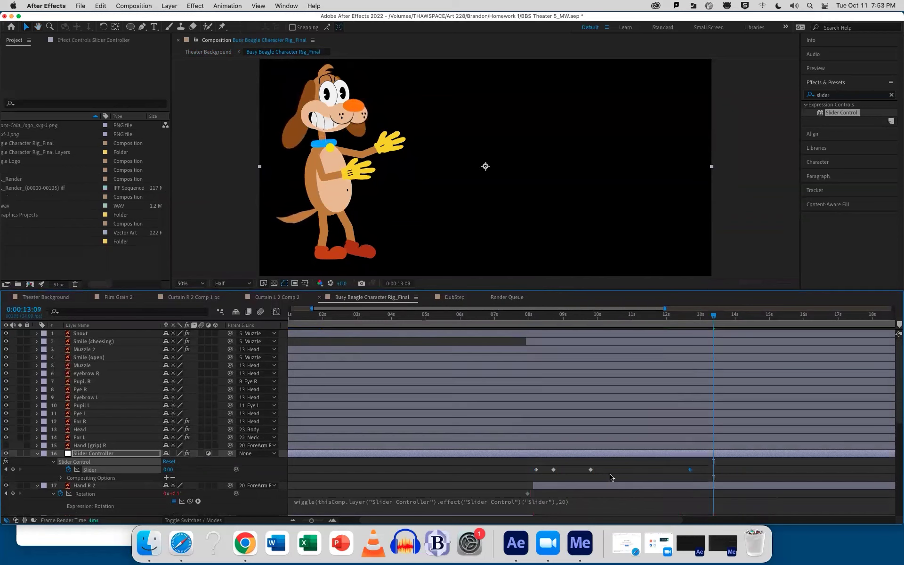
drag(590, 470, 579, 470)
mouse_move(534, 318)
mouse_down()
mouse_move(578, 311)
mouse_move(529, 312)
mouse_up()
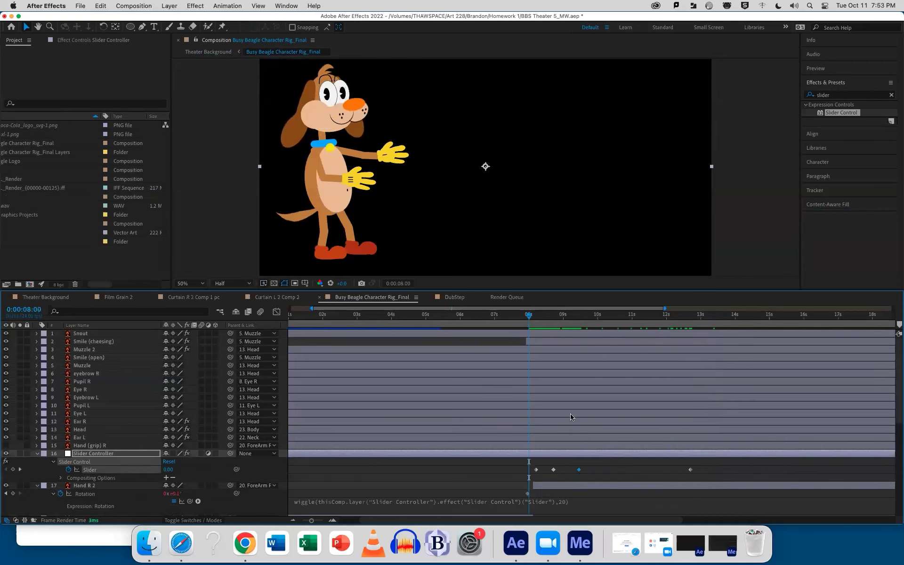
click(766, 459)
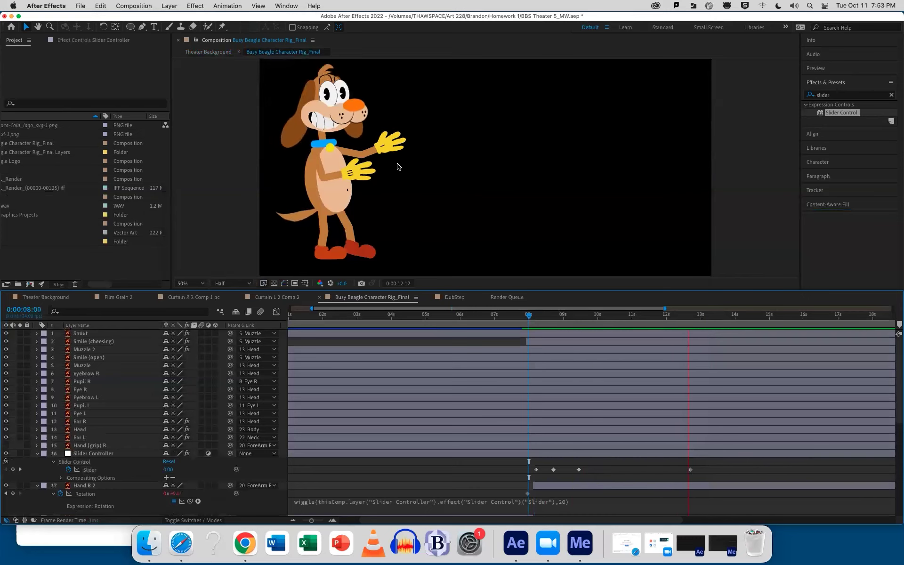
key(space)
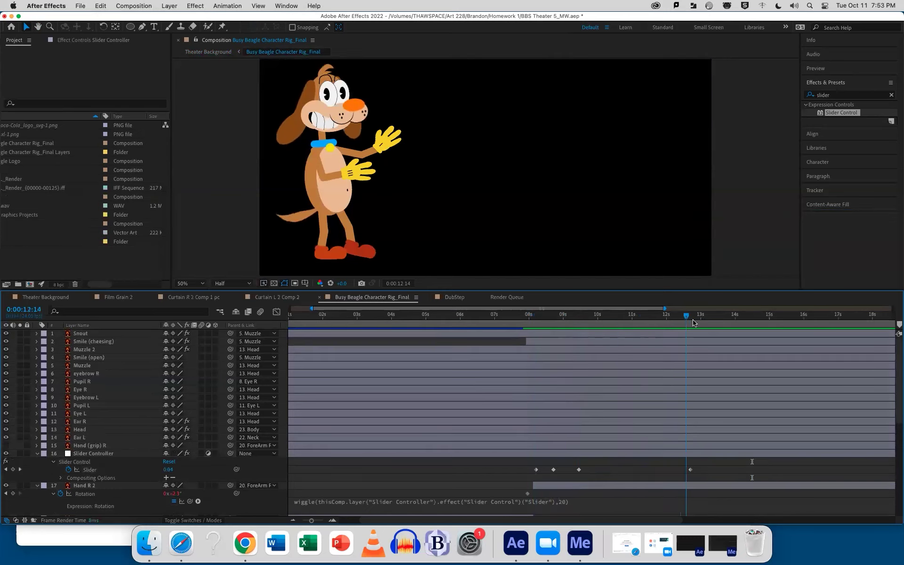
- Replay the hand wiggle from 0:00:07:22 to 0:00:13:06
click(526, 316)
key(space)
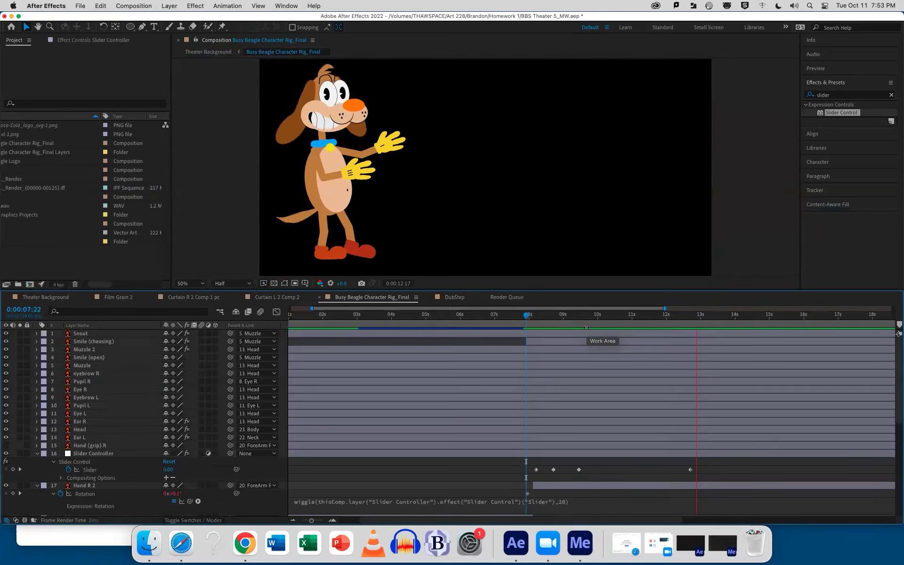
key(space)
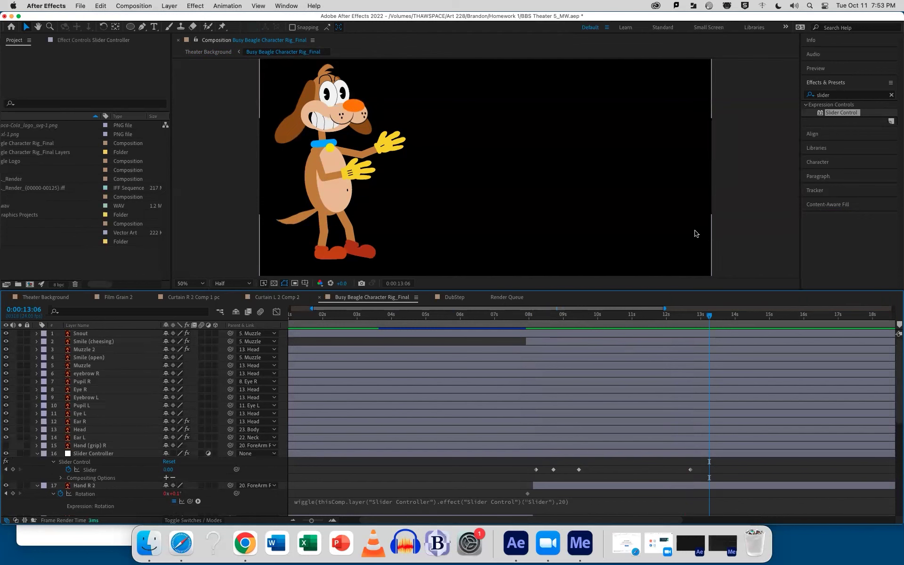
click(606, 192)
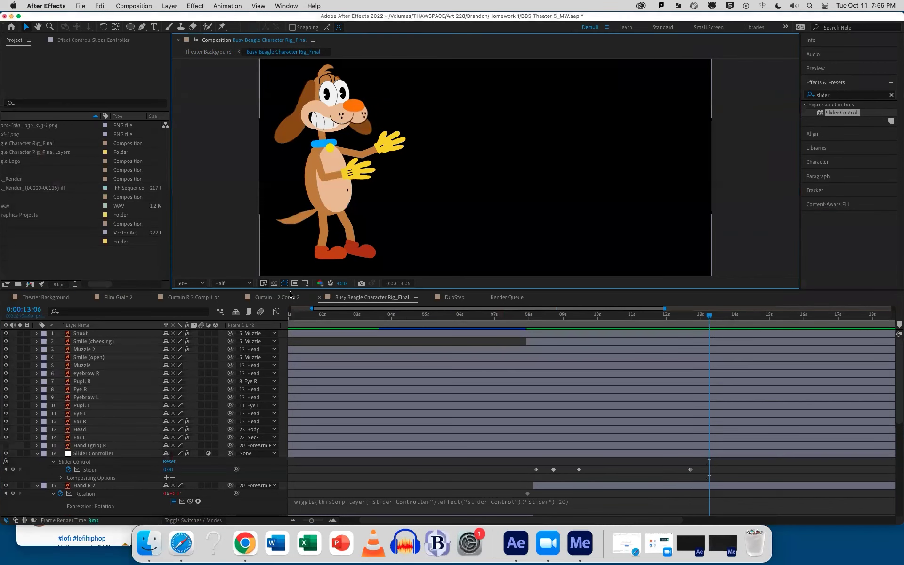
- Switch to the Theater Background composition, set the current time to 0;00;13;09, and deselect the Particles layer
click(24, 301)
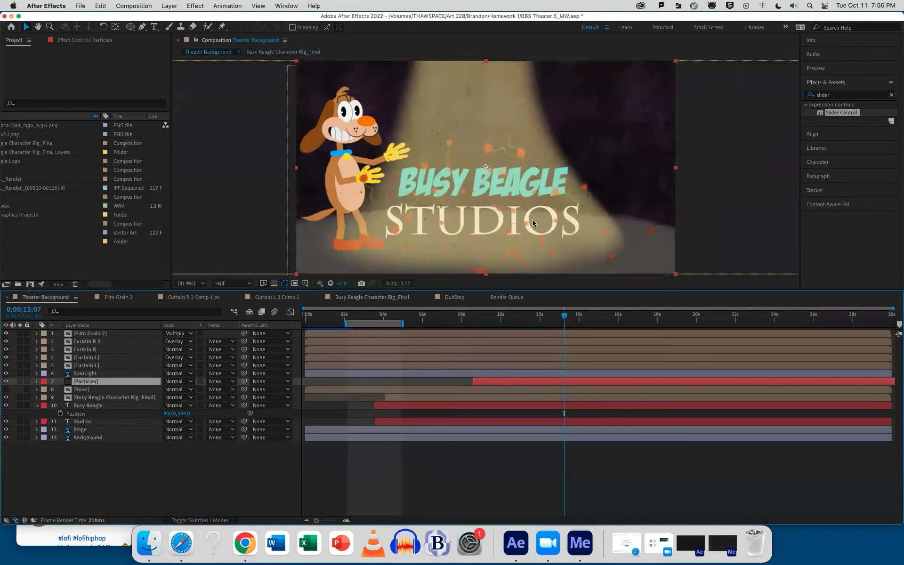
drag(568, 320, 561, 300)
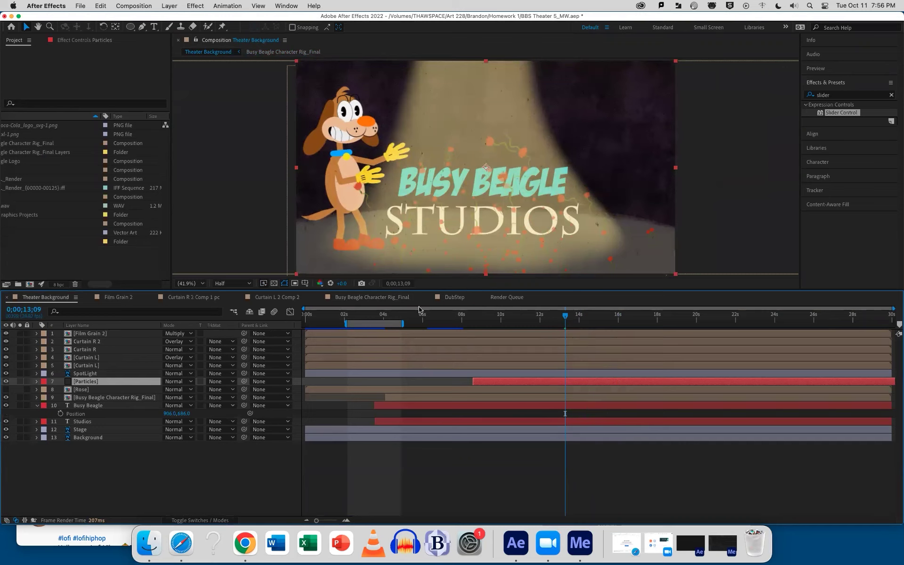
click(202, 476)
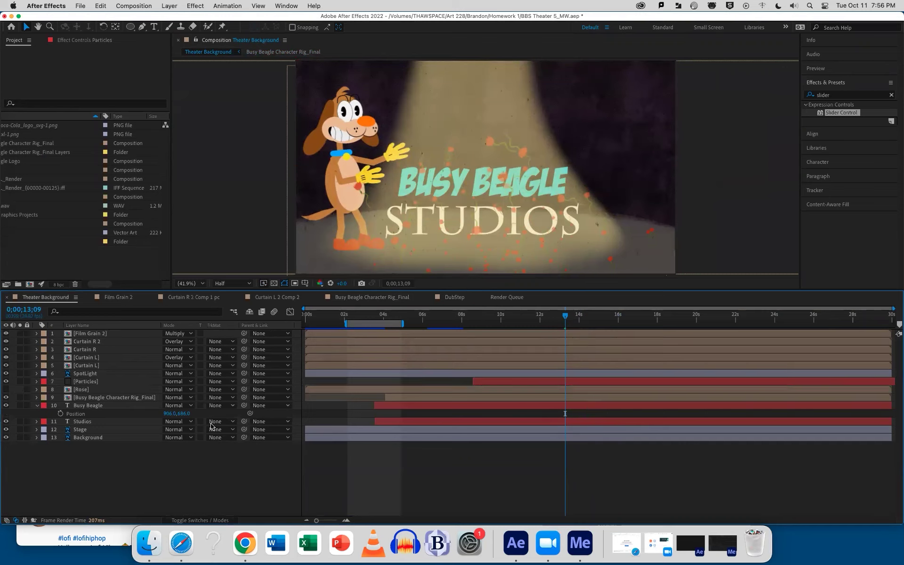
- Add a black 1920 × 1080 px solid named vignette at the top of the Theater Background composition
drag(329, 290, 329, 330)
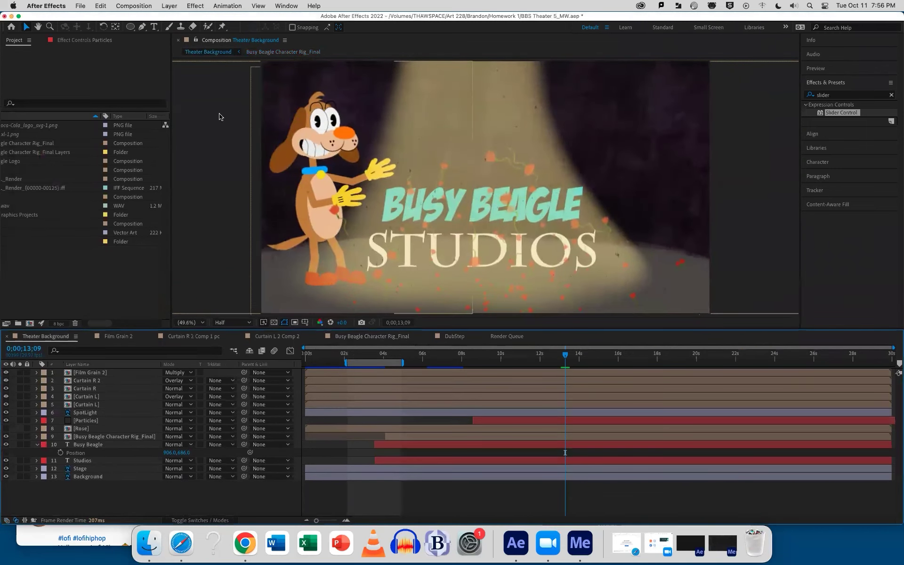
click(173, 6)
mouse_move(174, 22)
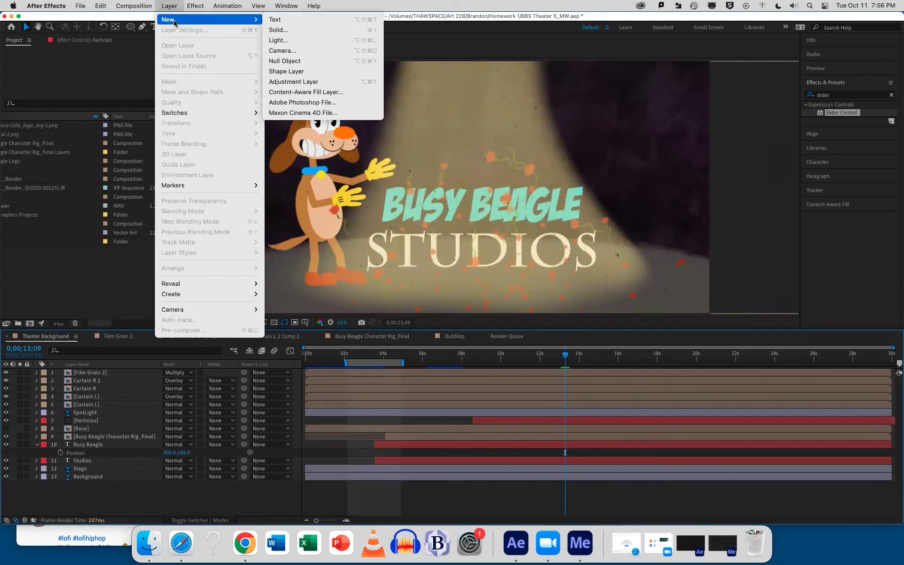
click(276, 31)
text(vignette)
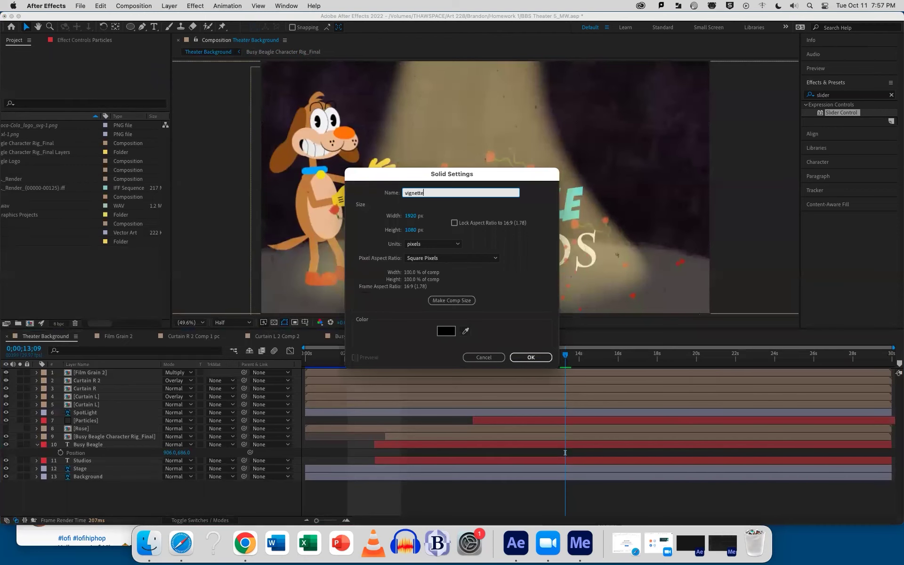
key(Return)
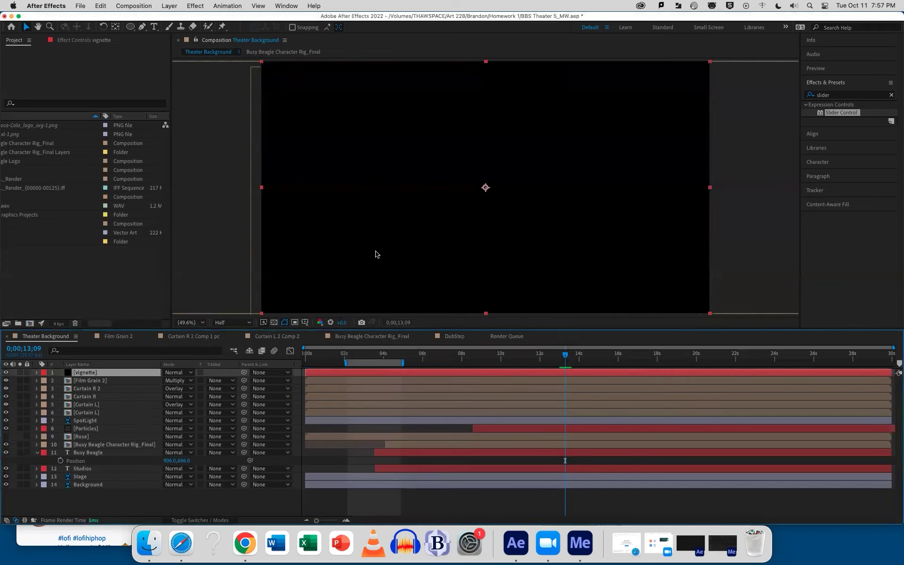
- Draw a large elliptical mask around the title area on the vignette solid and set its mode to Subtract
key(q)
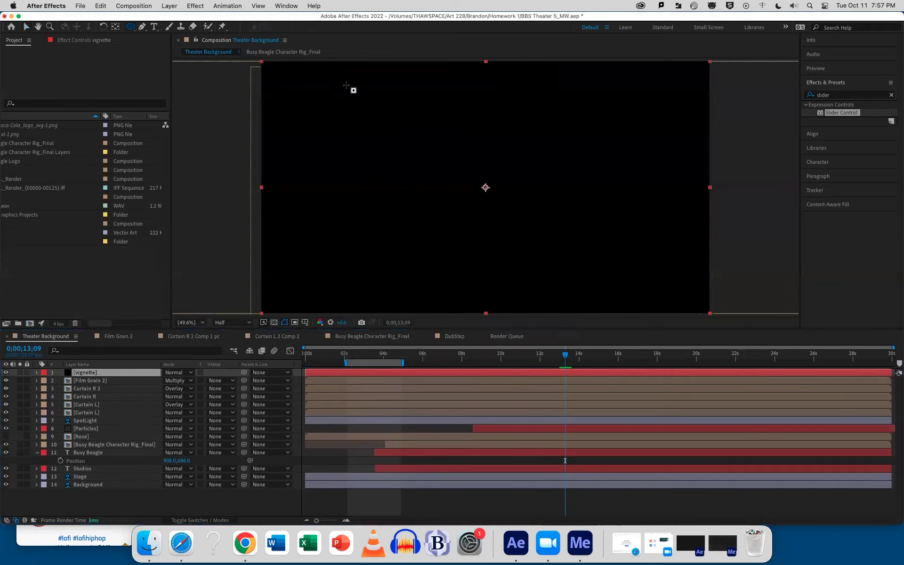
drag(348, 95, 658, 279)
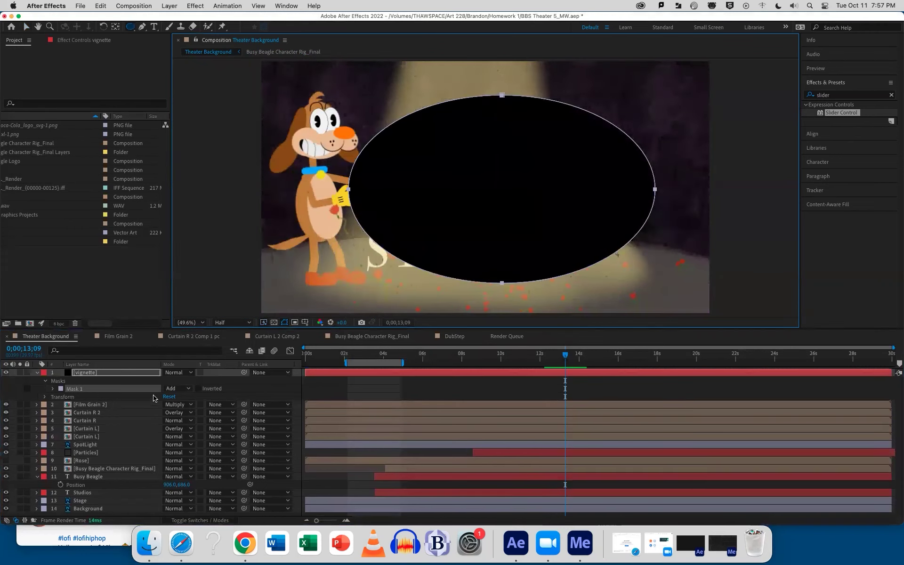
click(173, 390)
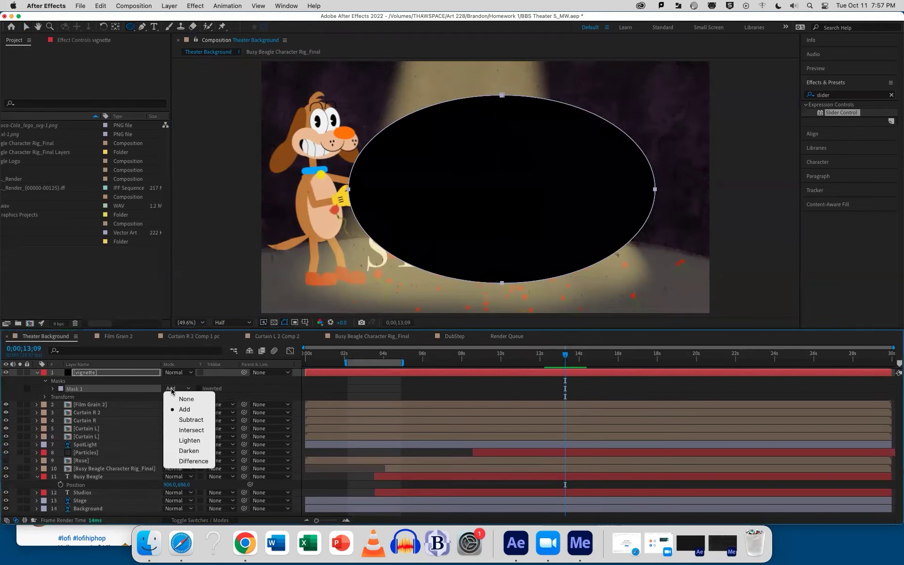
click(175, 420)
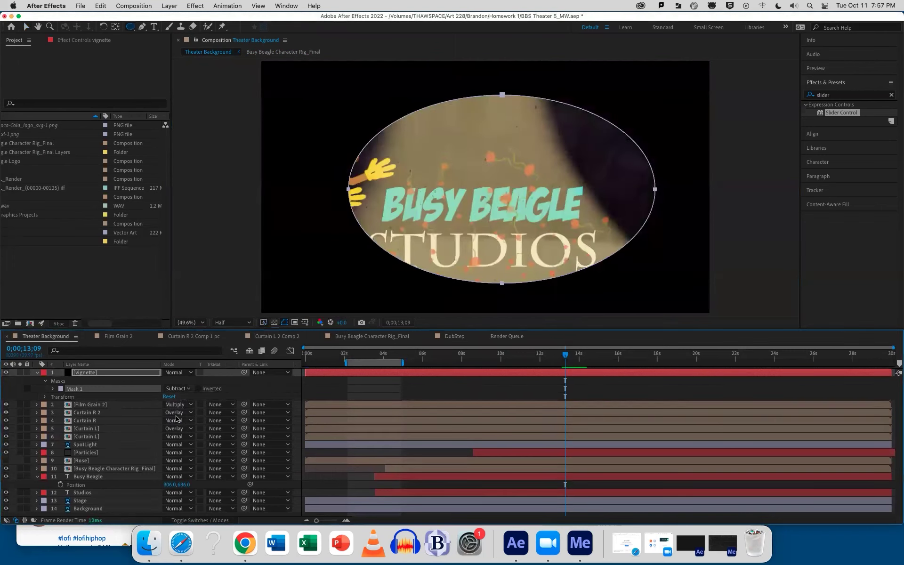
- Soften the vignette mask with a feather of about 781 pixels and an expansion of about 493 pixels
key(f)
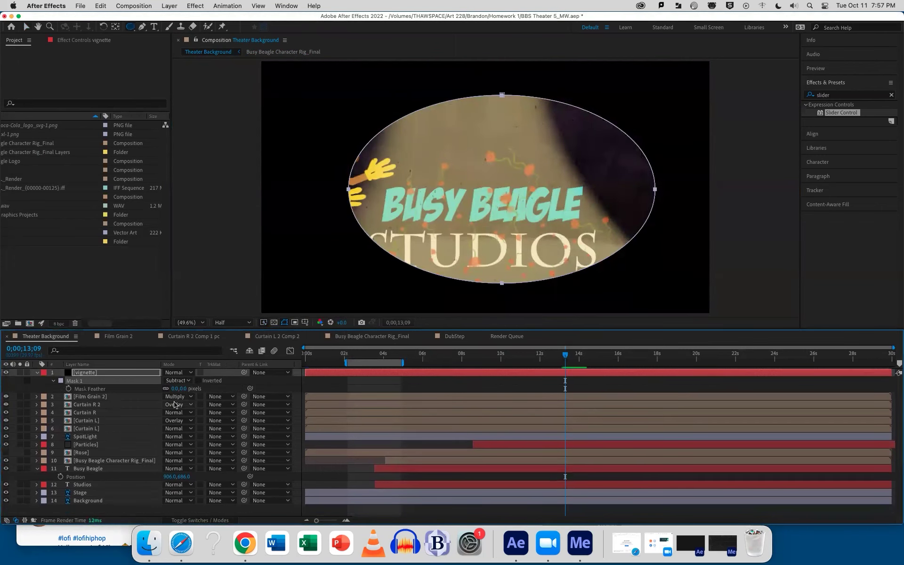
drag(183, 388, 519, 363)
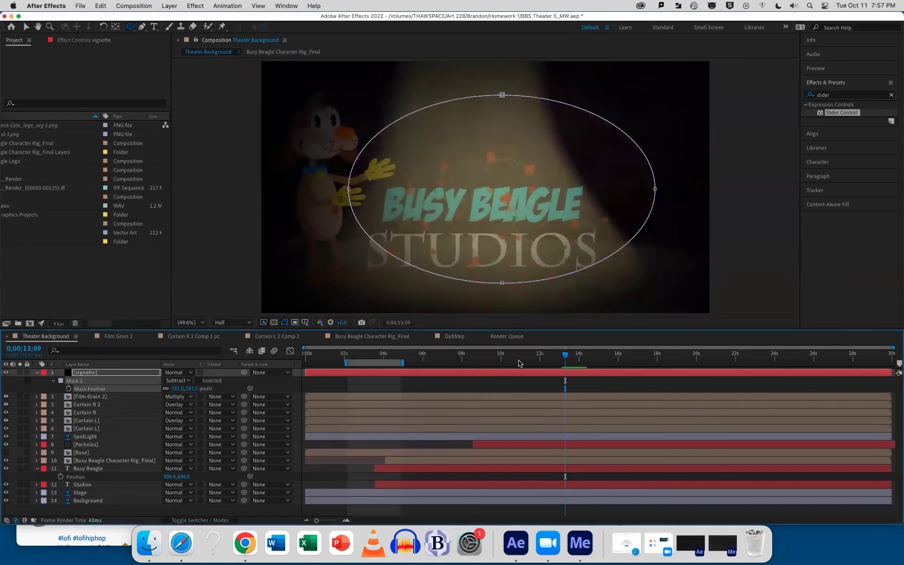
click(54, 381)
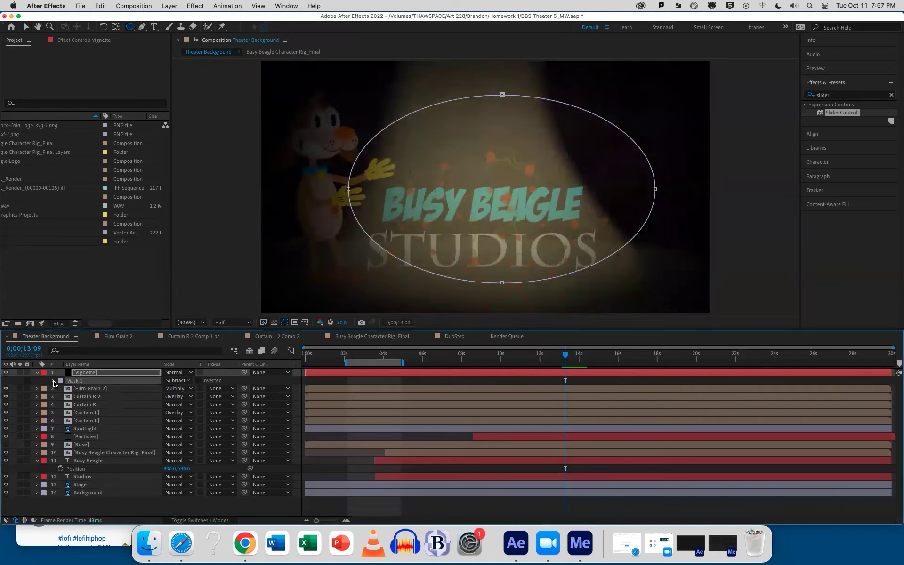
click(54, 382)
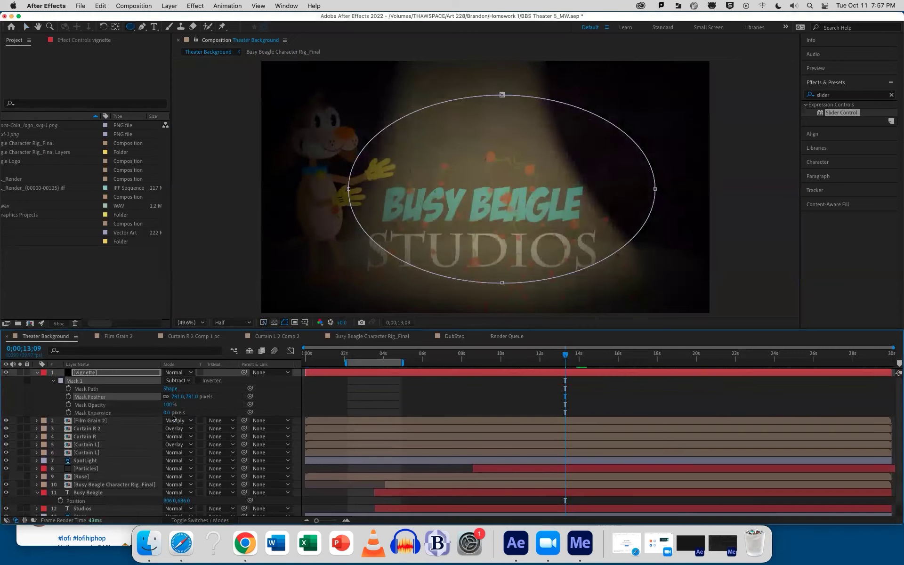
drag(168, 413, 227, 410)
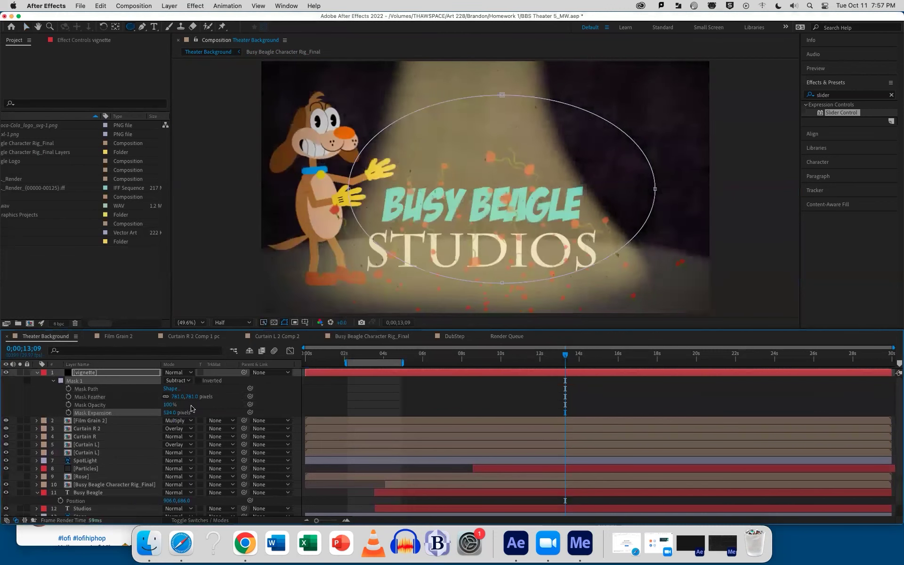
mouse_move(169, 414)
mouse_down()
mouse_move(182, 412)
mouse_move(163, 413)
mouse_up()
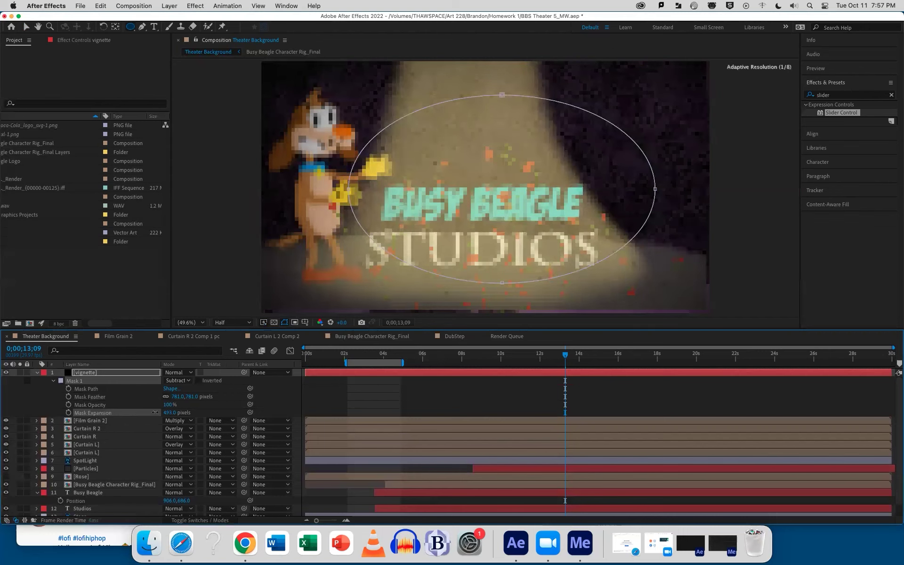
- Set the vignette layer's opacity to 12%, check the scene at 0;00;20;00, and save the project
key(t)
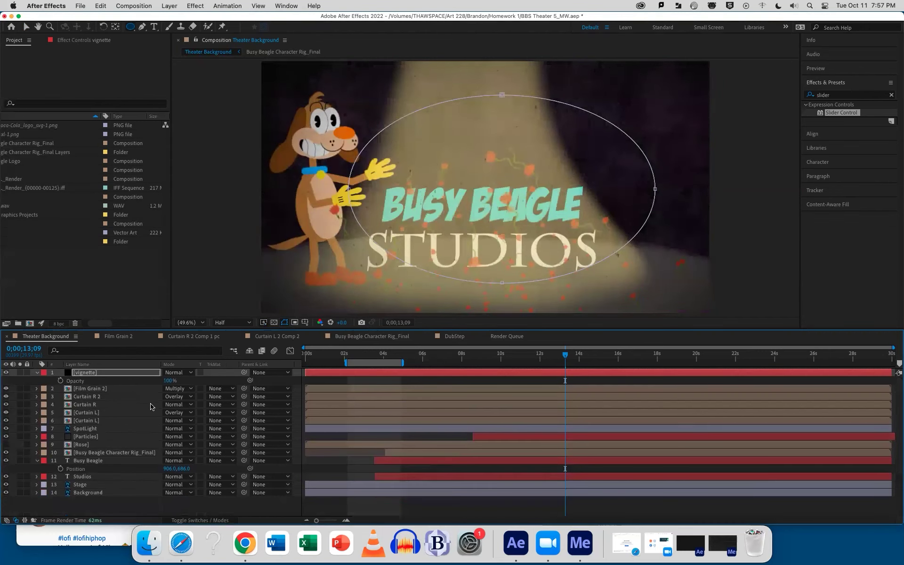
drag(168, 380, 134, 393)
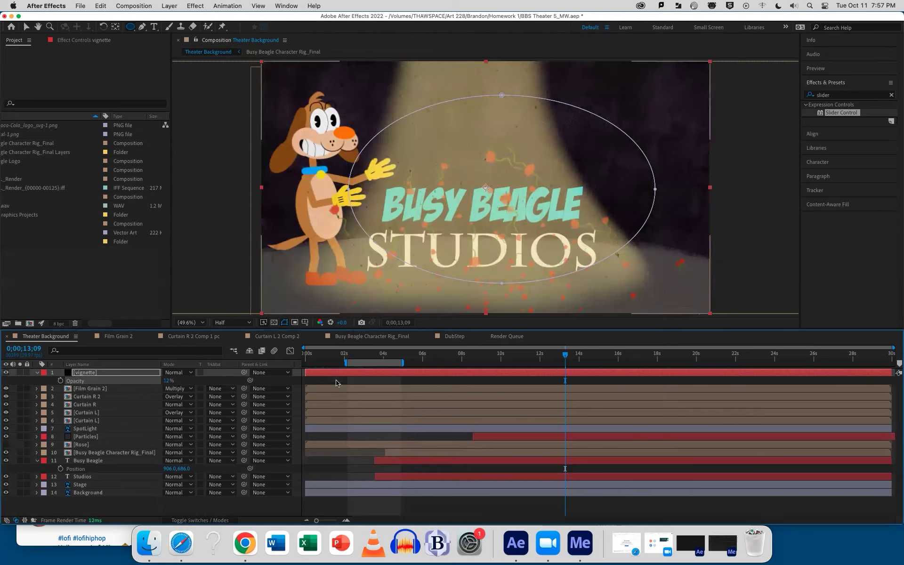
drag(566, 355, 692, 358)
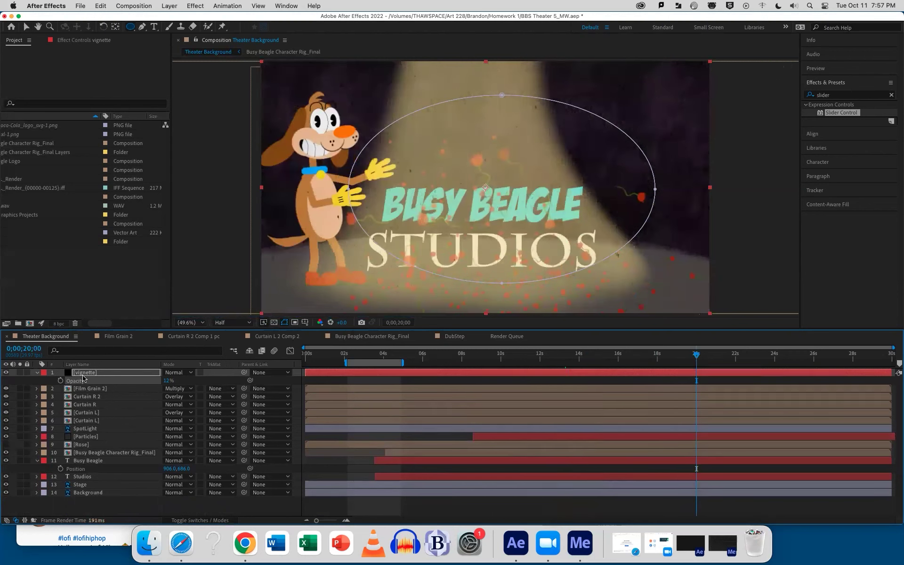
key(super+s)
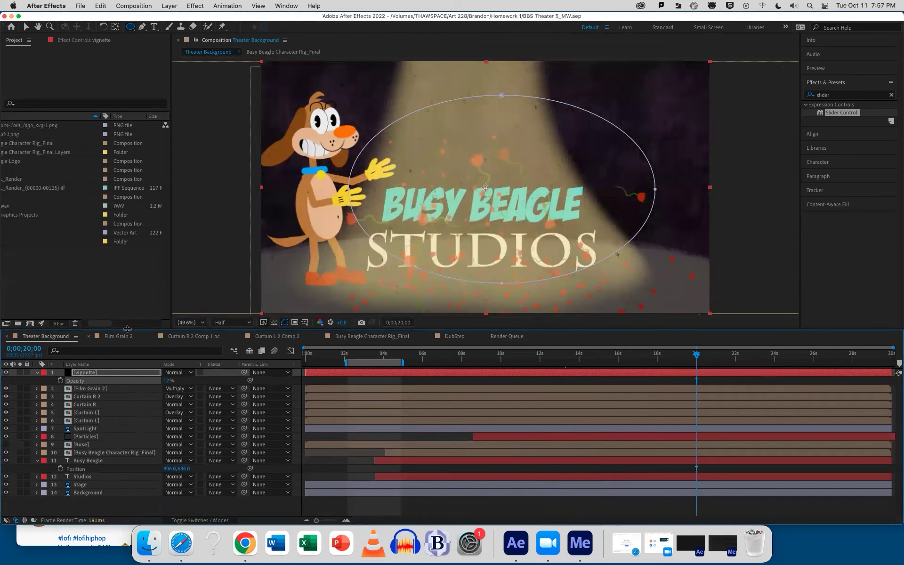
click(362, 505)
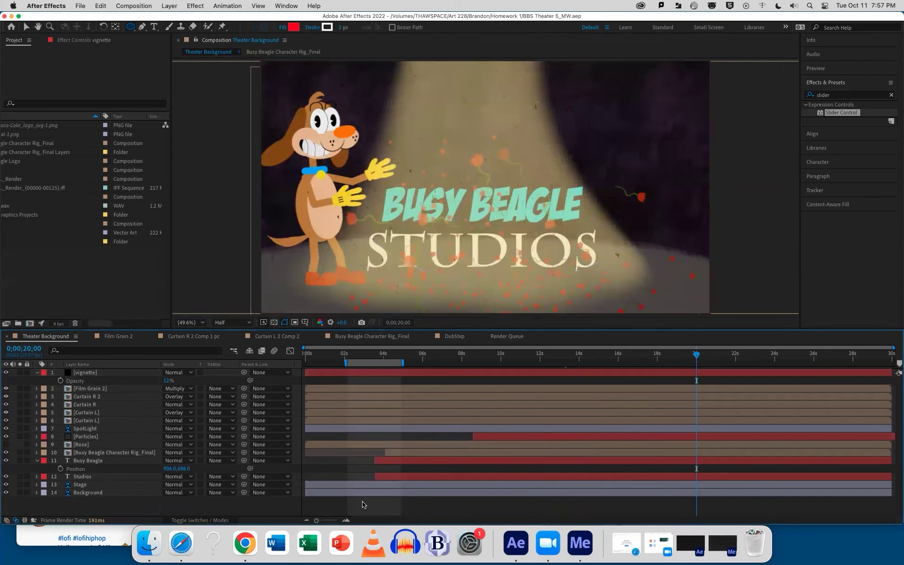
- Go to 0;00;04;06 and toggle the visibility of the Background and Studios layers to inspect them
drag(479, 355, 387, 358)
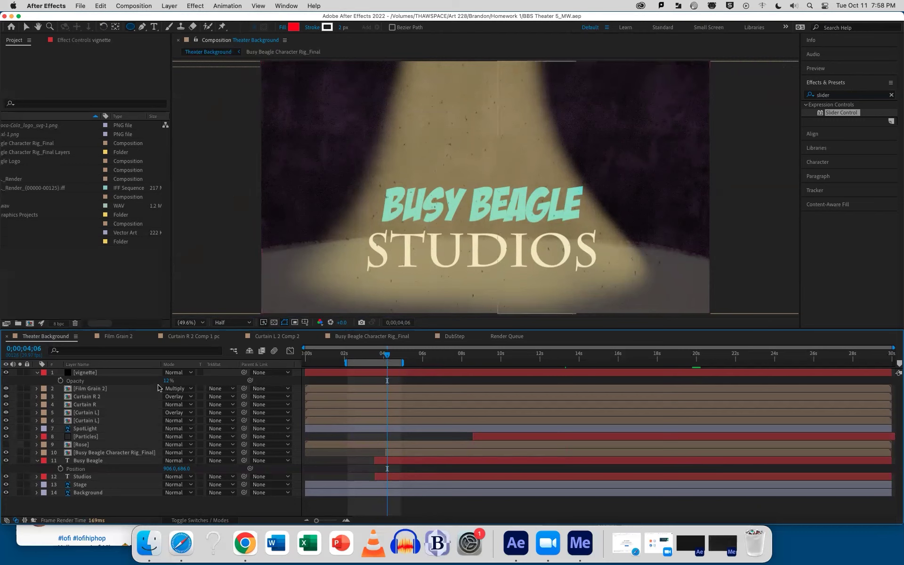
click(95, 492)
click(6, 492)
click(5, 492)
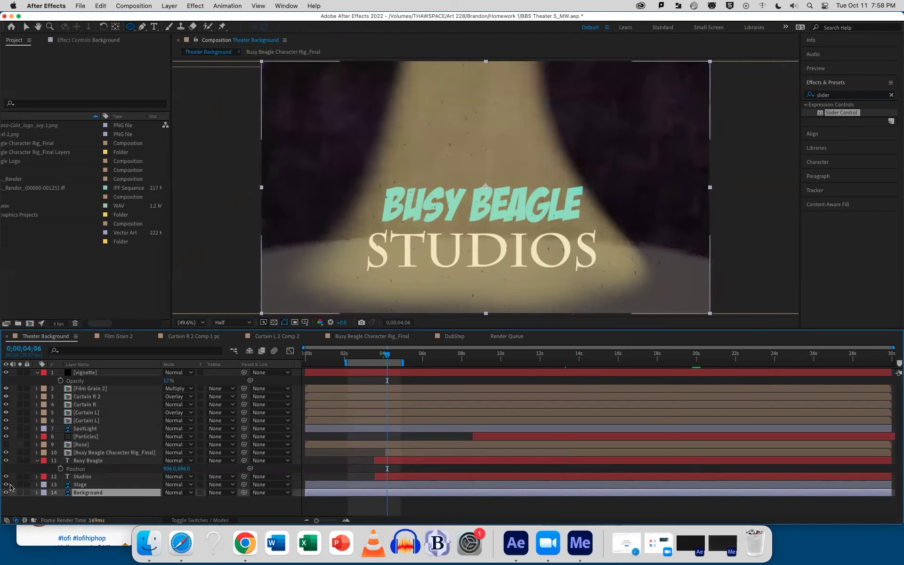
click(6, 477)
click(5, 476)
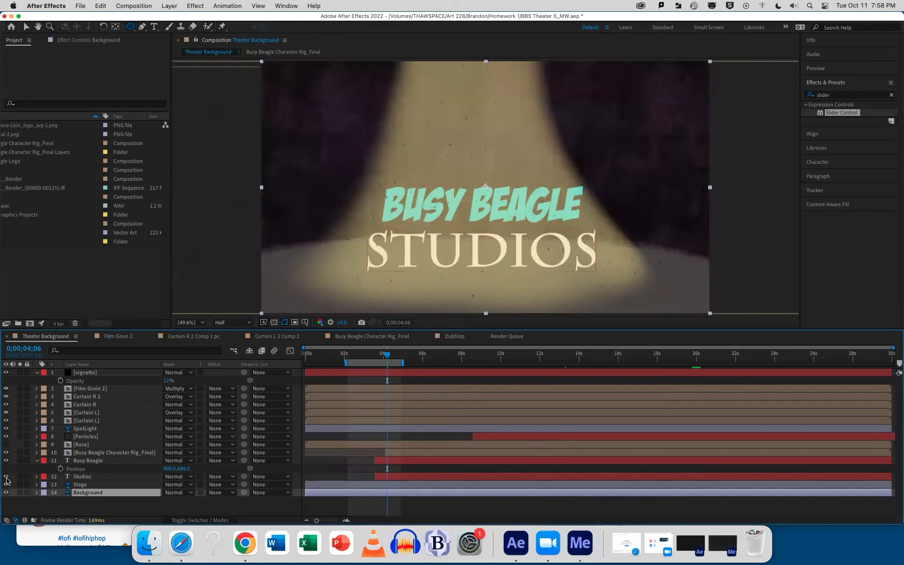
- Select the Studios text layer and search the effects for "shad"
click(80, 478)
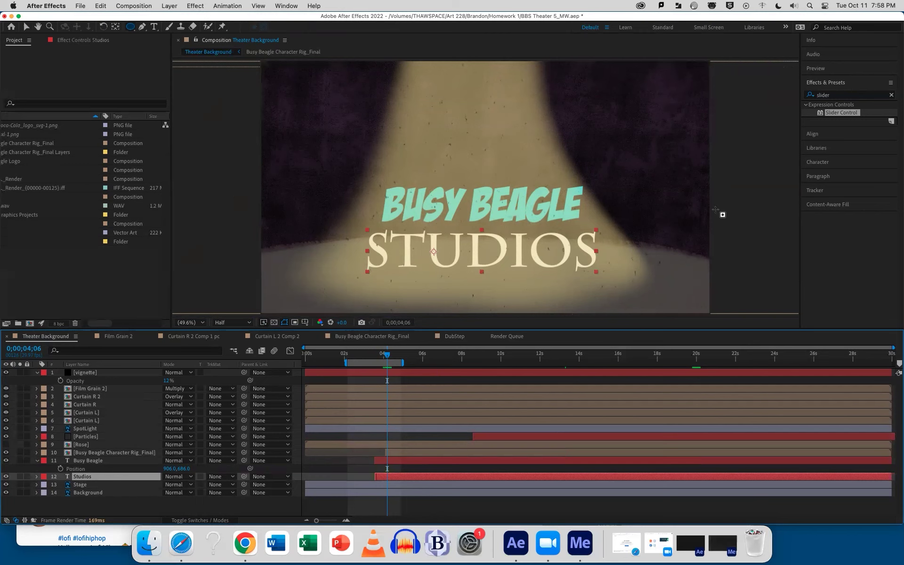
click(891, 96)
click(842, 96)
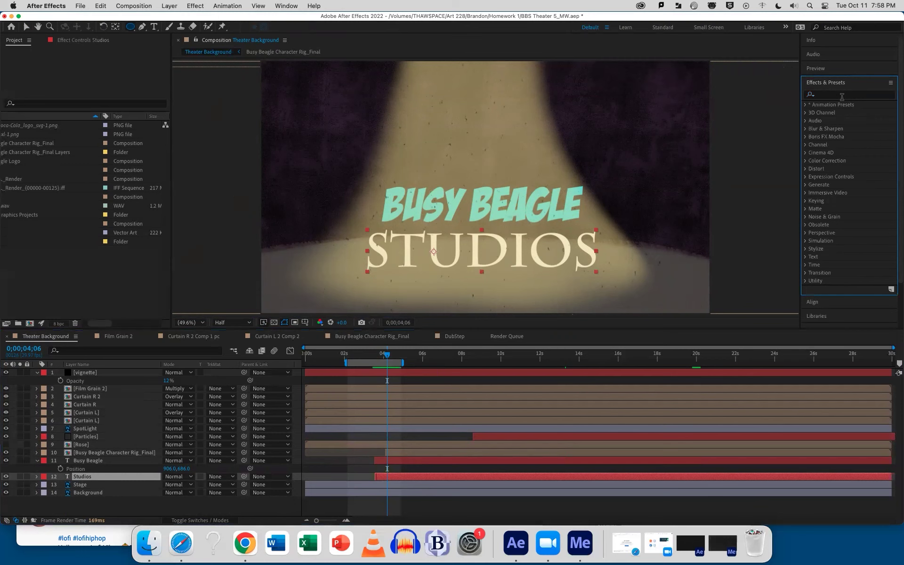
click(842, 97)
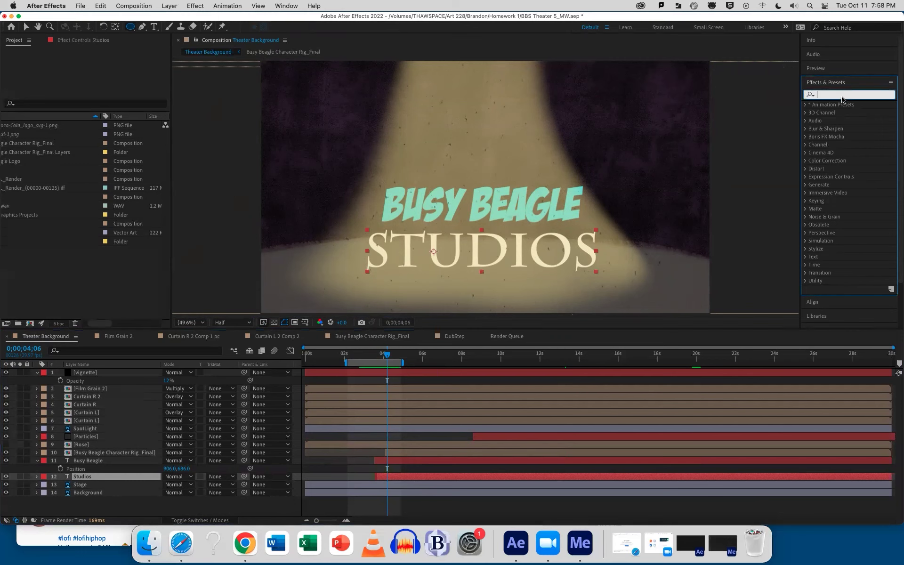
text(per)
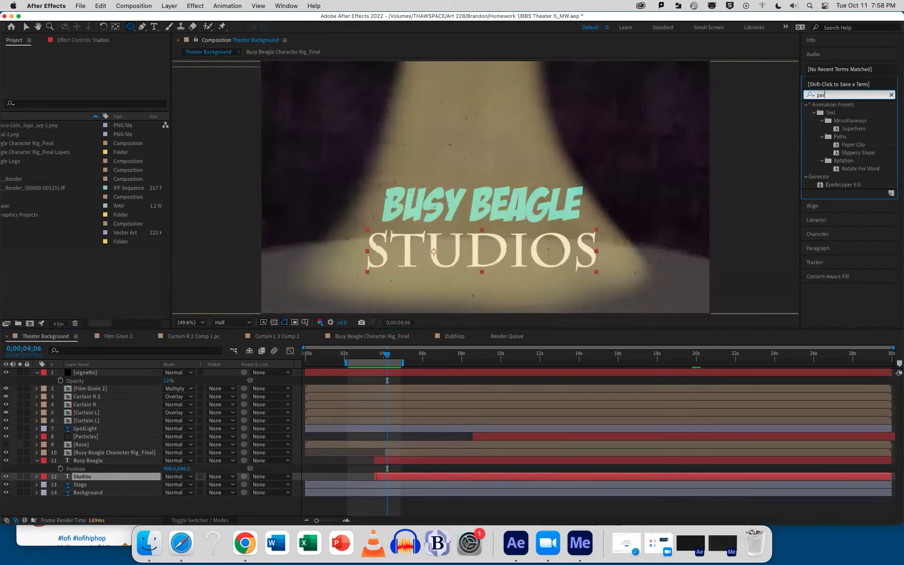
text(s)
key(BackSpace)
key(BackSpace)
key(BackSpace)
key(BackSpace)
text(shad)
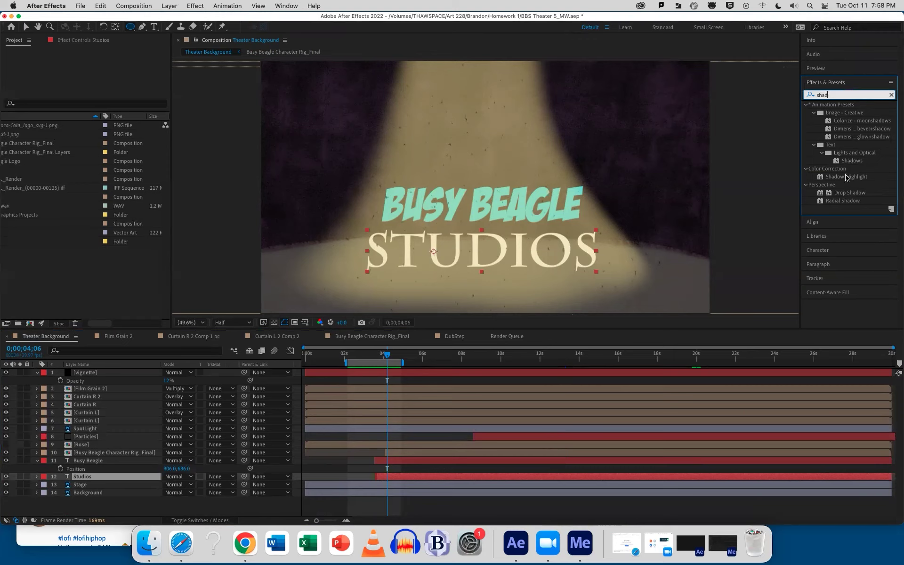
- Try a Drop Shadow effect with an adjusted direction on the Studios text layer, and delete the effect
drag(848, 193, 437, 479)
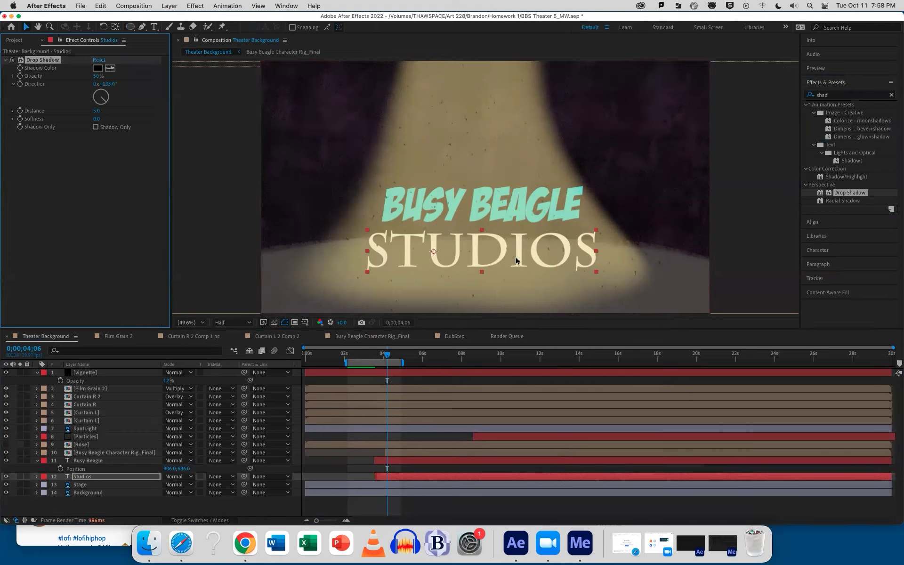
drag(94, 82, 118, 82)
key(Delete)
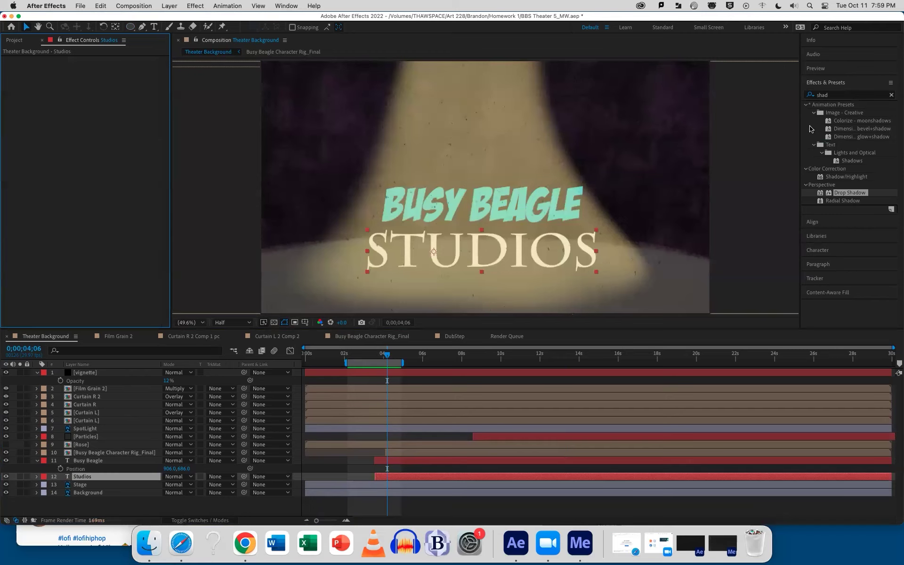
- Duplicate the Studios text layer and place the copy directly beneath the original in the layer stack
drag(799, 124, 748, 122)
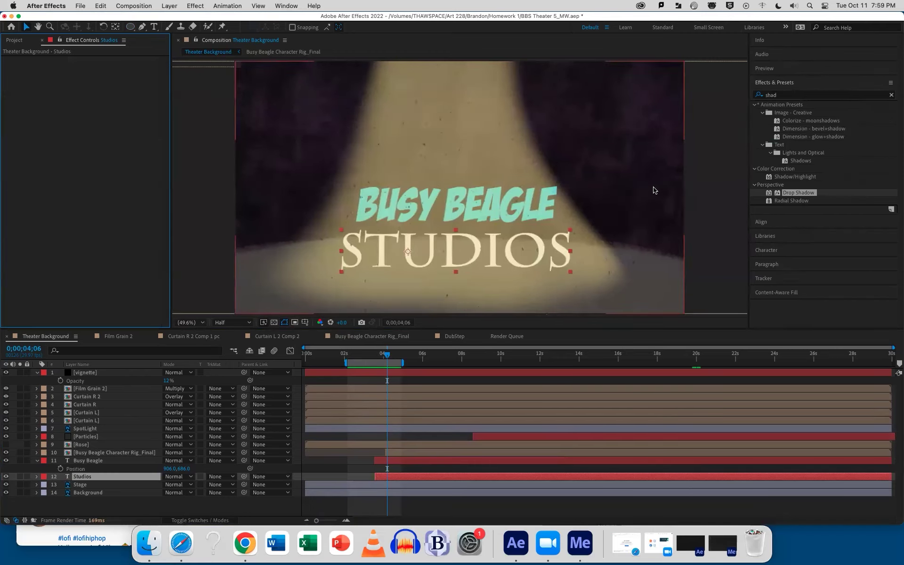
click(86, 480)
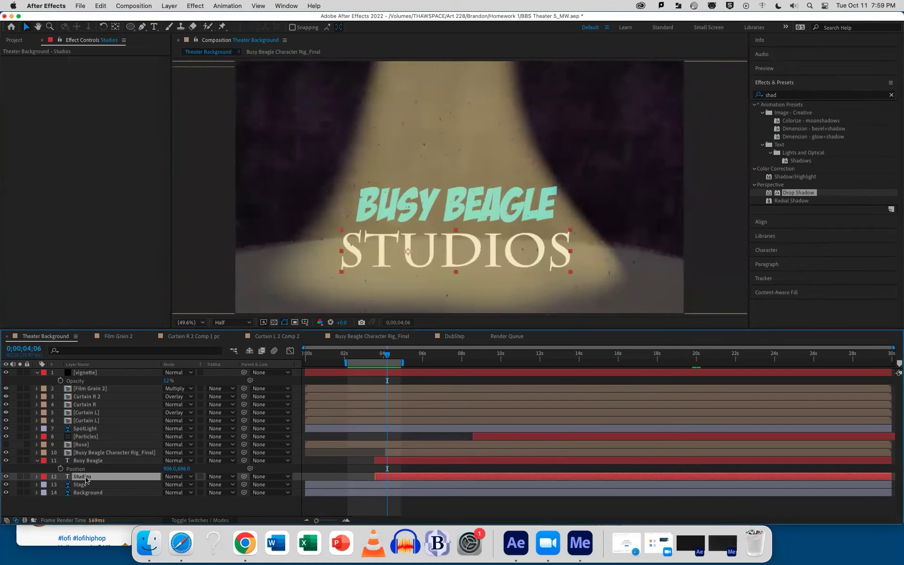
key(cmd+d)
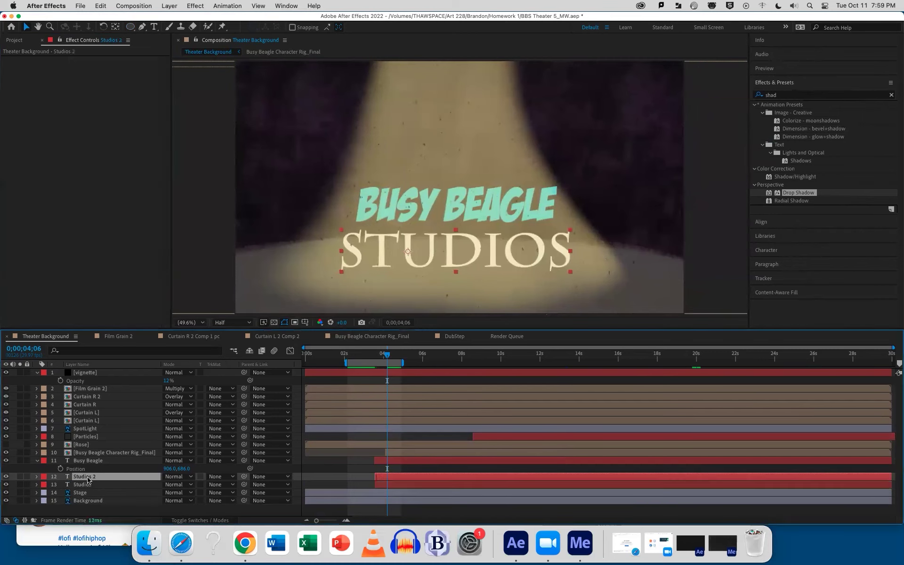
drag(87, 480, 87, 487)
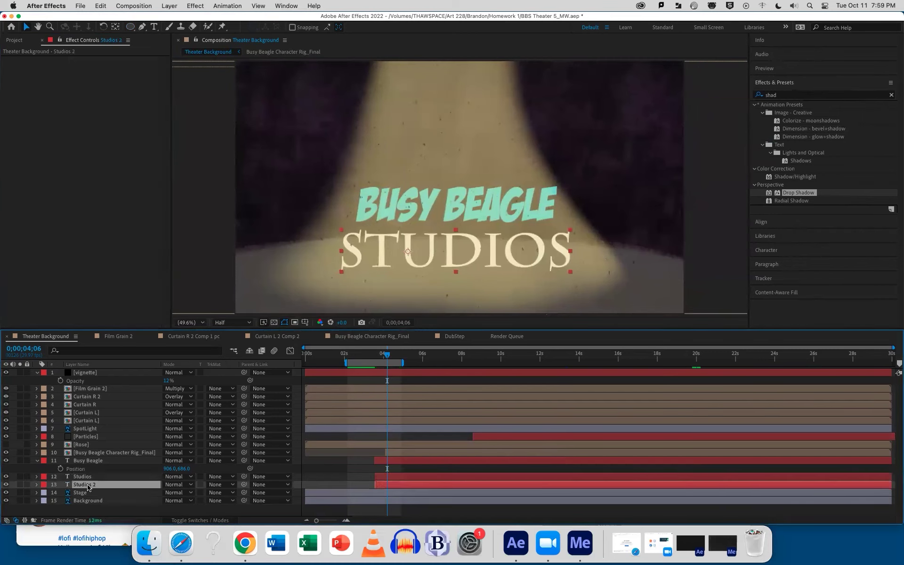
- Move the duplicated Studios layer's anchor point to the bottom centre of the text
click(116, 27)
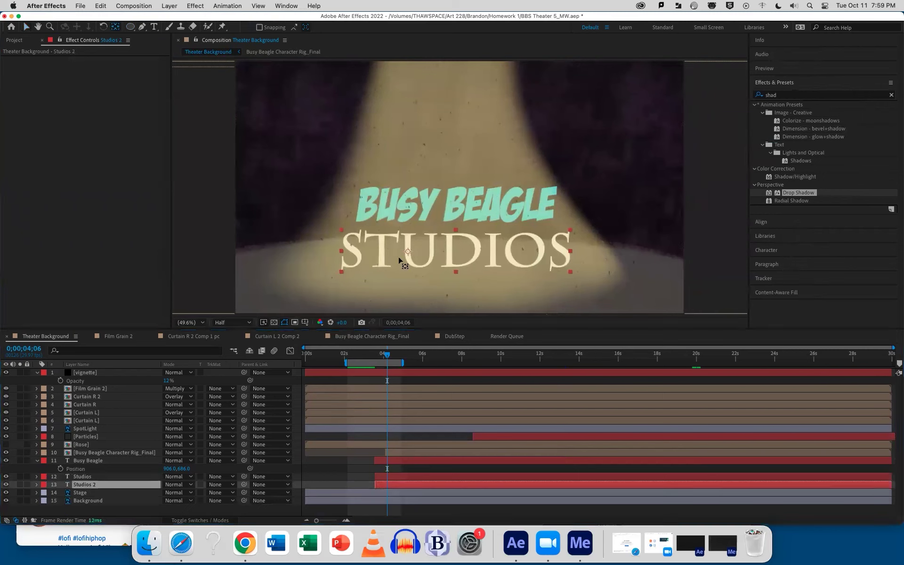
drag(410, 263, 456, 271)
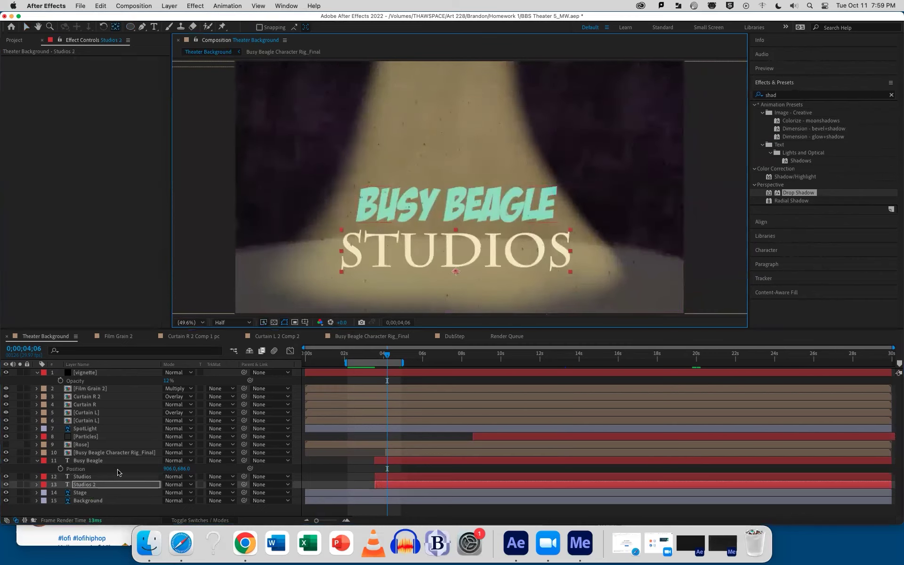
- Squash the duplicated Studios layer to 23% vertical scale and apply a Fill effect coloured black
key(s)
mouse_move(194, 493)
mouse_down()
mouse_move(162, 501)
mouse_move(191, 498)
mouse_up()
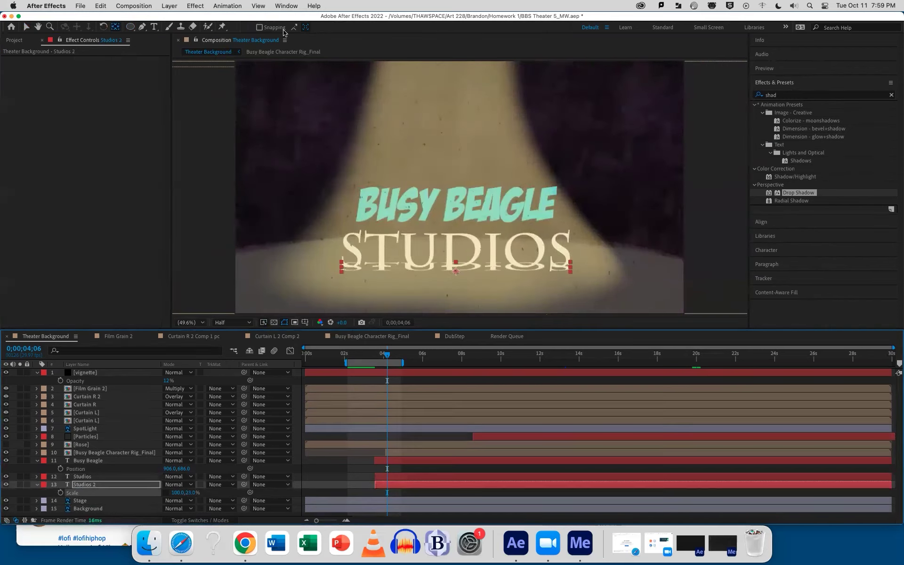
click(788, 96)
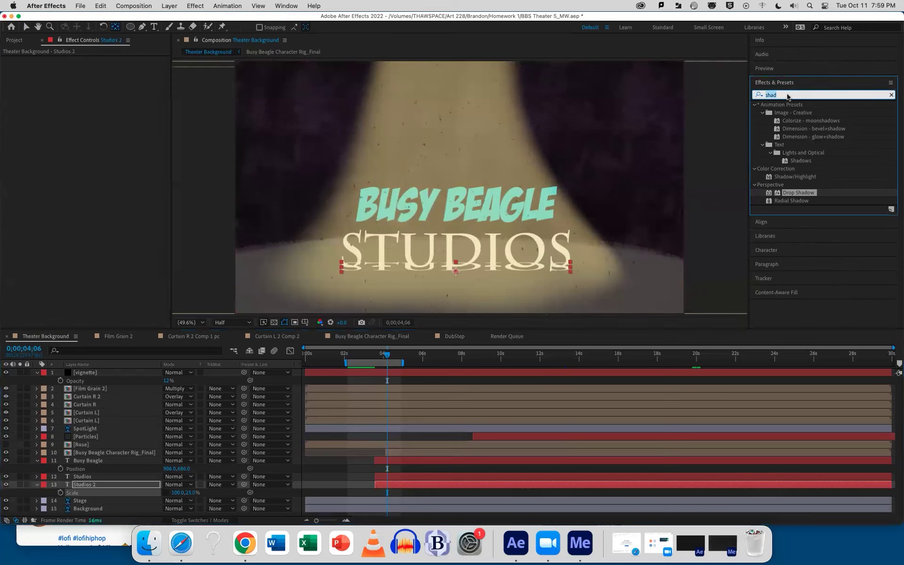
text(fill)
drag(785, 153, 466, 485)
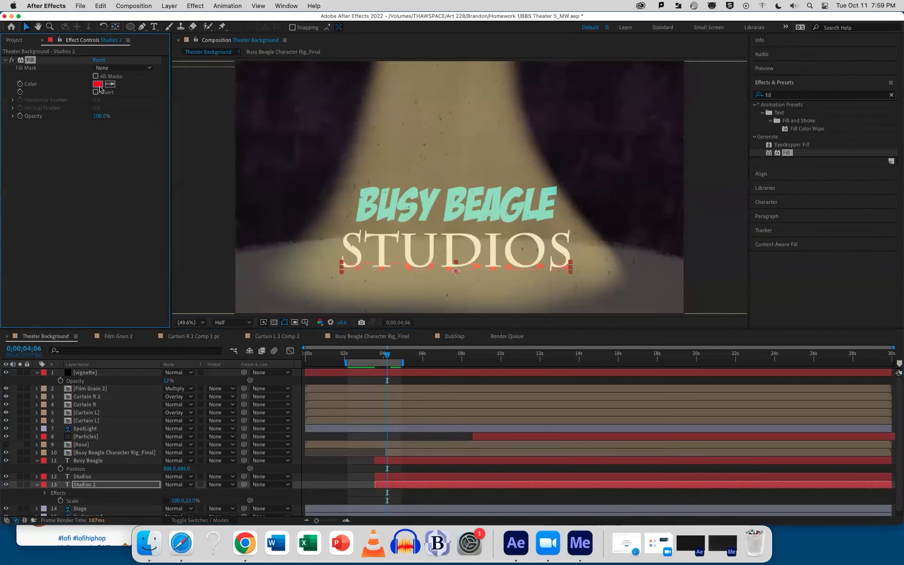
click(97, 84)
click(456, 324)
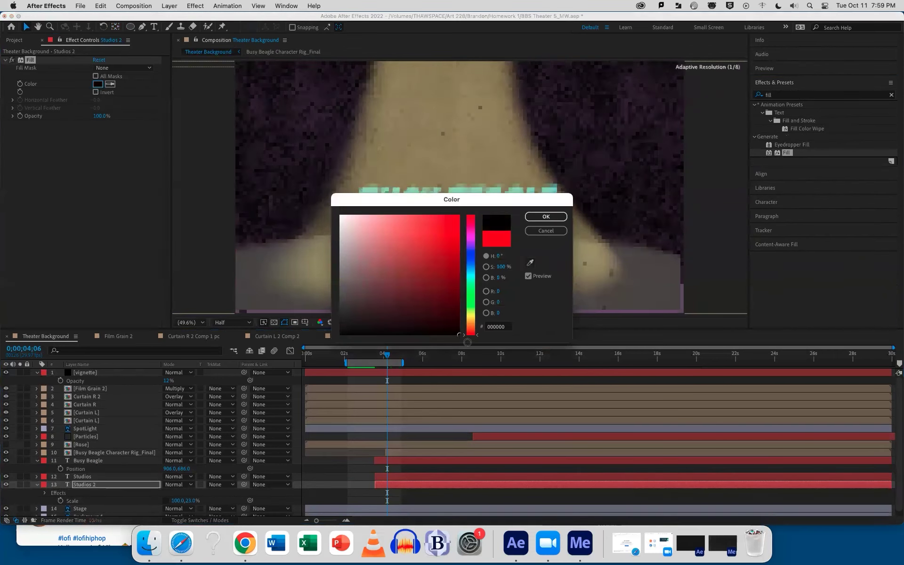
click(546, 216)
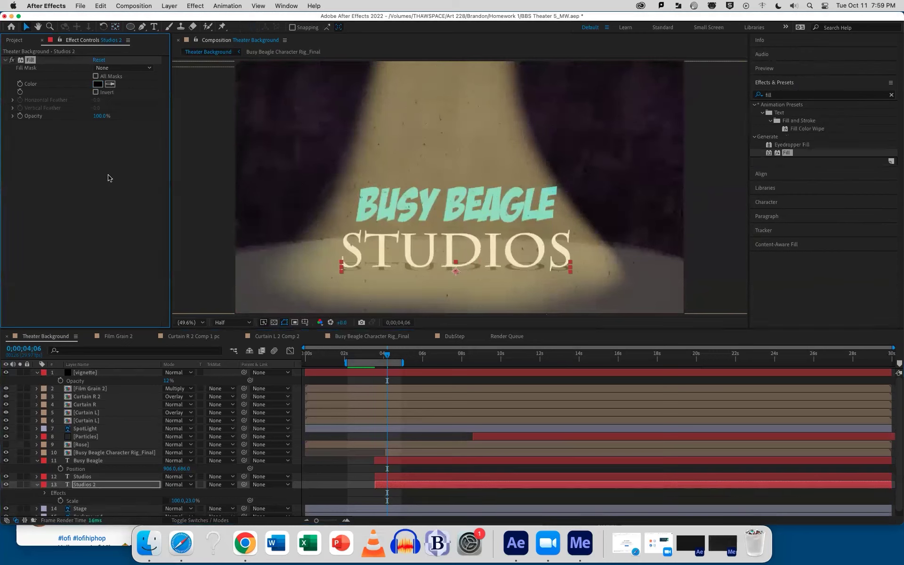
- Apply a Gaussian Blur effect to the duplicated Studios layer with a blurriness of about 20
click(772, 95)
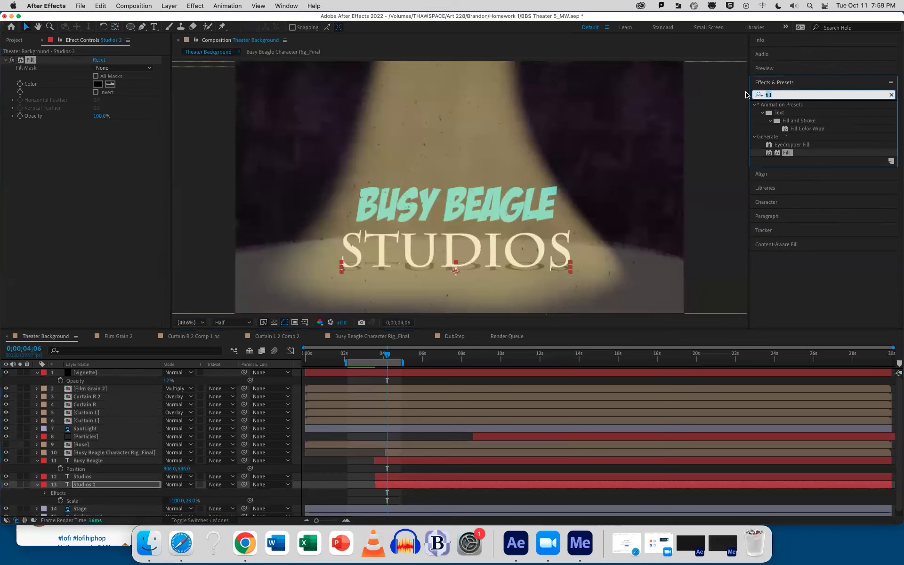
text(gauss)
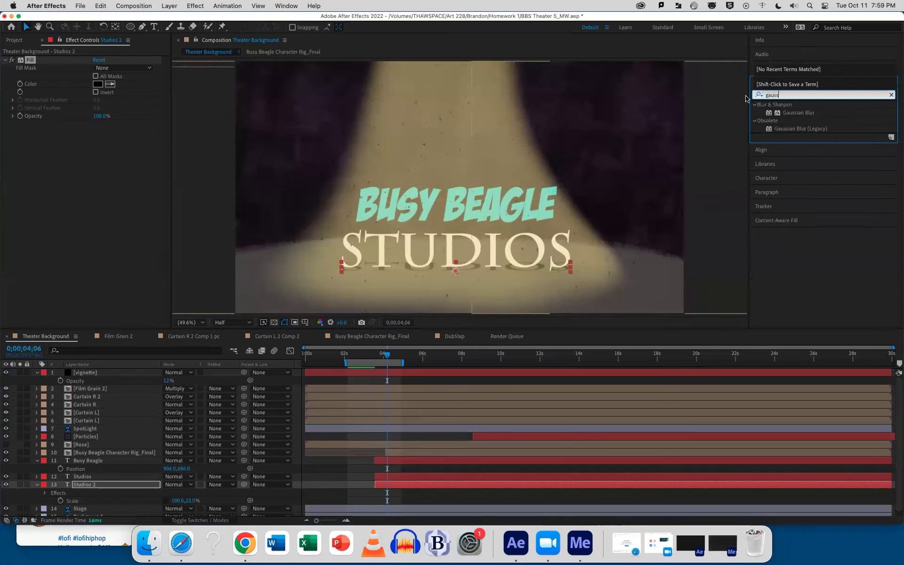
click(27, 62)
drag(799, 117, 554, 485)
mouse_move(97, 132)
mouse_down()
mouse_move(134, 127)
mouse_move(114, 134)
mouse_up()
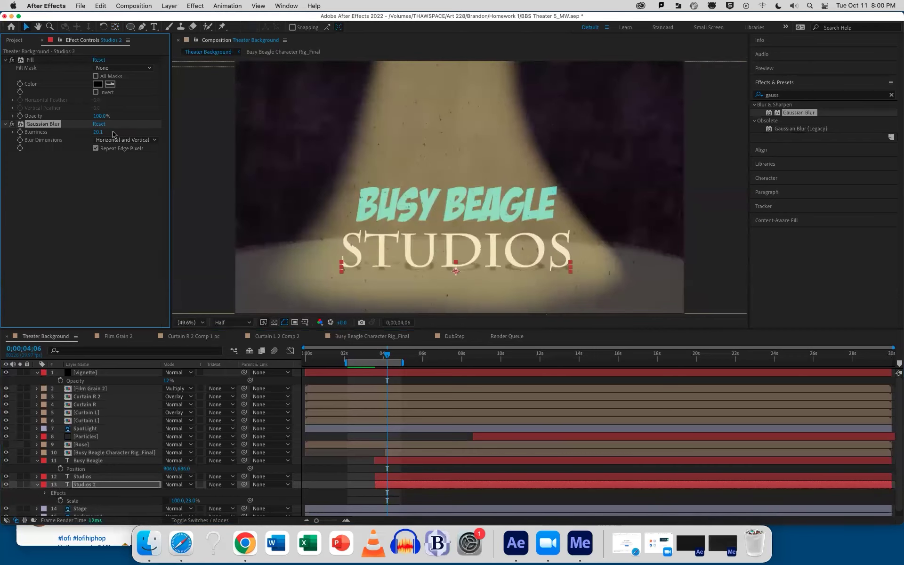
click(68, 234)
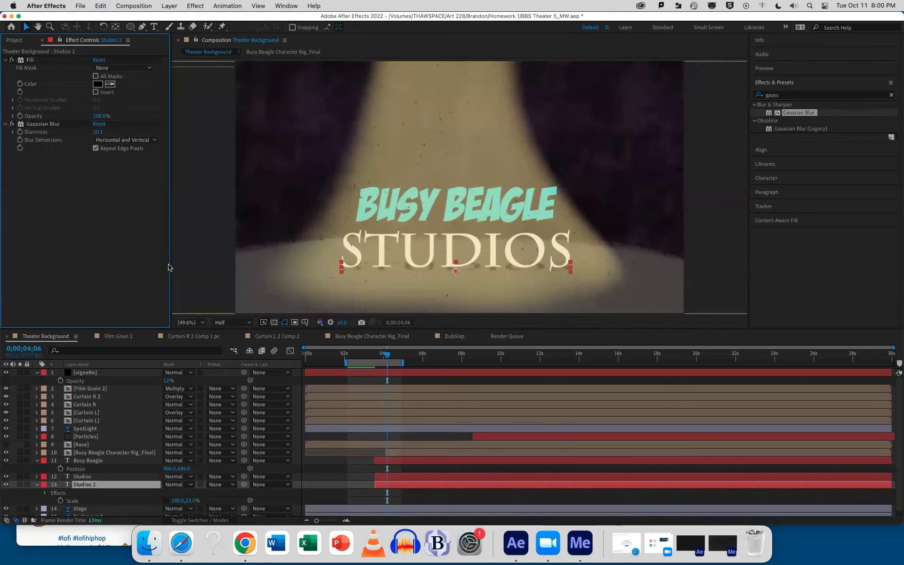
click(182, 258)
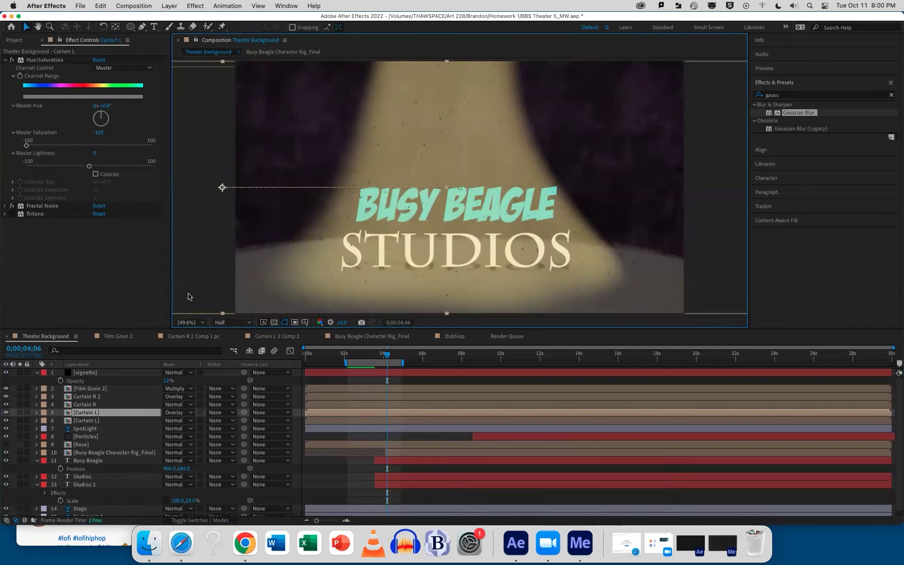
- Reduce the Studios shadow layer's vertical scale to 16%
click(87, 486)
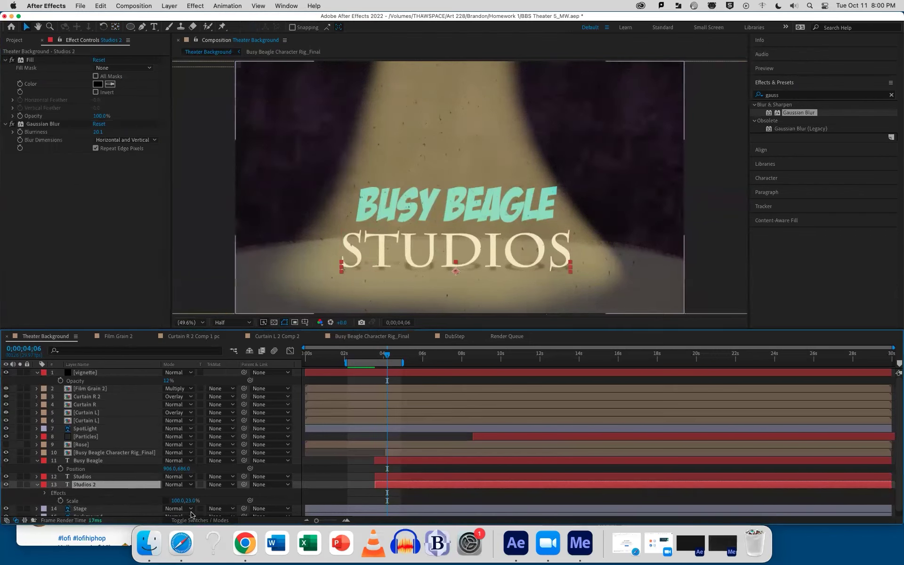
drag(193, 504, 188, 501)
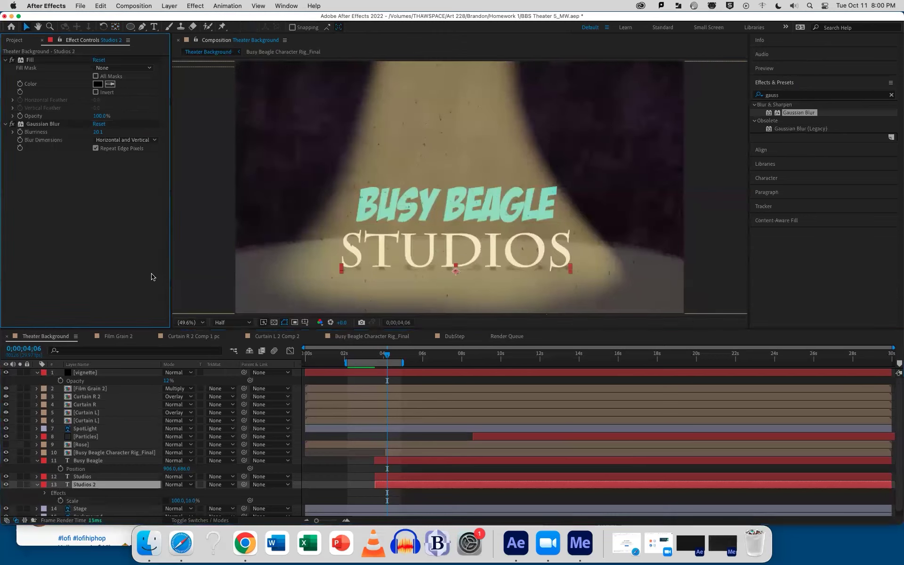
click(210, 279)
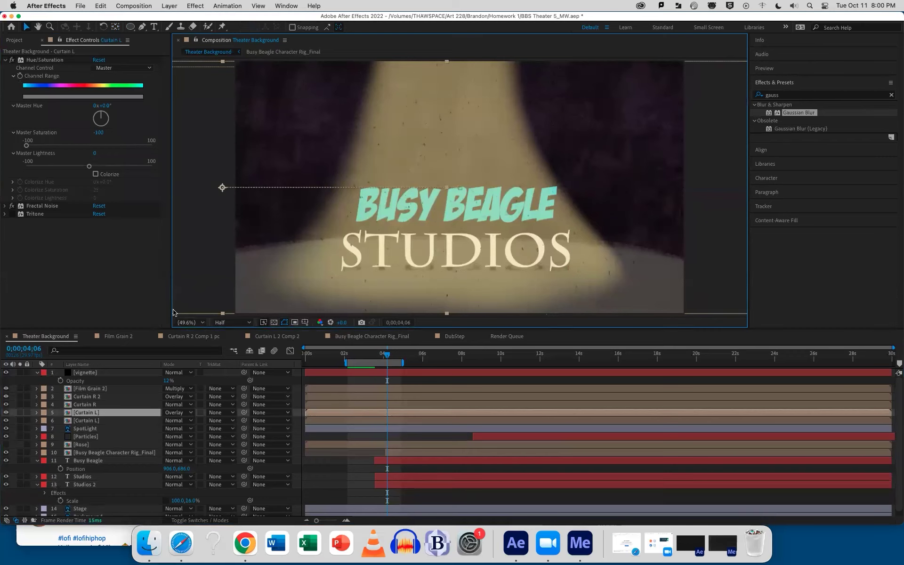
- Flip the Studios shadow layer vertically and raise it to a vertical position of about 874 beneath the letters
right_click(87, 485)
mouse_move(124, 430)
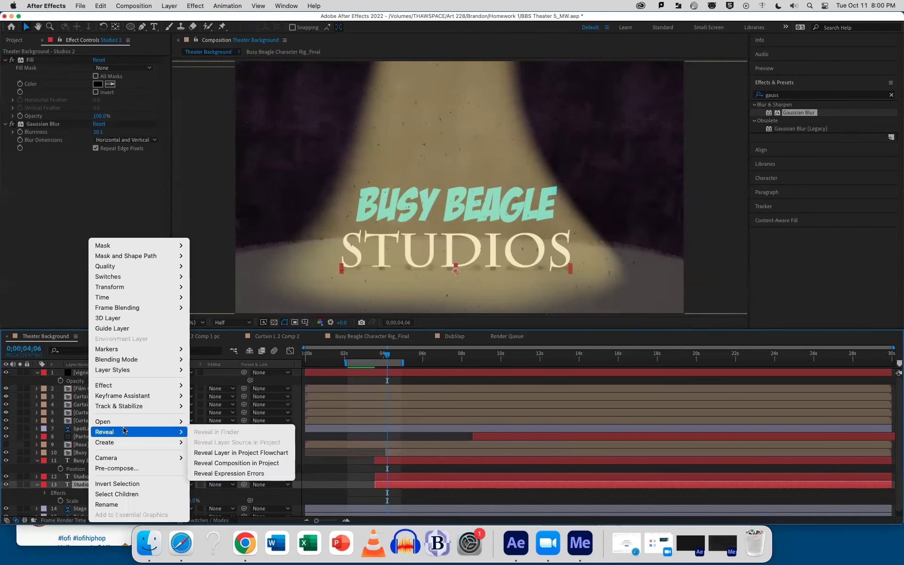
mouse_move(125, 286)
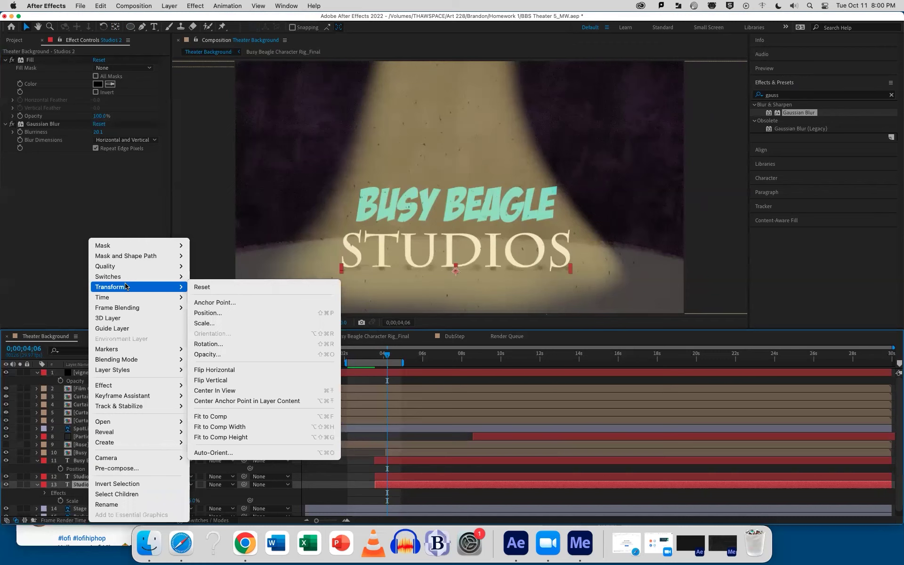
click(215, 380)
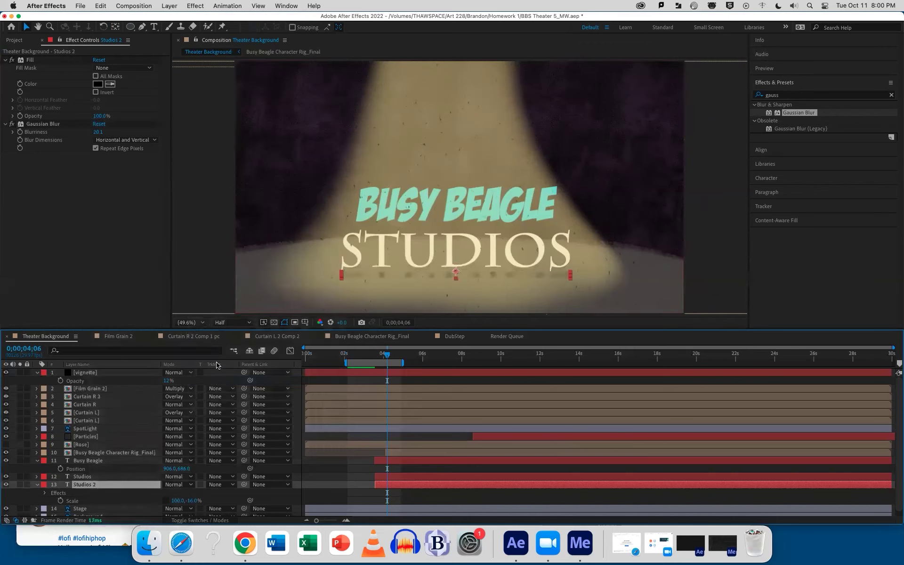
key(p)
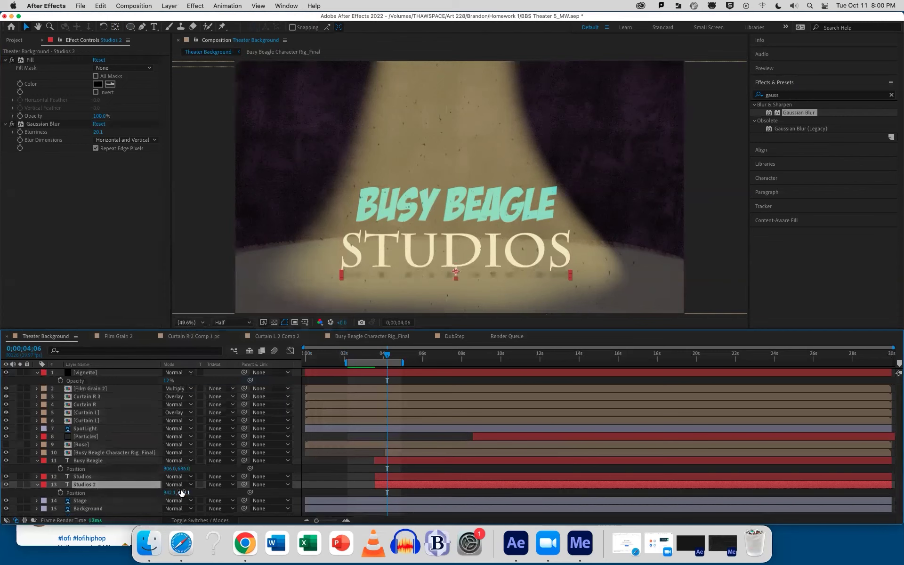
drag(181, 493, 172, 493)
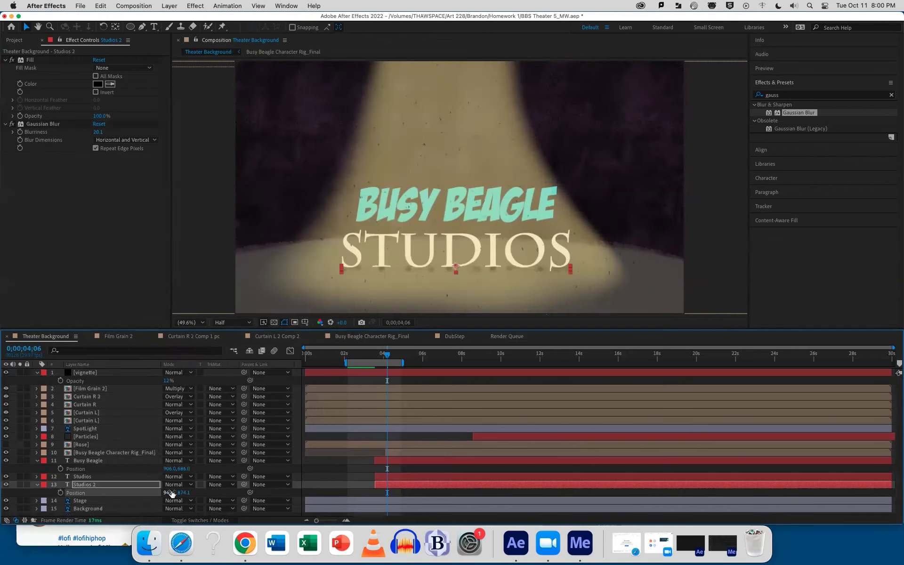
click(324, 472)
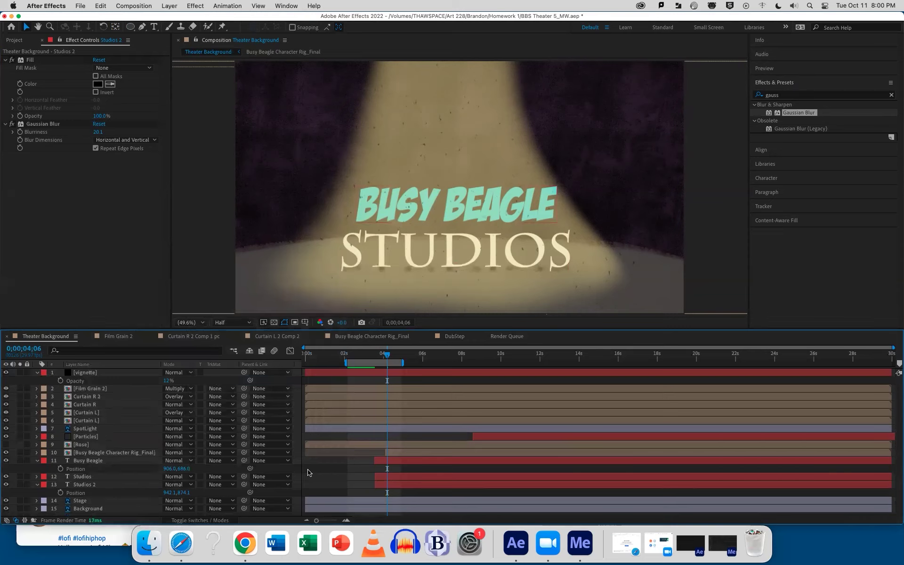
- Scrub the timeline between about 3 and 12 seconds to check the title, its shadow and the beagle's animation
mouse_move(388, 357)
mouse_down()
mouse_move(362, 360)
mouse_move(377, 358)
mouse_up()
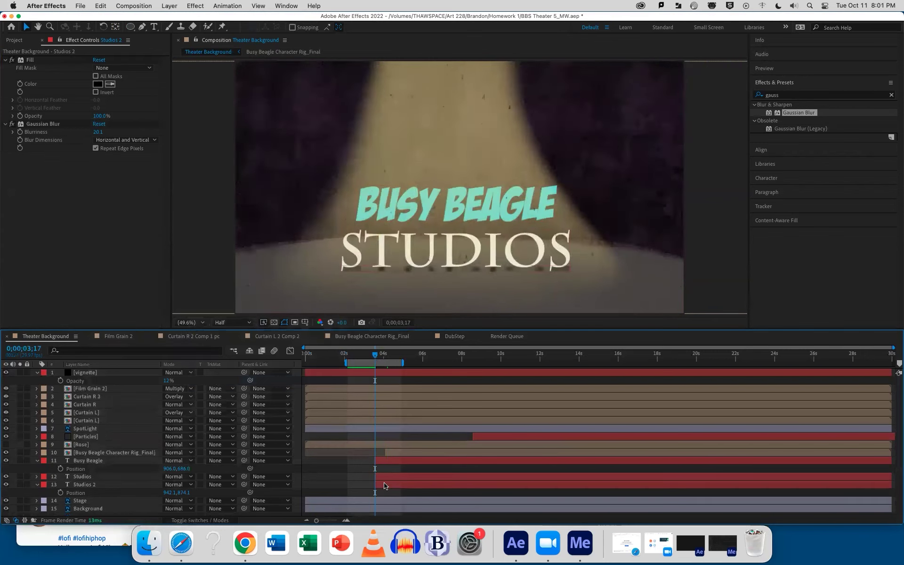
drag(374, 359, 423, 354)
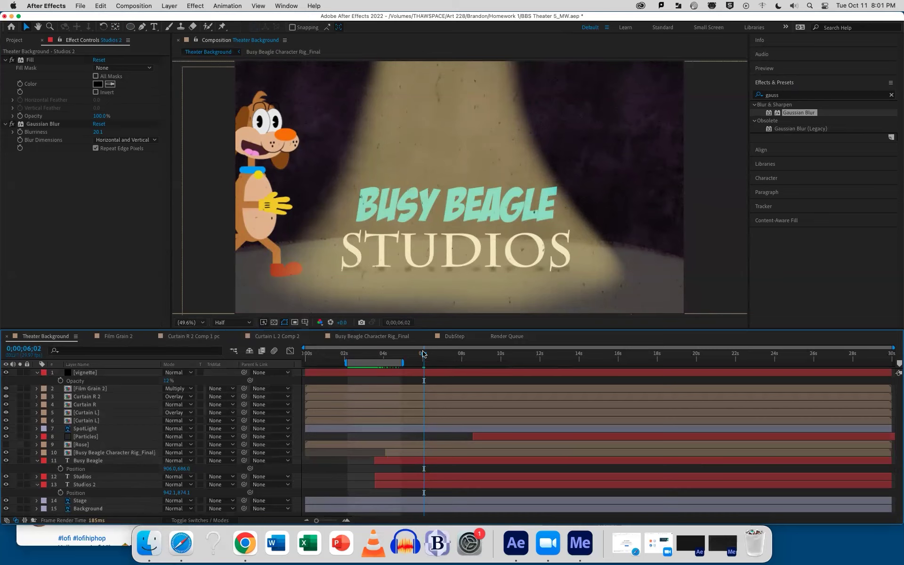
drag(424, 356, 516, 356)
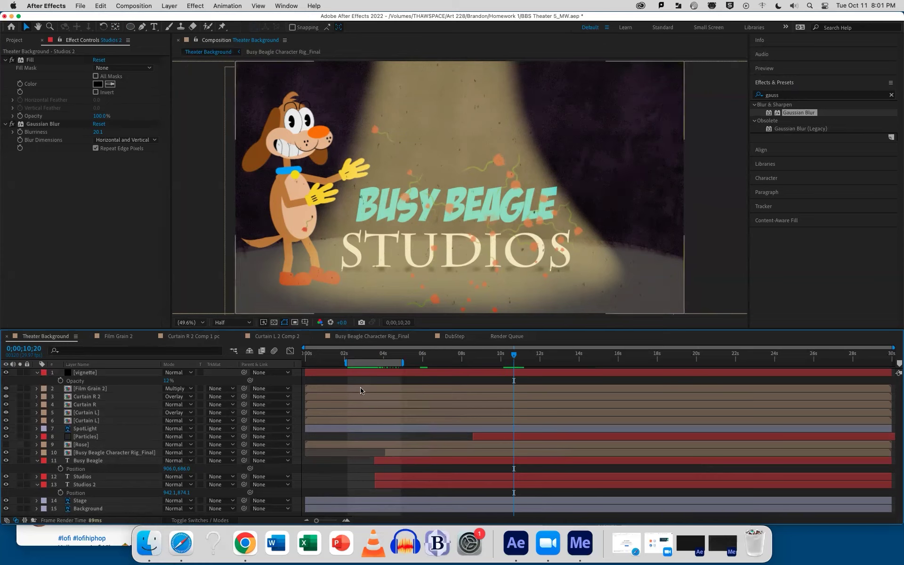
key(Page_Up)
drag(509, 359, 391, 360)
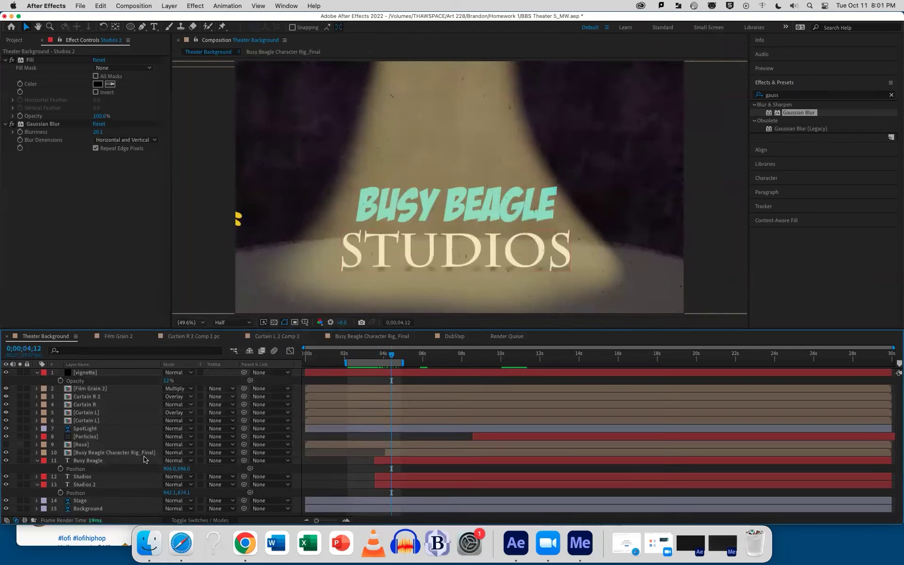
drag(394, 359, 539, 356)
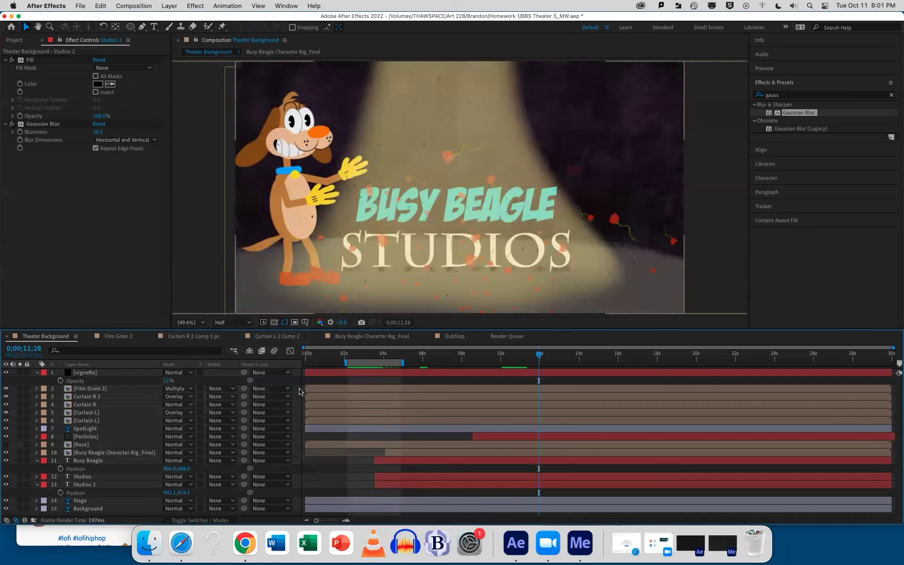
- Apply the CC Light Sweep effect to the Busy Beagle text layer
click(85, 453)
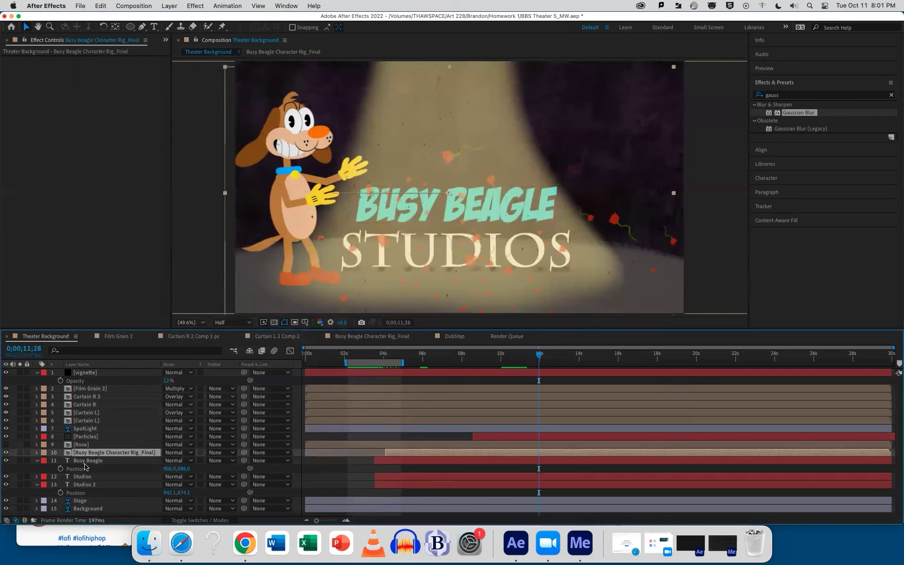
click(84, 461)
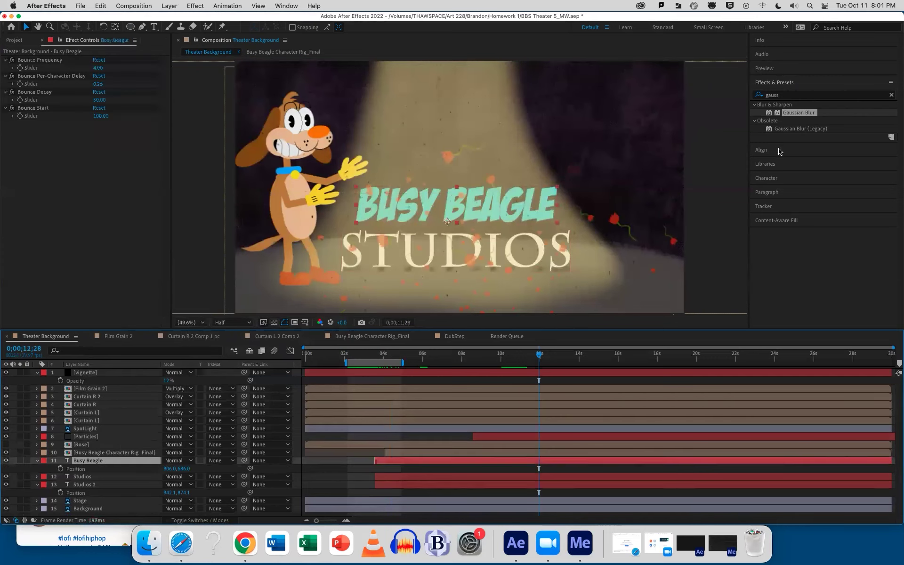
click(789, 96)
text(cc light)
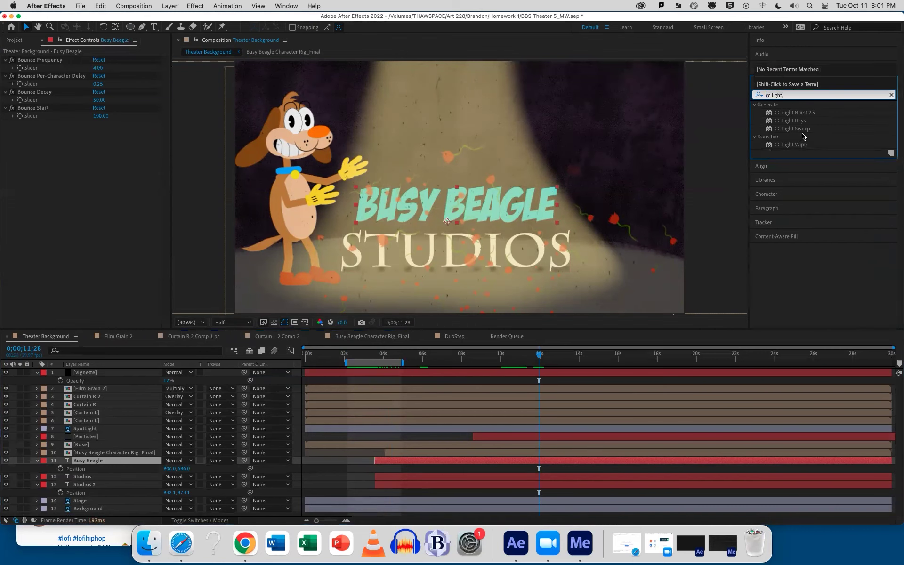
drag(800, 129, 480, 461)
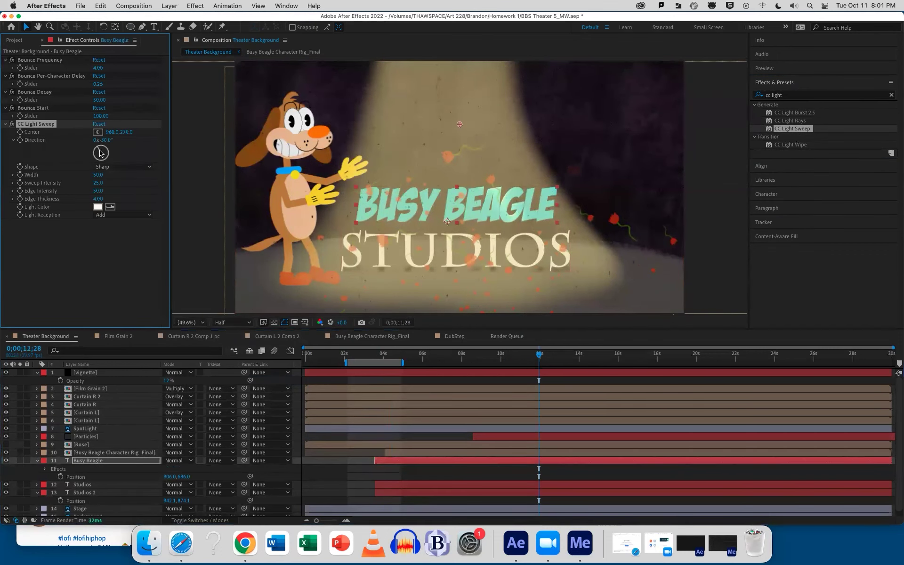
- Solo the Busy Beagle layer, place the light sweep's centre at the top middle of the text, and adjust its direction
drag(100, 151, 73, 175)
click(21, 463)
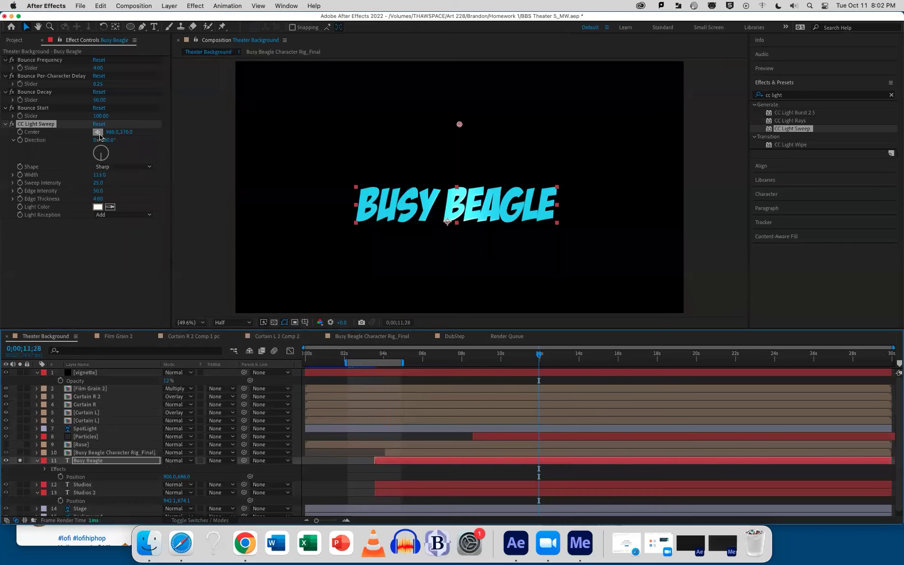
drag(103, 144, 101, 165)
drag(460, 124, 455, 187)
mouse_move(92, 160)
mouse_down()
mouse_move(104, 153)
mouse_move(66, 179)
mouse_move(41, 180)
mouse_up()
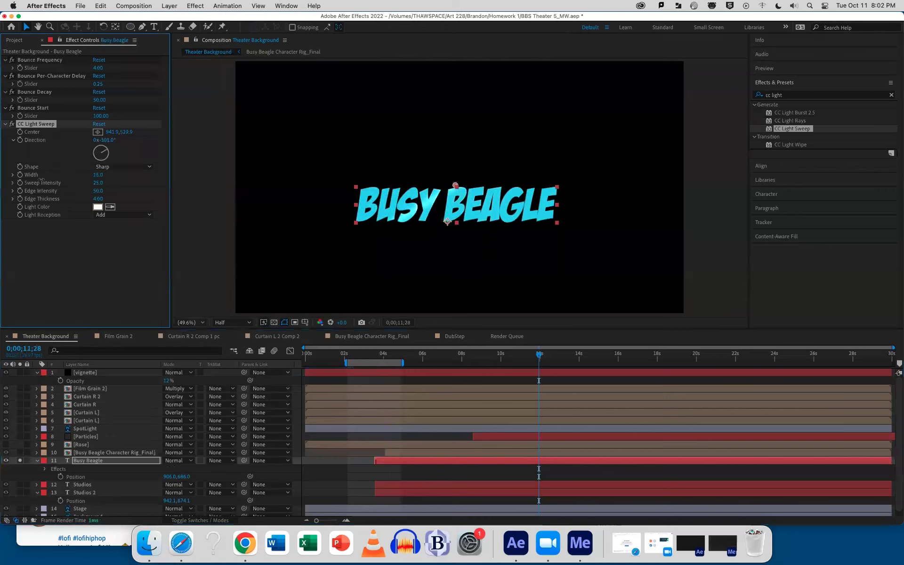
- Set the light sweep's direction to -270°, width to 47, edge intensity to 255 and edge thickness to 5.9, and unsolo the layer
drag(99, 175, 108, 140)
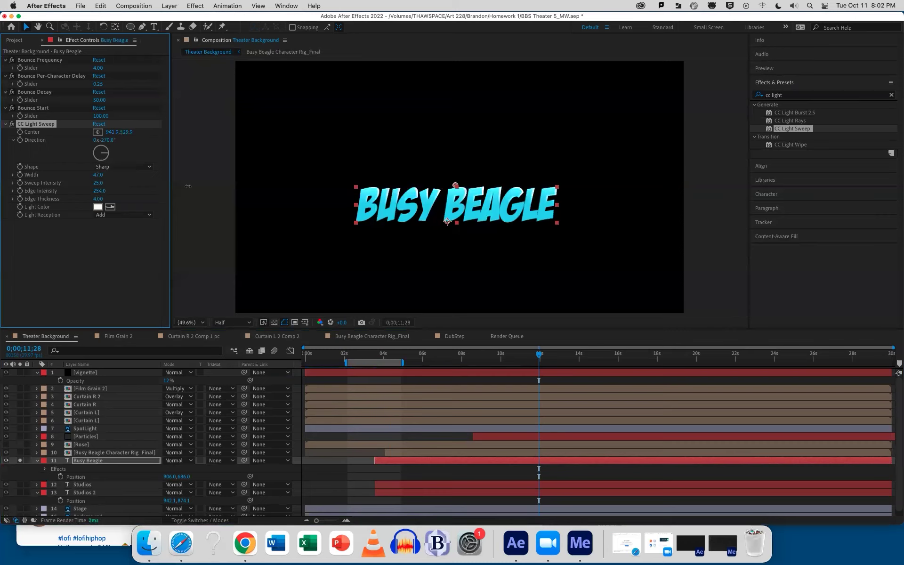
mouse_move(98, 199)
mouse_down()
mouse_move(135, 200)
mouse_move(104, 201)
mouse_up()
click(20, 461)
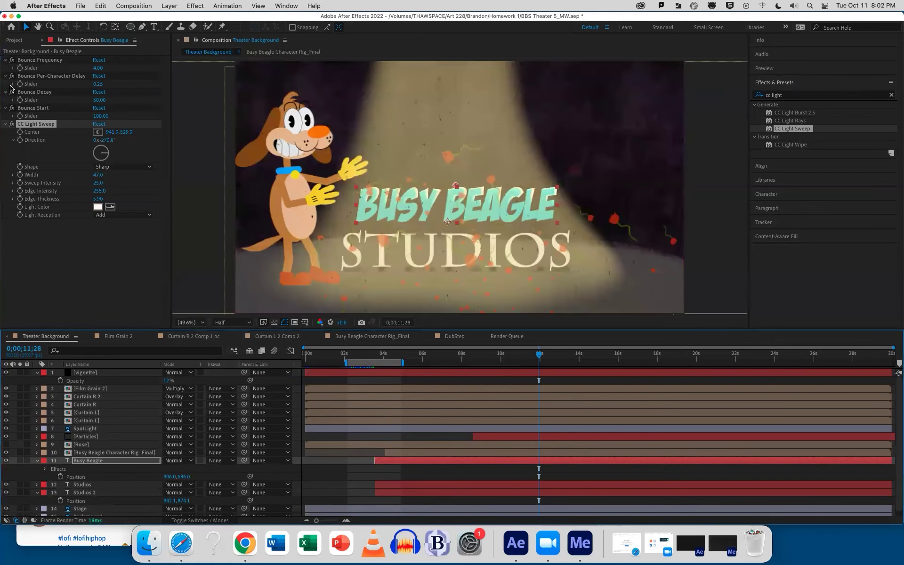
- Narrow the light sweep on the Busy Beagle text and sample its light colour from the spotlight beam
click(10, 128)
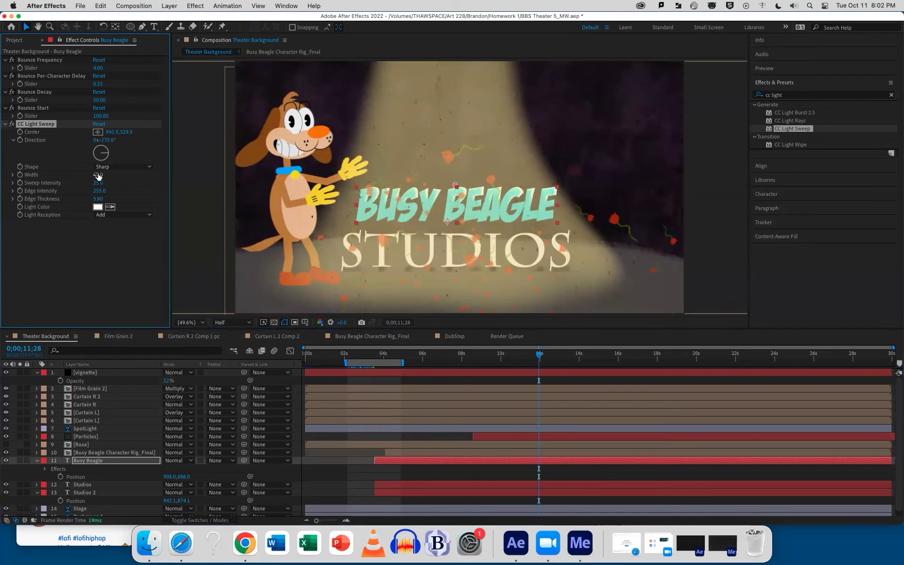
drag(98, 175, 94, 176)
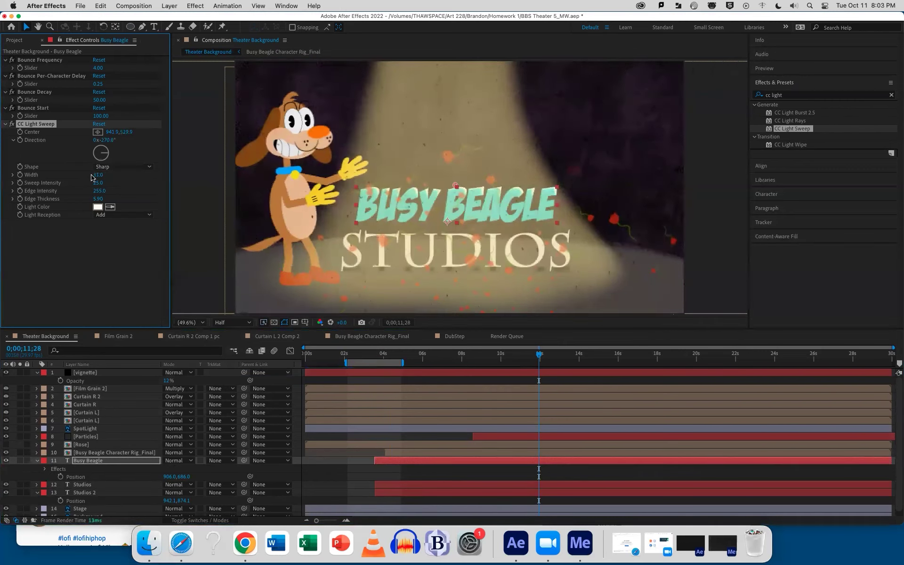
click(110, 208)
click(408, 107)
click(86, 258)
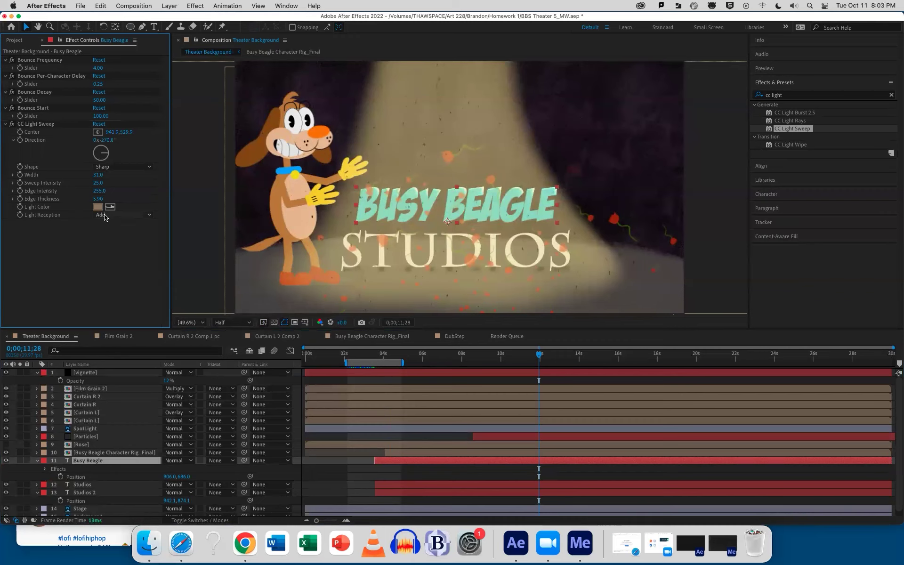
- Set the light sweep's sweep intensity to 56, edge intensity to 95 and light colour to #A08A5D
drag(99, 183, 35, 199)
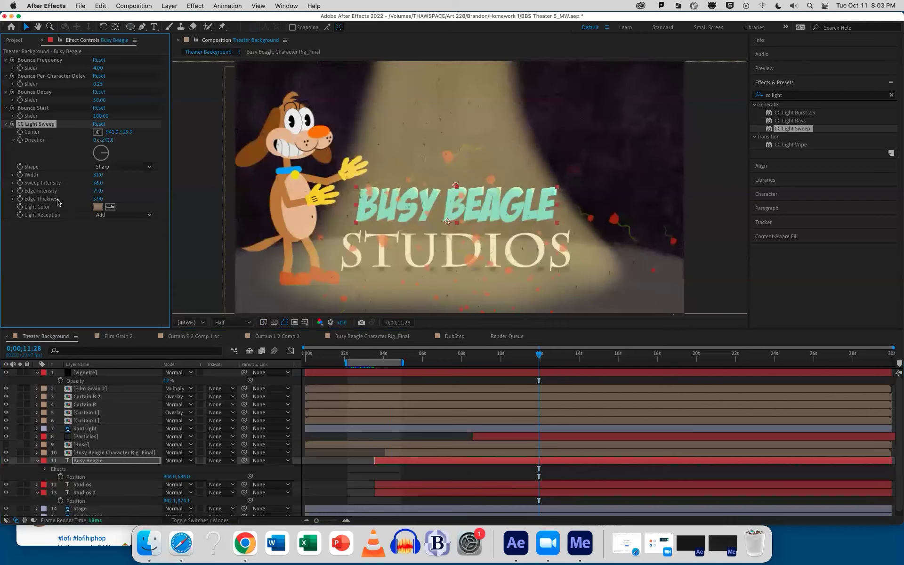
drag(98, 191, 106, 190)
click(97, 208)
click(390, 257)
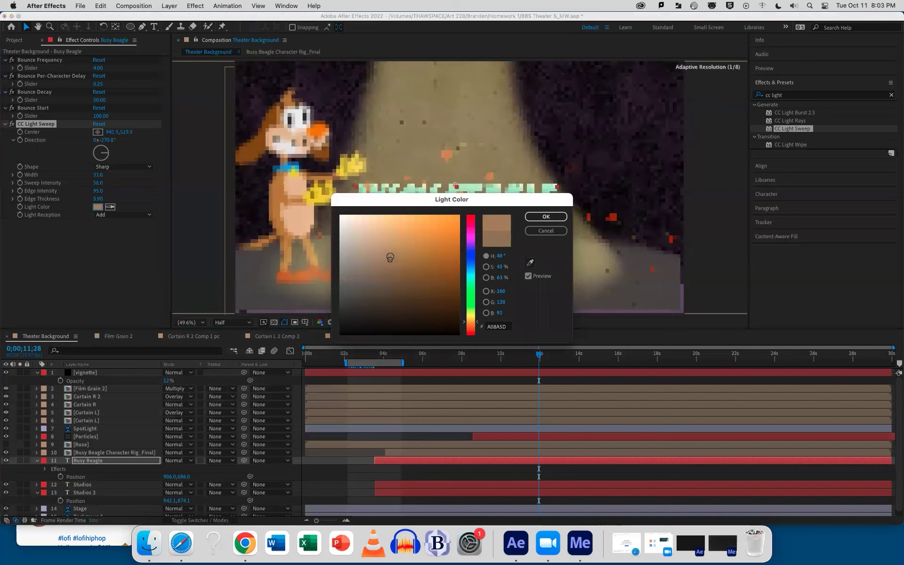
click(546, 217)
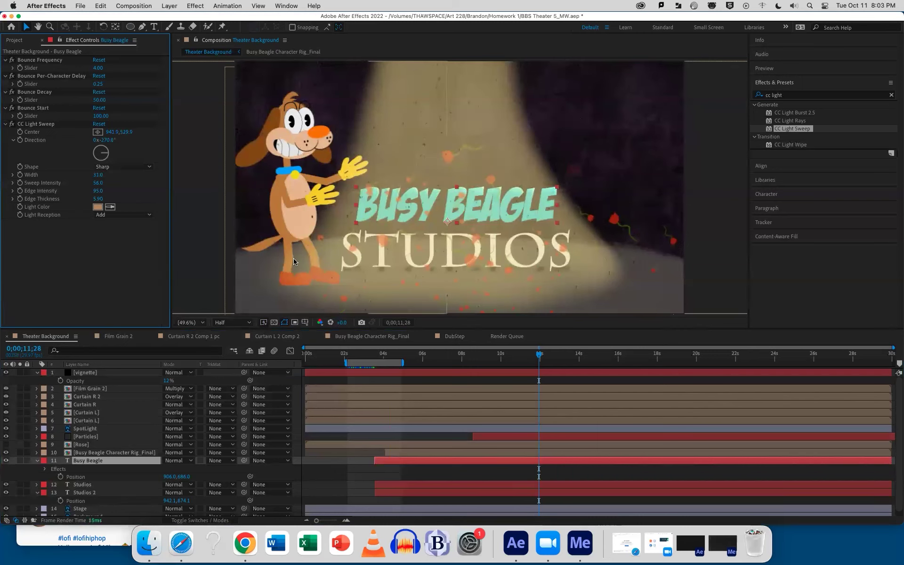
- Play back the title reveal from around the 3-second mark and save the project
click(536, 356)
drag(536, 356, 363, 353)
key(space)
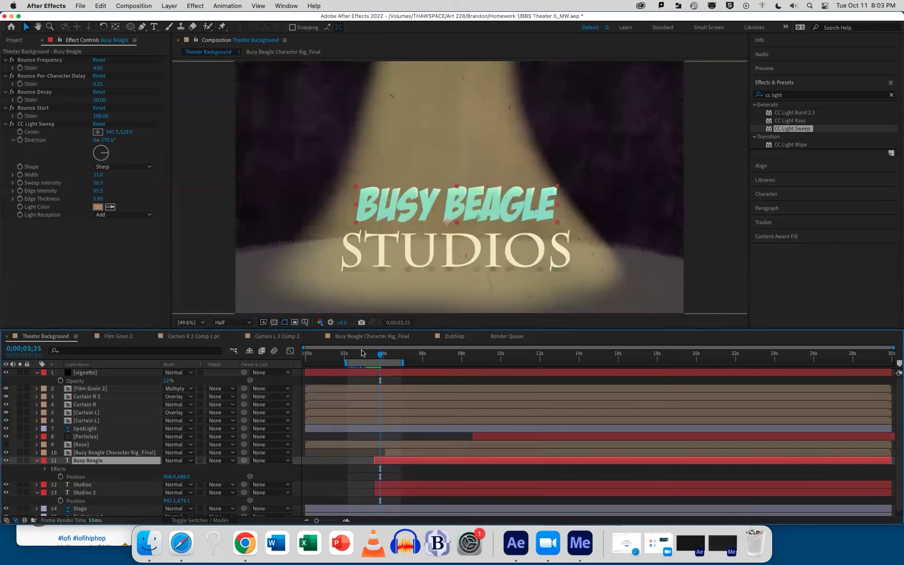
key(super+s)
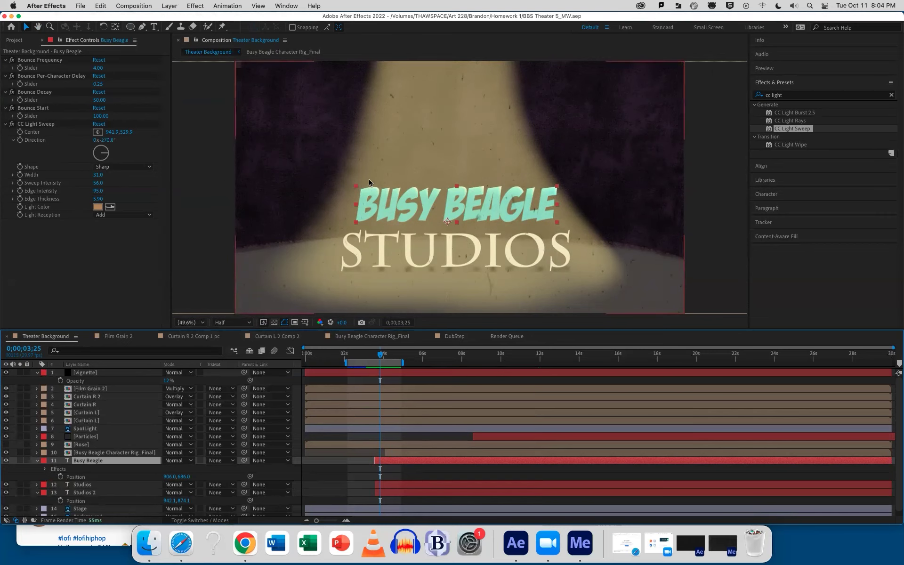
- Nudge the light sweep's centre on the Busy Beagle text to a vertical position of 530, deselect the layer, and save the project
scroll(369, 198, right, 5)
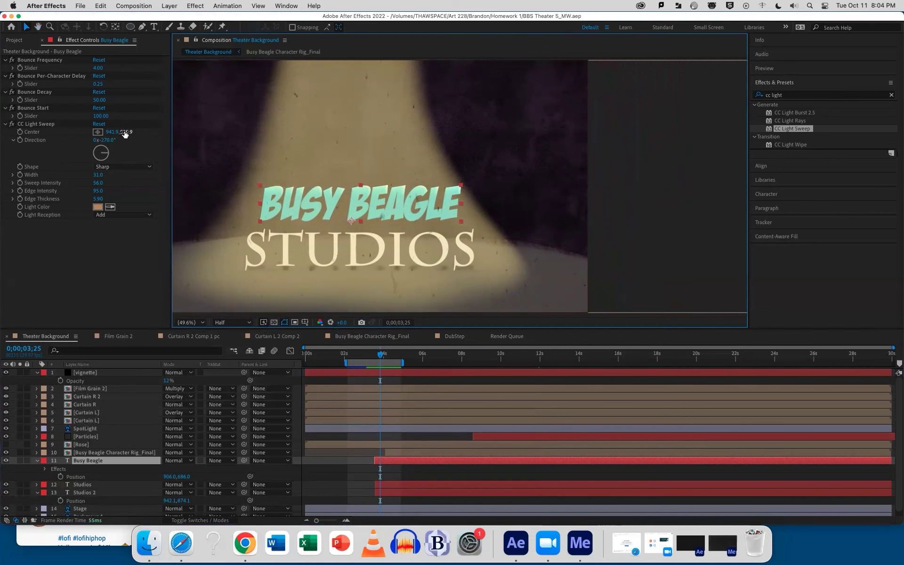
drag(125, 133, 120, 133)
drag(364, 182, 360, 186)
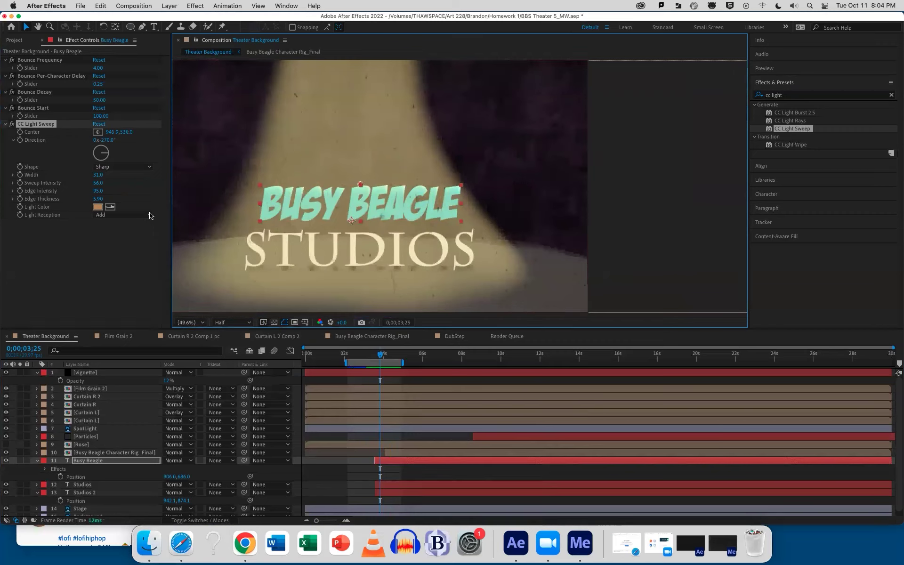
click(320, 468)
click(319, 467)
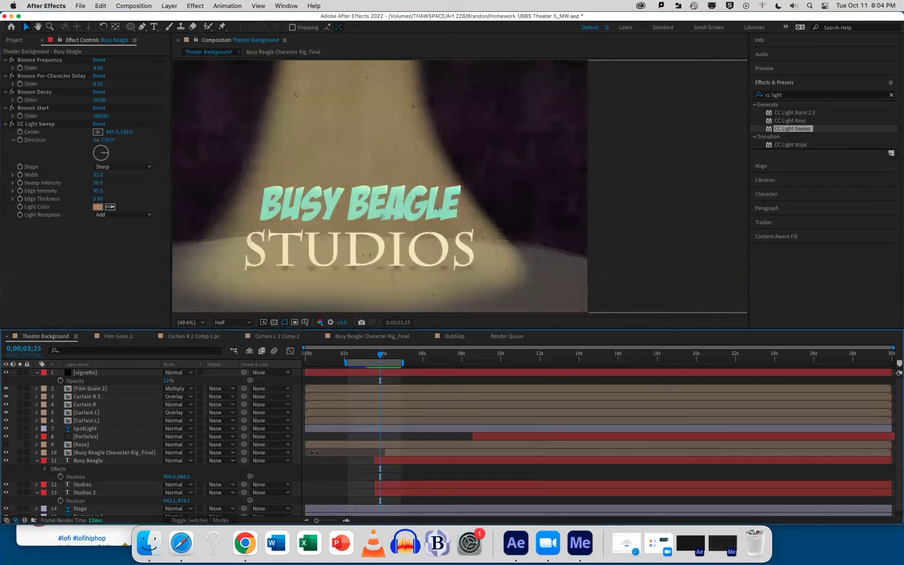
key(cmd+s)
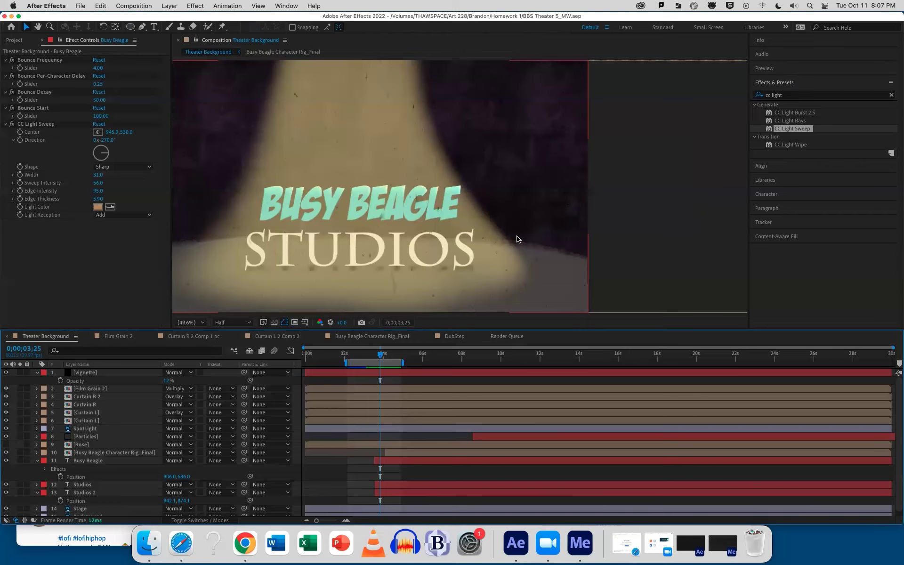
- Switch to Safari by restoring its minimized browser windows
click(634, 541)
click(648, 542)
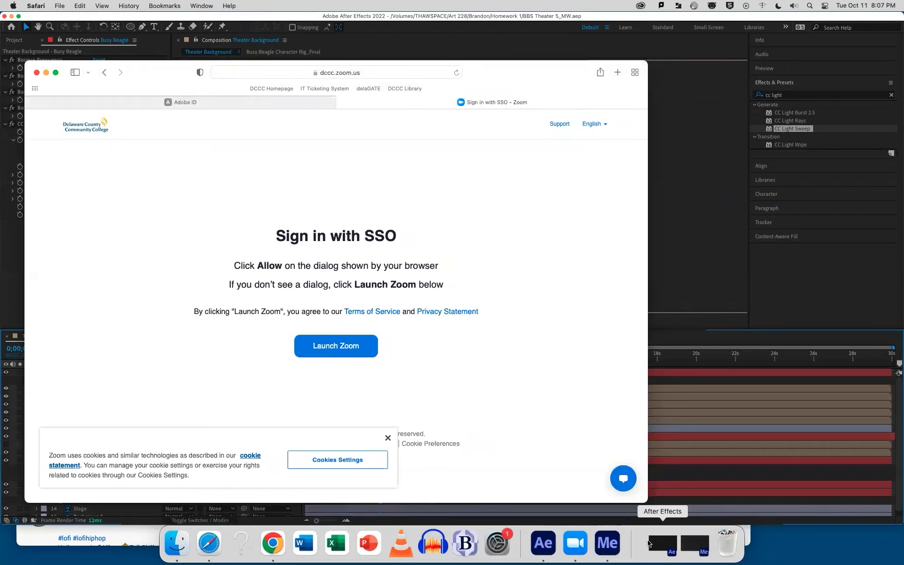